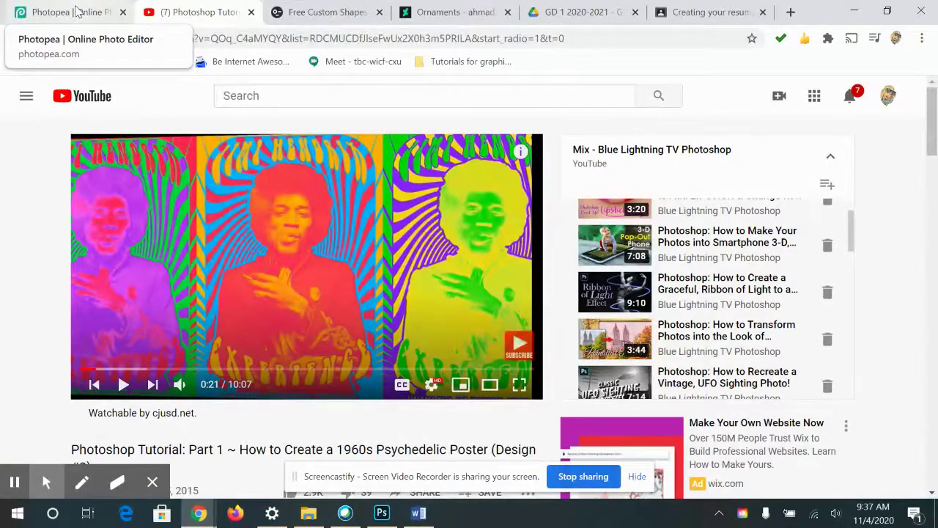
- Switch to Photopea and select the man in the black-and-white portrait using the Quick Selection tool
left_click(77, 11)
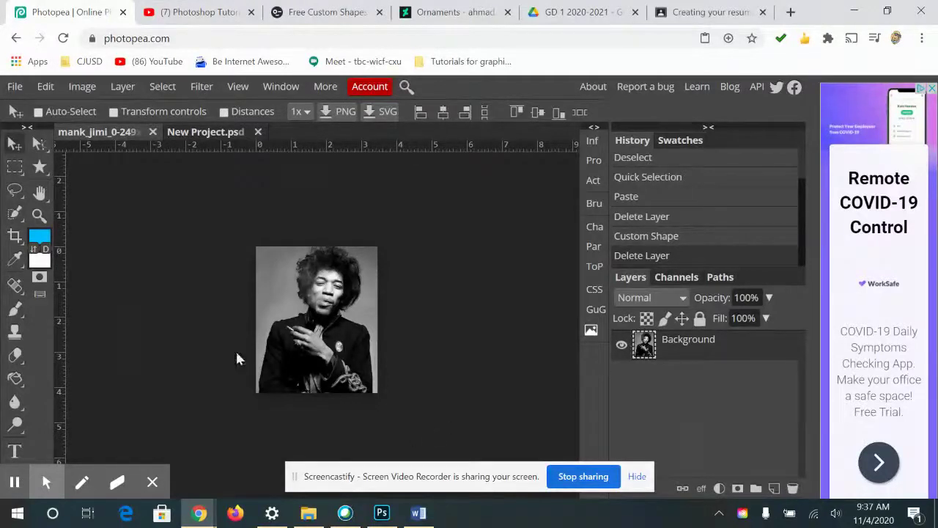
left_click(15, 214)
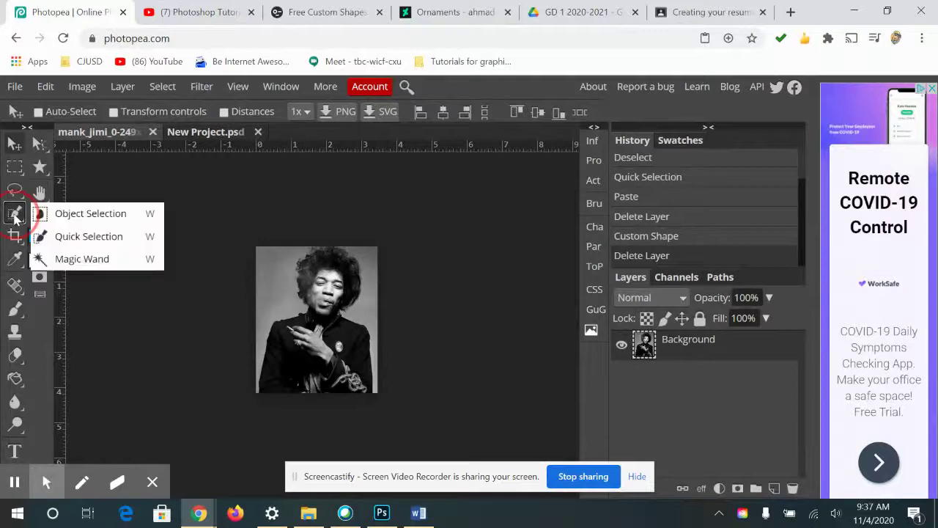
left_click(72, 236)
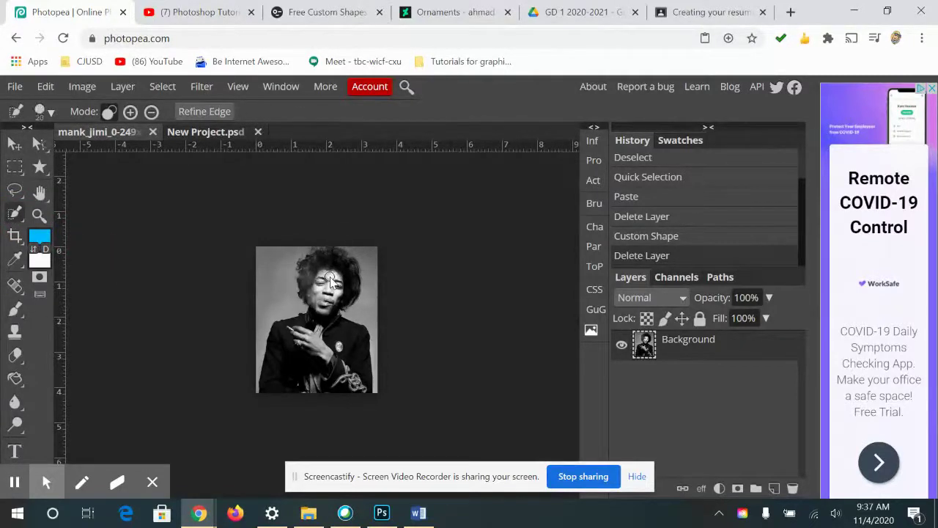
mouse_move(340, 268)
left_mouse_down()
mouse_move(327, 281)
mouse_move(329, 268)
left_mouse_up()
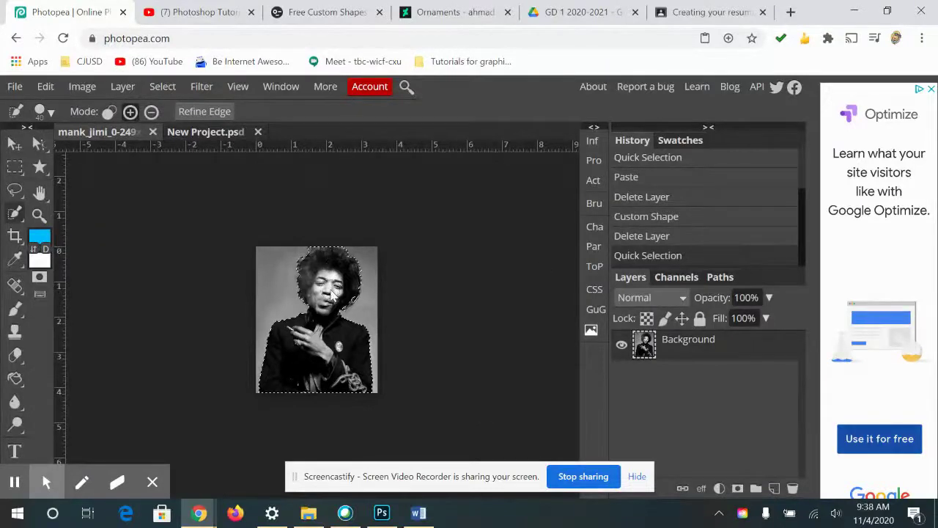
- Copy the selected figure onto a new layer and hide the Background layer
key("ctrl+c")
key("ctrl+v")
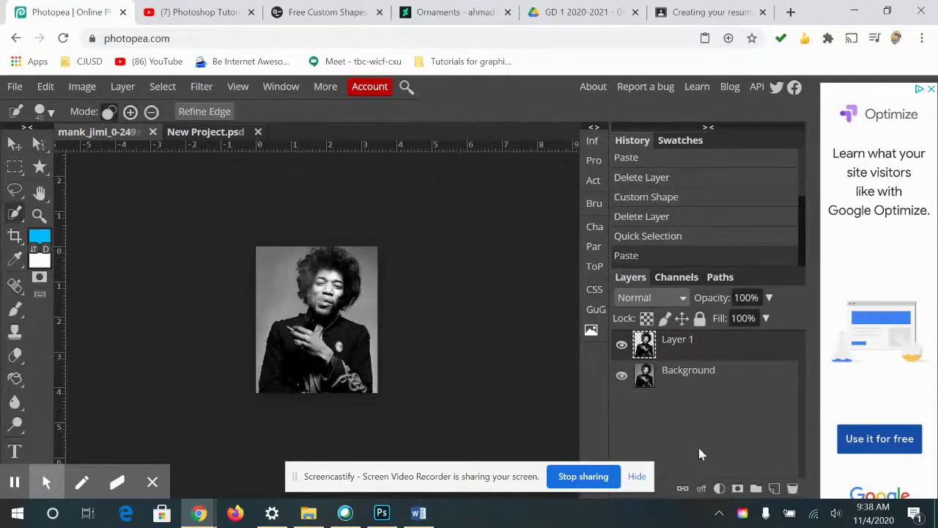
left_click(621, 375)
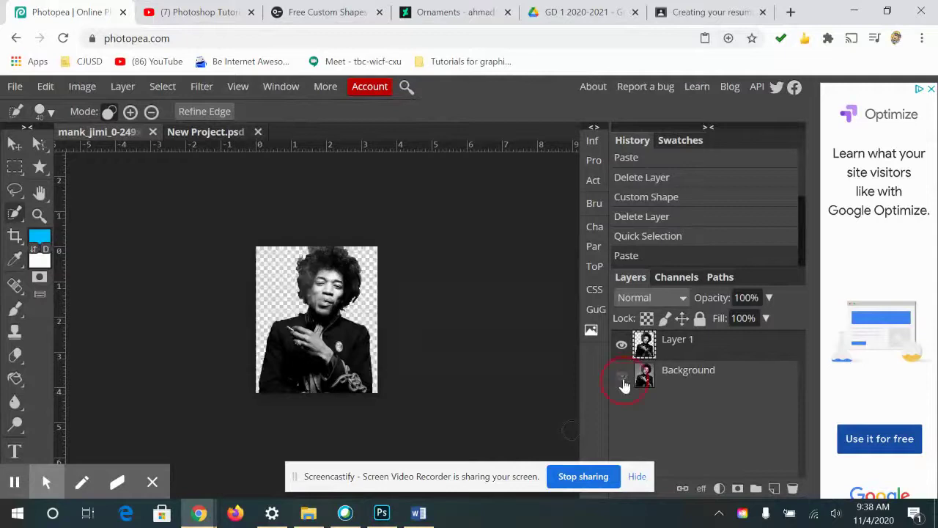
left_click(303, 246)
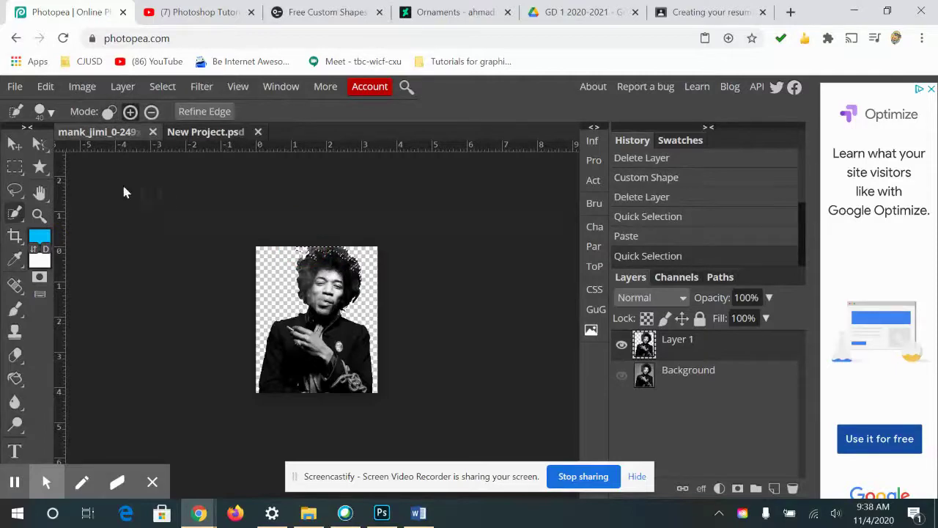
left_click(151, 111)
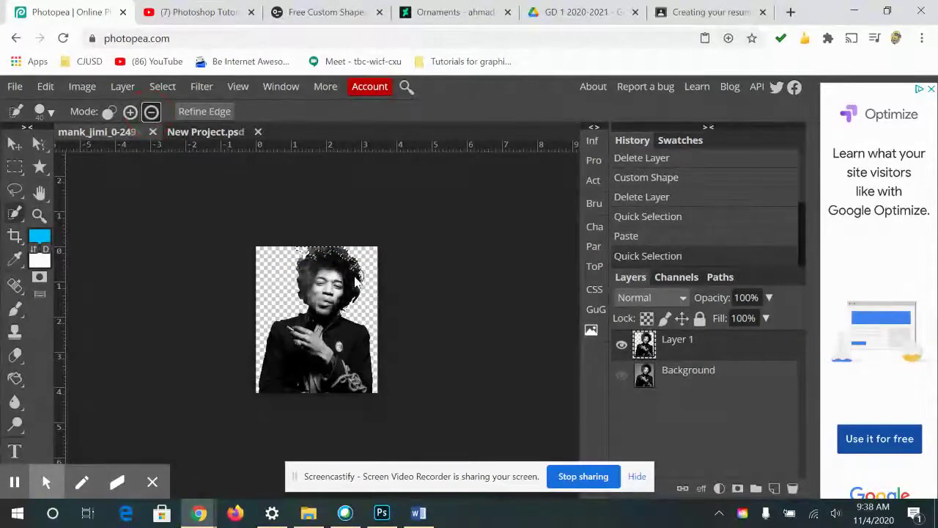
left_click_drag(358, 272, 297, 256)
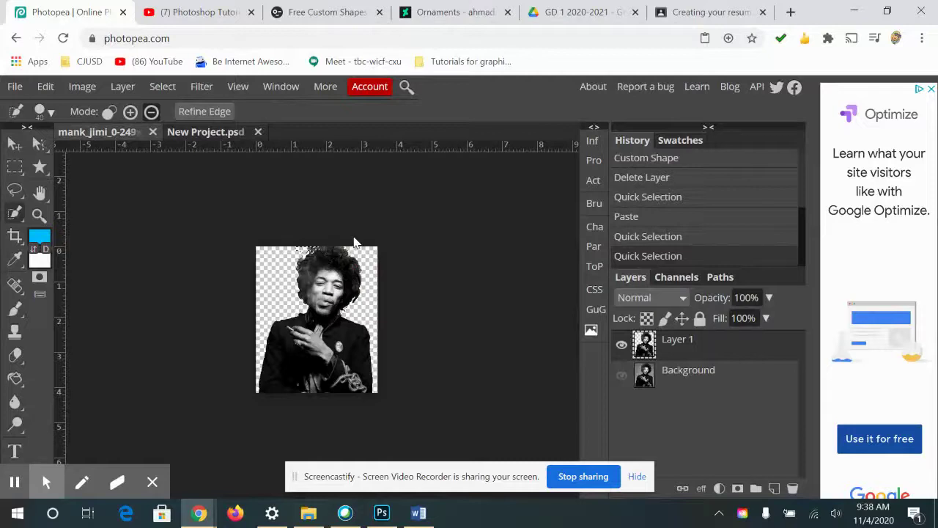
key("ctrl+d")
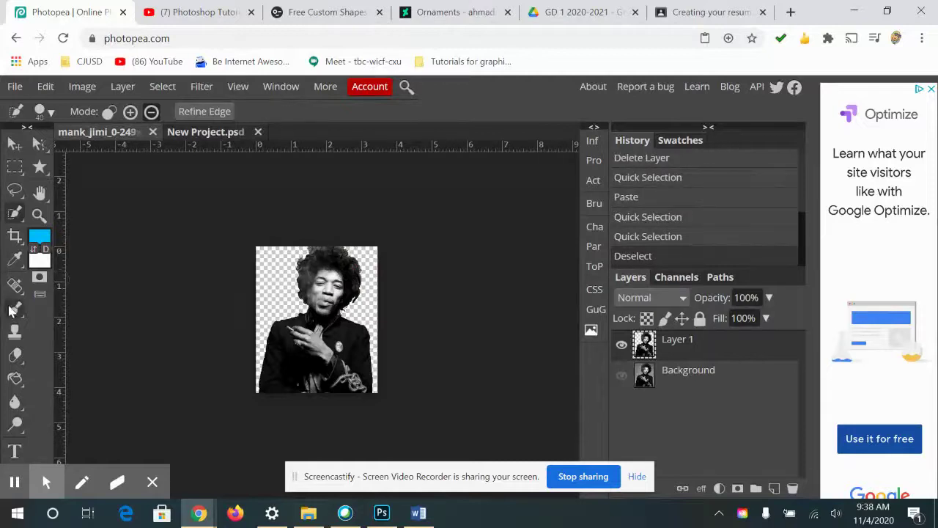
- Erase the leftover background pixels along the upper edge of the man's hair on Layer 1
left_click(15, 355)
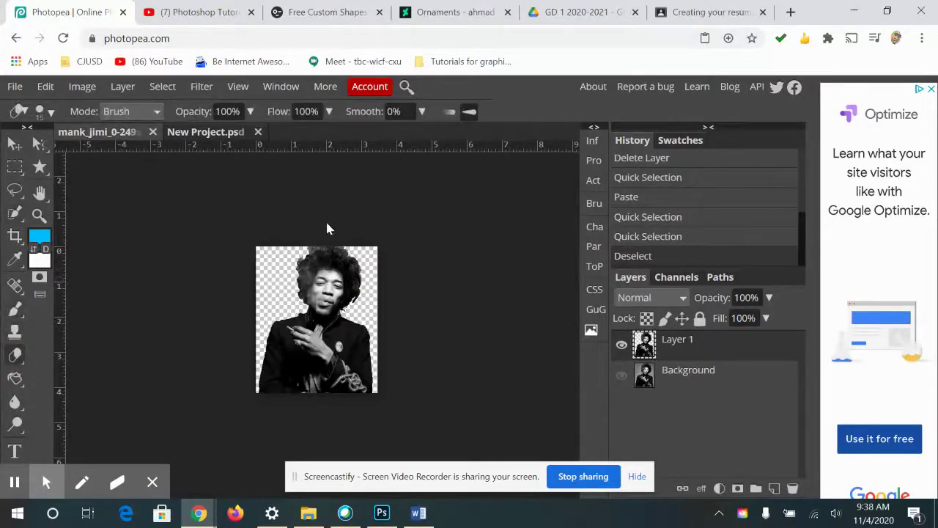
mouse_move(307, 248)
left_mouse_down()
mouse_move(355, 251)
mouse_move(350, 242)
left_mouse_up()
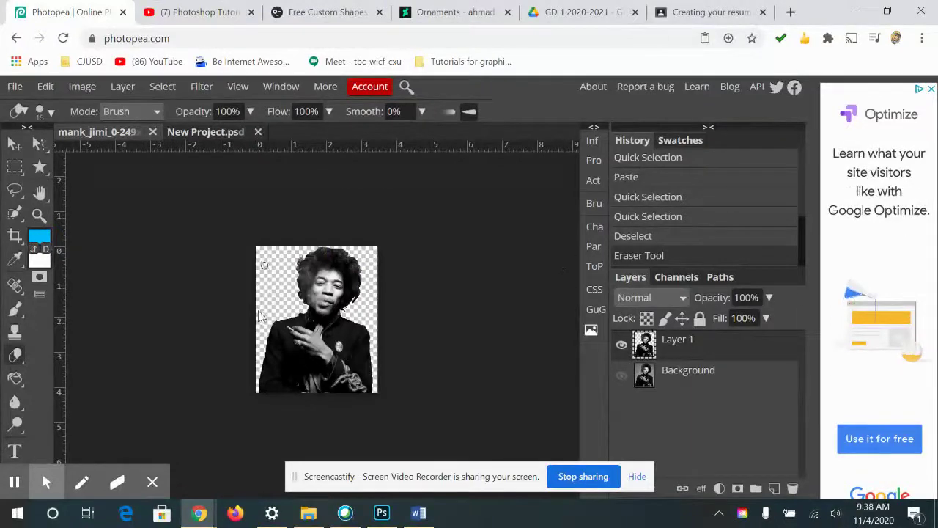
- Switch to the New Project.psd document and check the hex code of the foreground color
left_click(178, 133)
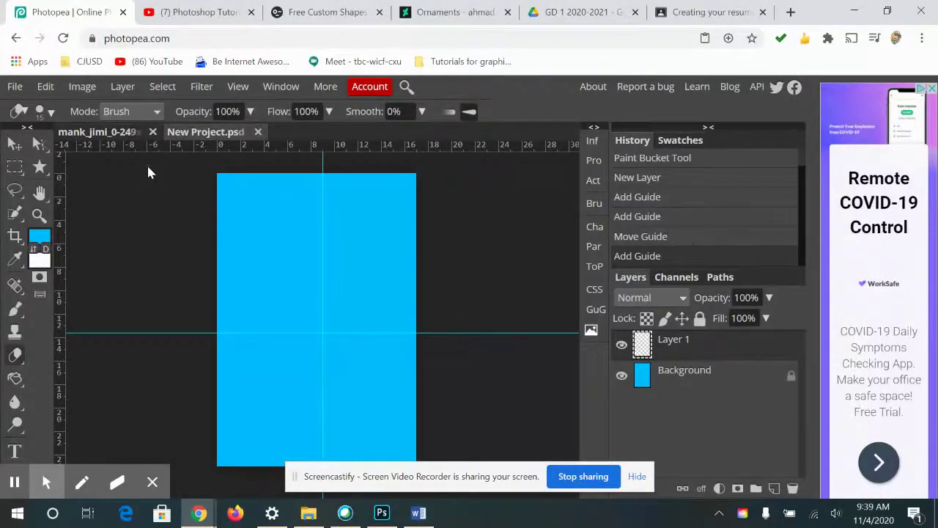
left_click(39, 236)
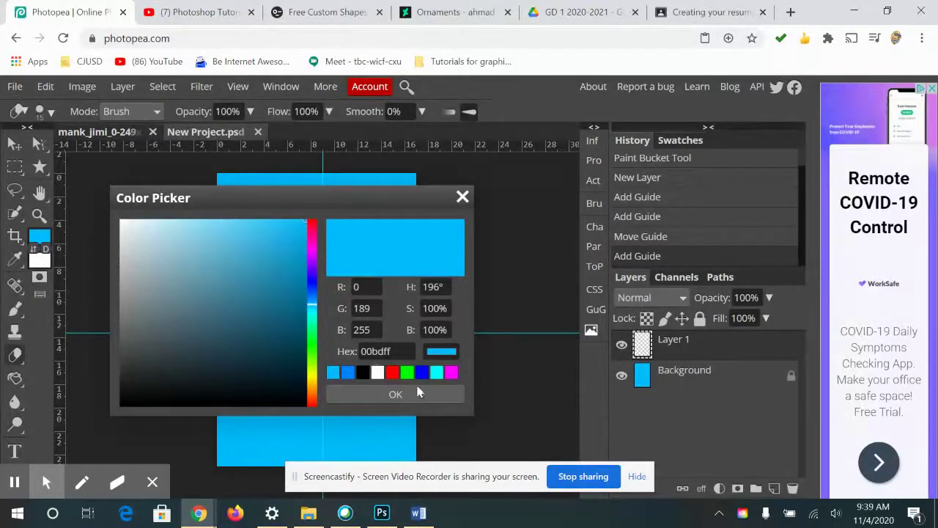
left_click(383, 352)
left_click_drag(383, 351, 346, 350)
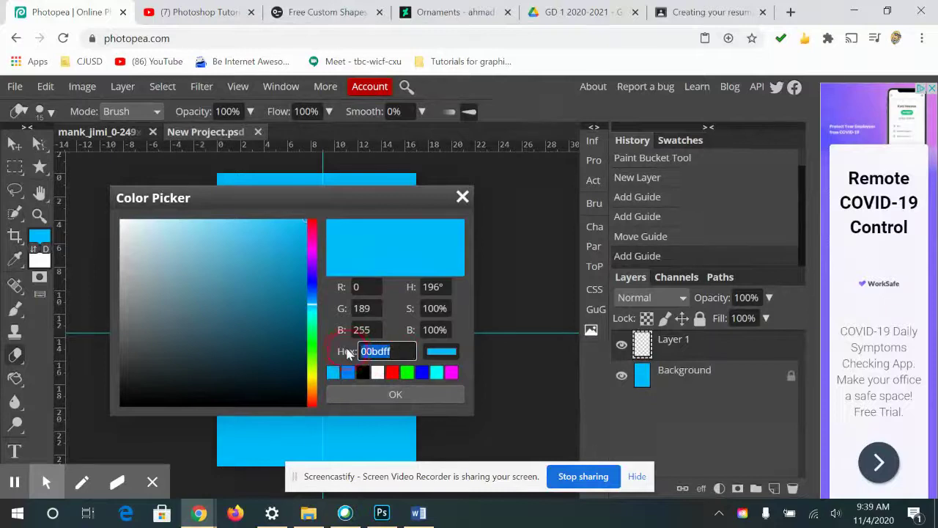
left_click(371, 399)
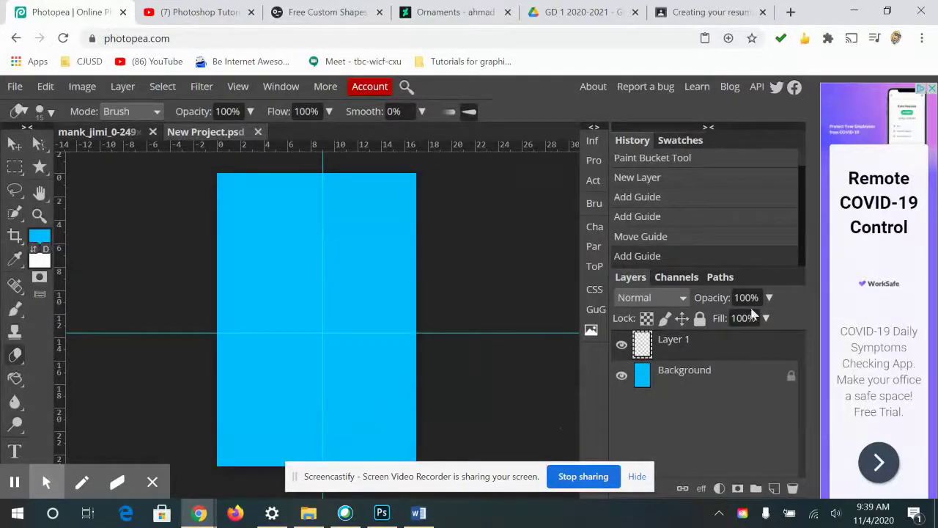
- Activate the Custom Shape tool in the New Project.psd document
left_click(39, 167)
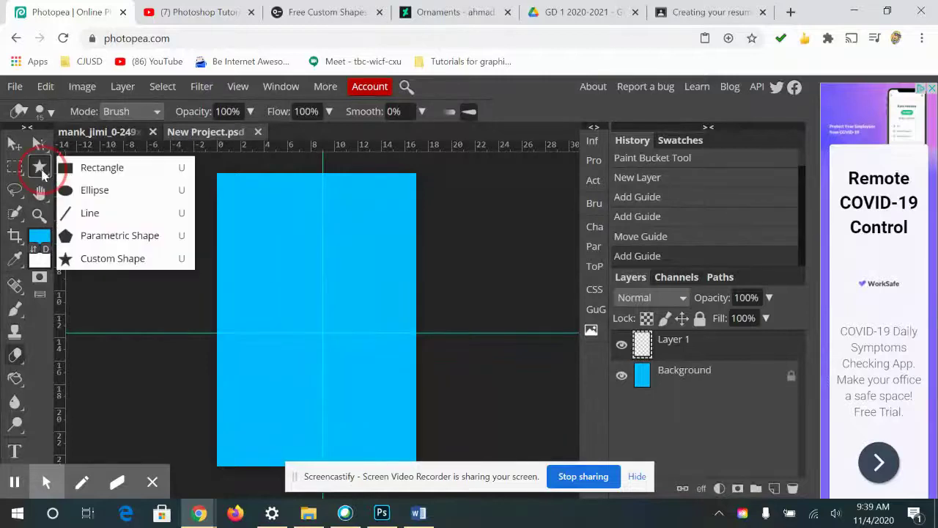
left_click(121, 267)
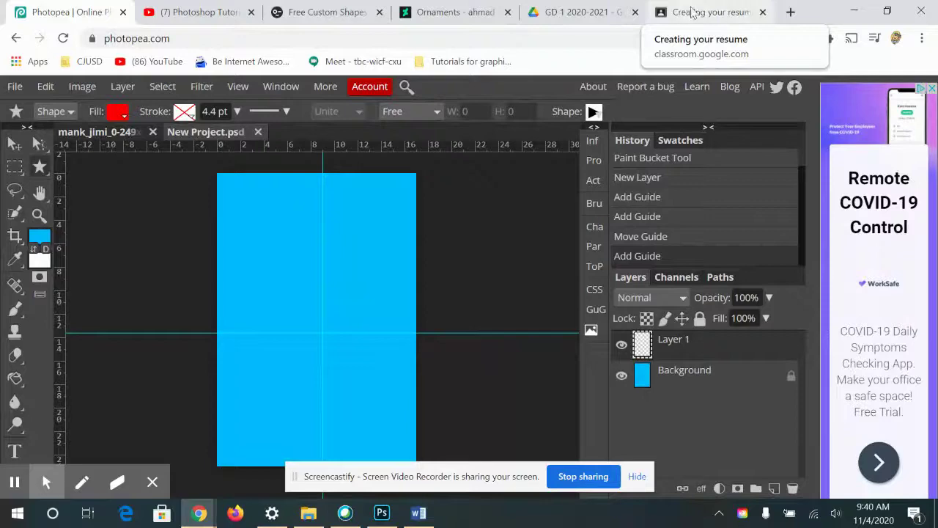
- Review the Designmodo free custom shapes page and the DeviantArt Ornaments page as sources for the ornament shape set
left_click(169, 14)
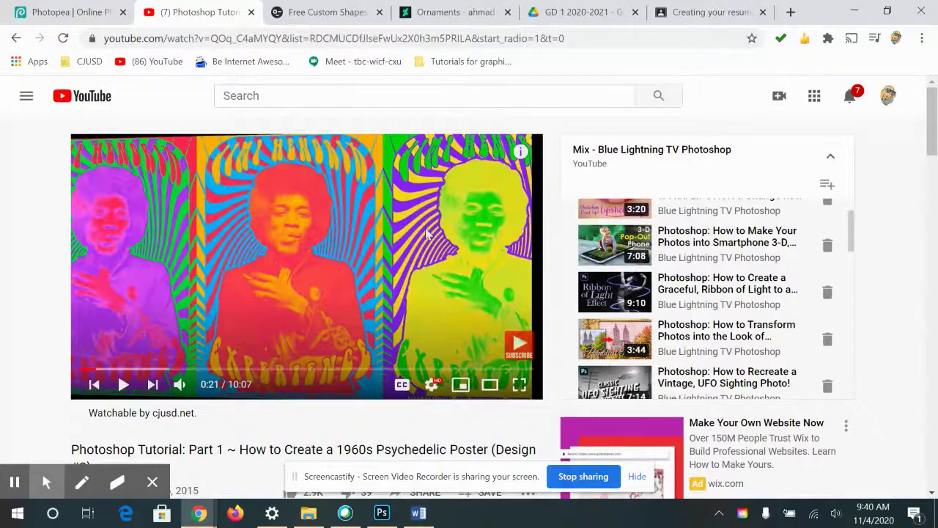
left_click(680, 13)
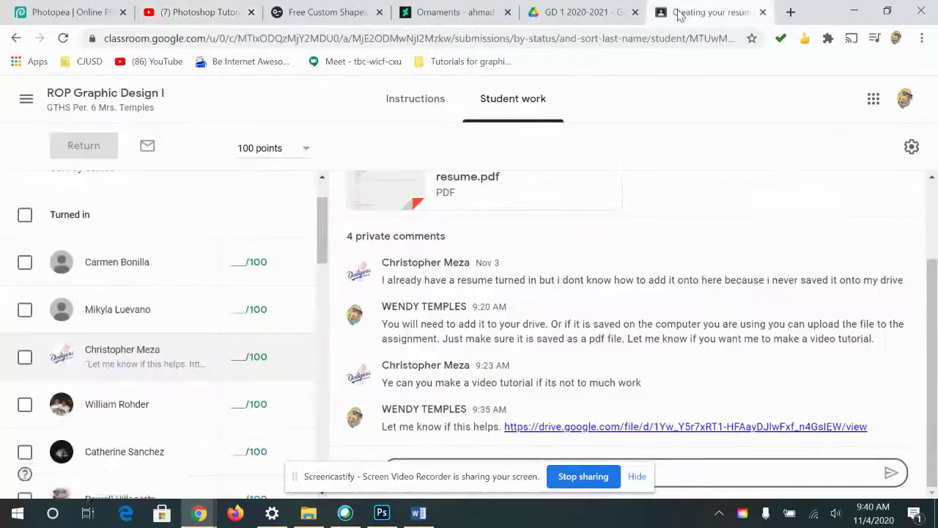
left_click(440, 13)
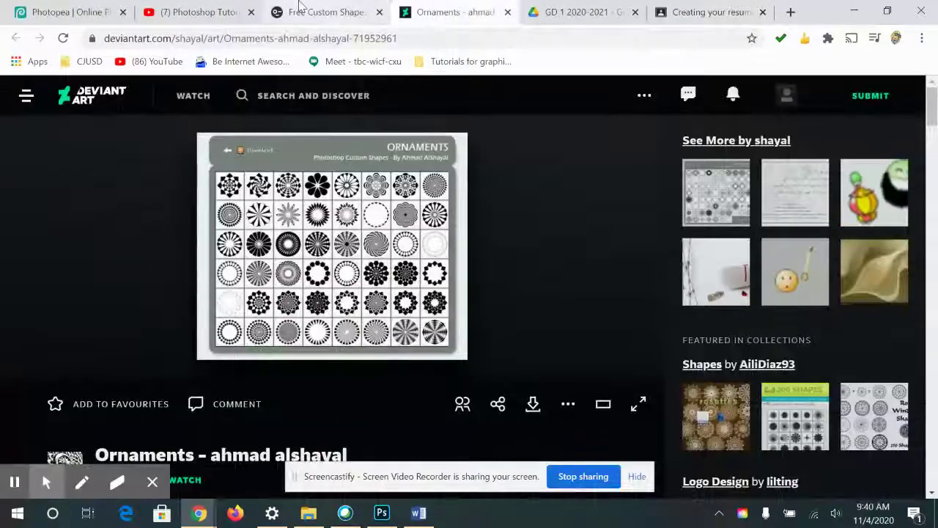
left_click(360, 17)
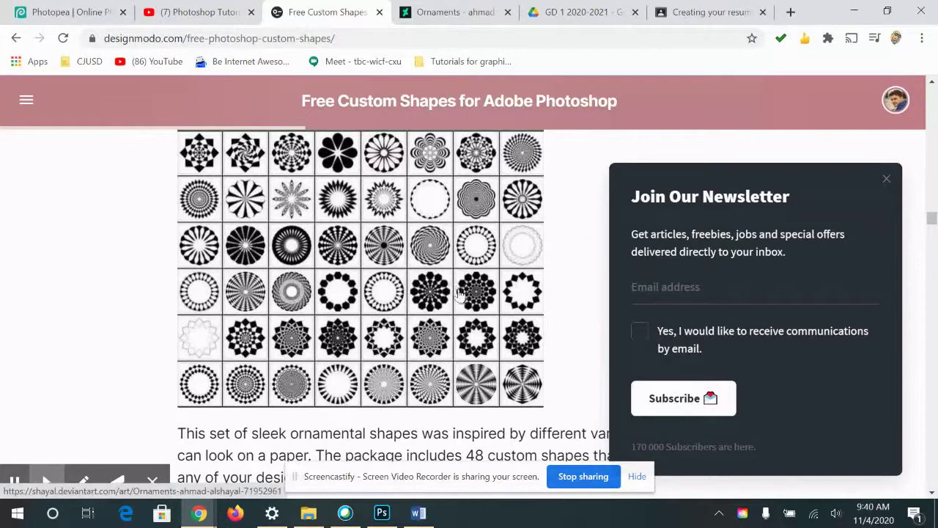
left_click(433, 12)
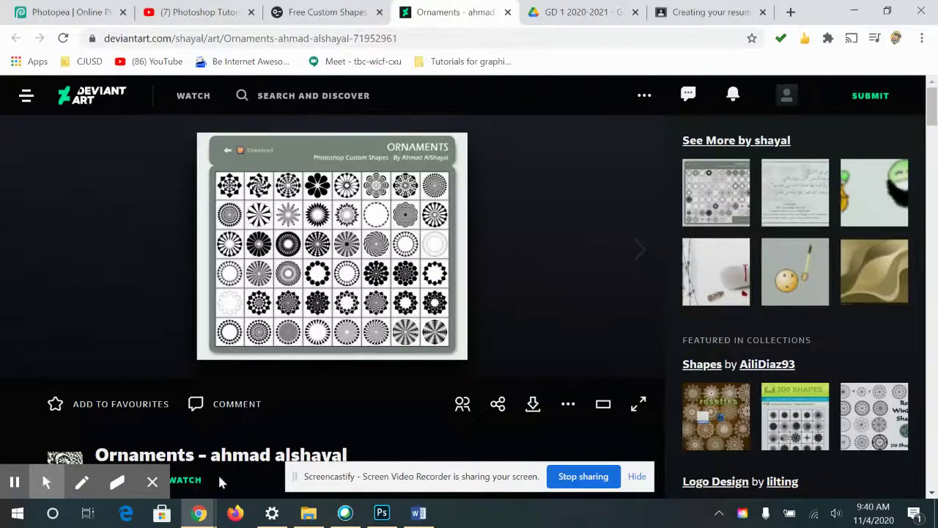
- Locate the downloaded ornaments .csh shapes file in the Downloads folder using File Explorer
left_click(306, 513)
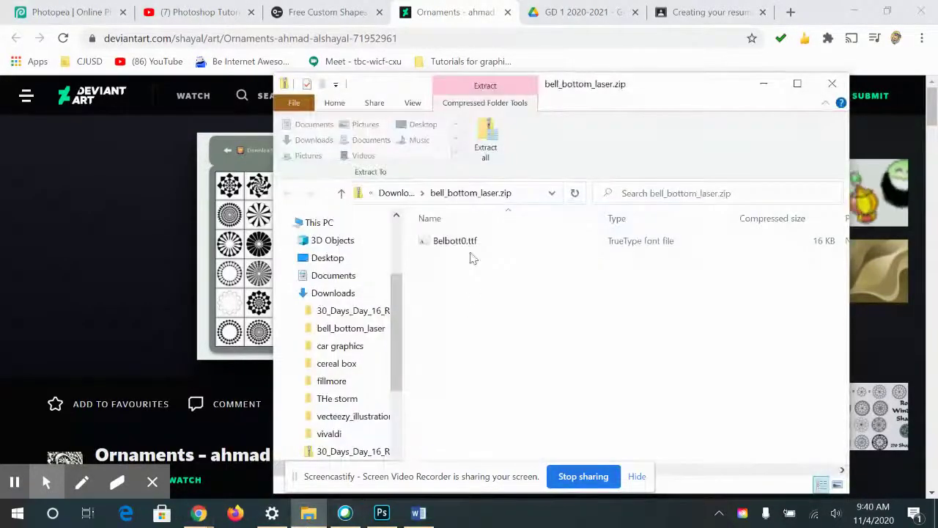
left_click(391, 192)
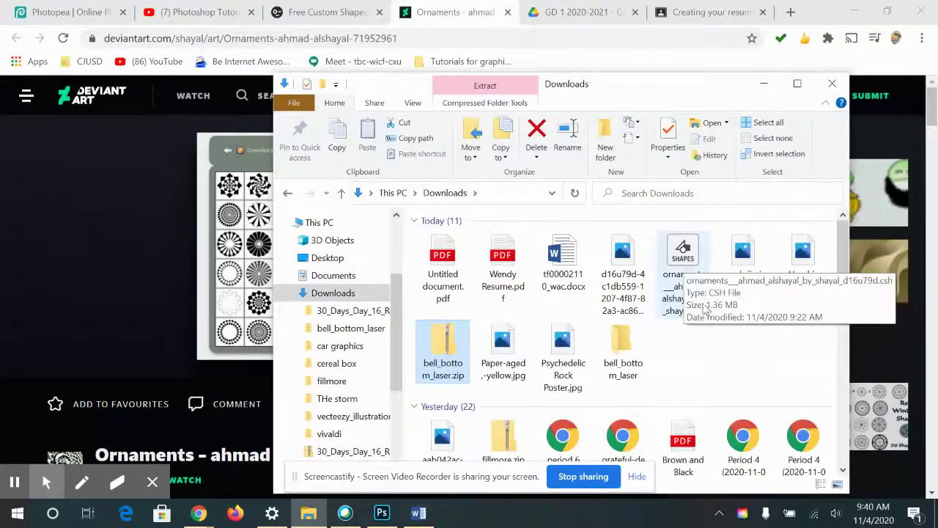
left_click(681, 305)
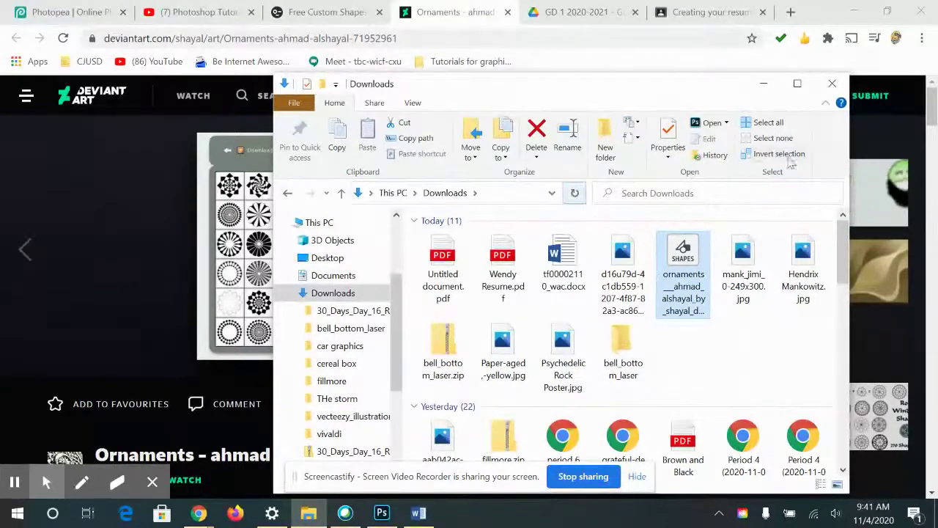
left_click(764, 84)
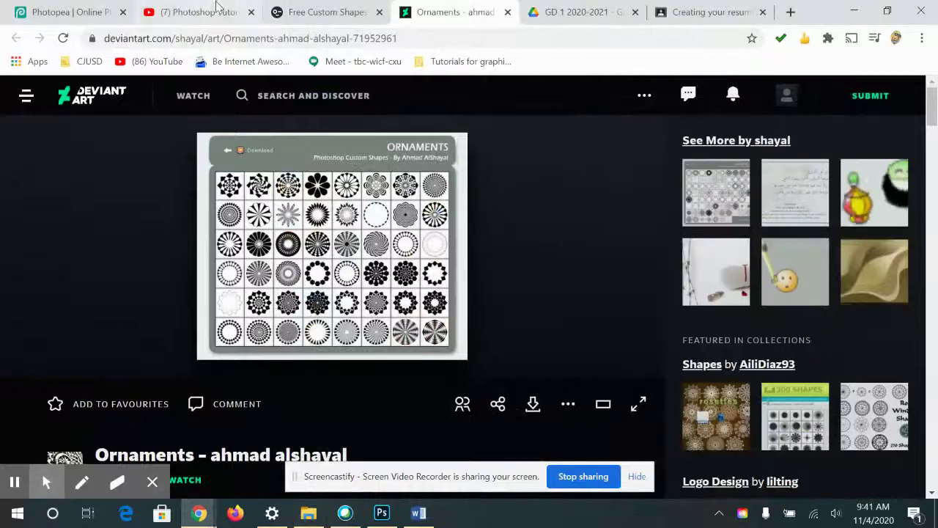
- Load the downloaded ornaments .csh file from Downloads into Photopea's custom shapes and allow it to load in future sessions
left_click(72, 7)
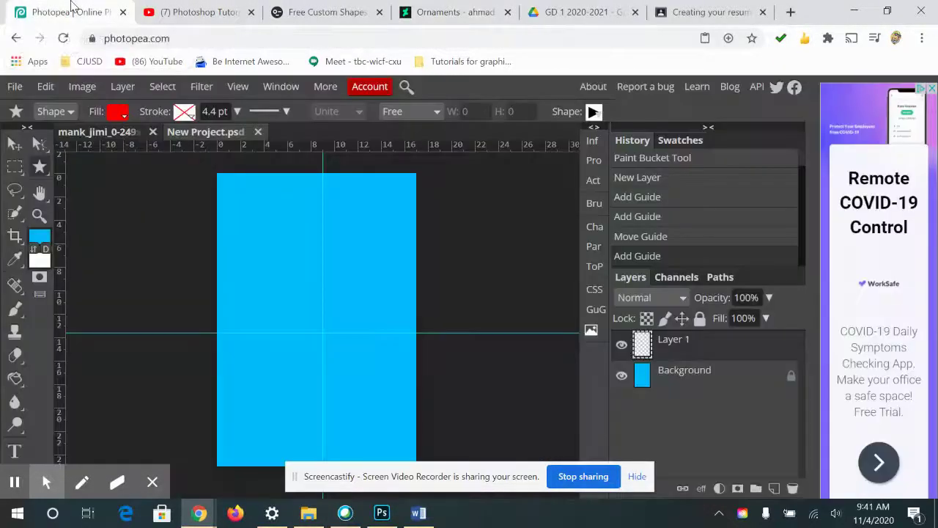
left_click(41, 168)
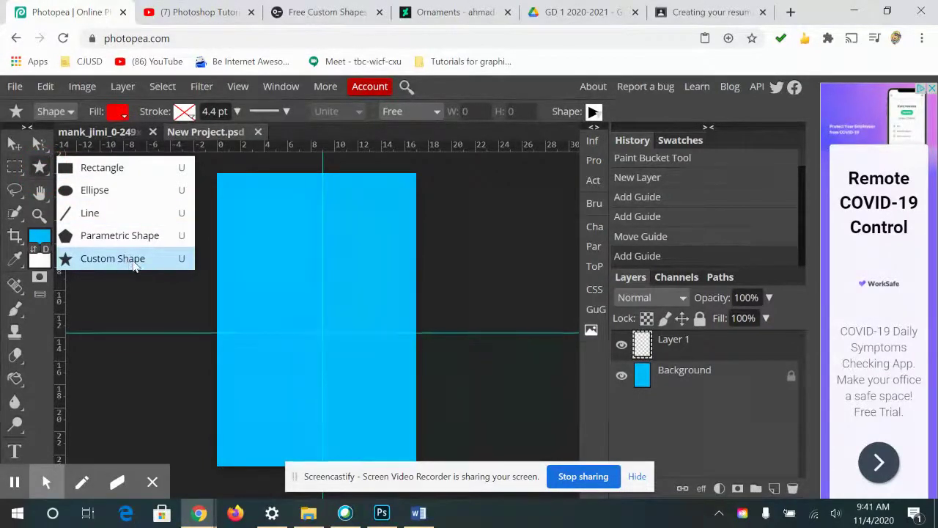
left_click(594, 112)
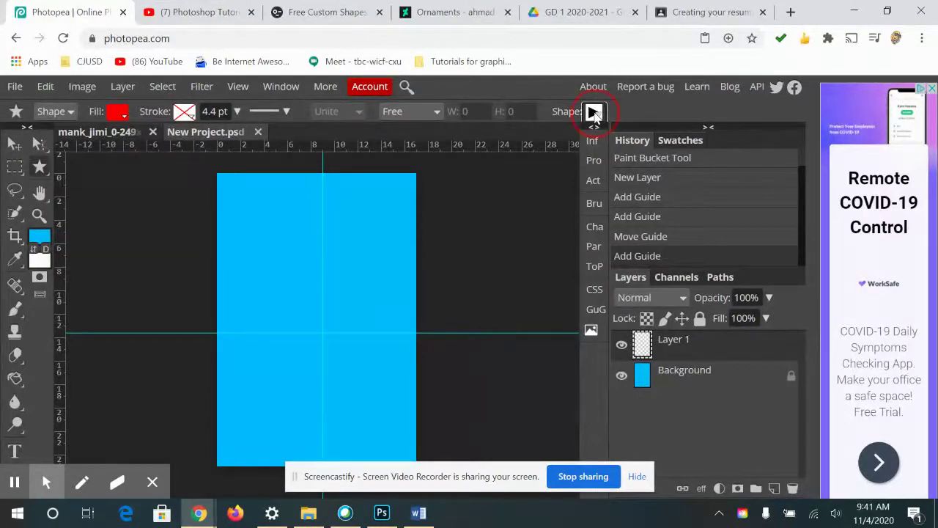
left_click(594, 112)
left_click(919, 139)
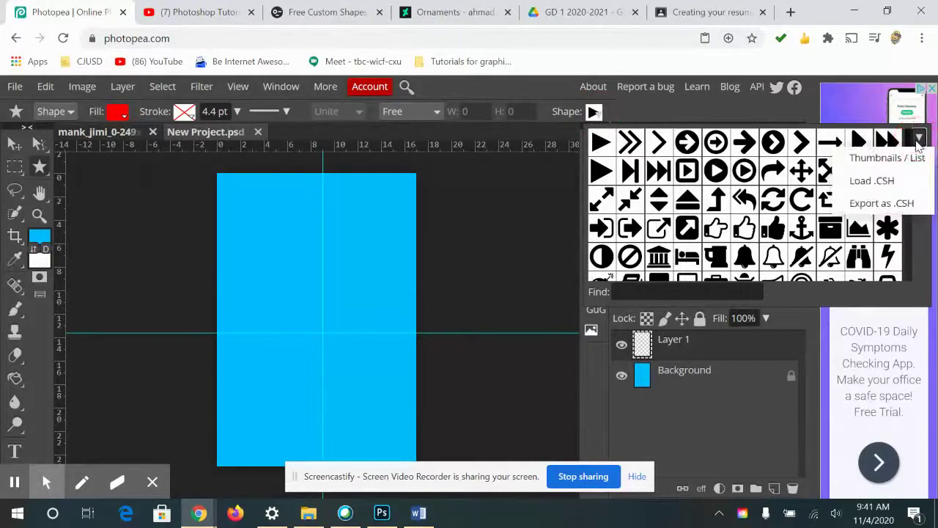
left_click(871, 181)
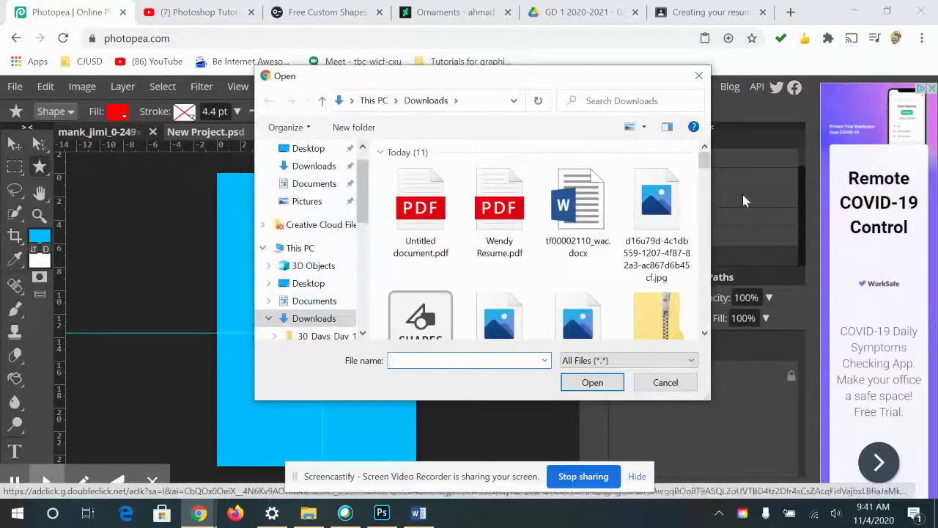
scroll(706, 328, "down", 2)
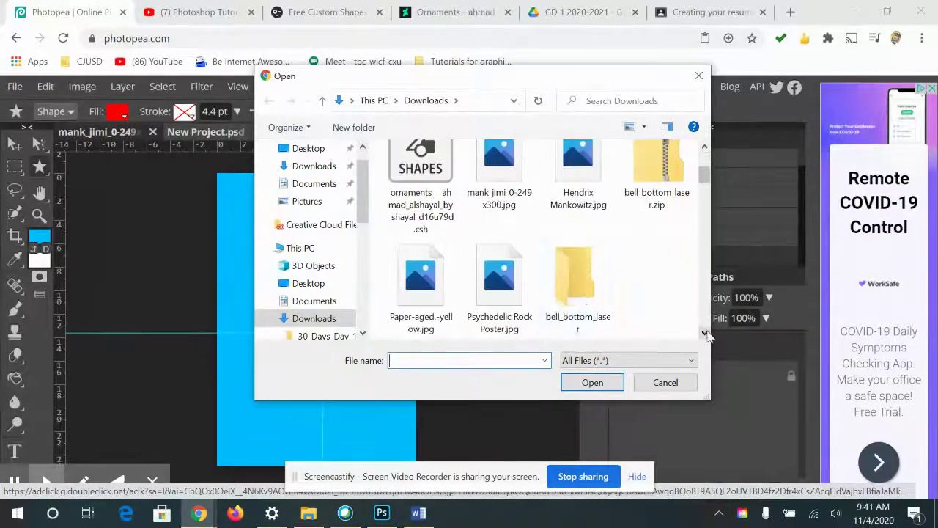
left_click(401, 171)
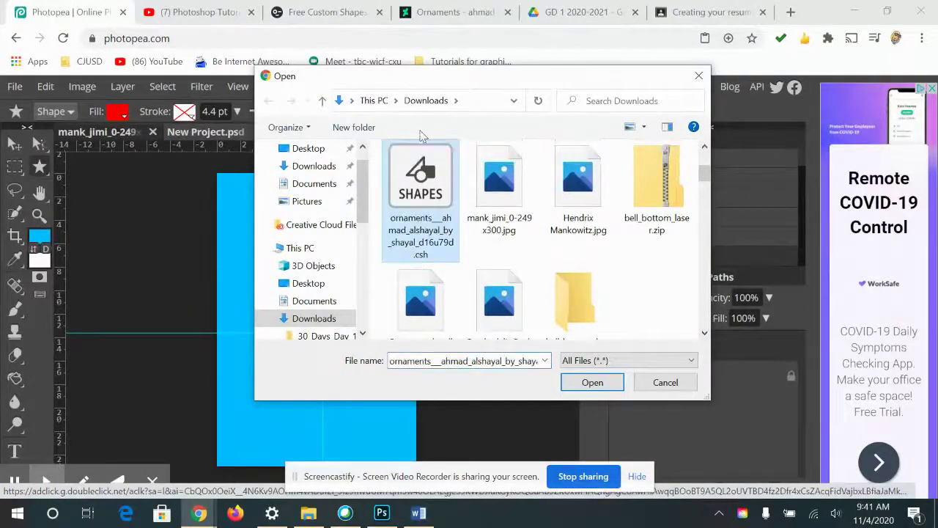
left_click(591, 384)
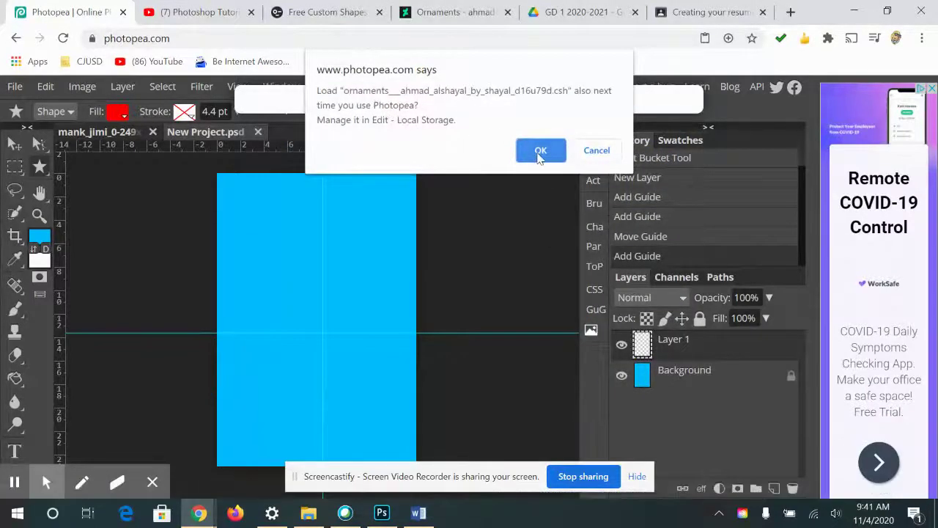
left_click(539, 151)
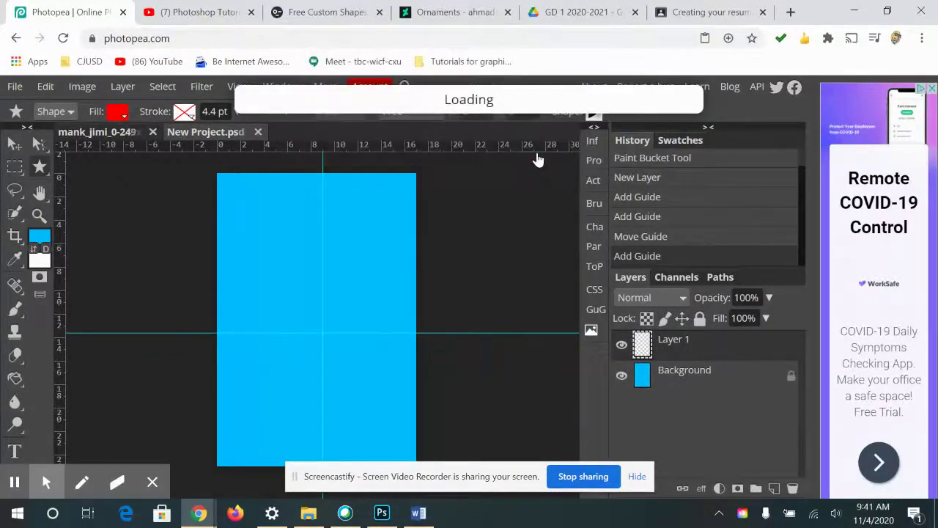
- Review the Ornaments shape set's preview and description on its DeviantArt page
left_click(595, 115)
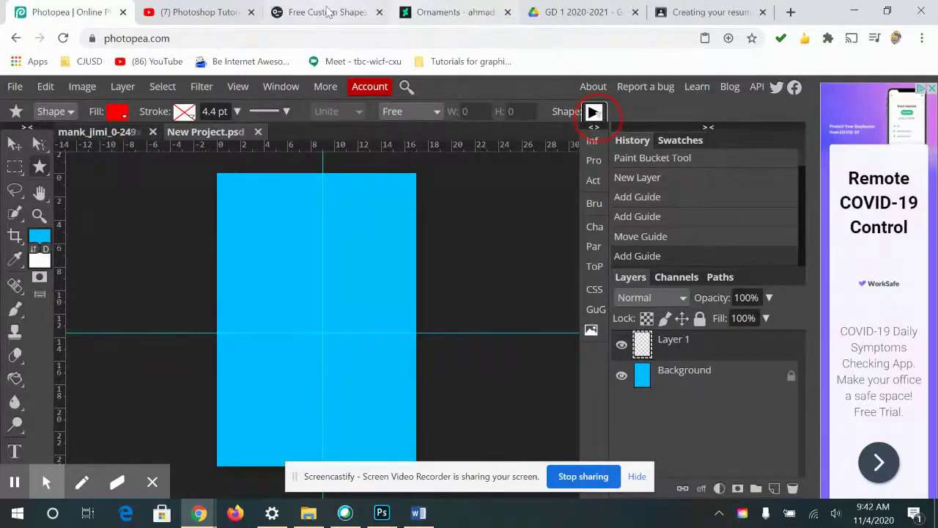
left_click(458, 11)
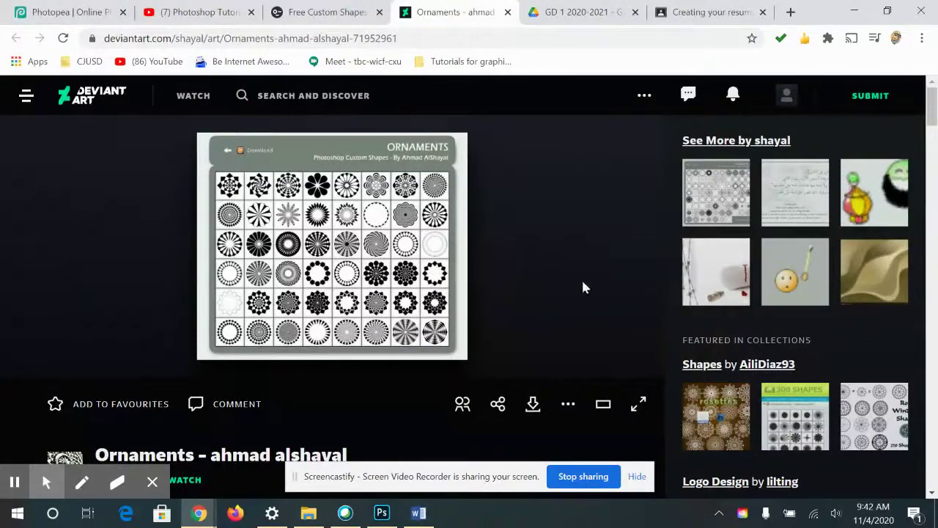
scroll(376, 291, "down", 2)
scroll(199, 408, "down", 2)
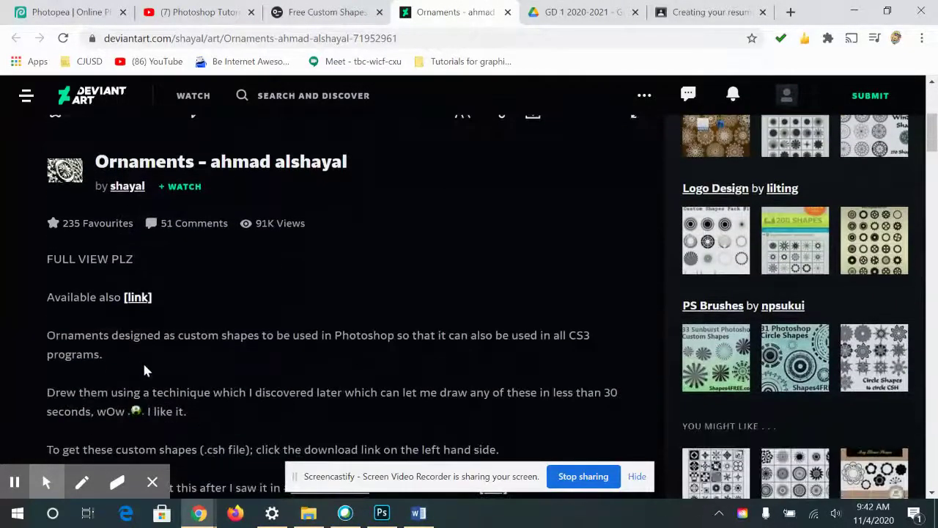
scroll(440, 345, "down", 1)
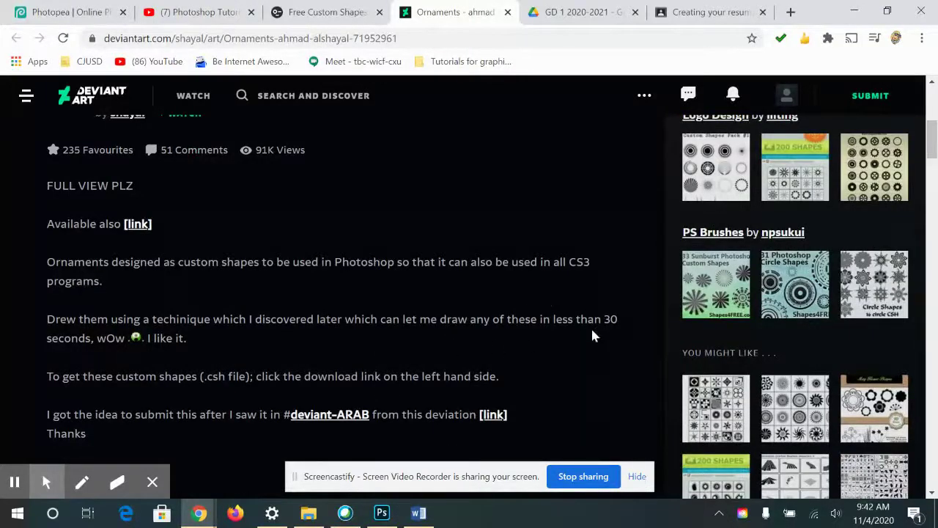
scroll(350, 291, "up", 1)
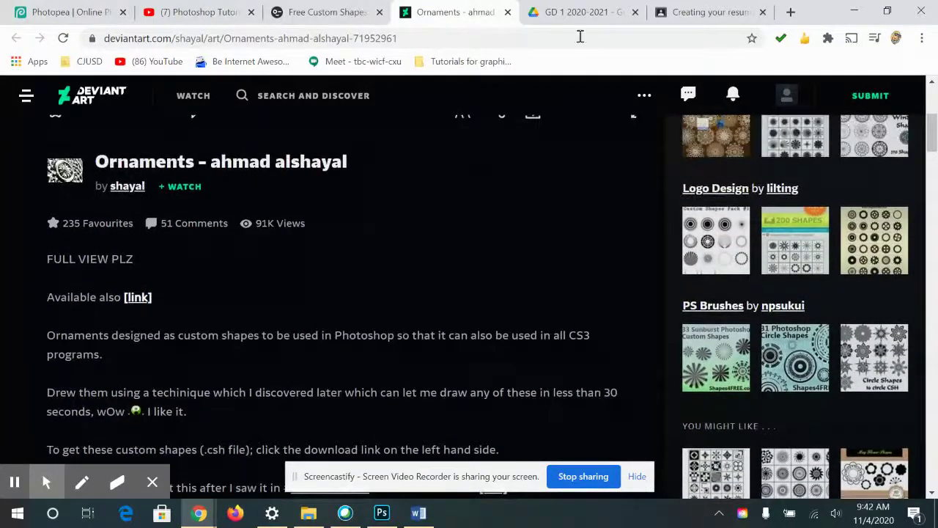
left_click(707, 12)
left_click(611, 7)
- Draw the loaded scalloped radial ornament in Photopea, centred on the guide intersection and extending beyond all canvas edges
left_click(50, 13)
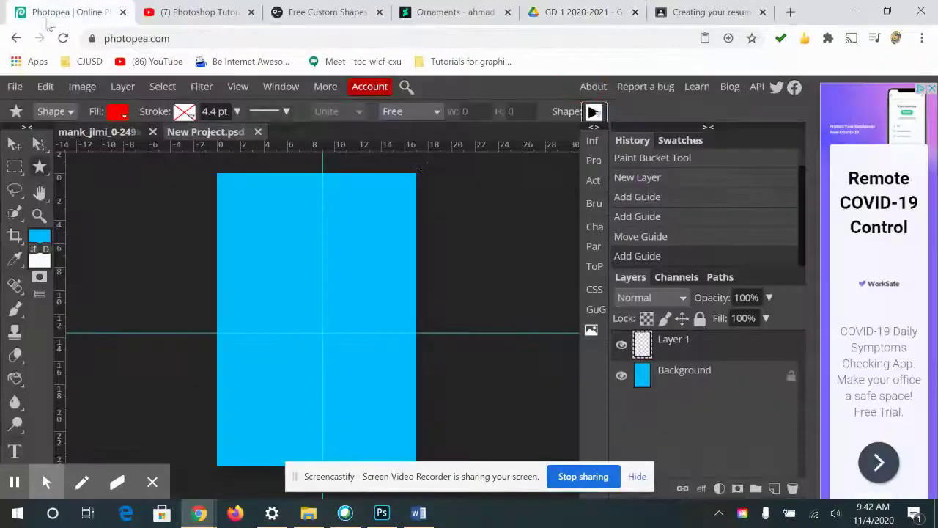
left_click(593, 112)
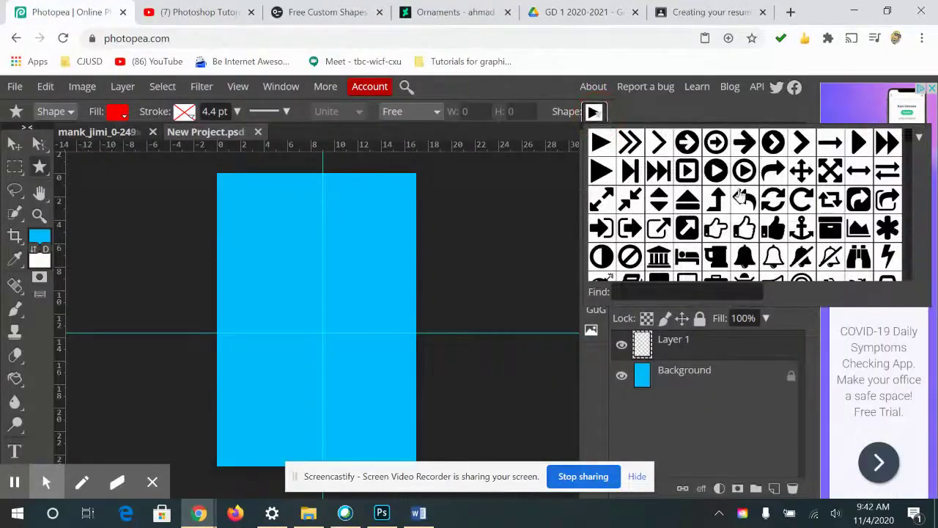
scroll(909, 242, "down", 10)
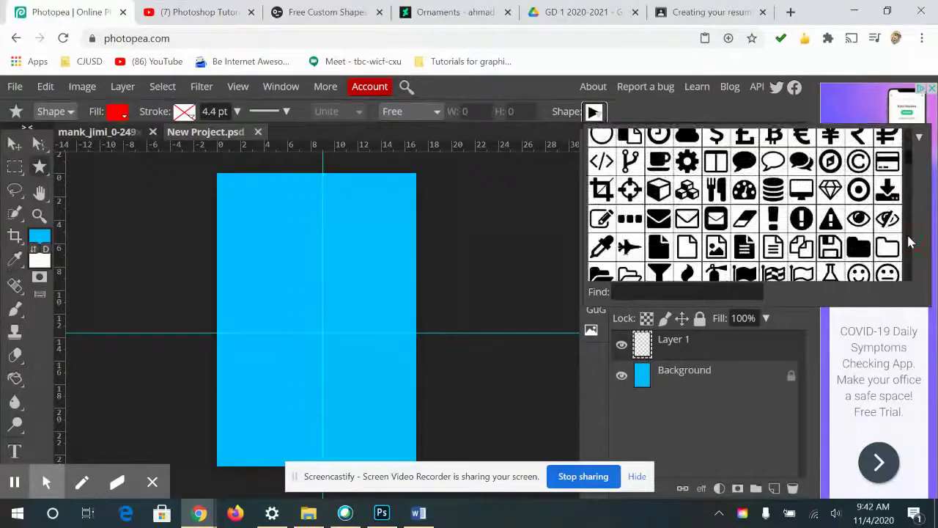
scroll(909, 243, "down", 10)
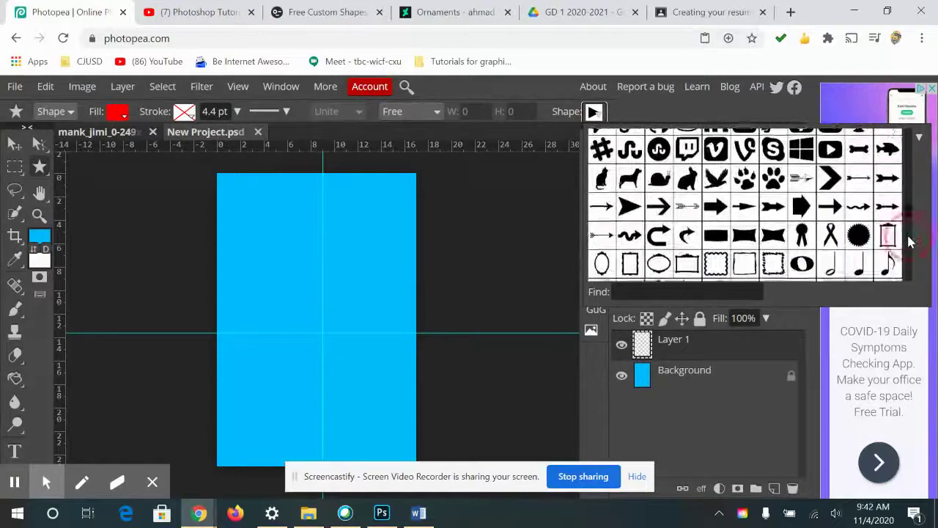
left_click_drag(909, 253, 911, 276)
left_click(910, 276)
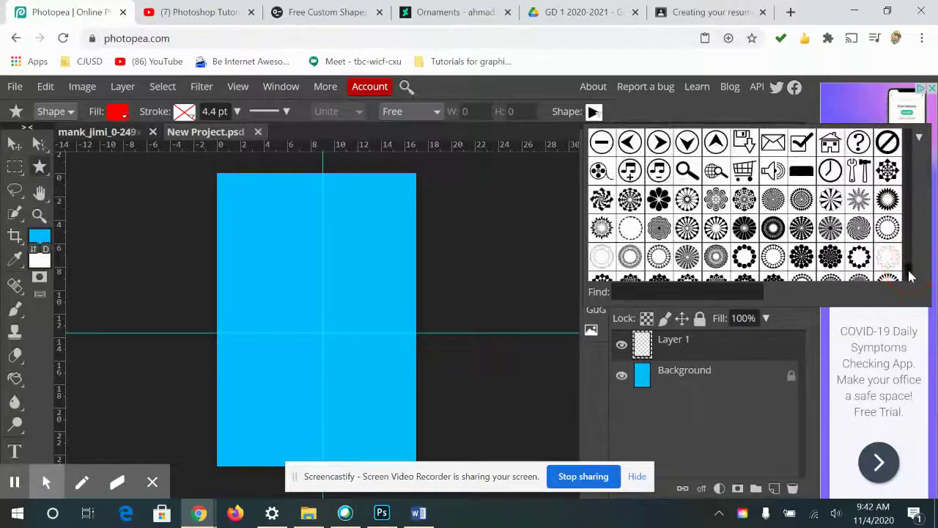
left_click(909, 286)
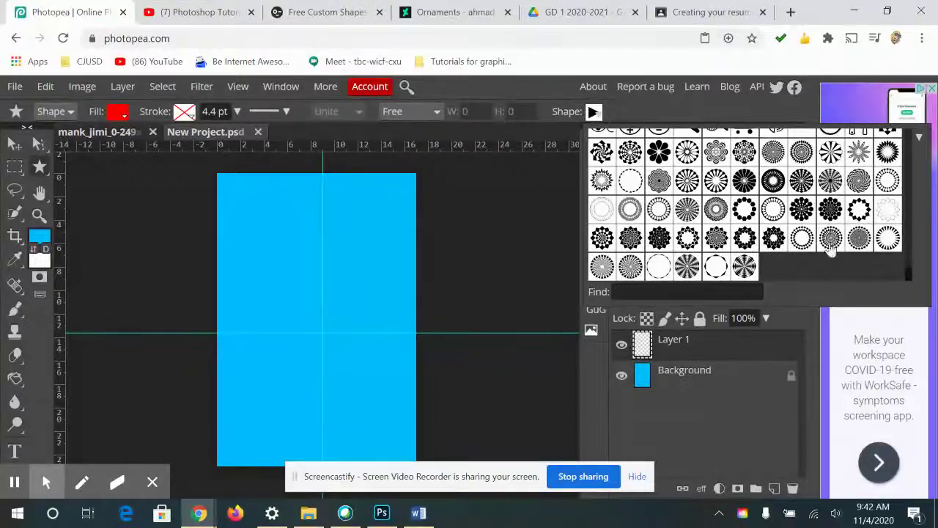
left_click(830, 180)
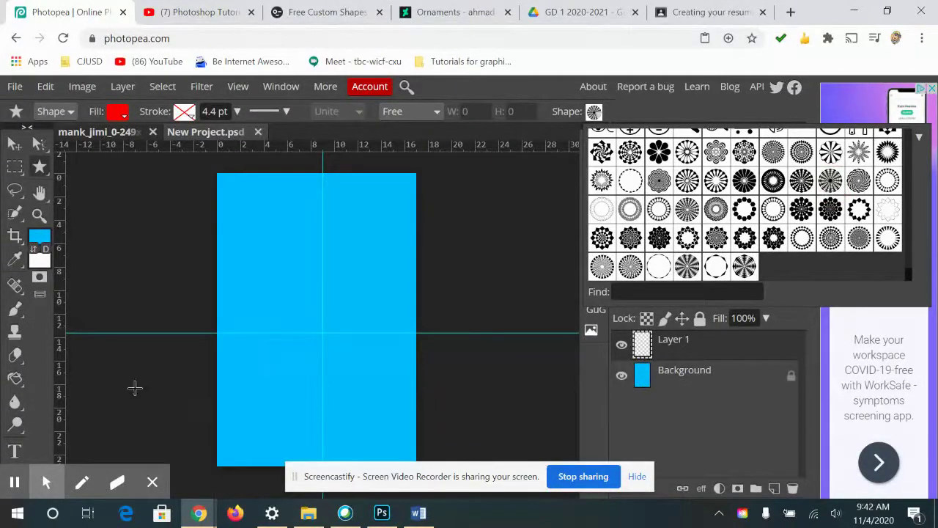
left_click(321, 330)
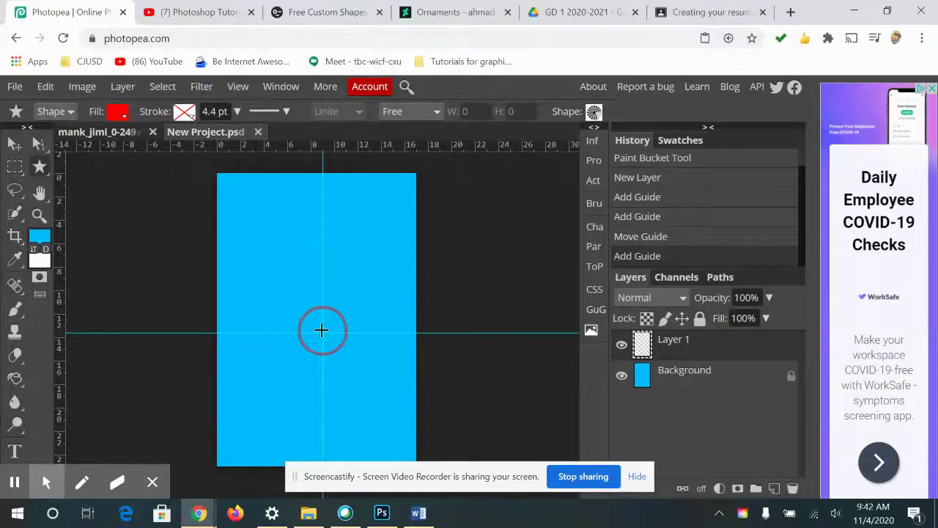
left_click_drag(322, 329, 564, 517)
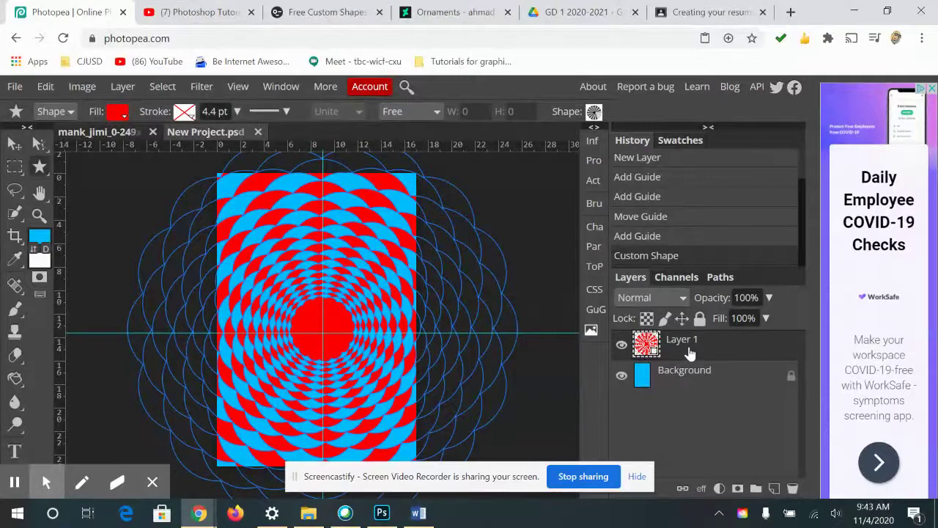
- Set the ornament shape's fill color to hex ea1754
left_click(116, 114)
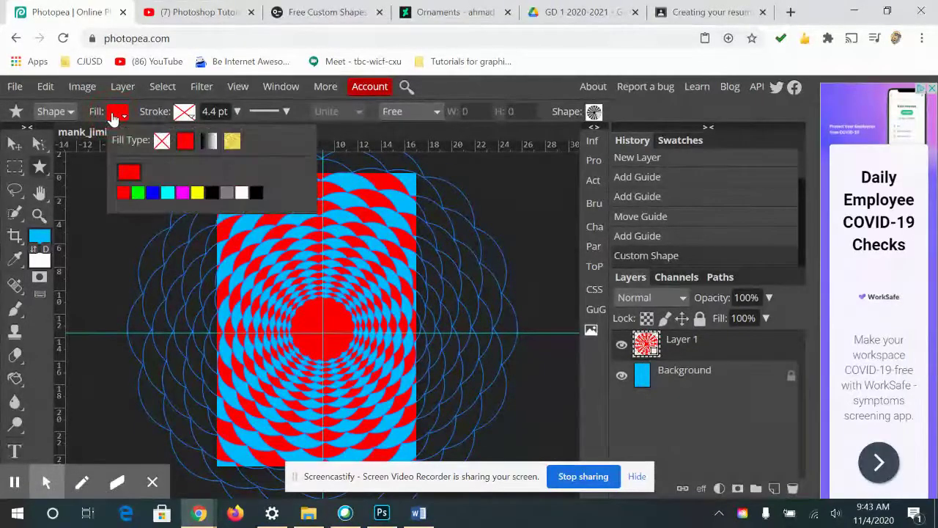
left_click(138, 192)
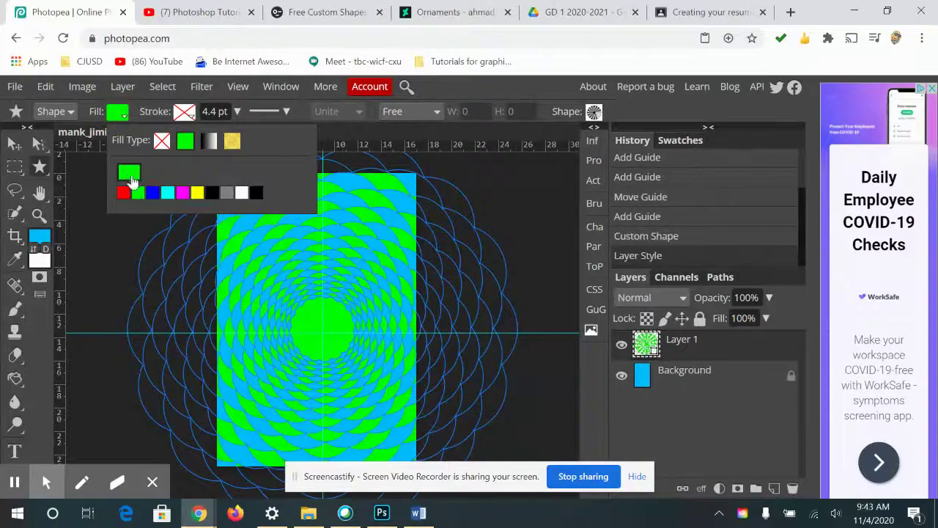
left_click(129, 174)
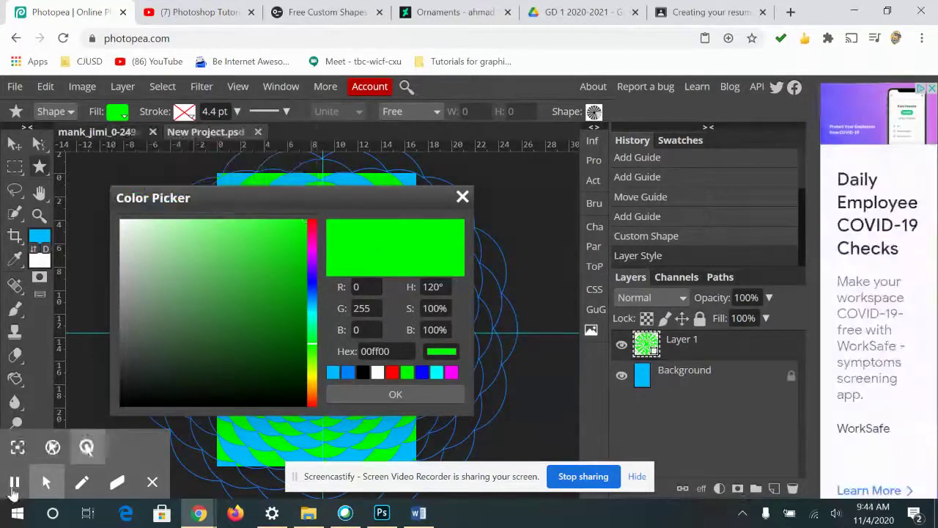
left_click_drag(394, 352, 161, 380)
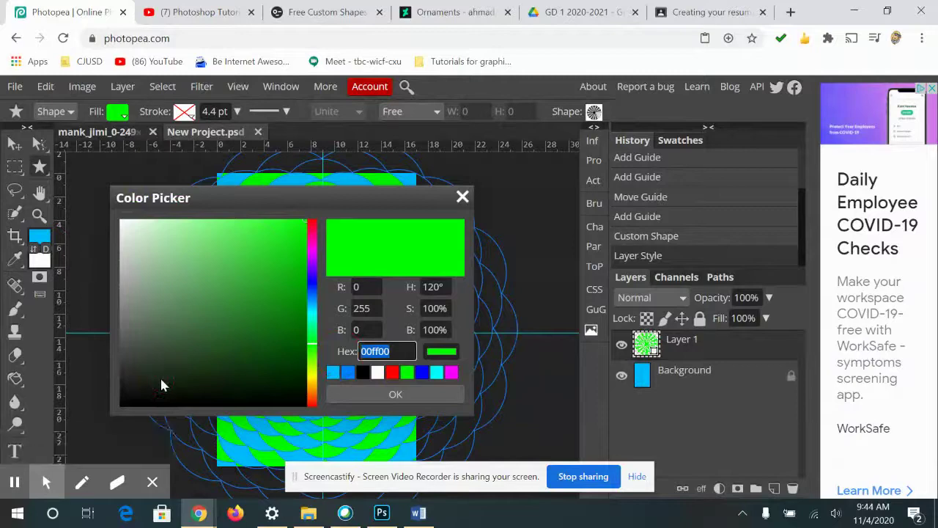
type("ea1754")
left_click(428, 395)
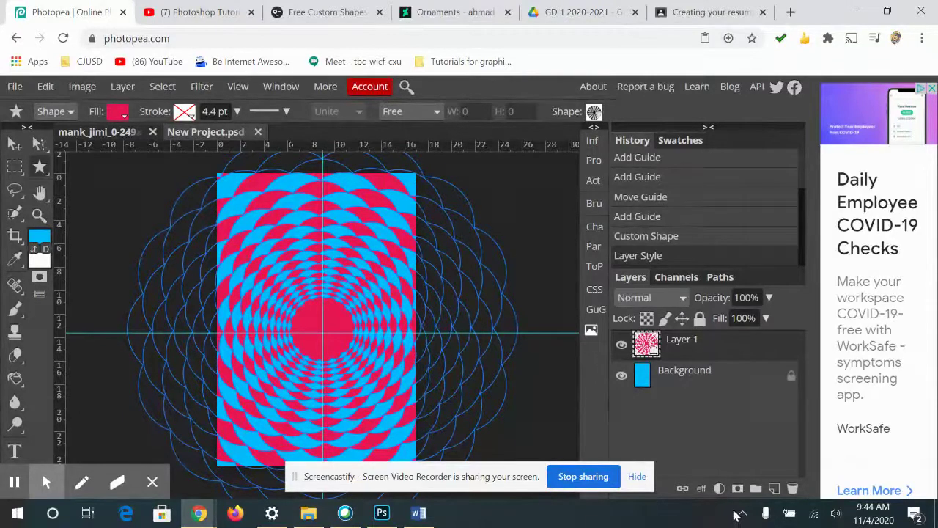
- Try to apply the Twirl distortion filter to the ornament on Layer 1
left_click(701, 489)
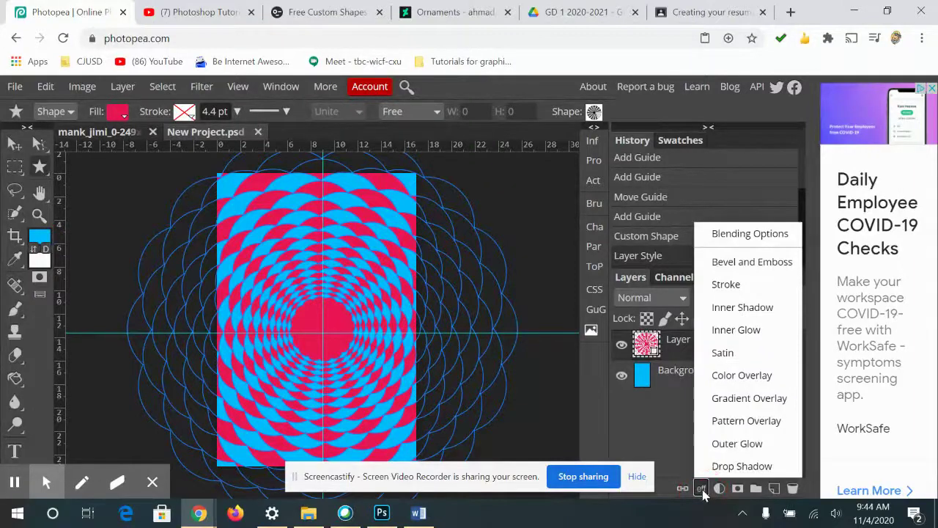
left_click(656, 431)
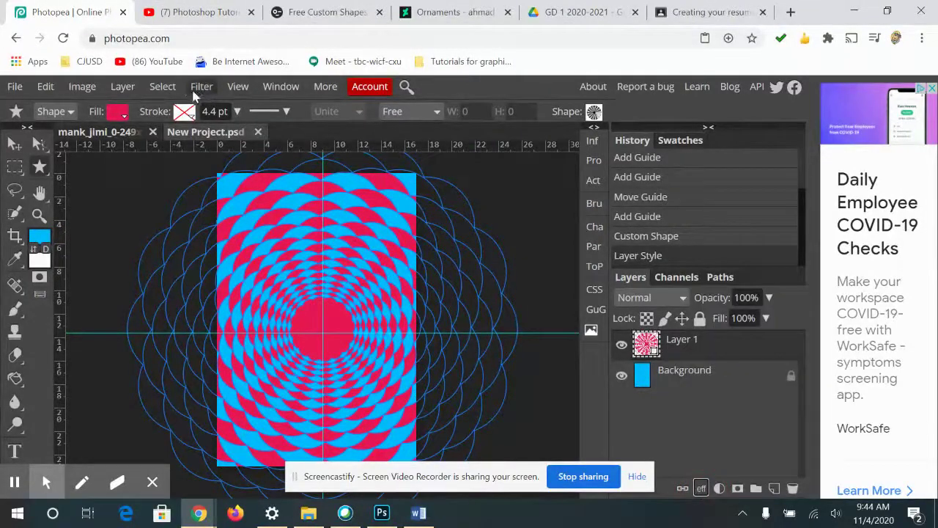
left_click(198, 89)
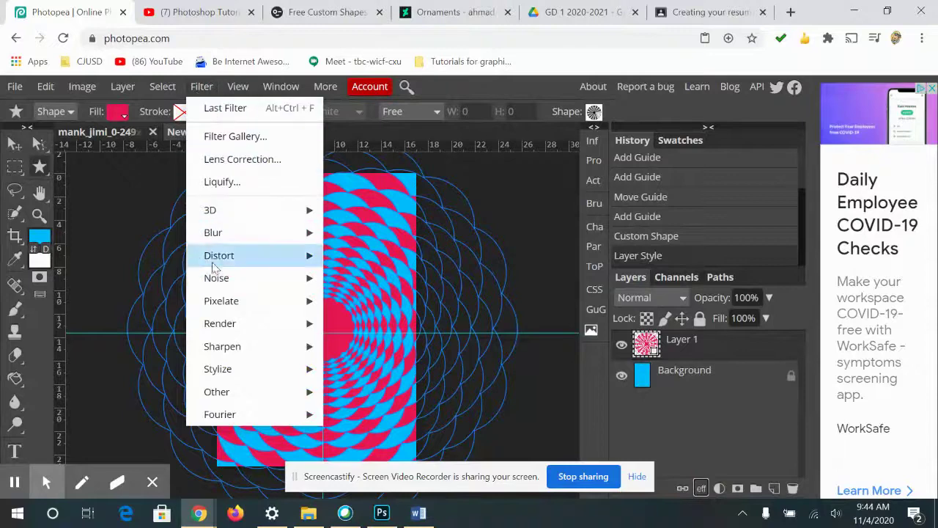
mouse_move(219, 262)
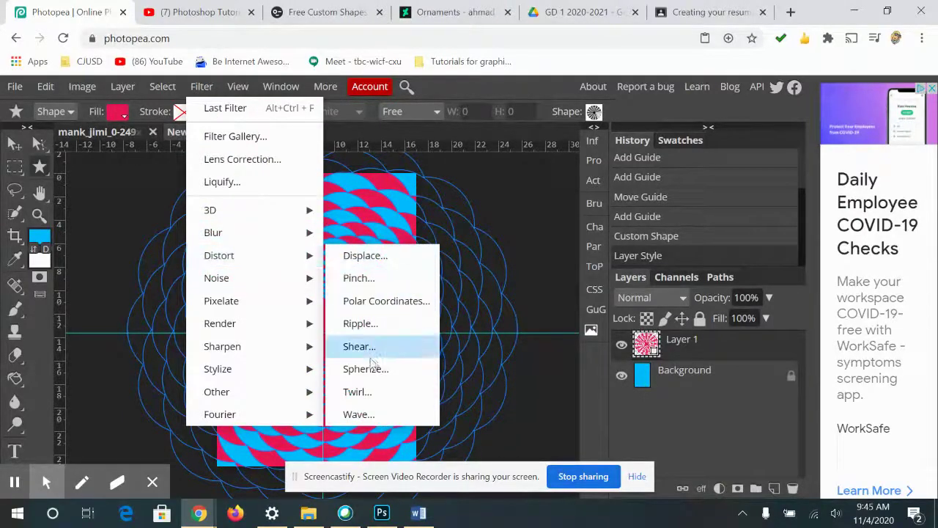
left_click(366, 393)
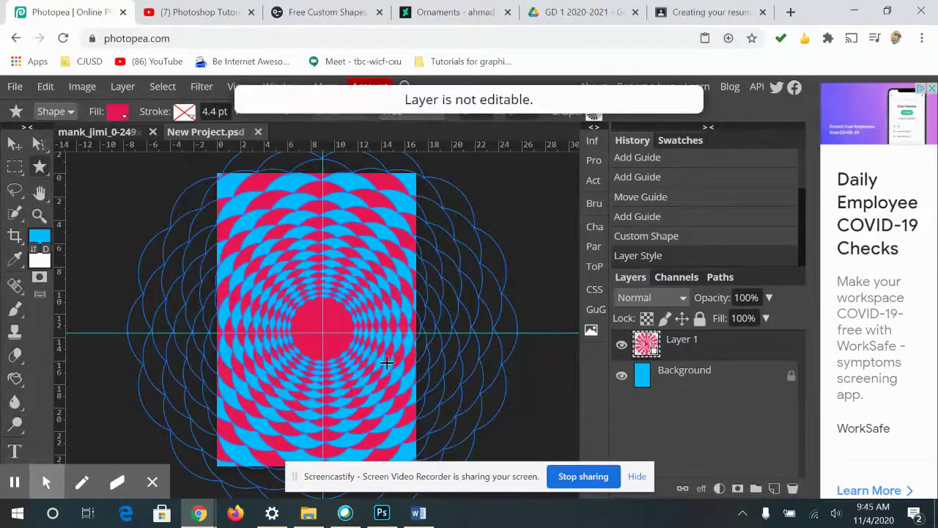
- Rasterize the ornament shape on Layer 1
right_click(657, 357)
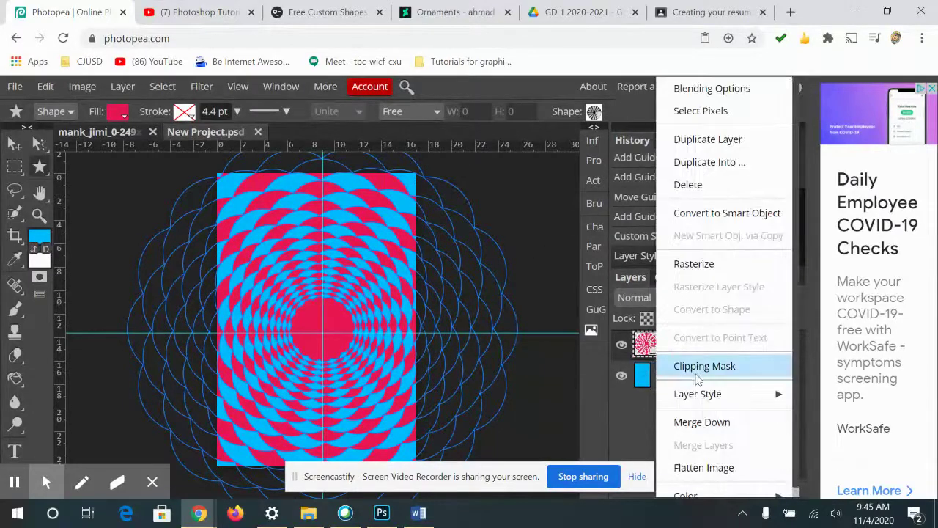
left_click(706, 276)
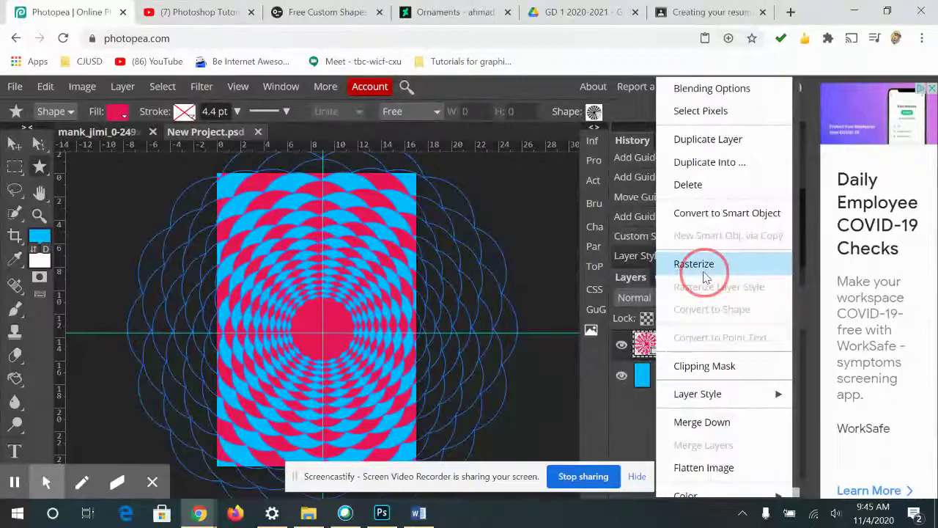
- Rasterize the ornament on Layer 1 and open the Twirl distortion filter for it
left_click(704, 276)
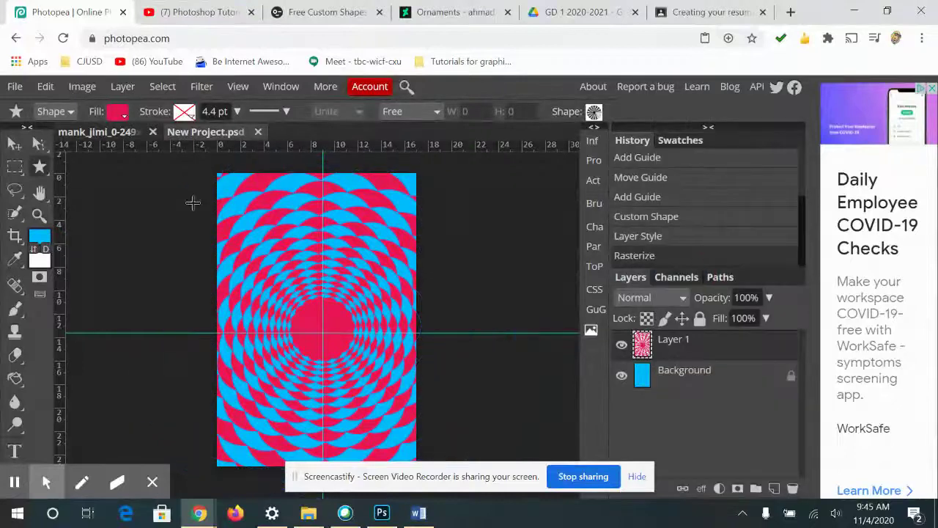
left_click(200, 88)
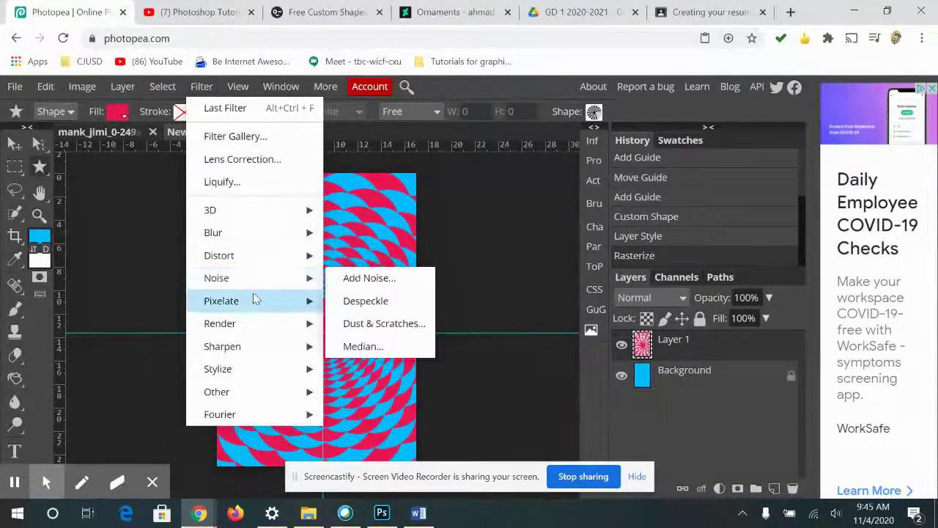
mouse_move(255, 258)
left_click(348, 396)
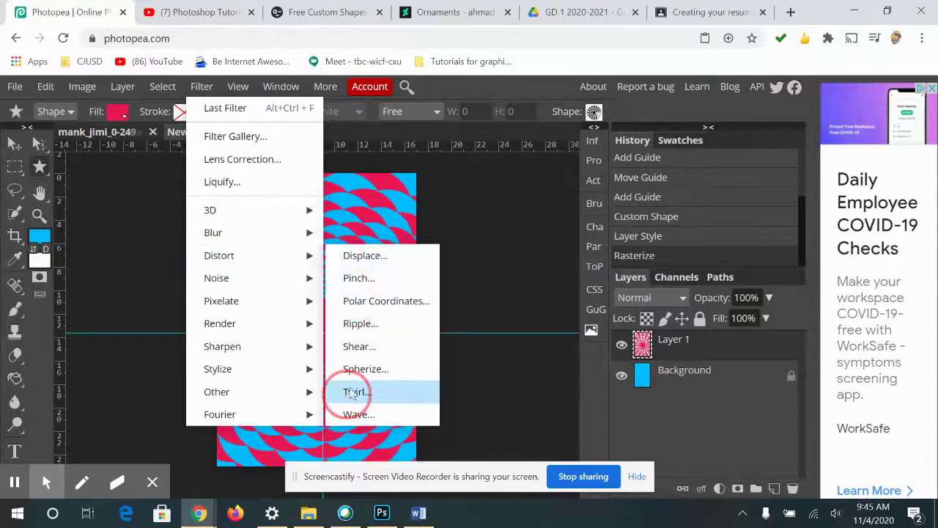
left_click_drag(349, 201, 726, 159)
- Preview positive Twirl angles on the ornament, trying 90, 450, 749, 589 and 430
left_click(621, 207)
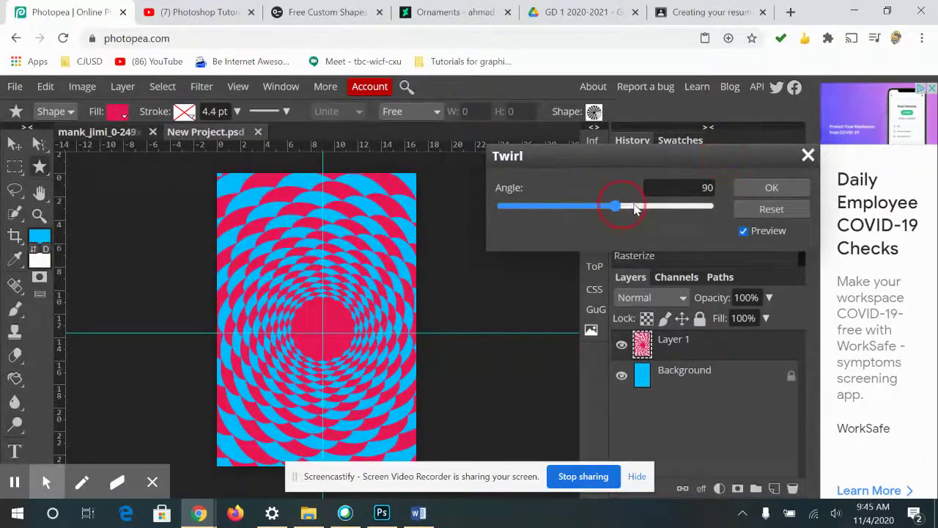
left_click_drag(635, 209, 661, 211)
left_click(657, 209)
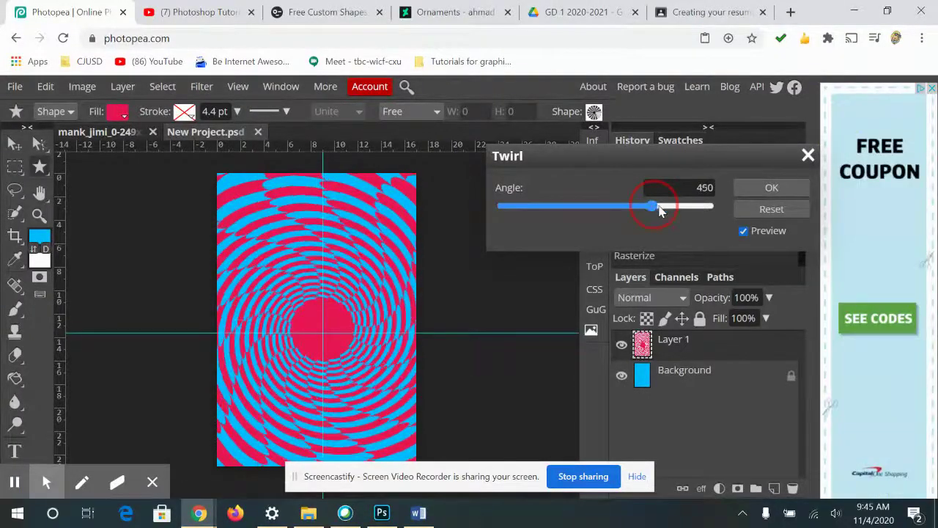
left_click(684, 211)
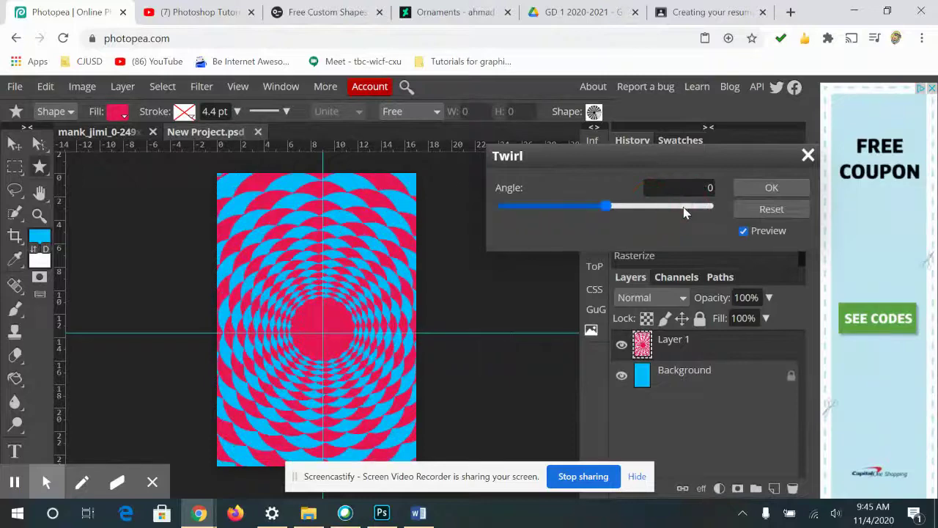
left_click(684, 211)
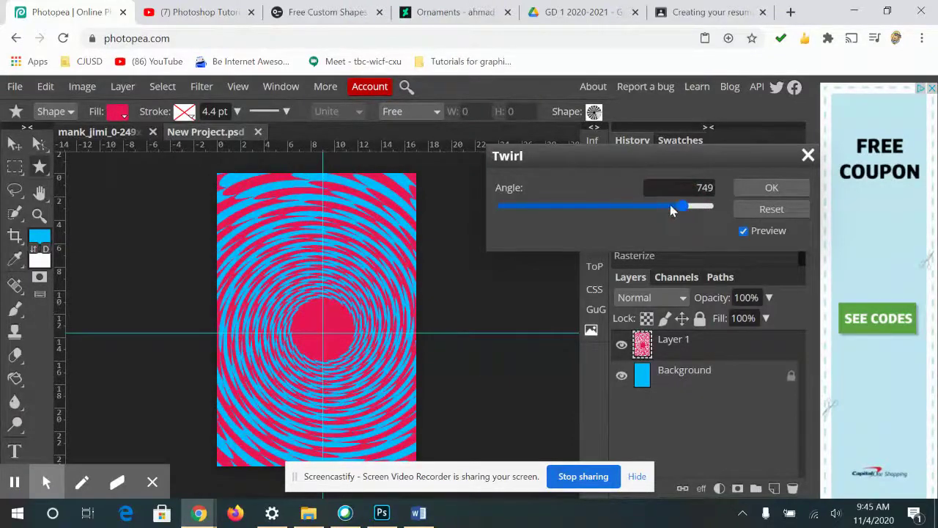
left_click_drag(667, 204, 654, 212)
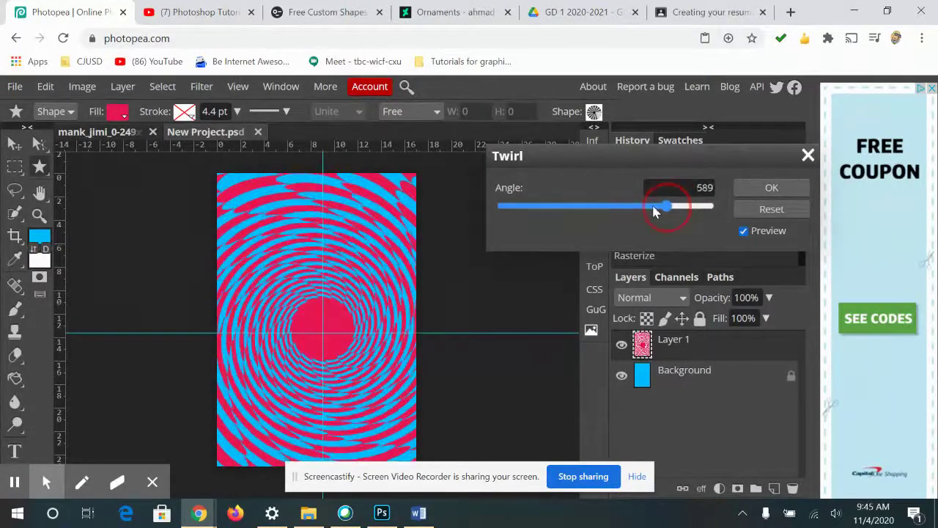
left_click(653, 211)
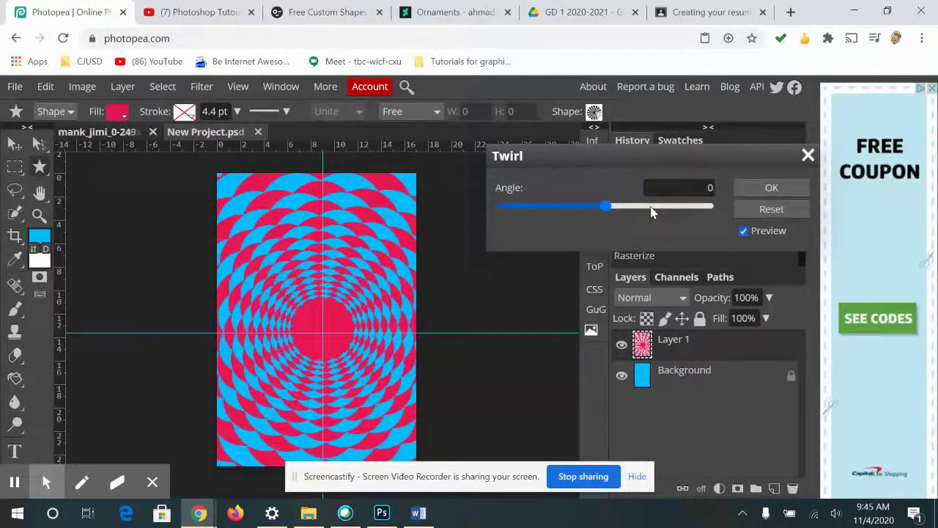
left_click(651, 208)
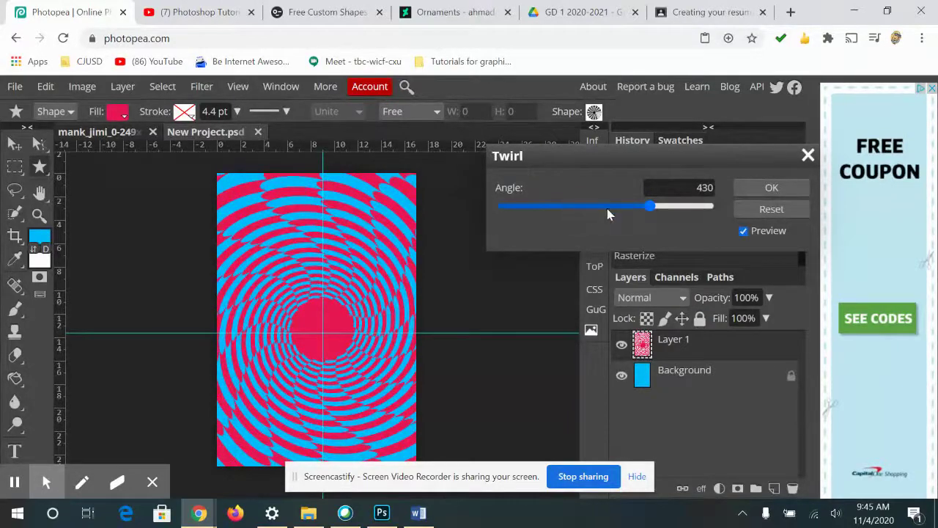
- Set the Twirl angle to about -446 and apply the filter to the ornament
mouse_move(557, 210)
left_mouse_down()
mouse_move(531, 209)
mouse_move(559, 209)
left_mouse_up()
left_click(535, 208)
double_click(552, 210)
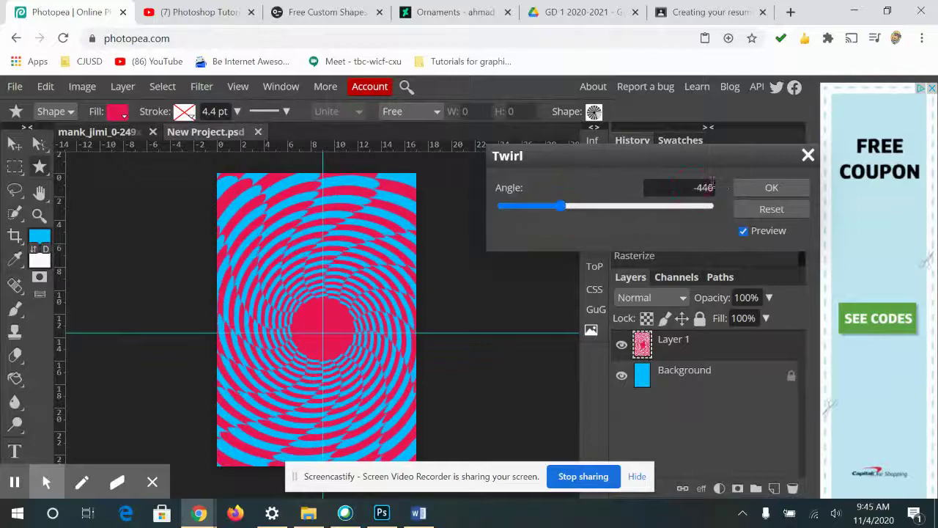
left_click(761, 188)
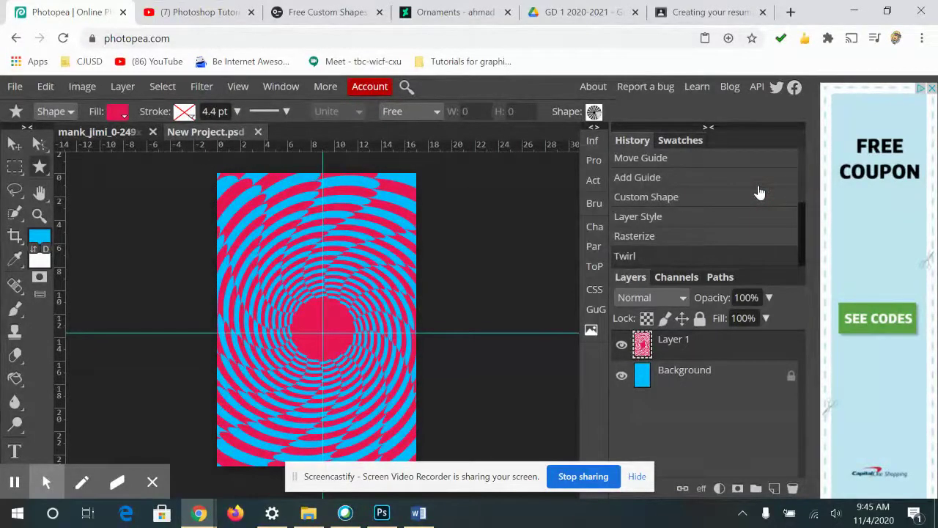
left_click(14, 482)
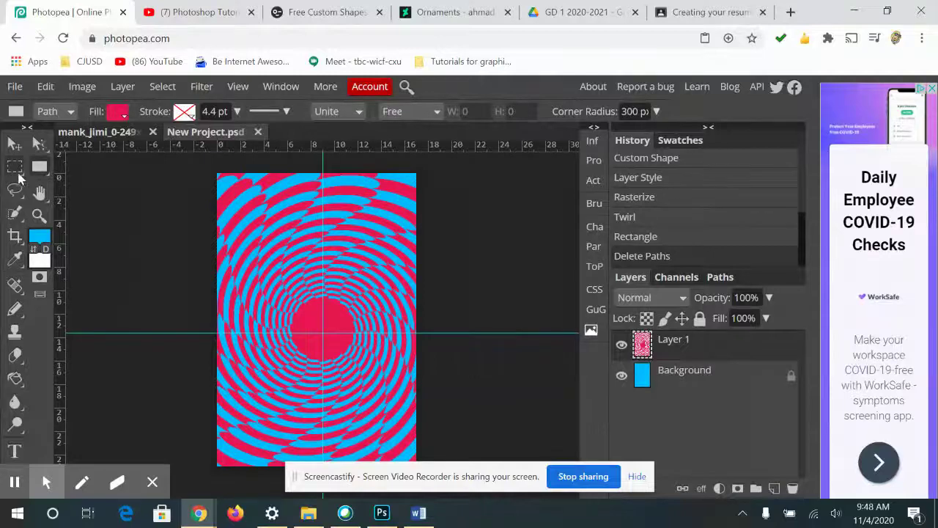
- Configure the Rectangle tool with no fill and a solid white stroke
right_click(40, 169)
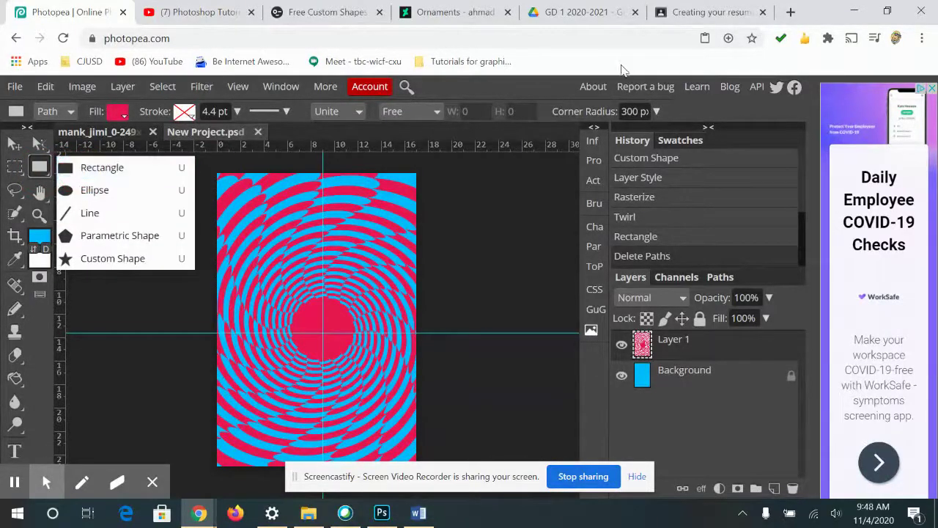
left_click(119, 114)
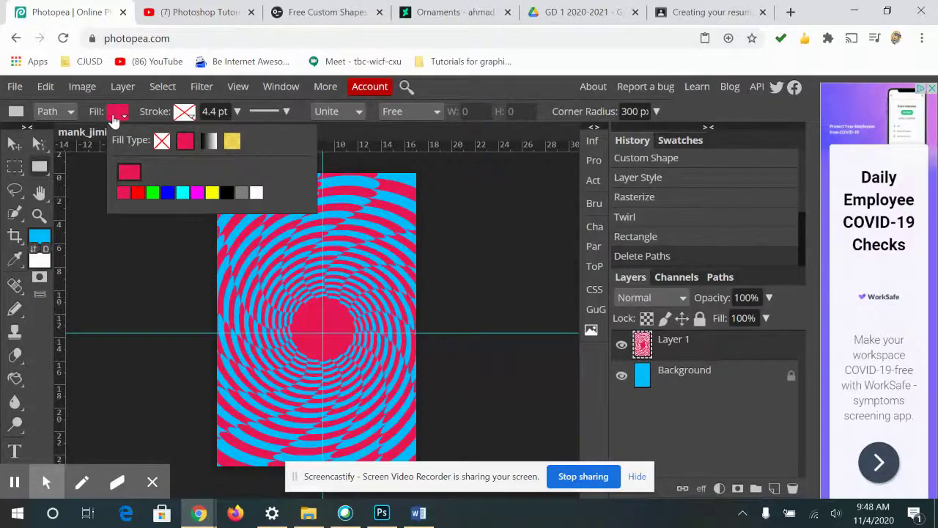
left_click(116, 117)
left_click(115, 117)
left_click(162, 141)
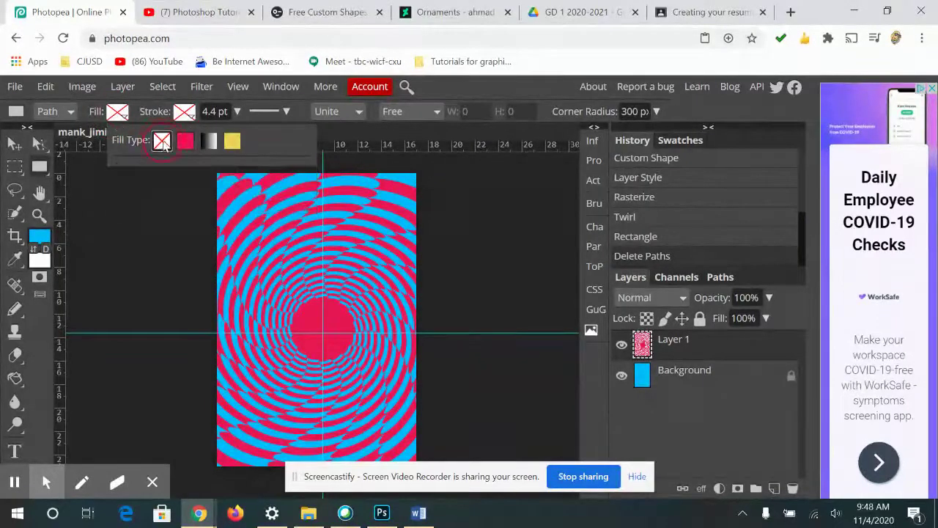
left_click(184, 111)
left_click(184, 111)
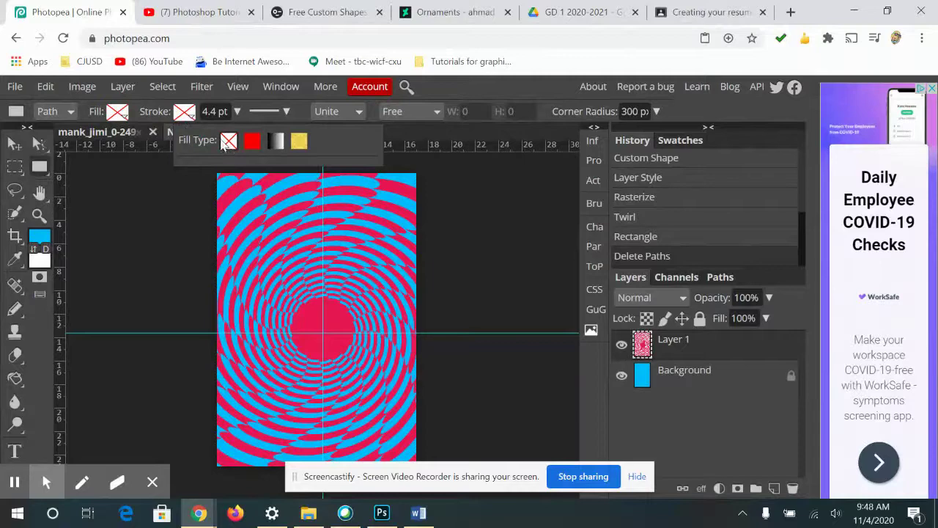
left_click(251, 140)
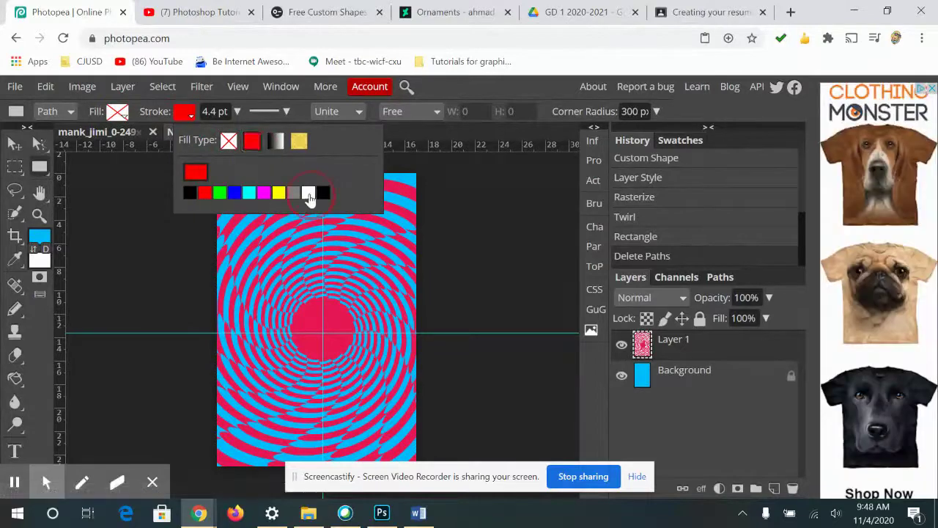
left_click(308, 194)
- Try to draw a rounded rectangle with a 25 pt stroke just inside the canvas edges
left_click(237, 113)
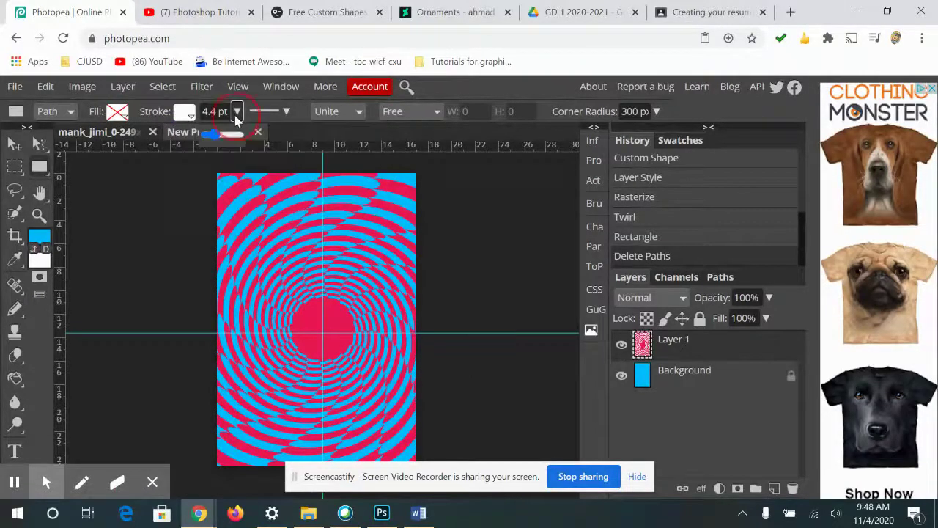
left_click_drag(215, 136, 230, 135)
left_click_drag(232, 189, 403, 459)
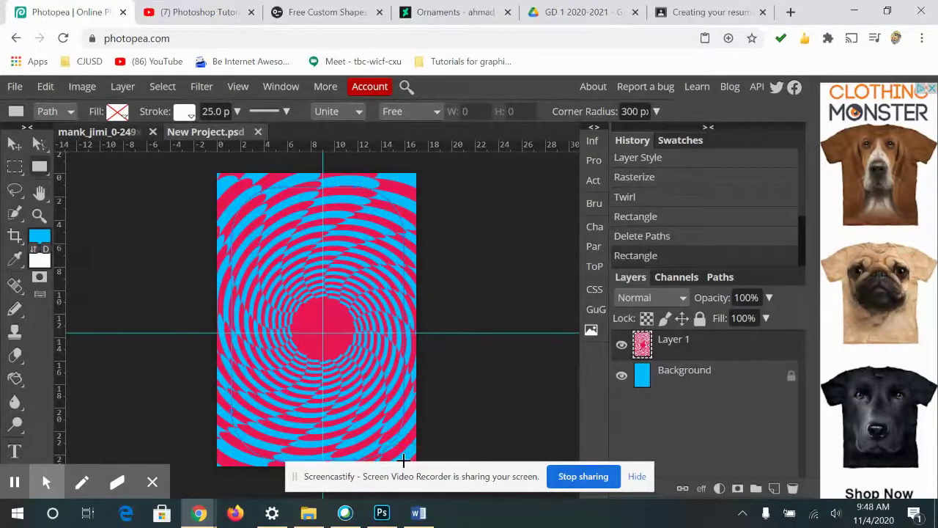
- Set the rectangle's stroke width to 150 pt and switch the drawing mode from Path to Shape
left_click(237, 112)
left_click_drag(220, 134, 237, 138)
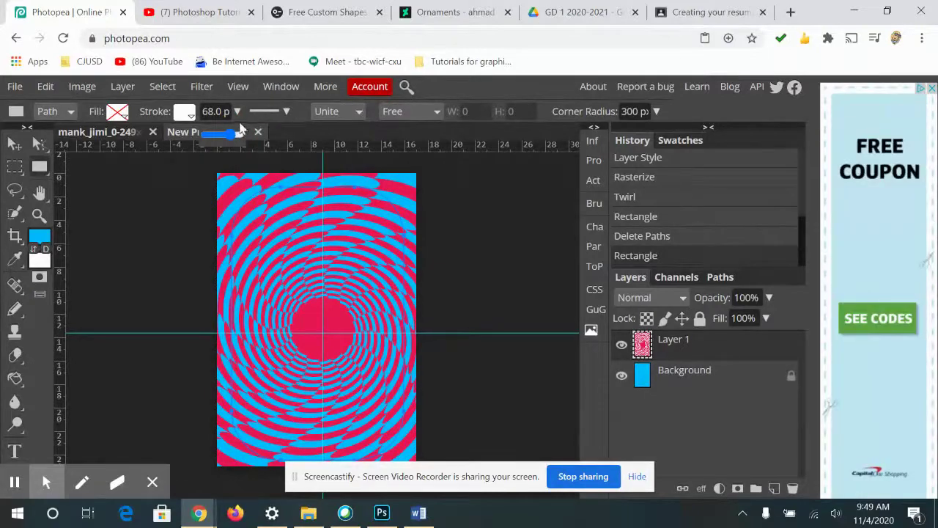
mouse_move(233, 136)
left_mouse_down()
mouse_move(240, 143)
mouse_move(267, 122)
left_mouse_up()
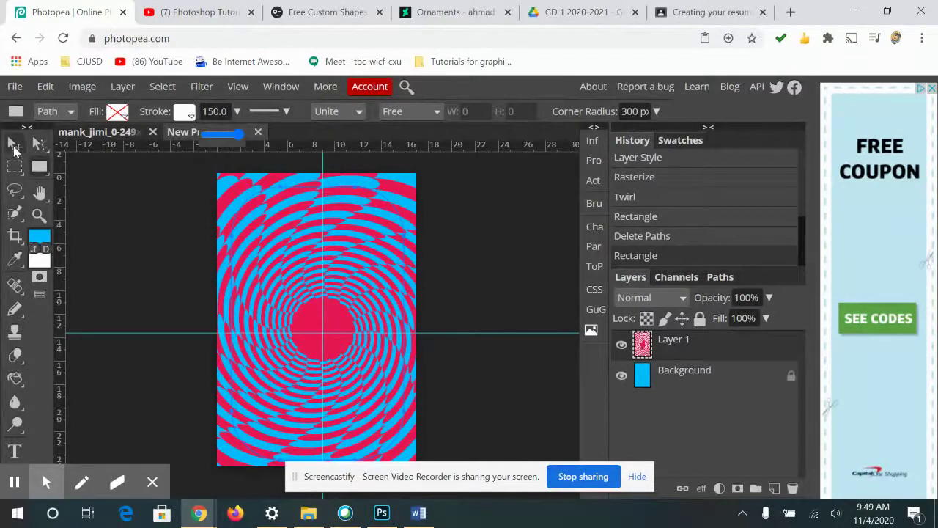
left_click(55, 112)
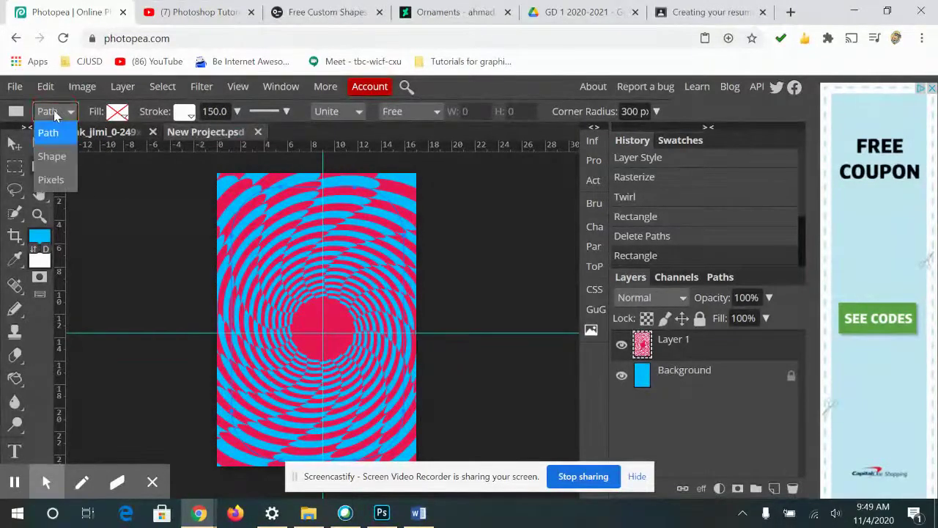
left_click(53, 155)
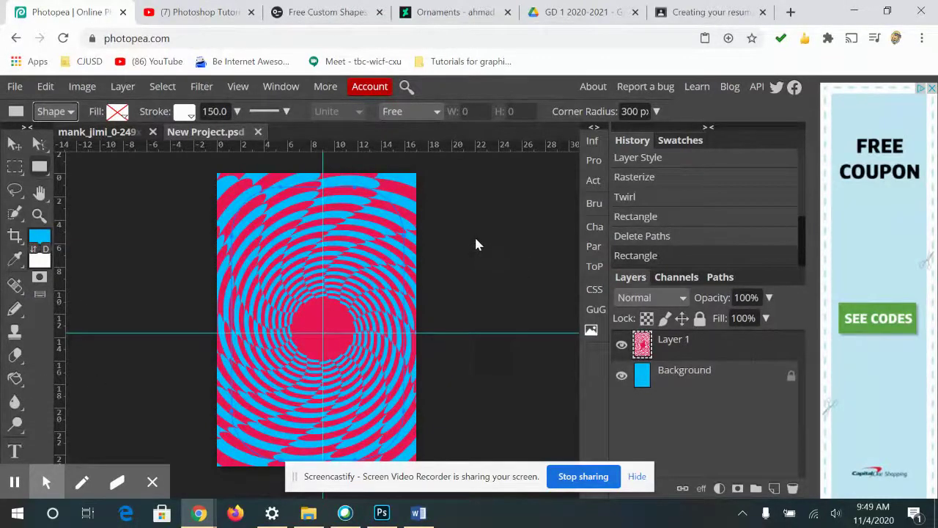
- Undo the rectangle path and redraw it in Shape mode as a rounded white border just inside the canvas edges
left_click(14, 144)
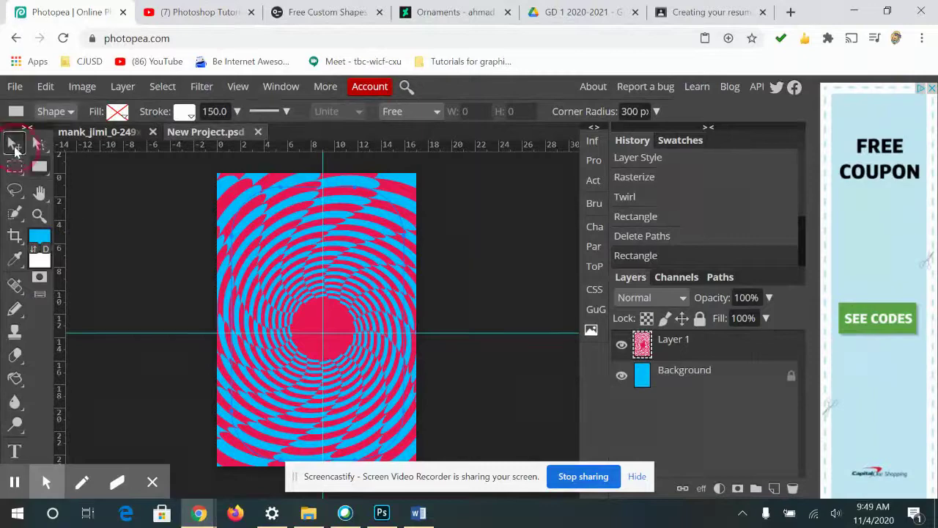
key("ctrl+z")
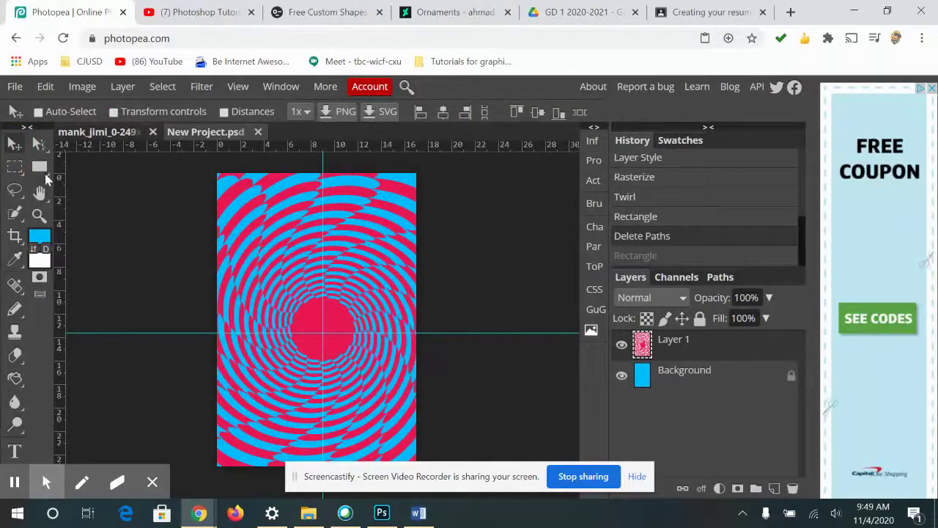
left_click(40, 167)
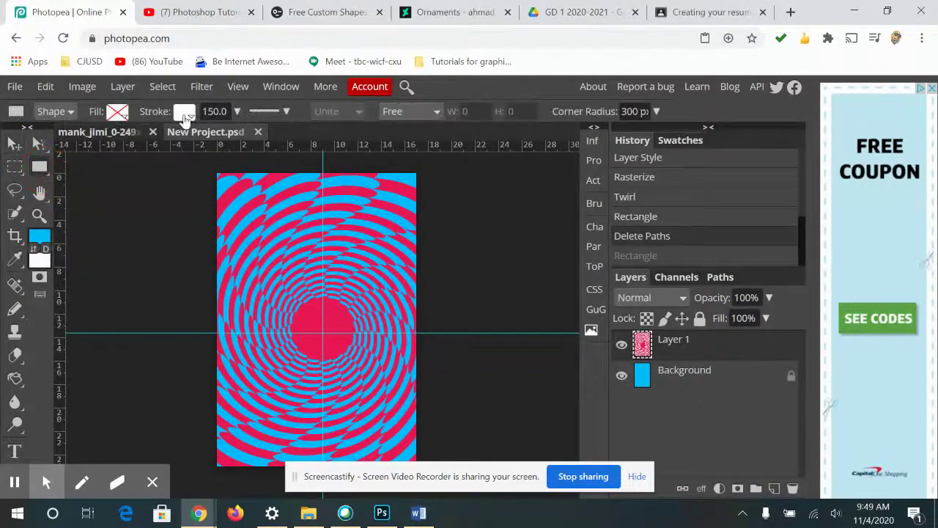
left_click(185, 114)
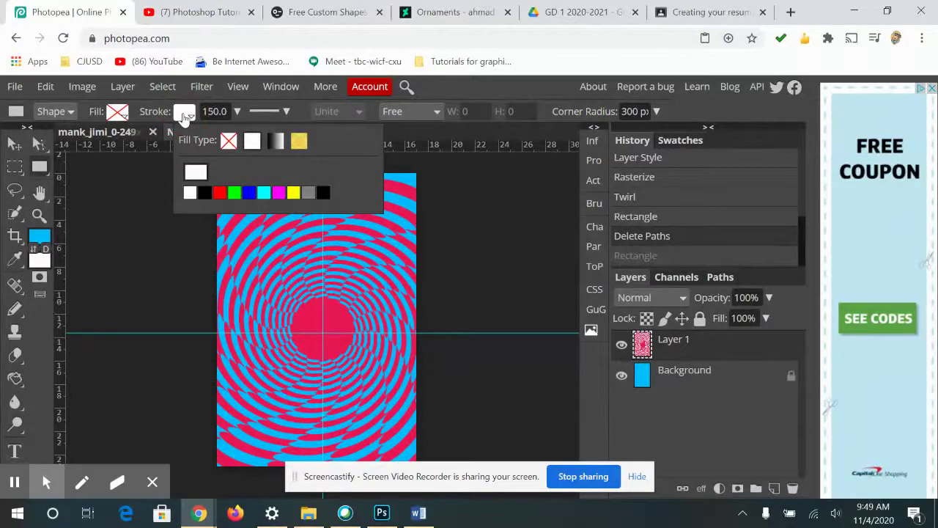
left_click(57, 111)
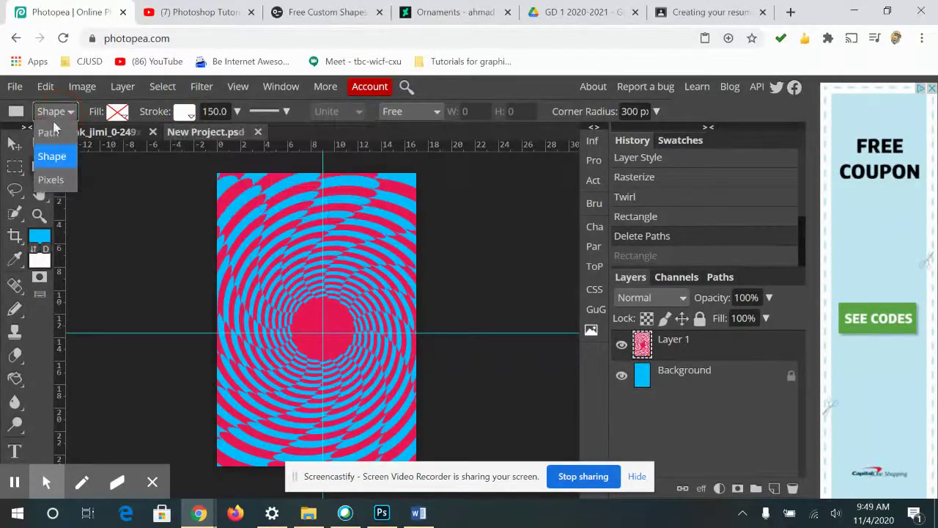
left_click(51, 156)
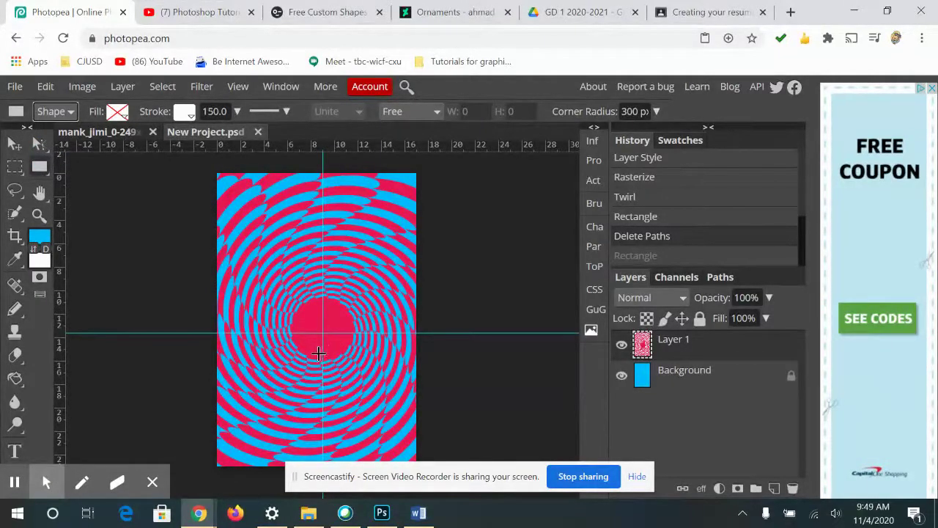
mouse_move(320, 339)
left_mouse_down()
mouse_move(265, 287)
mouse_move(222, 214)
mouse_move(228, 169)
mouse_move(327, 391)
mouse_move(404, 445)
mouse_move(402, 457)
left_mouse_up()
key("Delete")
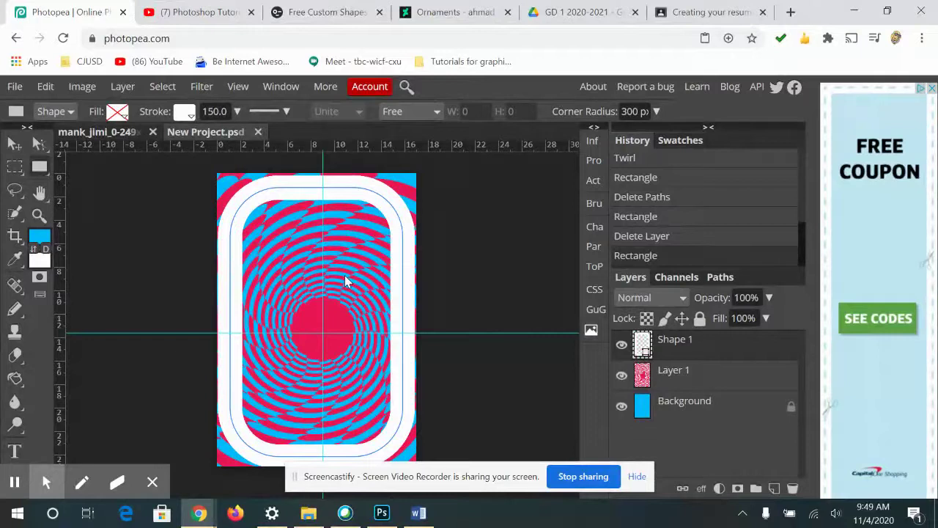
- Stretch the white border shape toward the canvas edges, to about 110% width and 105% height
key("ctrl+t")
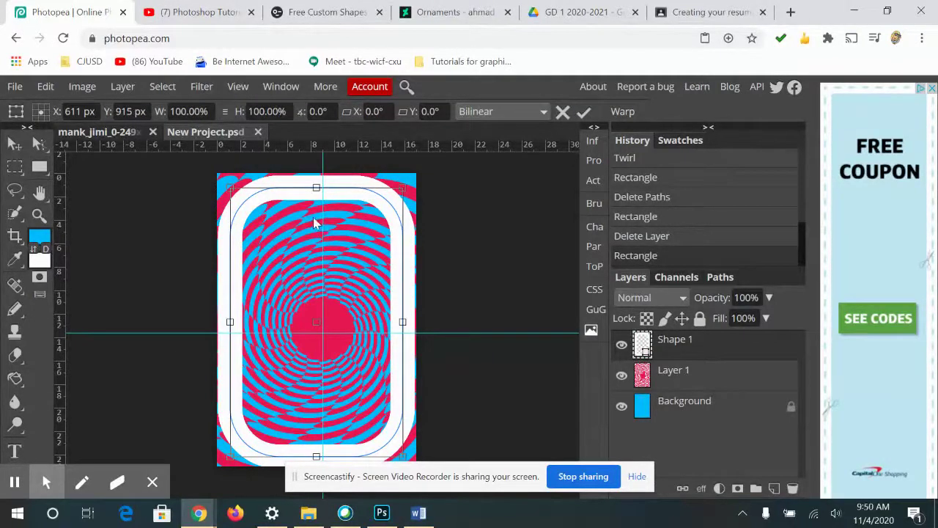
left_click_drag(317, 194, 316, 183)
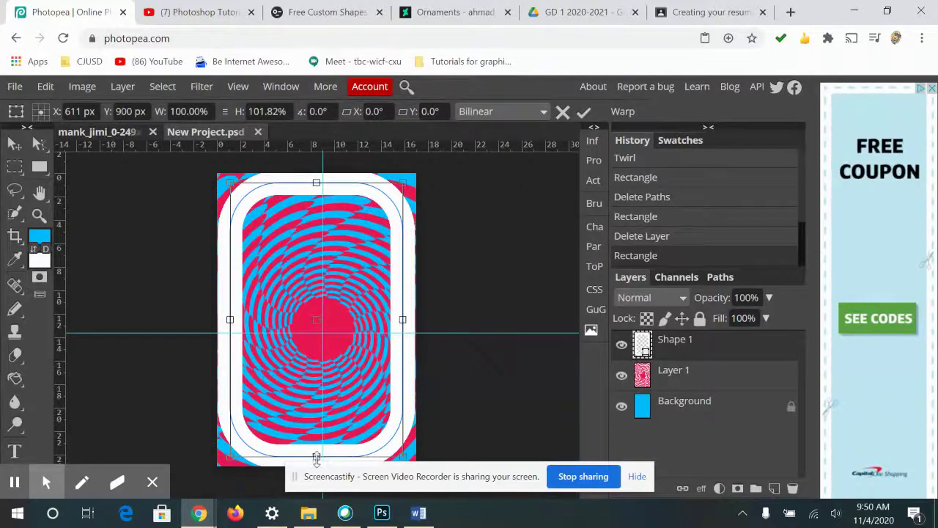
left_click_drag(317, 456, 315, 457)
left_click_drag(405, 323, 412, 322)
left_click_drag(230, 321, 221, 321)
left_click_drag(319, 180, 316, 176)
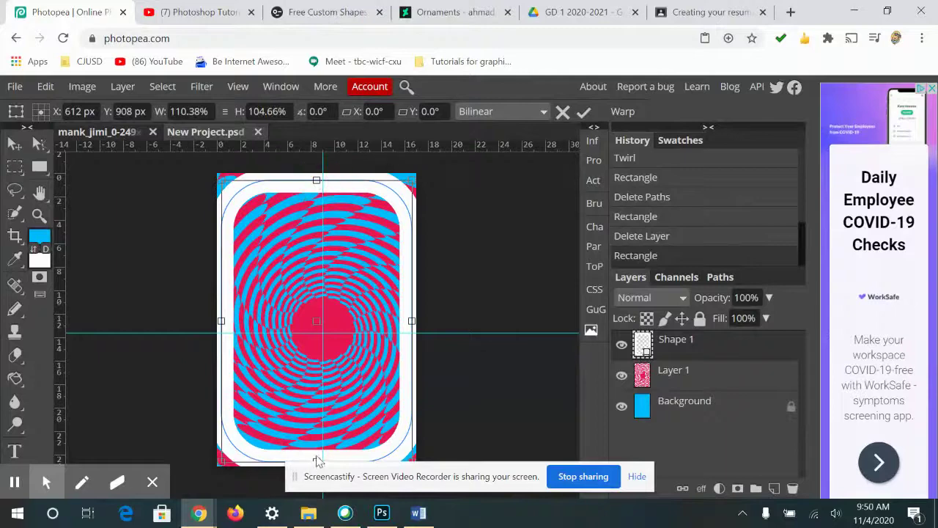
- Shift the border shape down toward the canvas's lower edge, nudge it back up to Y 929 px, and apply the transform
left_click_drag(316, 460, 317, 468)
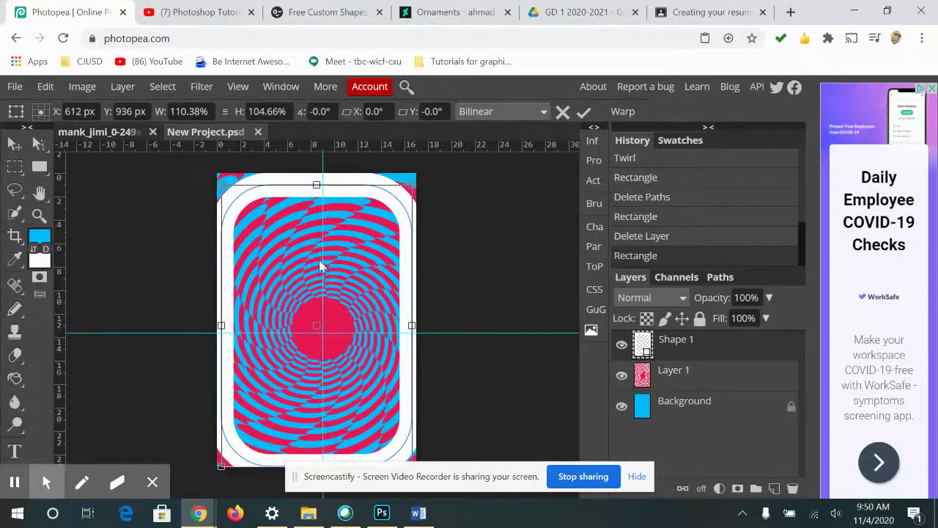
key("Up")
key("Up")
key("Up")
key("Up")
key("Up")
key("Up")
key("Up")
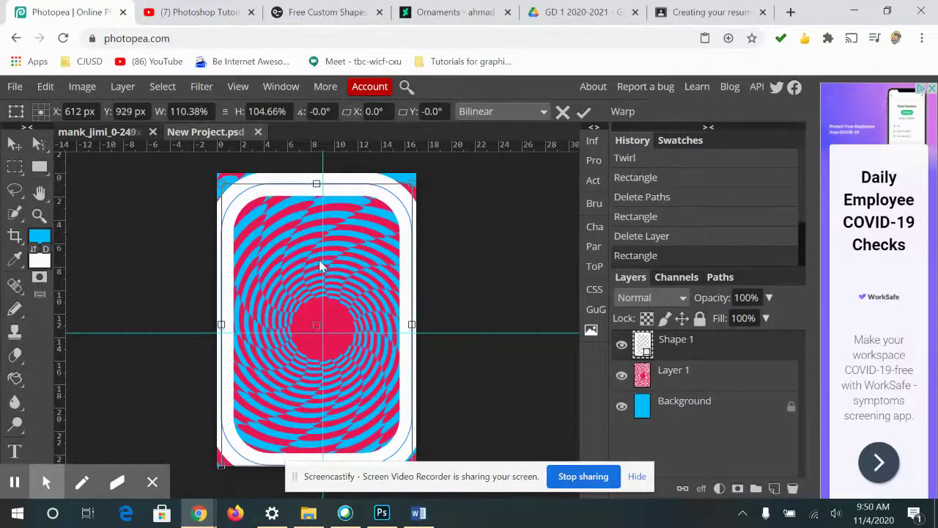
- Switch to the Pencil tool, check its brush settings, and try to paint over the border's upper-left outer corner
right_click(16, 311)
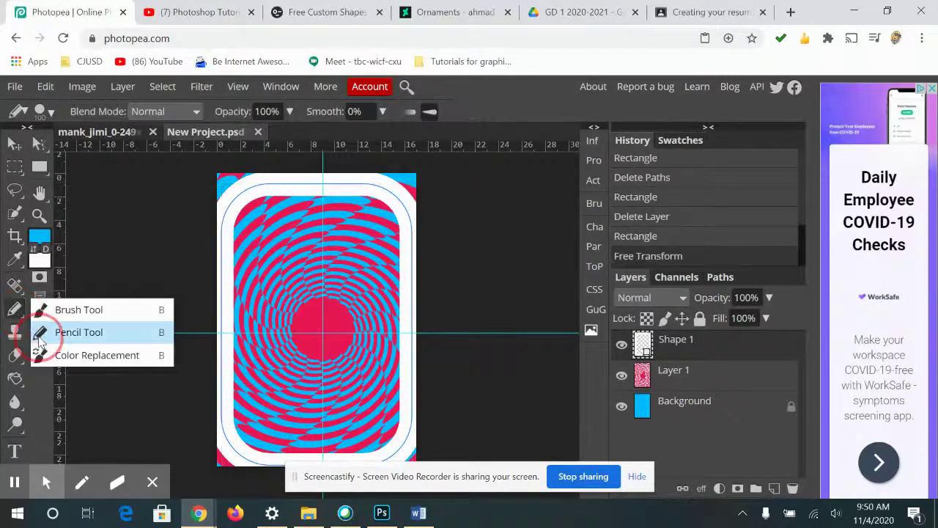
left_click(43, 332)
left_click(52, 113)
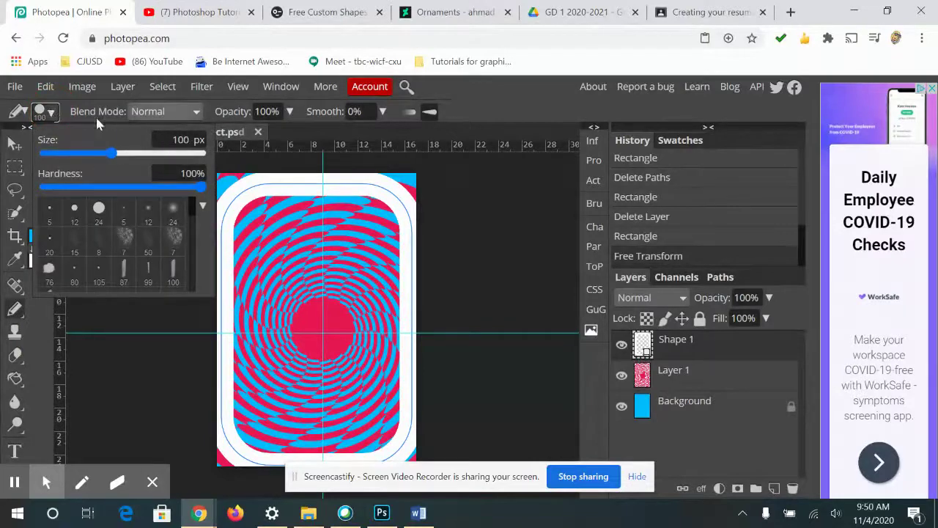
left_click(18, 111)
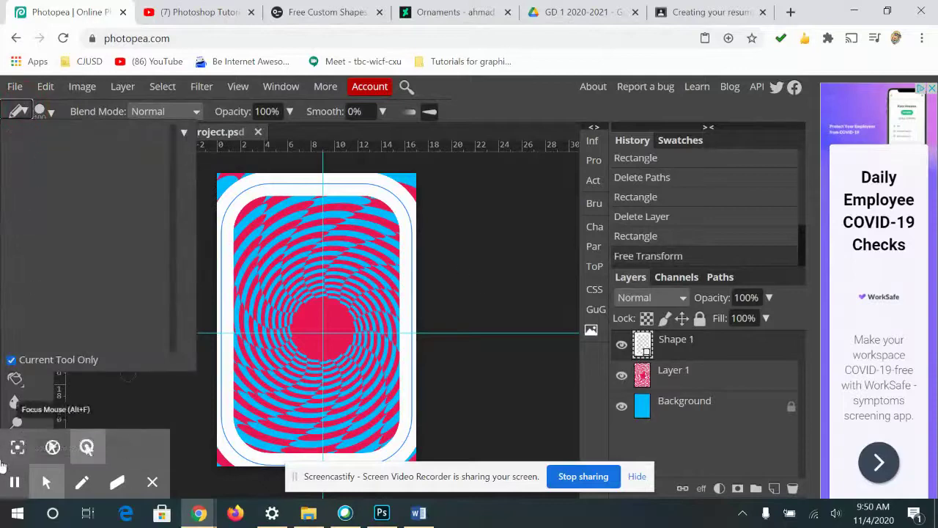
left_click(2, 464)
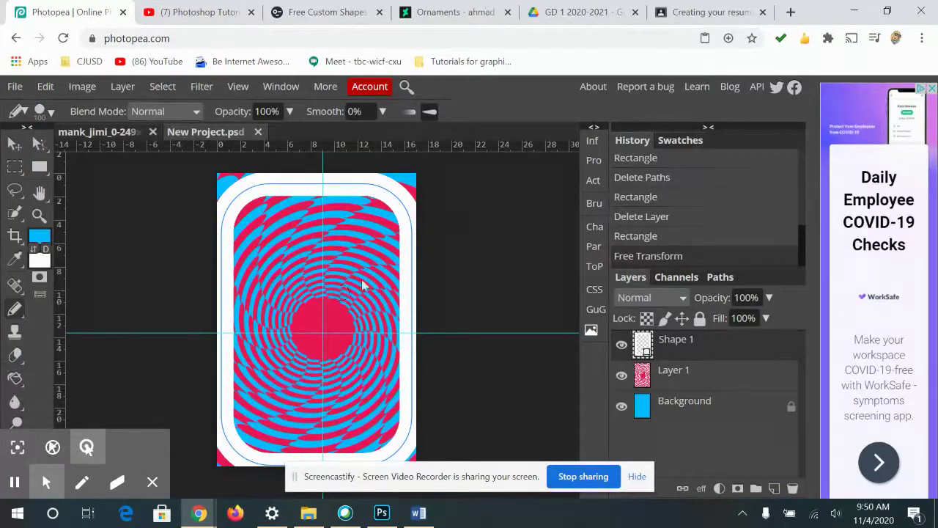
left_click(249, 181)
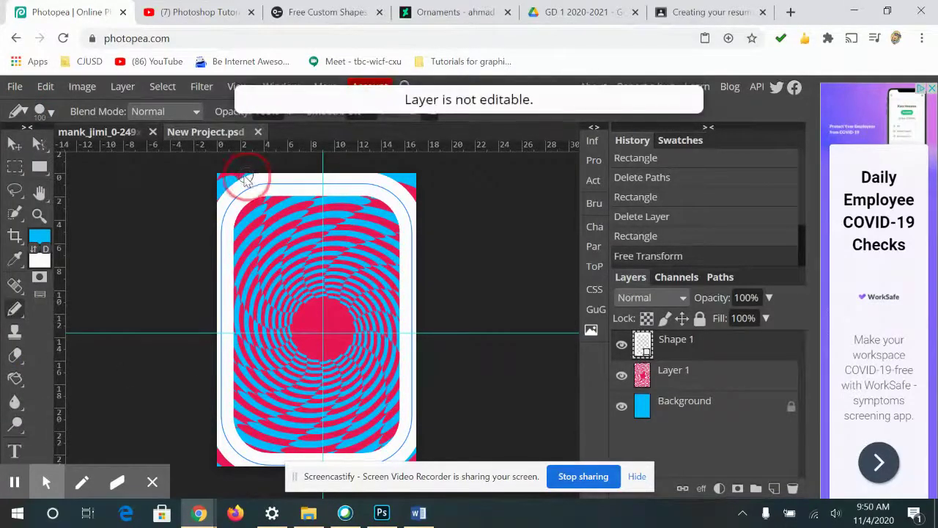
- Rasterize the Shape 1 layer, and undo a trial blue pencil stroke in its upper-right corner
right_click(646, 352)
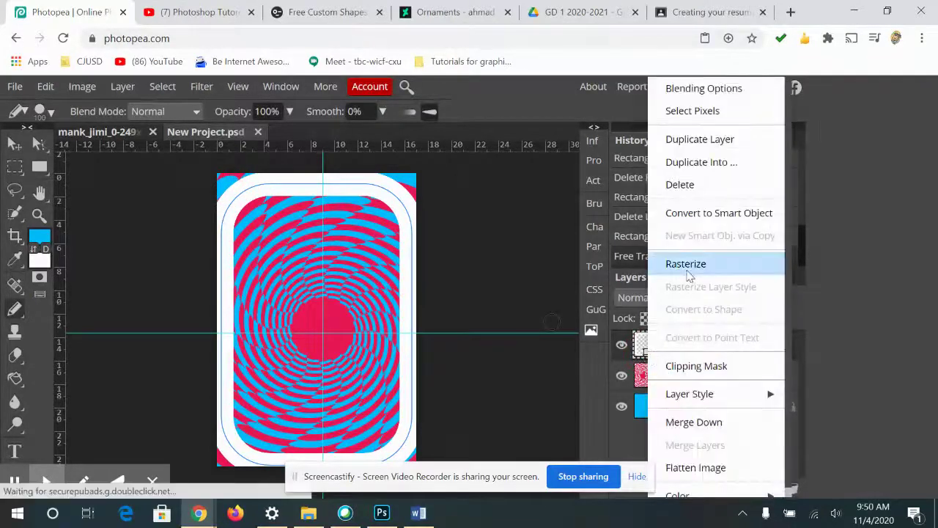
left_click(689, 262)
mouse_move(392, 176)
left_mouse_down()
mouse_move(413, 184)
mouse_move(391, 172)
mouse_move(398, 184)
mouse_move(412, 173)
mouse_move(411, 183)
left_mouse_up()
key("ctrl+z")
- Make white the foreground colour and paint over the coloured gaps in the border's outer corners
left_click(33, 249)
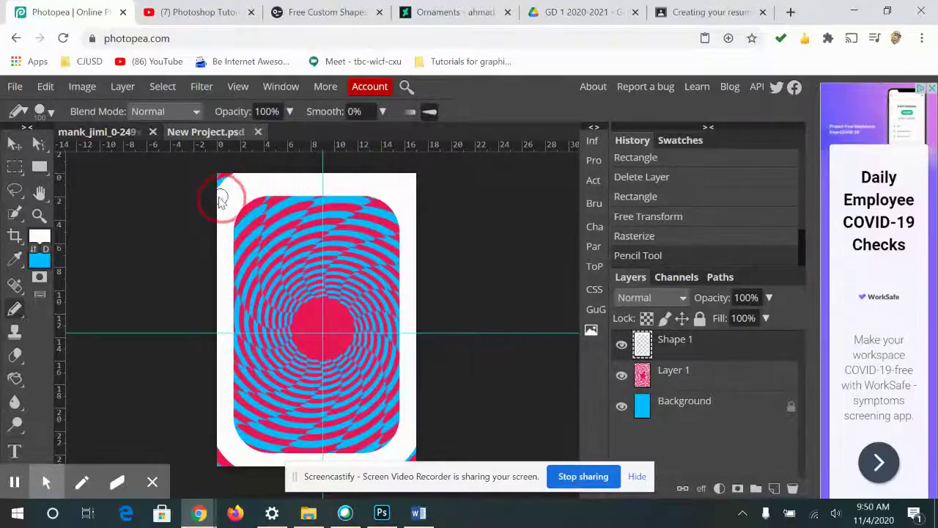
mouse_move(221, 199)
left_mouse_down()
mouse_move(215, 178)
mouse_move(221, 203)
left_mouse_up()
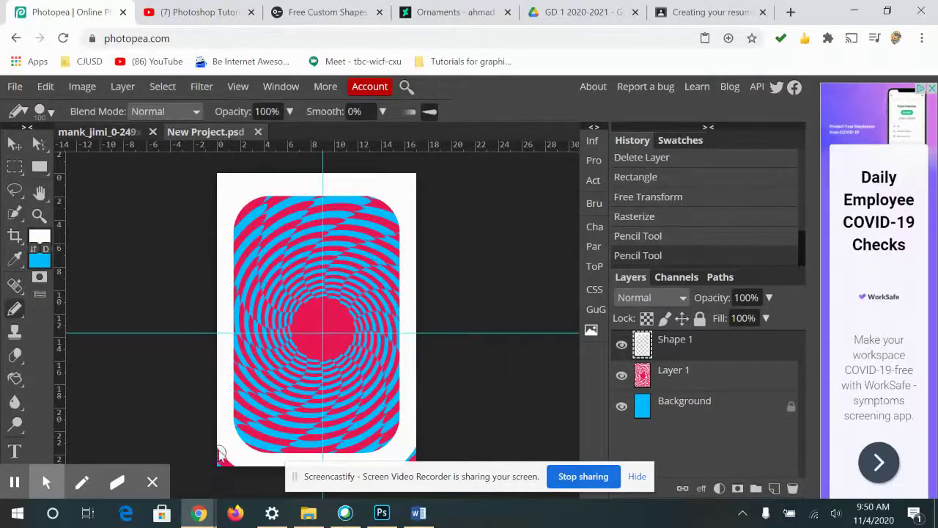
mouse_move(220, 453)
left_mouse_down()
mouse_move(236, 473)
mouse_move(220, 451)
left_mouse_up()
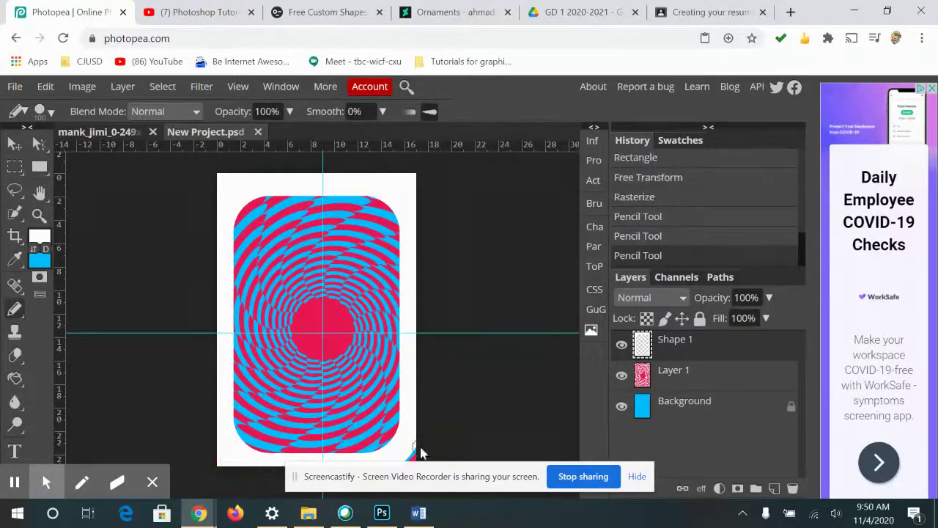
left_click_drag(421, 452, 411, 442)
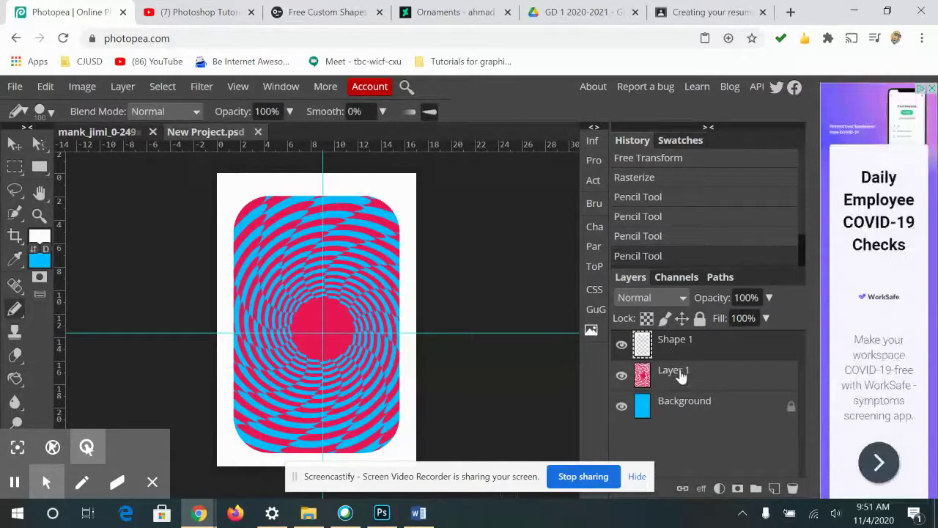
- Rename Layer 1 as twirl
double_click(680, 372)
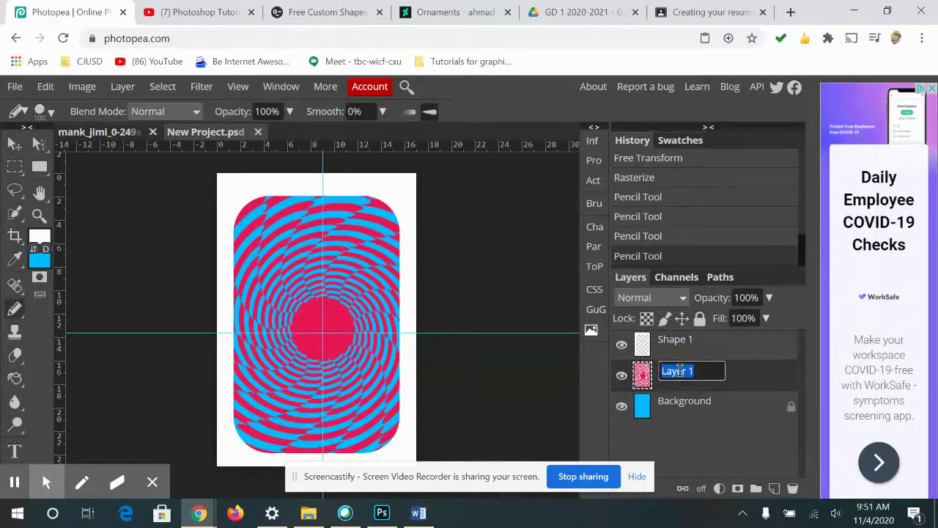
type("tr")
type("irl")
key("Return")
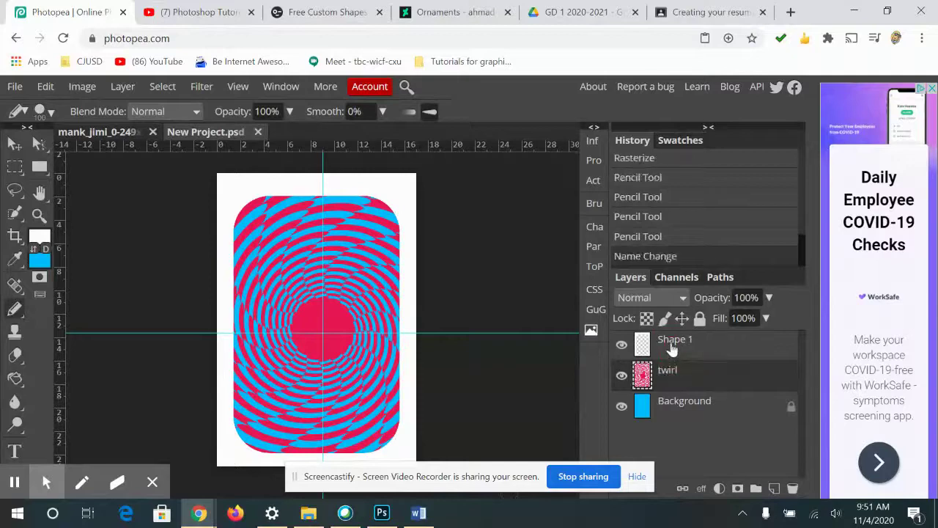
- Rename the Shape 1 layer as frame
double_click(673, 341)
type("fr")
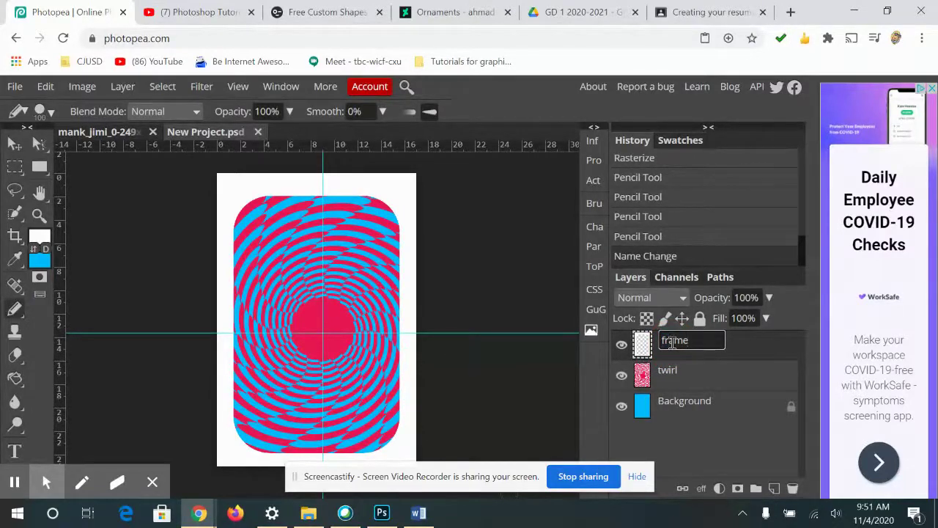
type("ame")
key("Return")
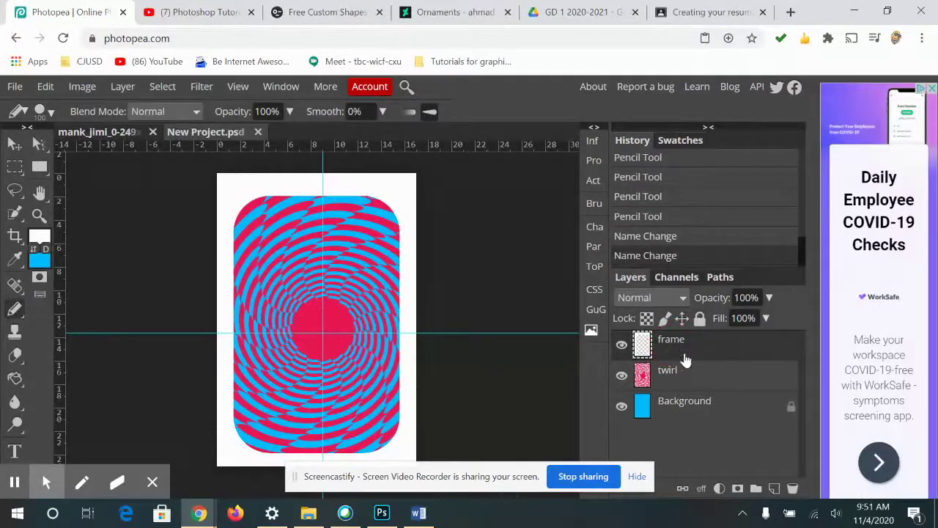
- Add a Color Overlay effect to the frame layer with the pink hex colour ea1754 at 100% opacity
left_click(700, 488)
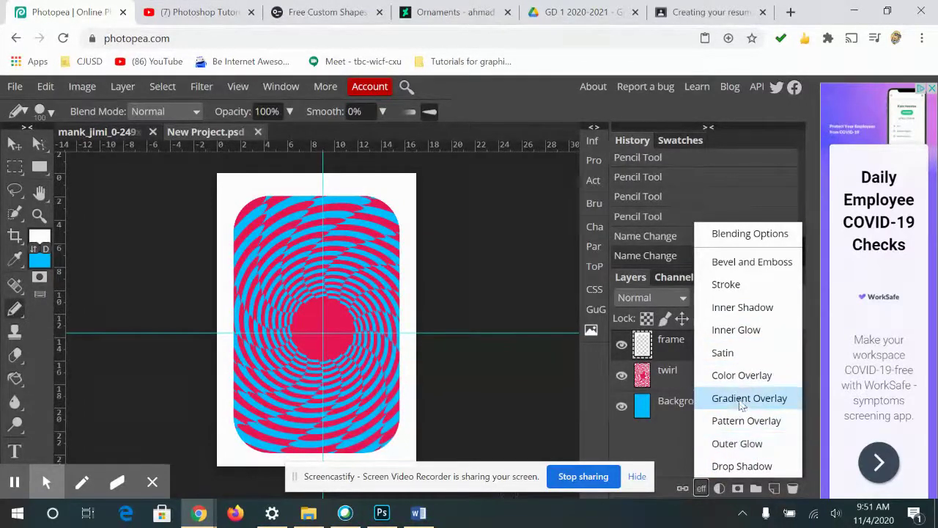
left_click(733, 375)
left_click_drag(431, 199, 753, 163)
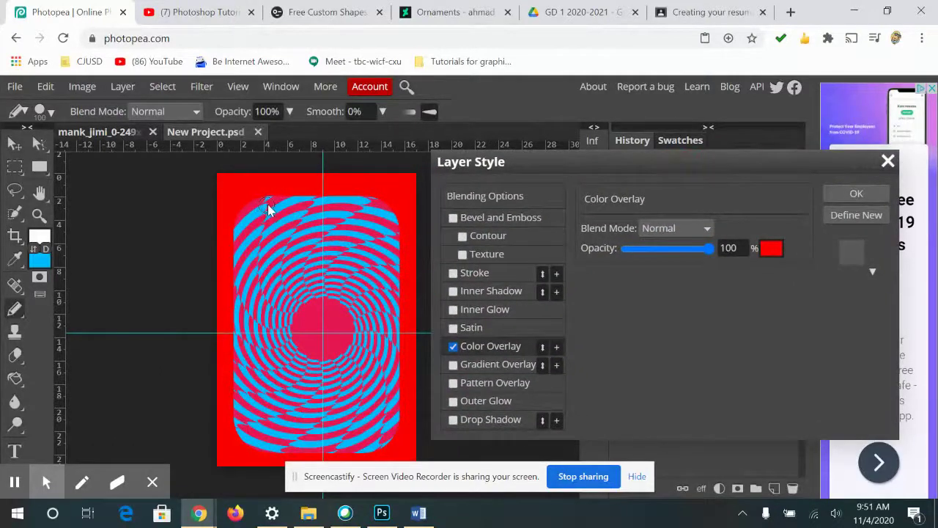
left_click(770, 250)
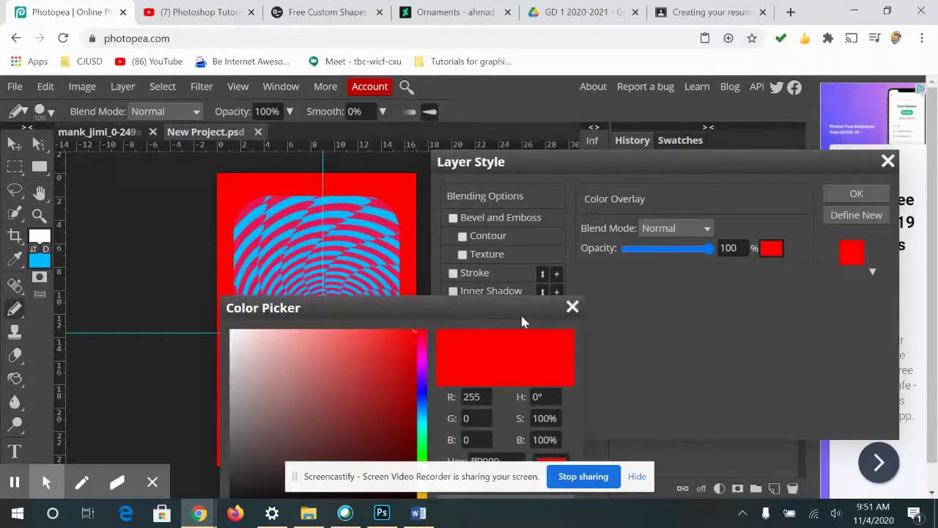
left_click_drag(522, 321, 715, 153)
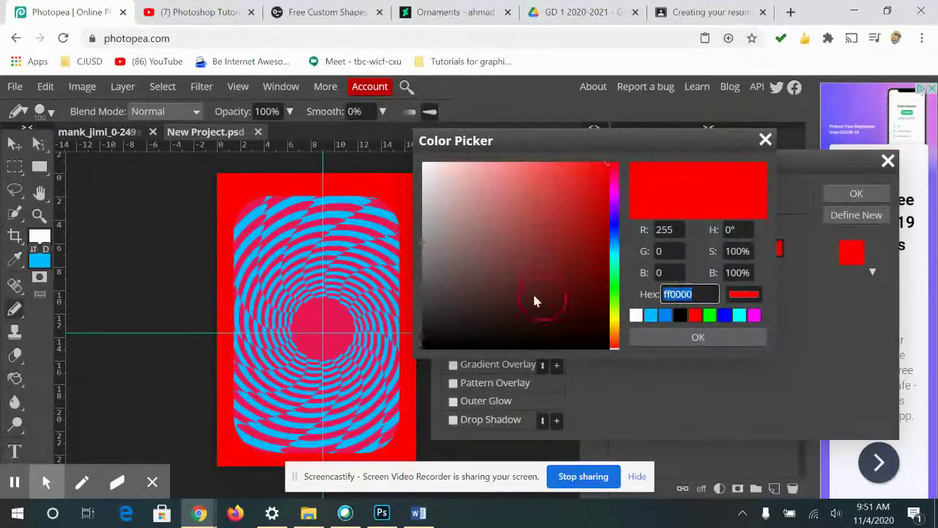
type("ea")
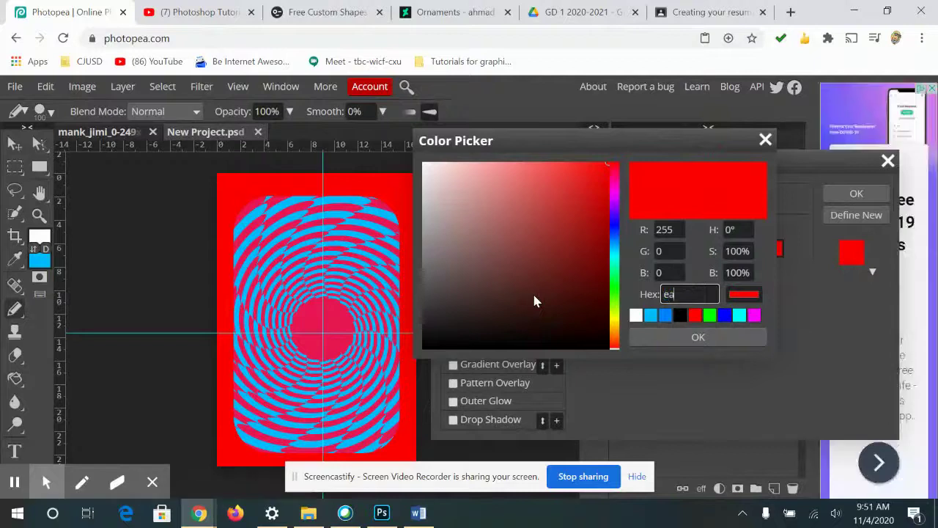
type("1754")
left_click(682, 335)
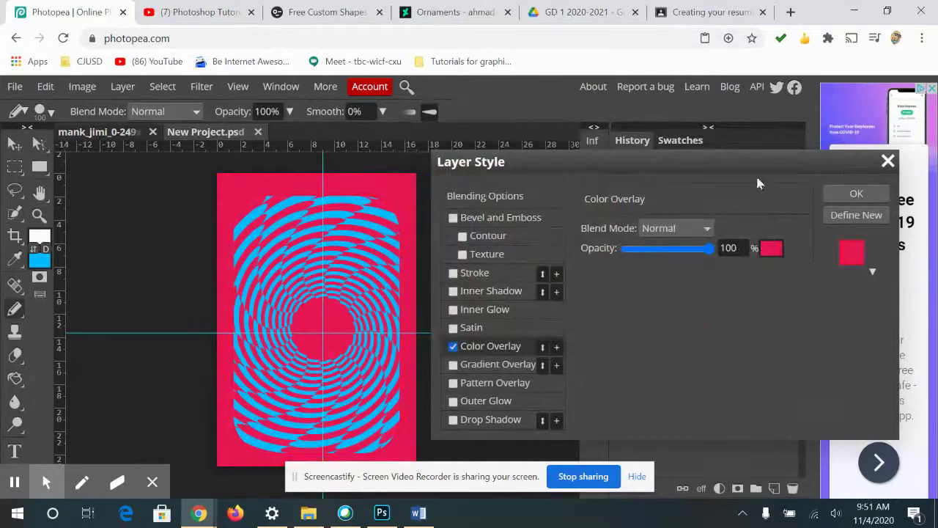
left_click(856, 193)
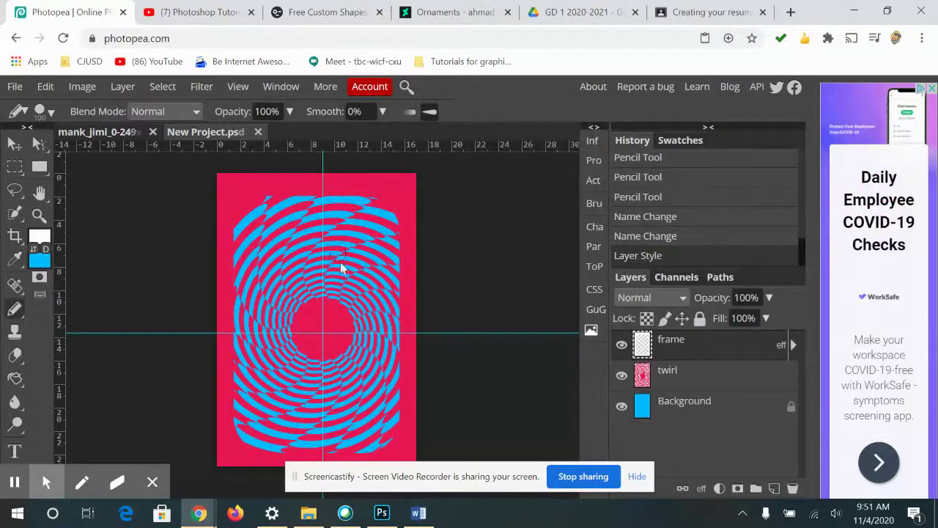
- Enlarge the frame past the canvas edges to 104.32% width and 103.51% height to thin its visible border
key("ctrl+alt+t")
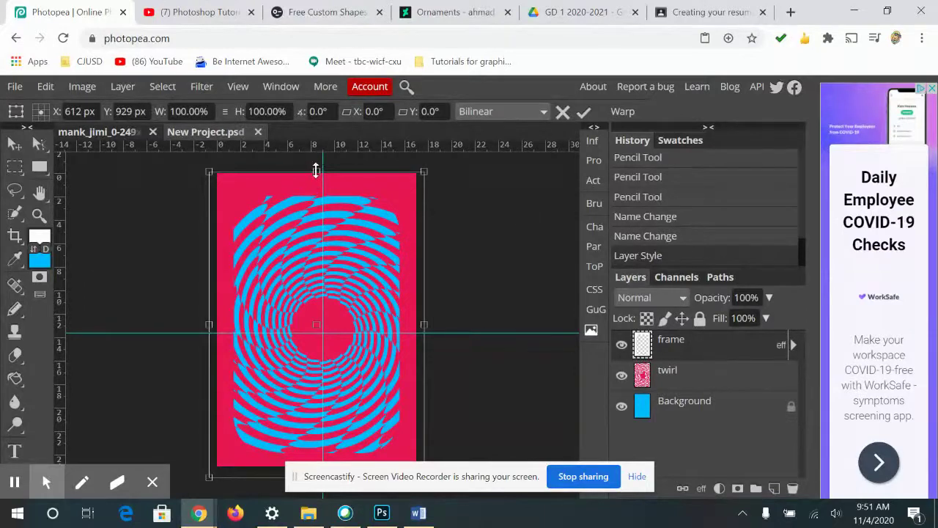
left_click_drag(315, 171, 317, 160)
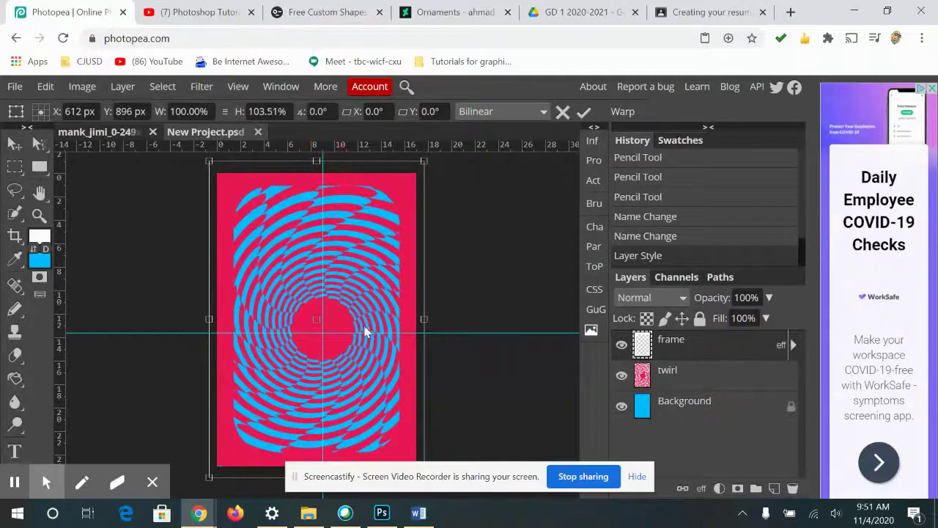
left_click_drag(423, 319, 428, 320)
left_click_drag(209, 318, 204, 319)
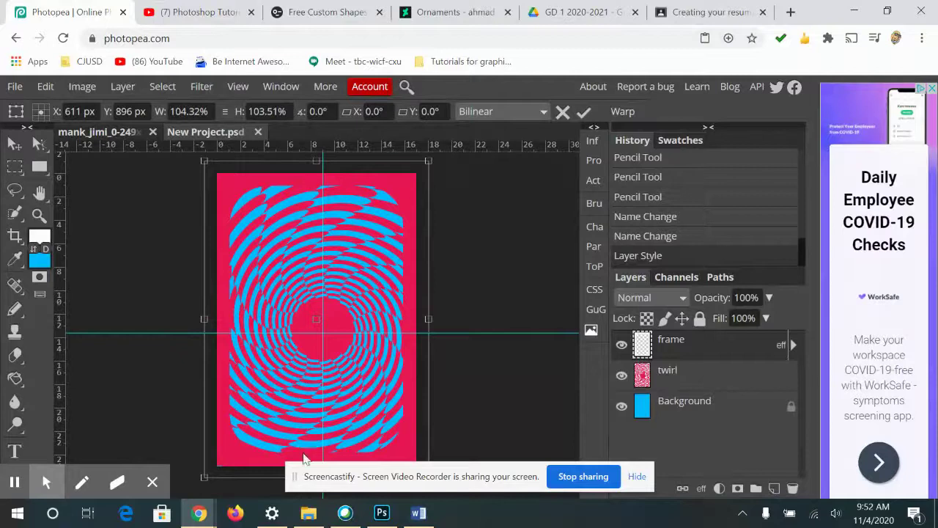
left_click(636, 476)
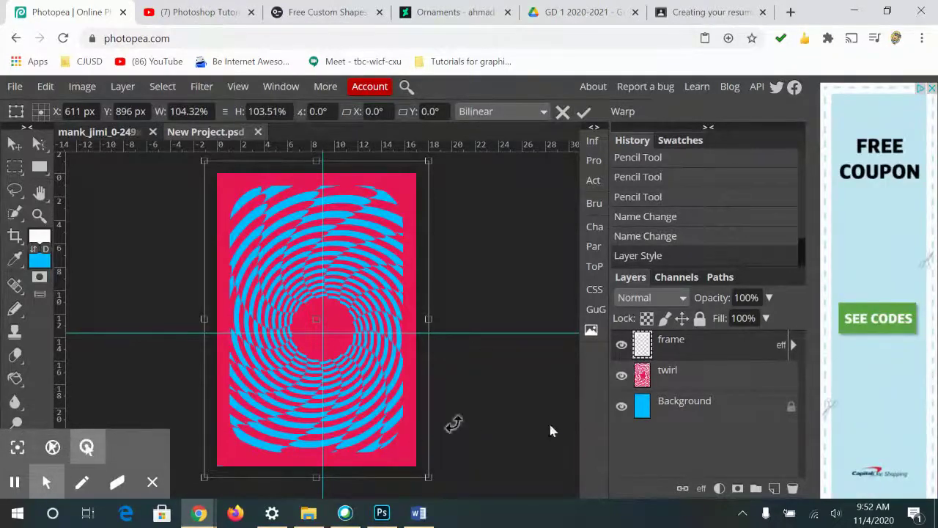
- Change the frame layer's Color Overlay to the golden yellow hex colour ffb400
left_click(781, 352)
left_click(780, 352)
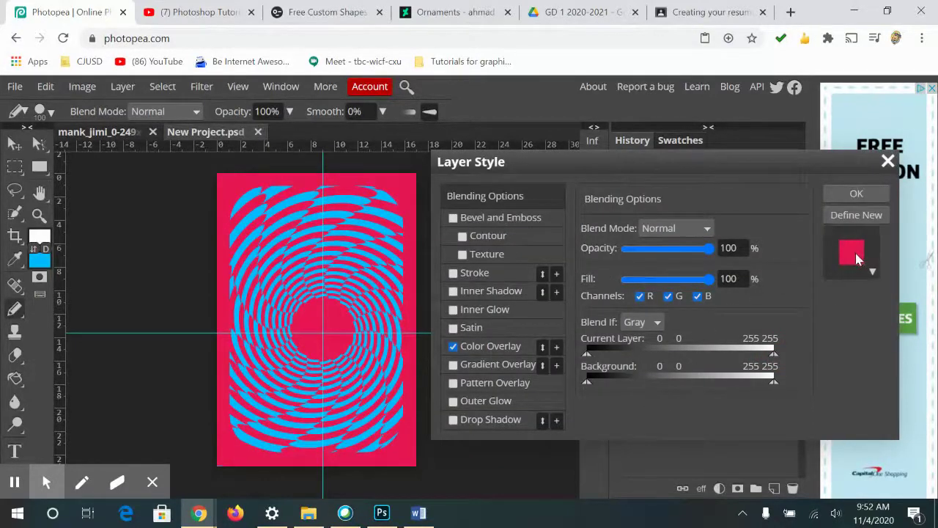
left_click(487, 346)
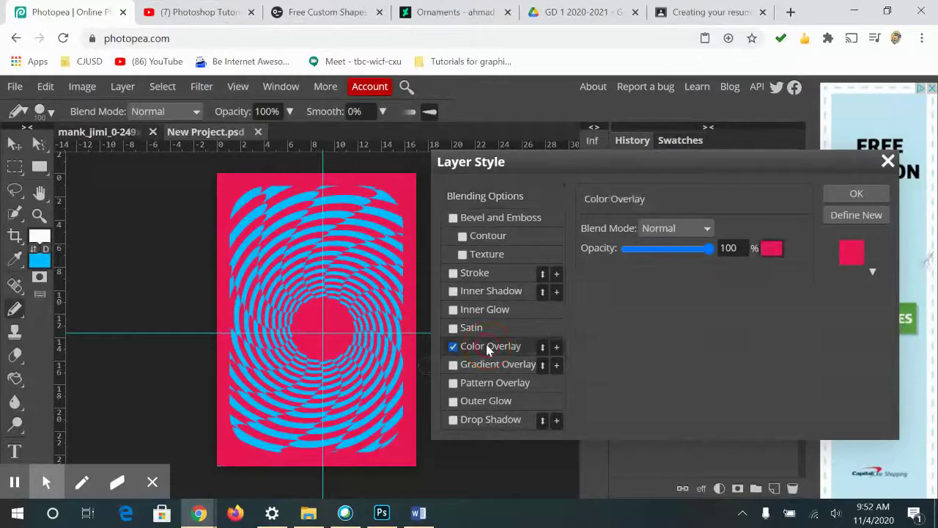
left_click(774, 250)
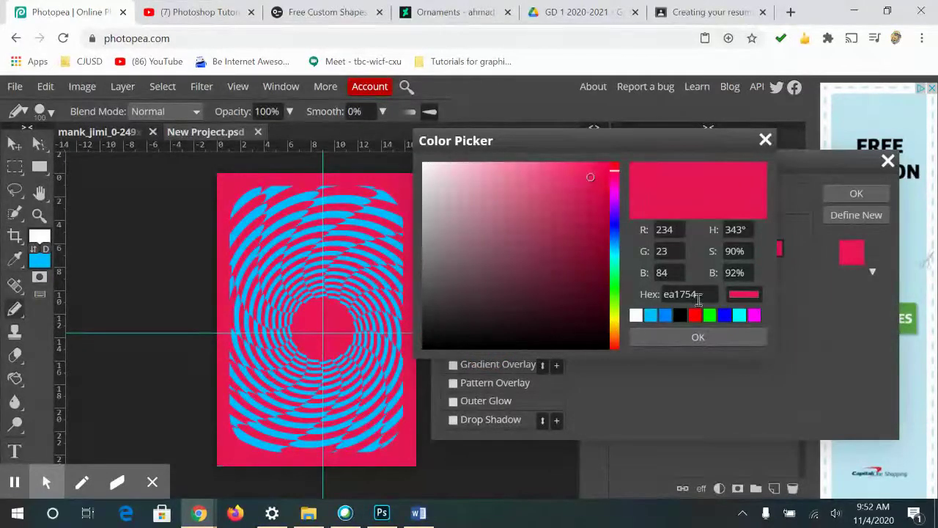
left_click(649, 295)
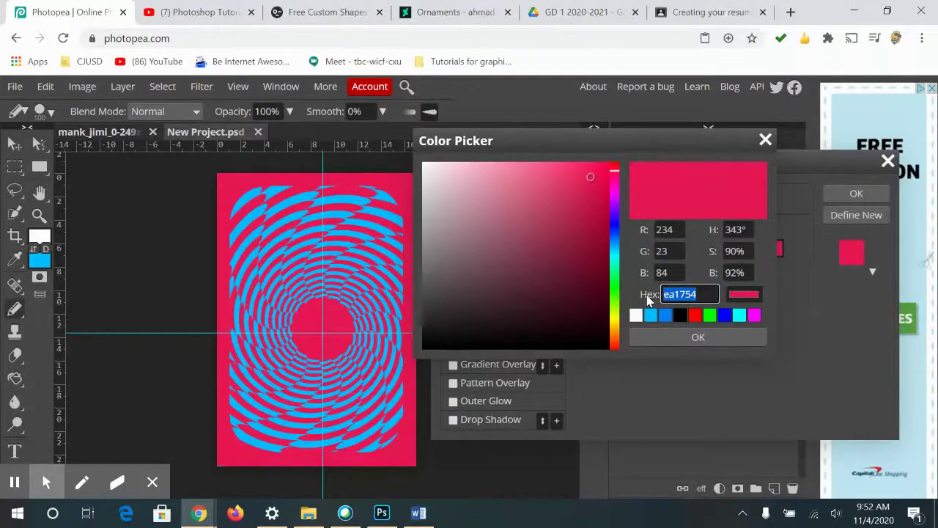
type("ffb400")
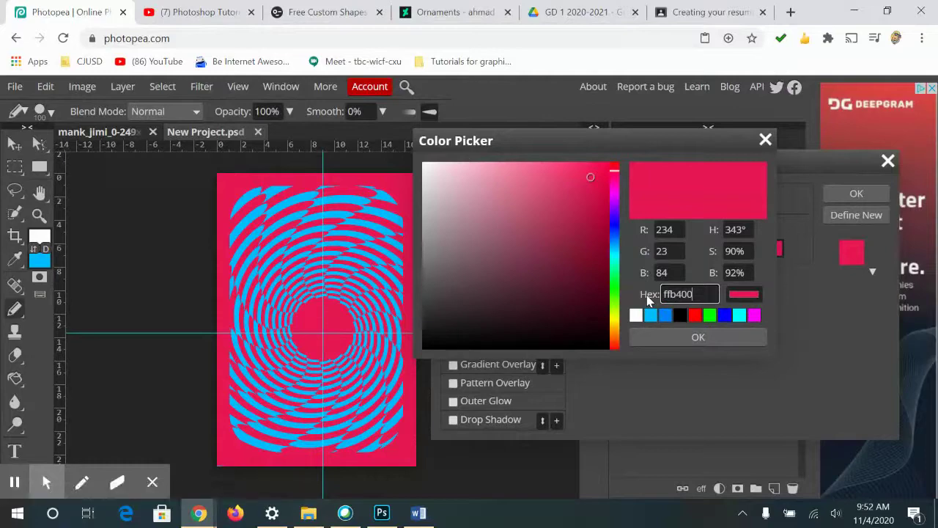
left_click(700, 339)
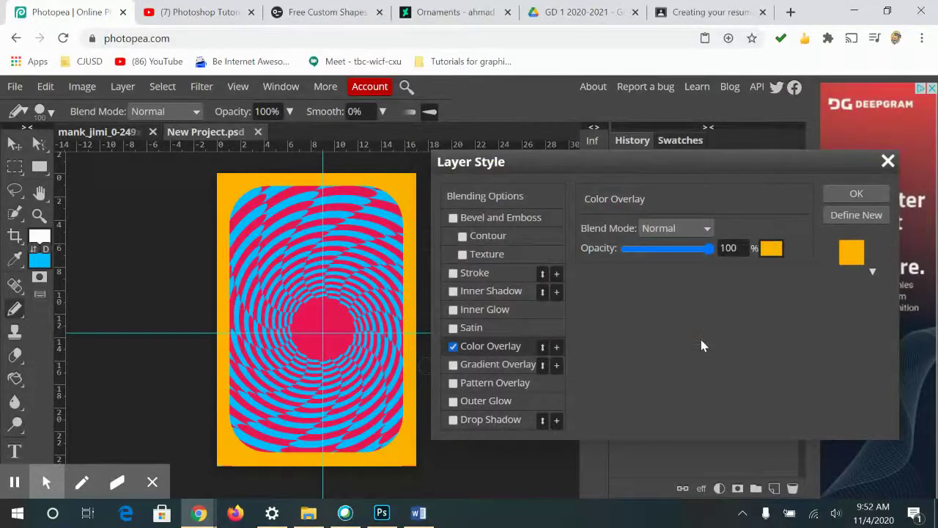
left_click(856, 193)
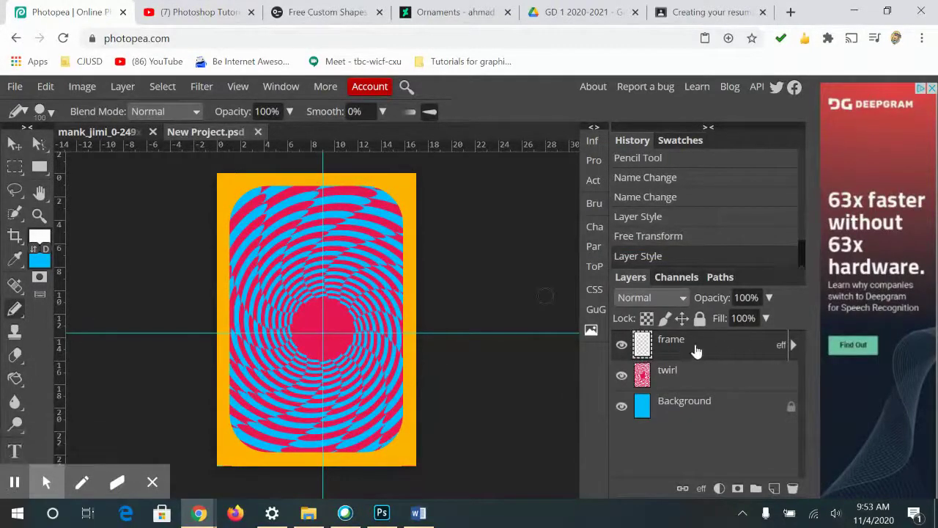
- Add a Stroke effect to the frame layer, coloured with the blue 00bdff sampled from the twirl artwork
left_click(781, 346)
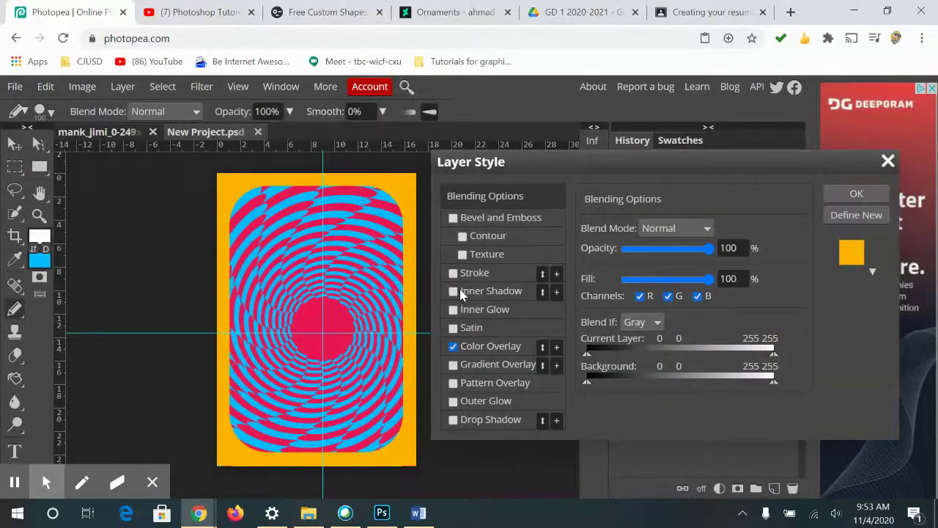
left_click(472, 274)
left_click(474, 274)
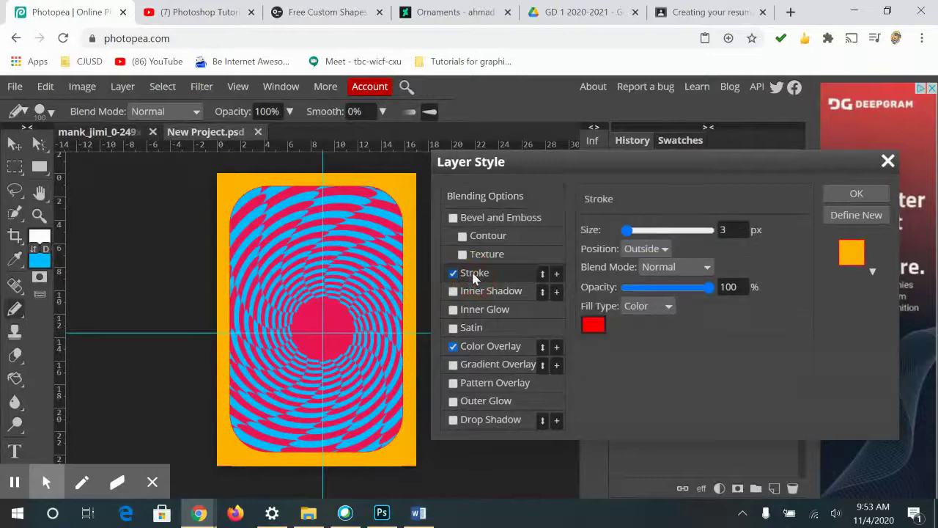
left_click(593, 326)
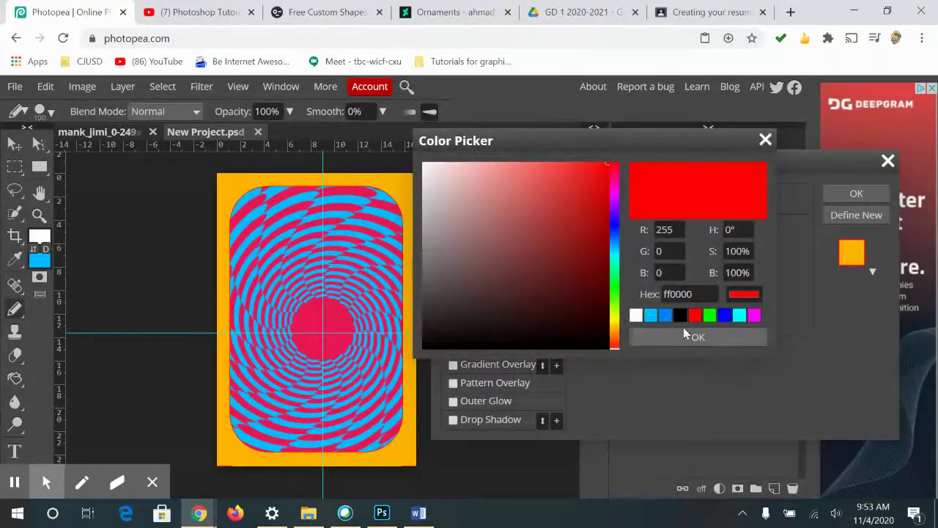
left_click(678, 295)
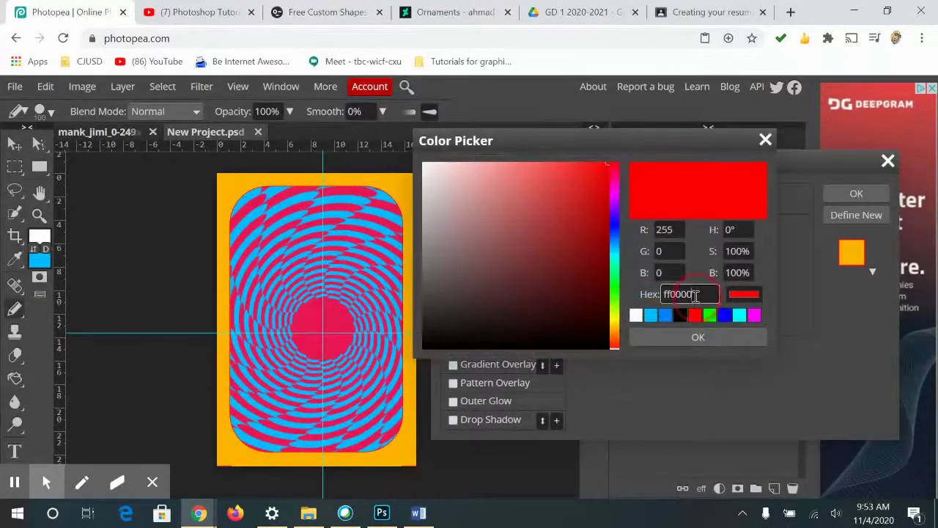
left_click(371, 430)
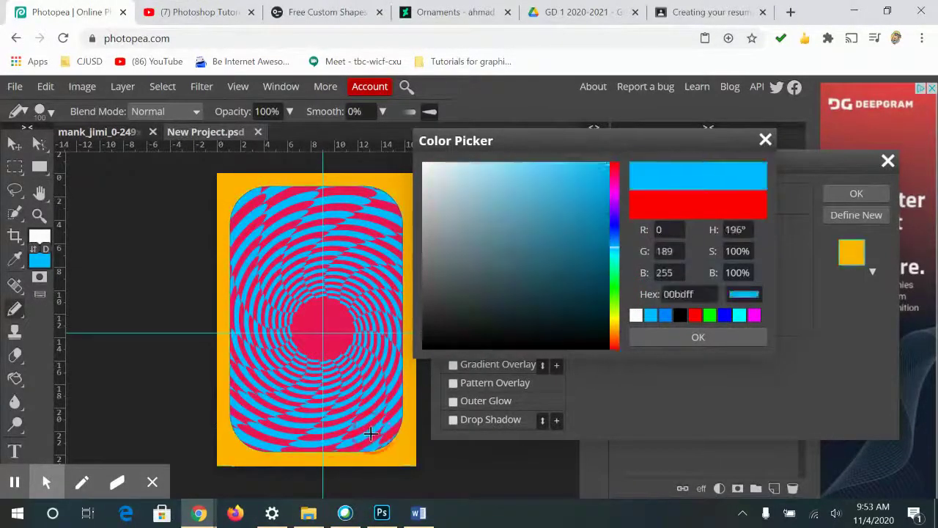
left_click(705, 341)
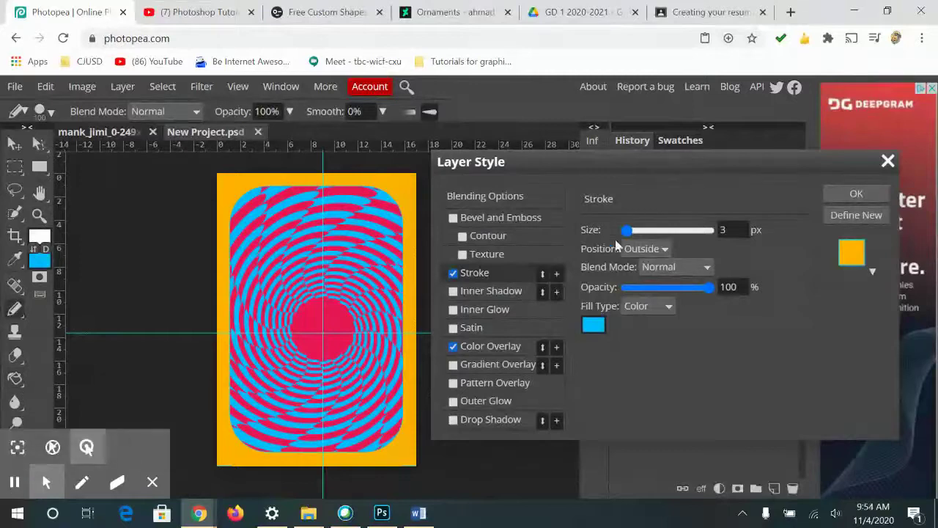
- Set the frame's stroke size to 7 px with the position Outside and apply the layer style
left_click(702, 230)
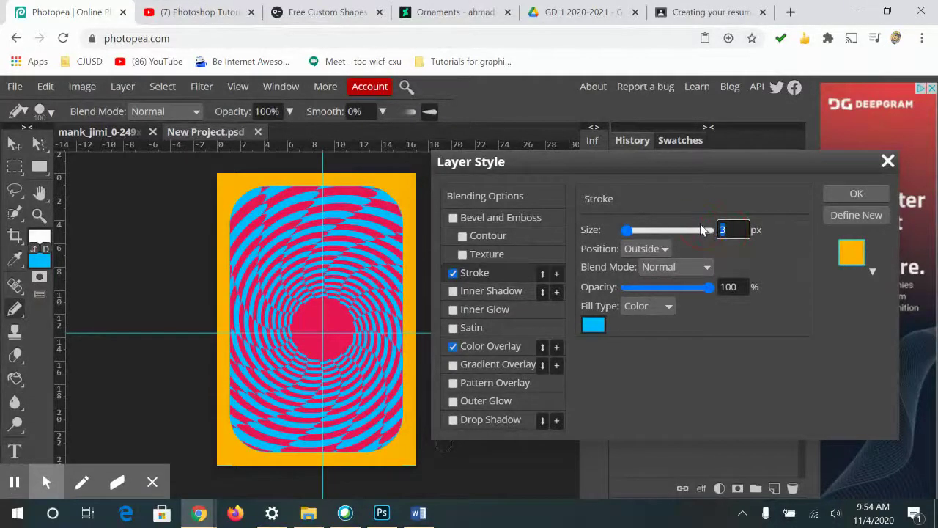
type("7")
left_click(645, 249)
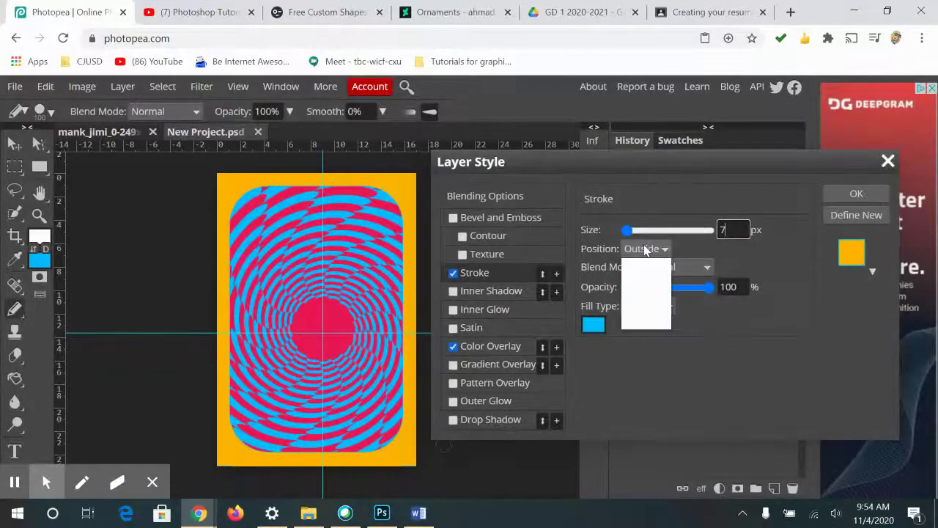
left_click(651, 323)
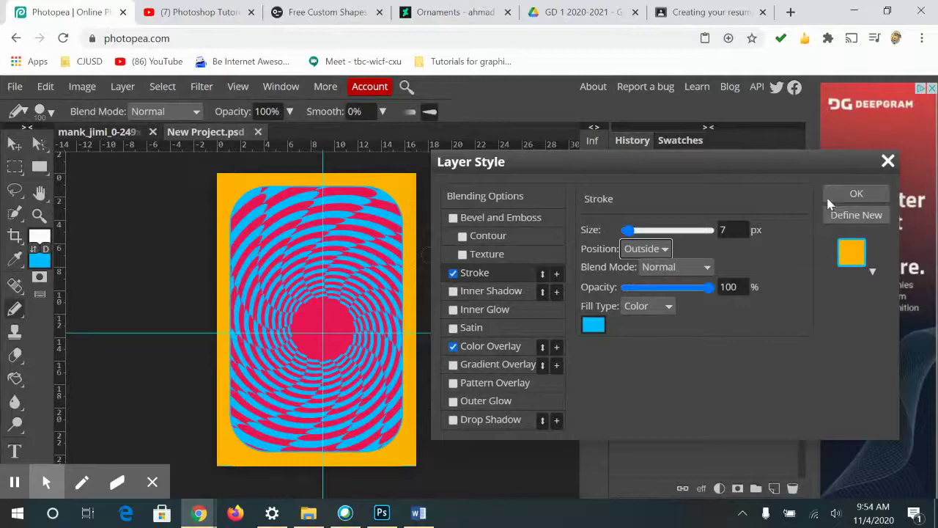
left_click(854, 193)
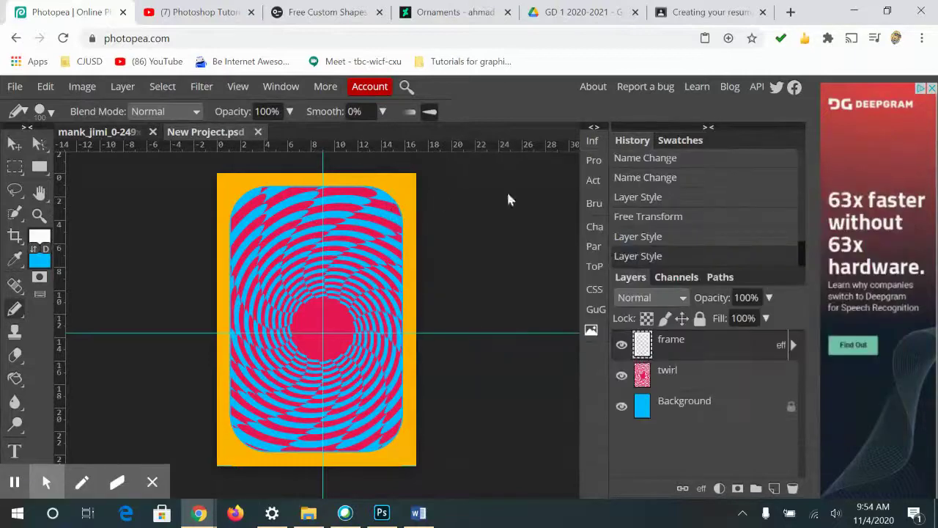
key("ctrl+plus")
key("ctrl+plus")
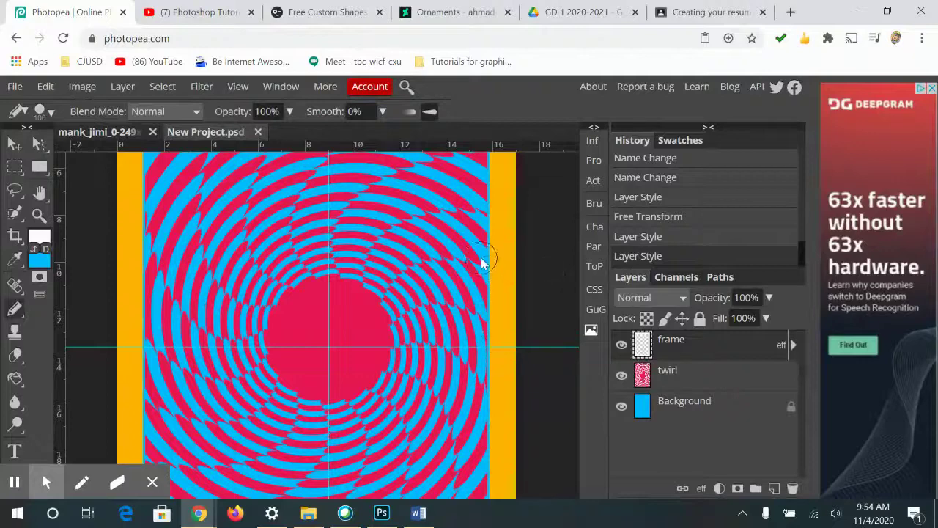
key("ctrl+minus")
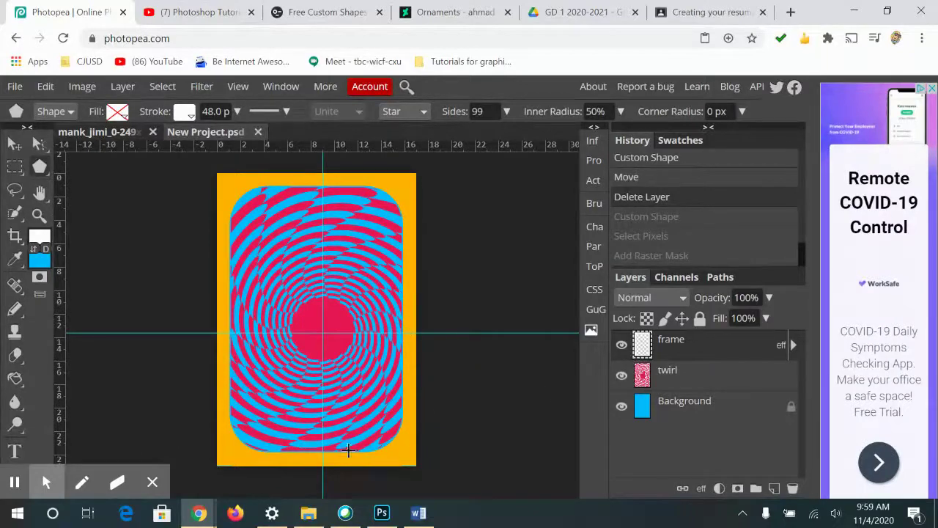
- Set up the Parametric Shape tool as a 99-sided star with 60% inner radius and a stroke width of 45
right_click(35, 173)
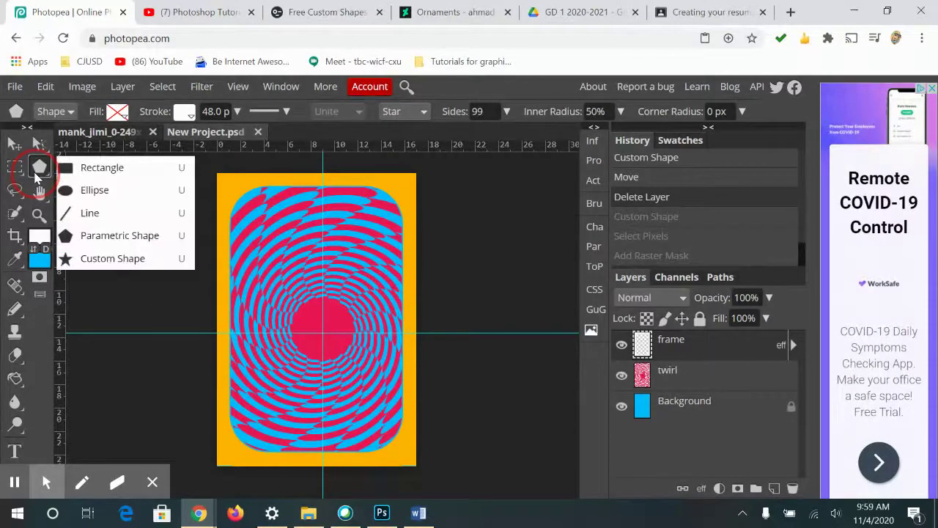
left_click(114, 243)
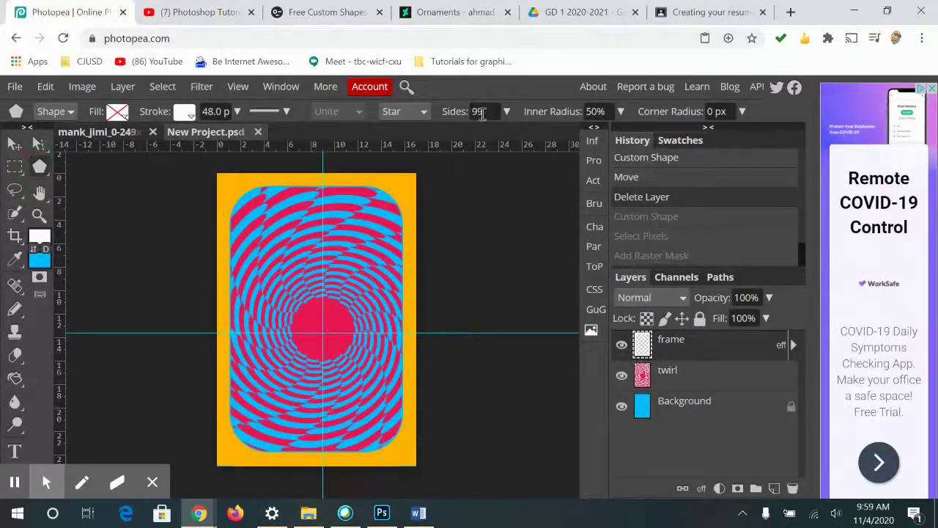
left_click(417, 111)
left_click(410, 156)
left_click(484, 114)
double_click(488, 114)
left_click(596, 111)
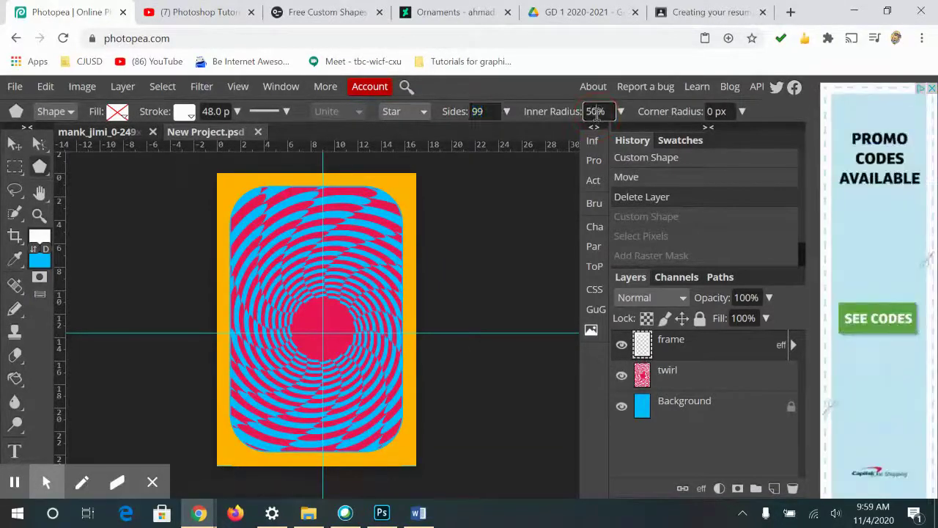
double_click(587, 112)
type("6")
left_click(215, 112)
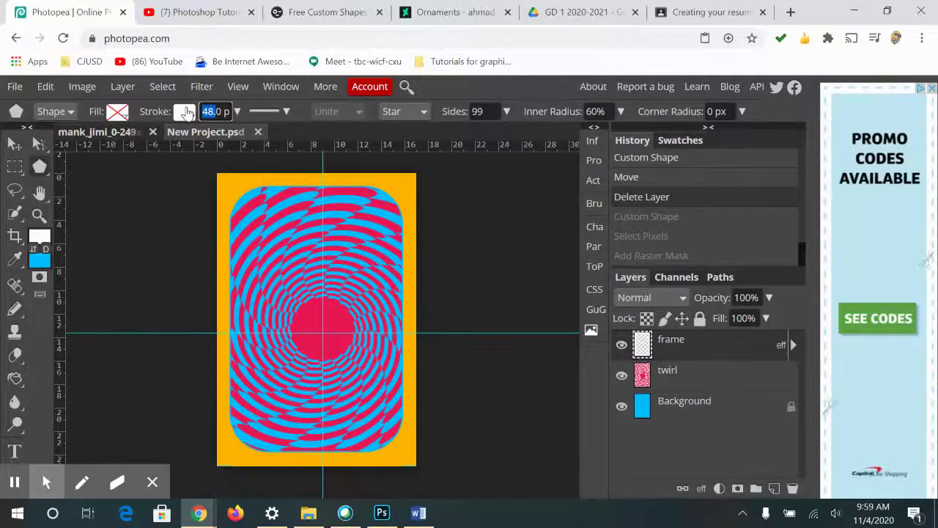
type("450")
- Try a starburst centred just below the poster and reaching past its upper edge, and delete its layer
left_click(322, 477)
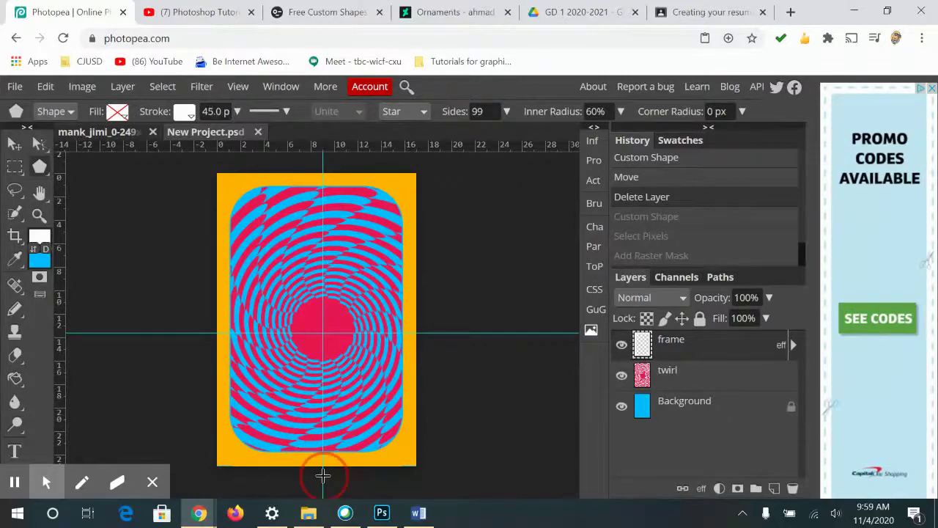
left_click_drag(323, 476, 321, 166)
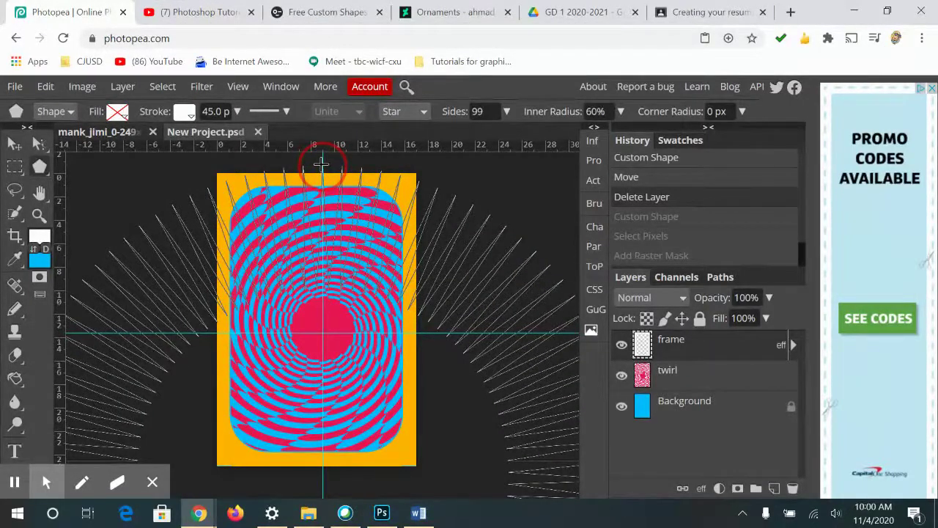
left_click_drag(321, 166, 321, 165)
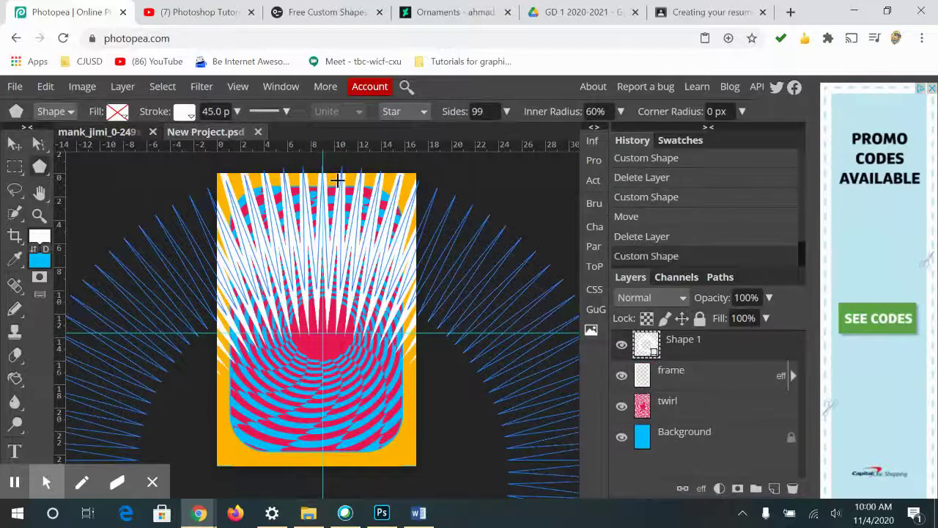
key("Delete")
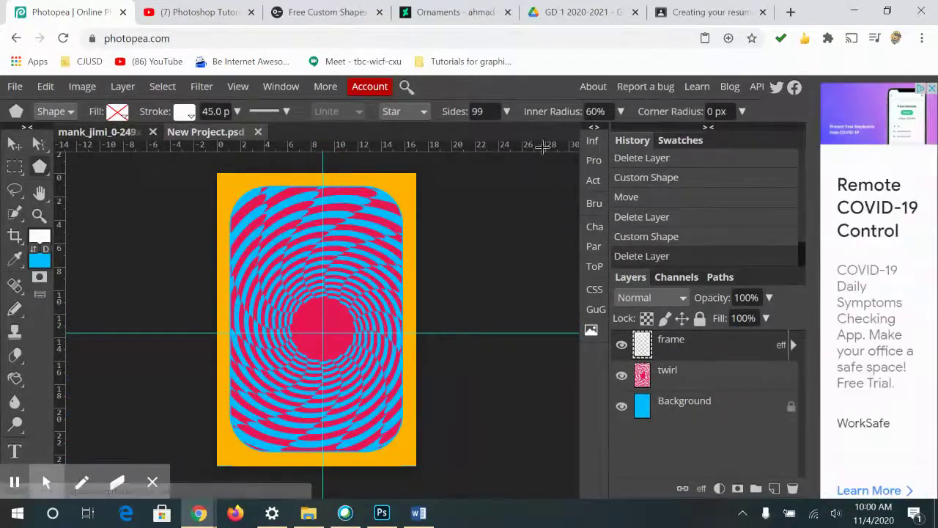
- Set the star's inner radius to 45% and draw a white starburst from the poster's bottom centre to just past its upper edge
left_click(589, 111)
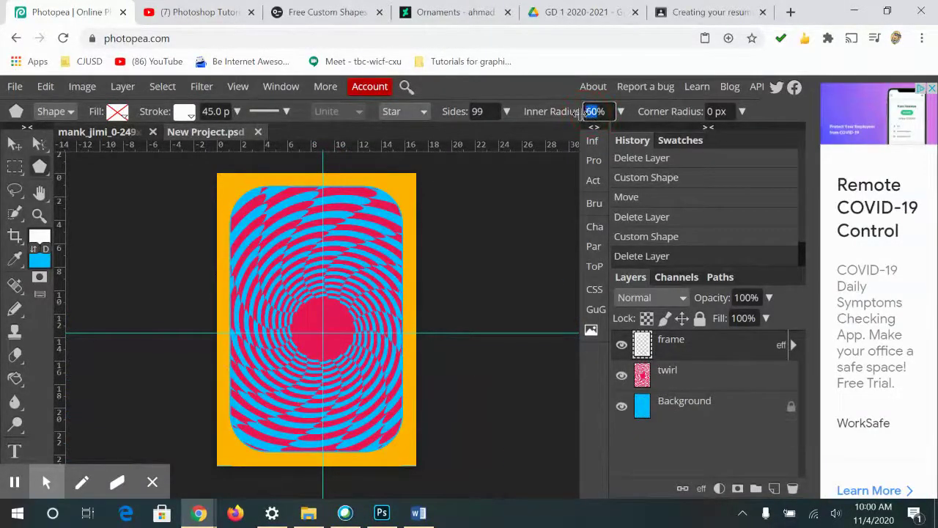
type("45")
left_click_drag(322, 469, 328, 170)
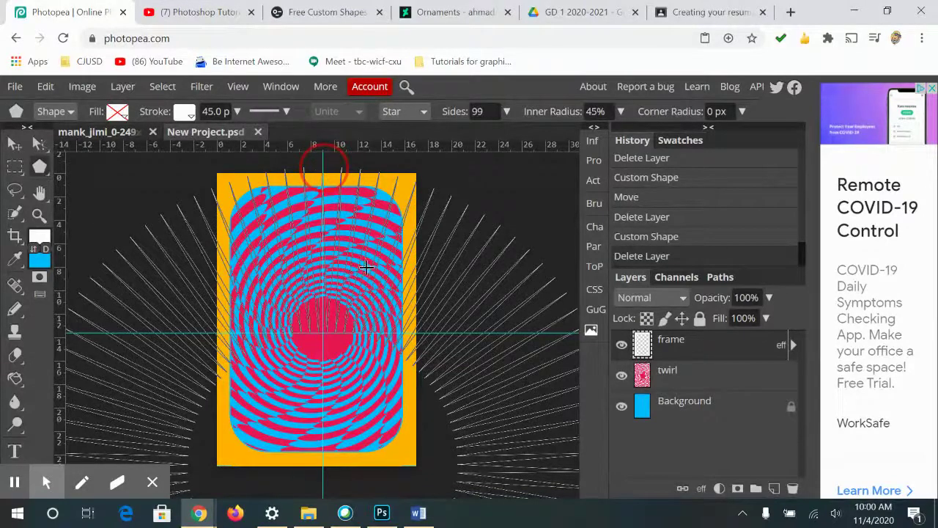
left_click_drag(367, 268, 370, 266)
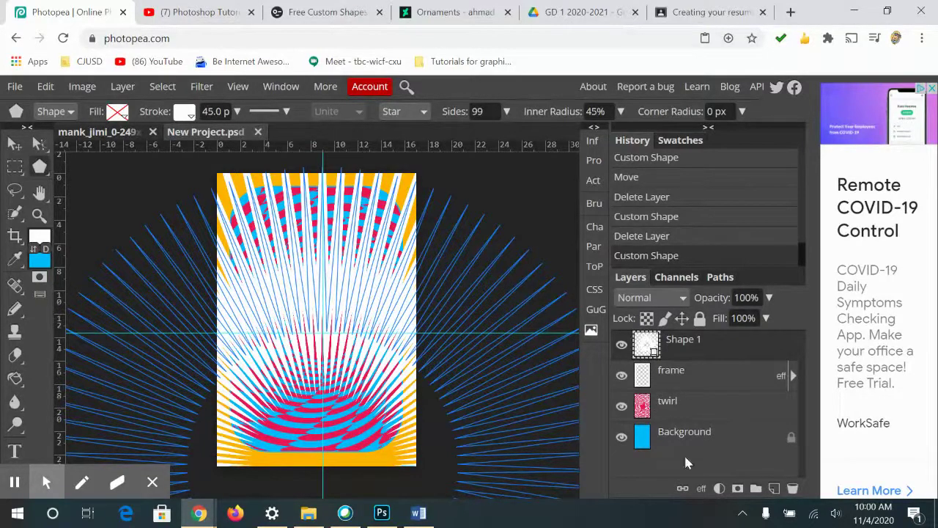
- Load the frame layer's outline as a selection and use it to add a raster mask to the Shape 1 starburst layer
left_click(680, 384)
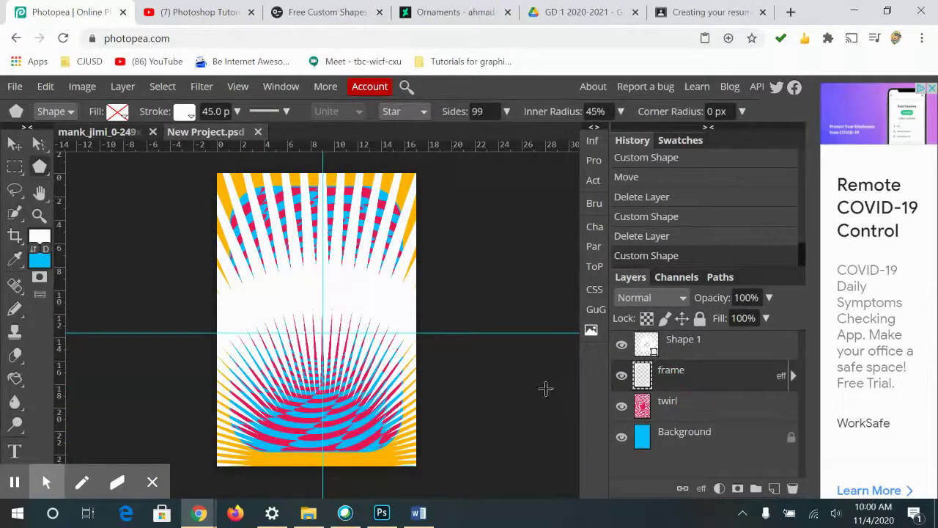
left_click(642, 376)
left_click(642, 376, "ctrl")
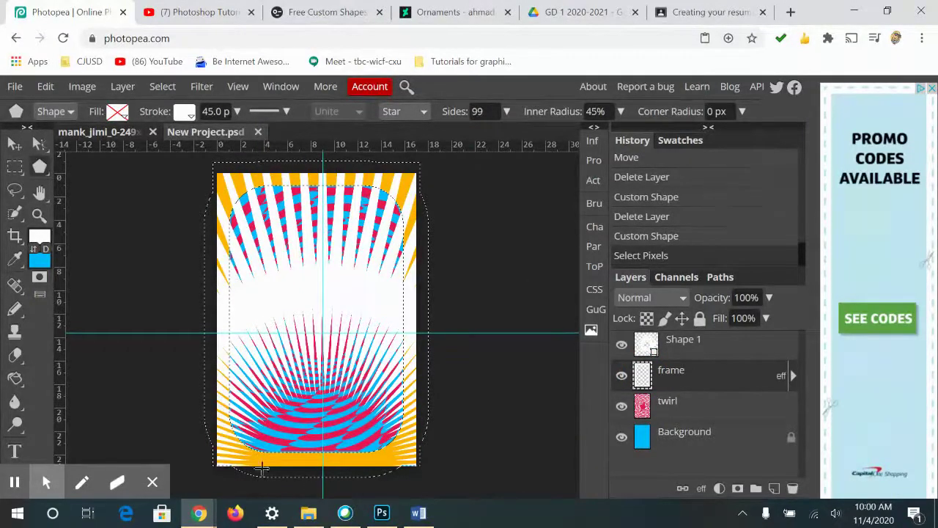
left_click(698, 352)
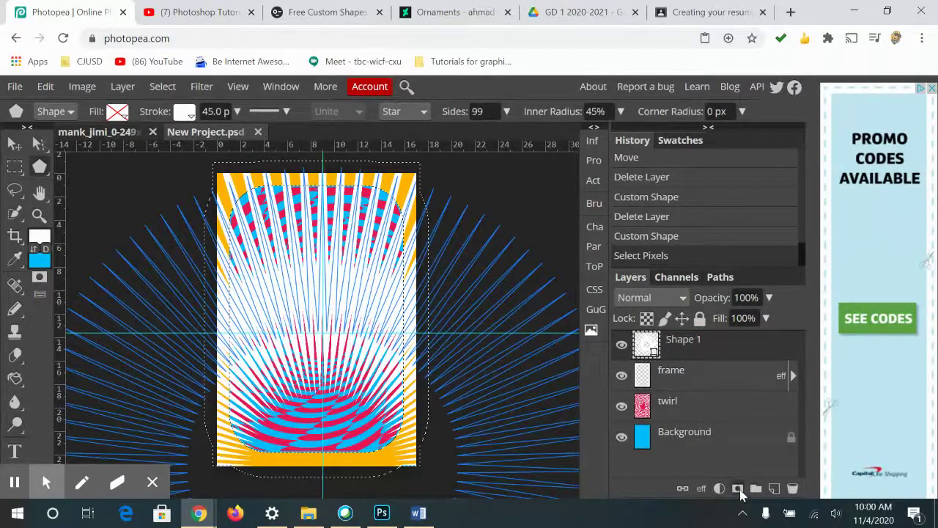
left_click(737, 488)
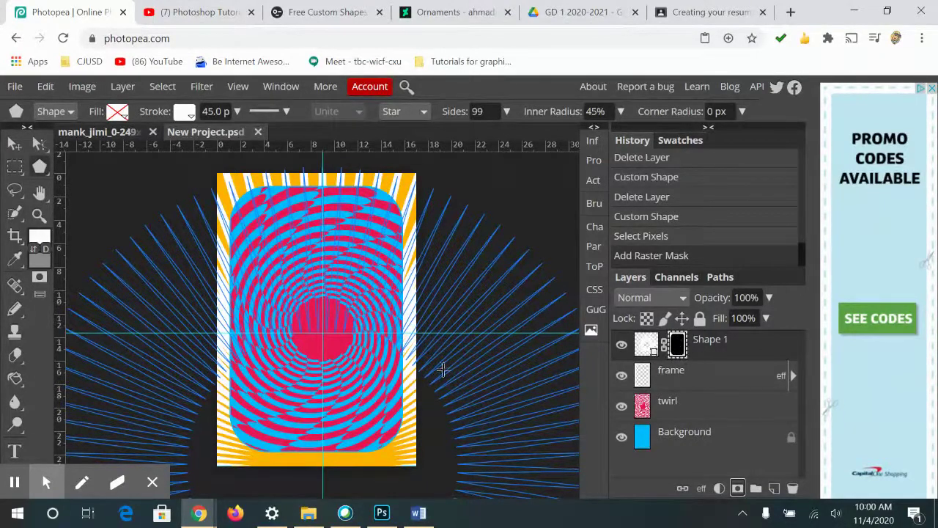
- Add a Color Overlay to the Shape 1 starburst layer, using the poster's background blue (00bdff)
left_click(774, 349)
double_click(767, 350)
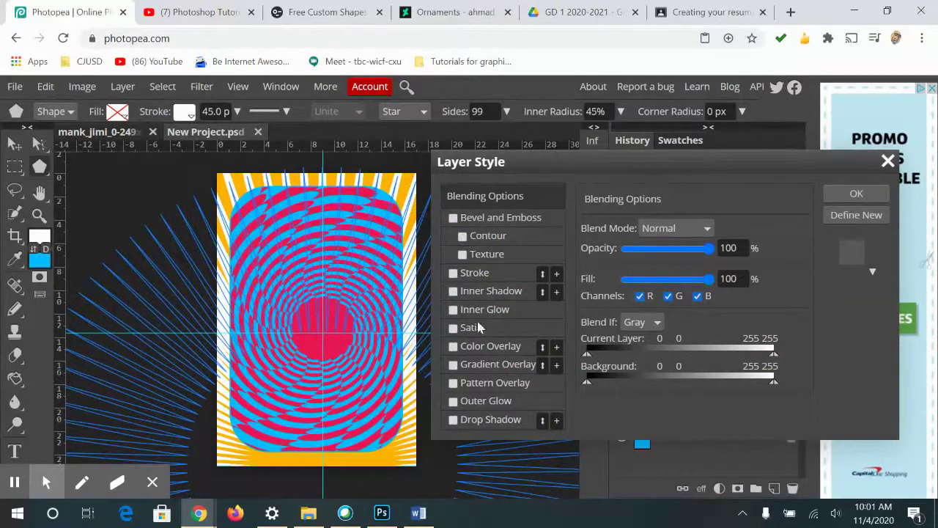
left_click(475, 347)
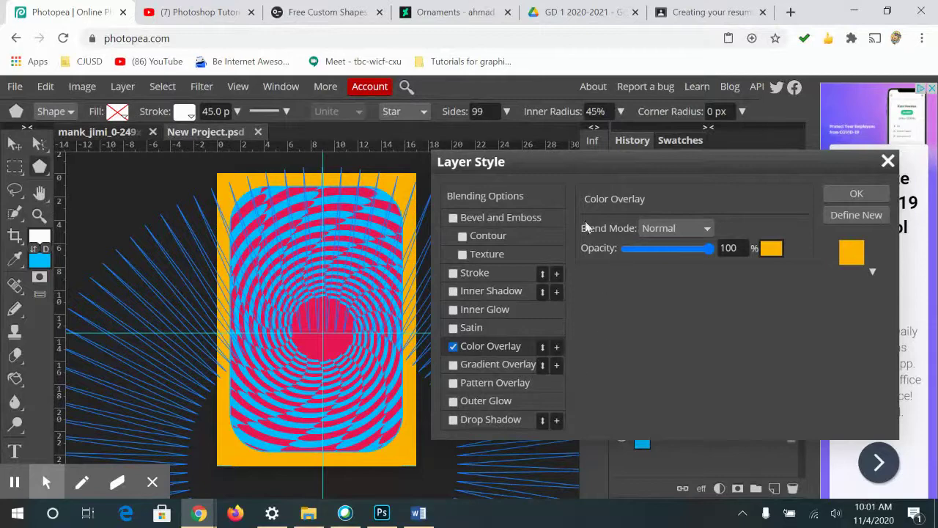
left_click(777, 249)
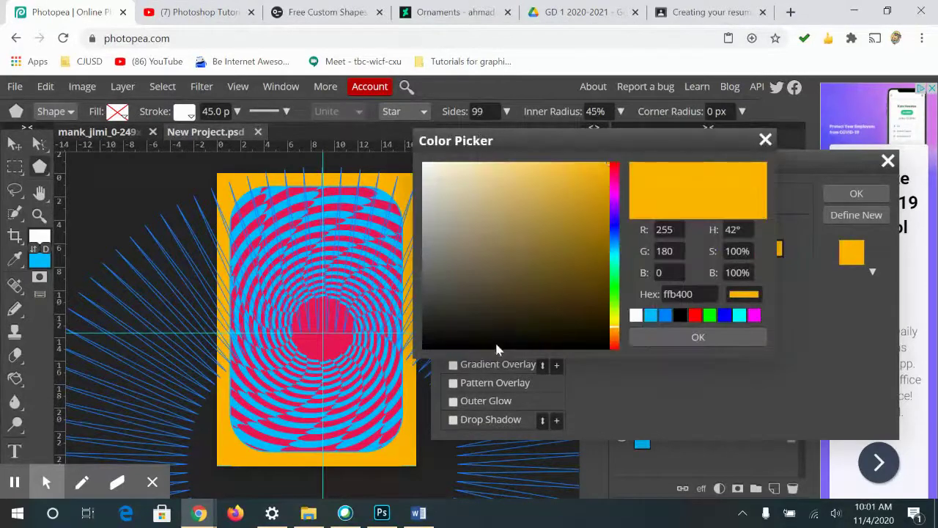
left_click(393, 419)
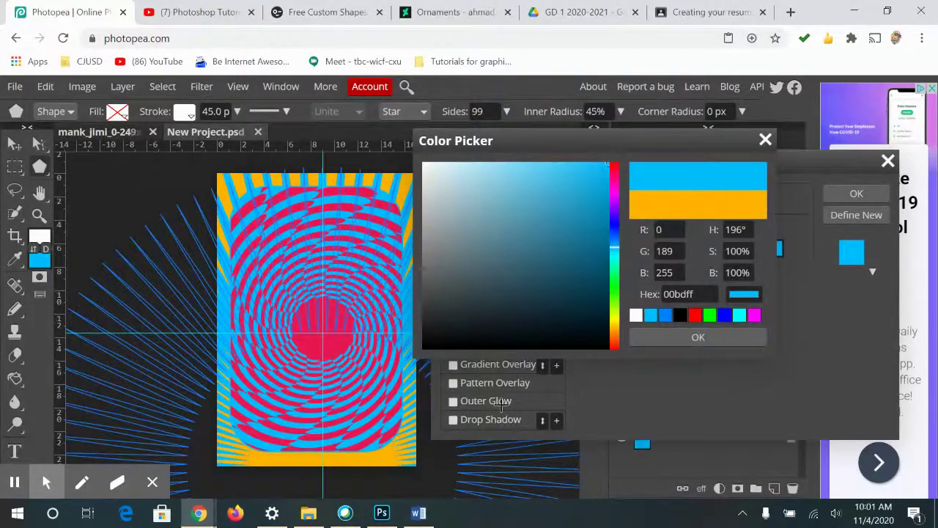
left_click(653, 341)
left_click(857, 195)
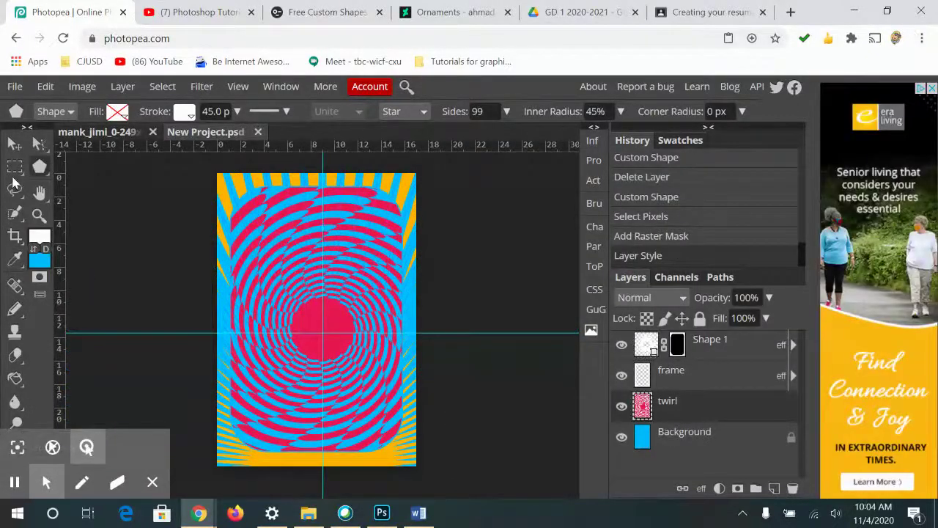
- Copy the cut-out portrait layer into New Project.psd, placing it at the poster's bottom centre and at the top of the layer stack
left_click(86, 133)
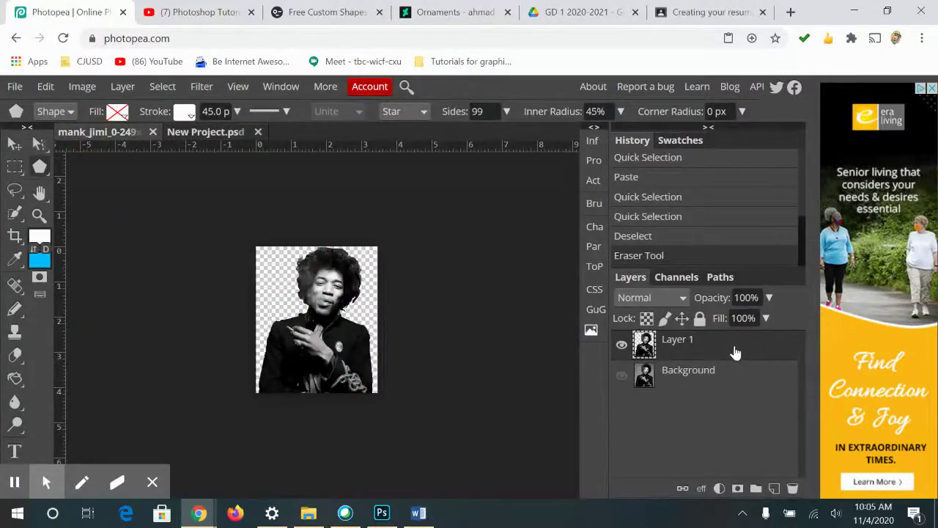
left_click_drag(735, 352, 220, 154)
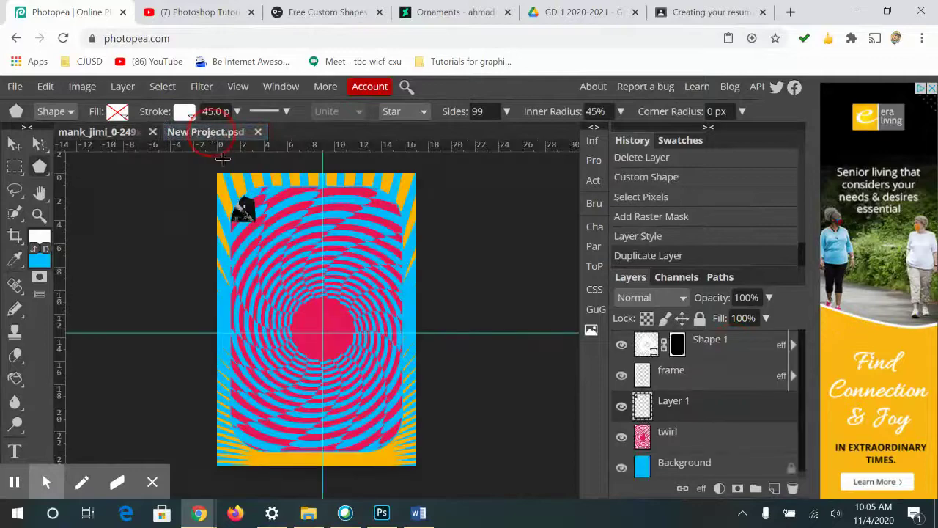
left_click(14, 144)
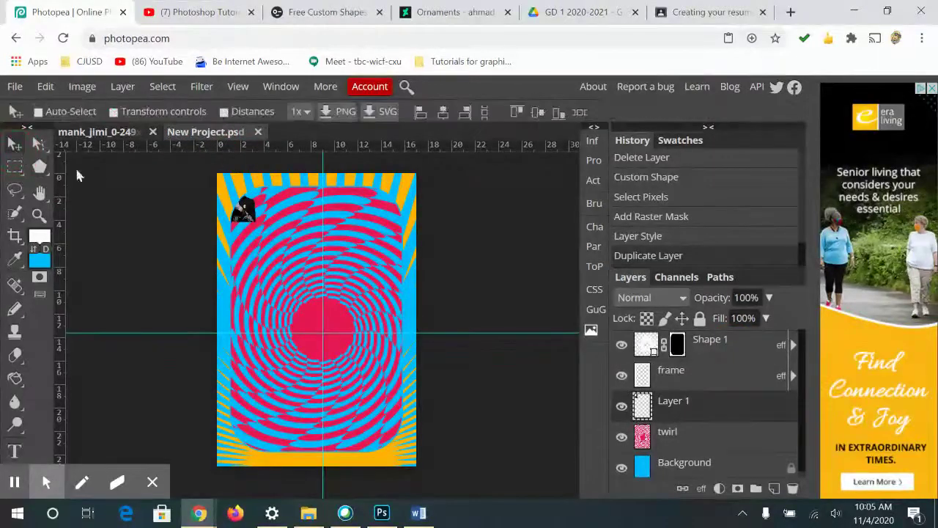
left_click_drag(257, 213, 346, 456)
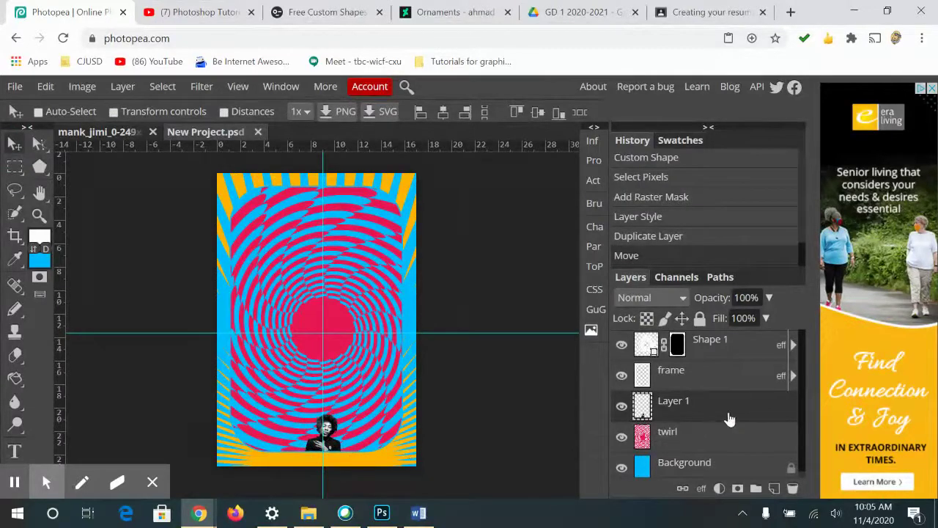
left_click_drag(729, 418, 704, 339)
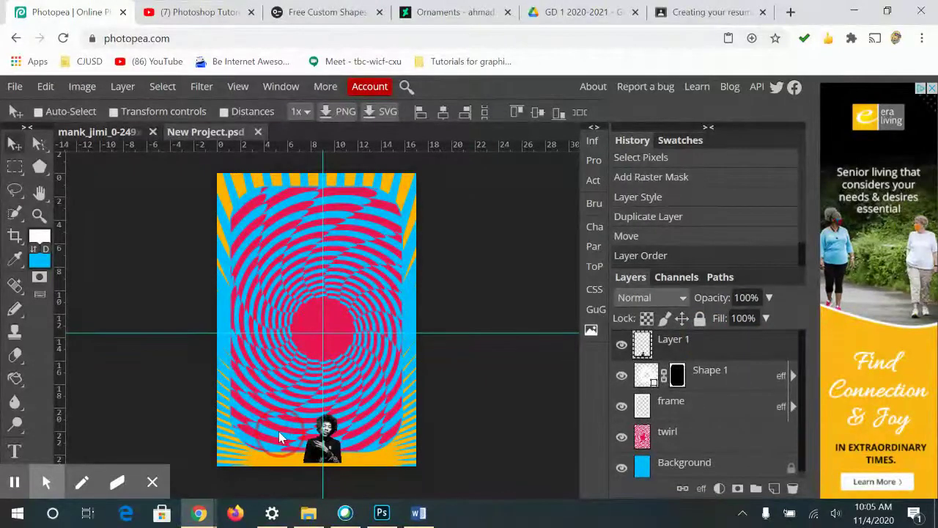
- Enlarge the portrait to about 393% and centre it horizontally with its base on the poster's bottom edge
key("ctrl+alt+t")
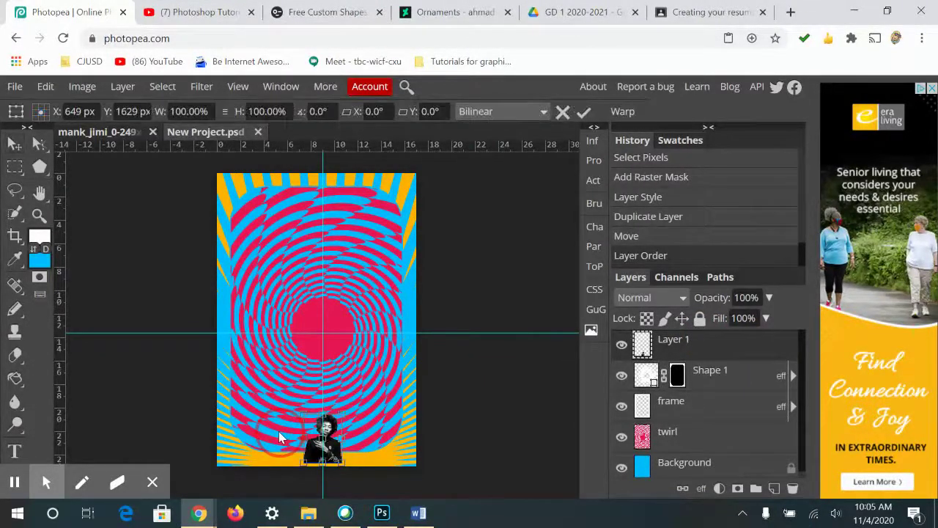
left_click_drag(303, 413, 151, 220)
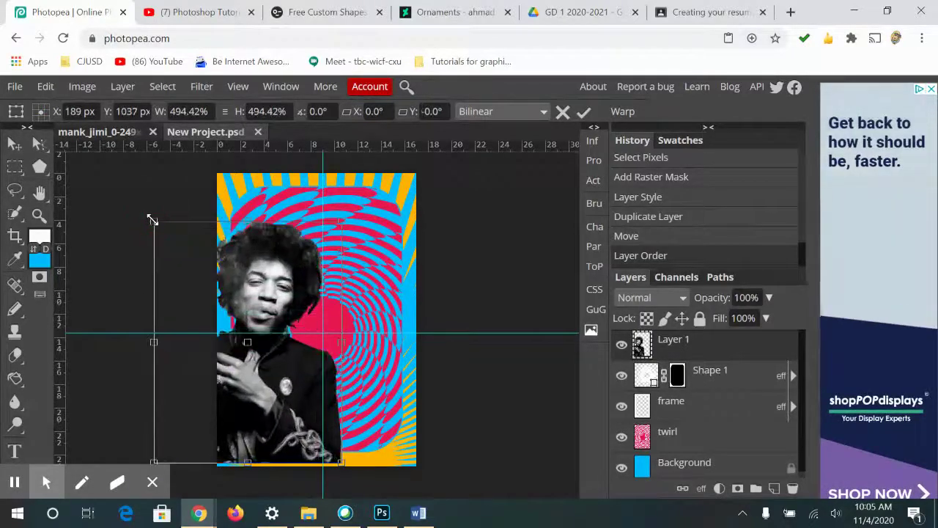
left_click_drag(282, 419, 345, 423)
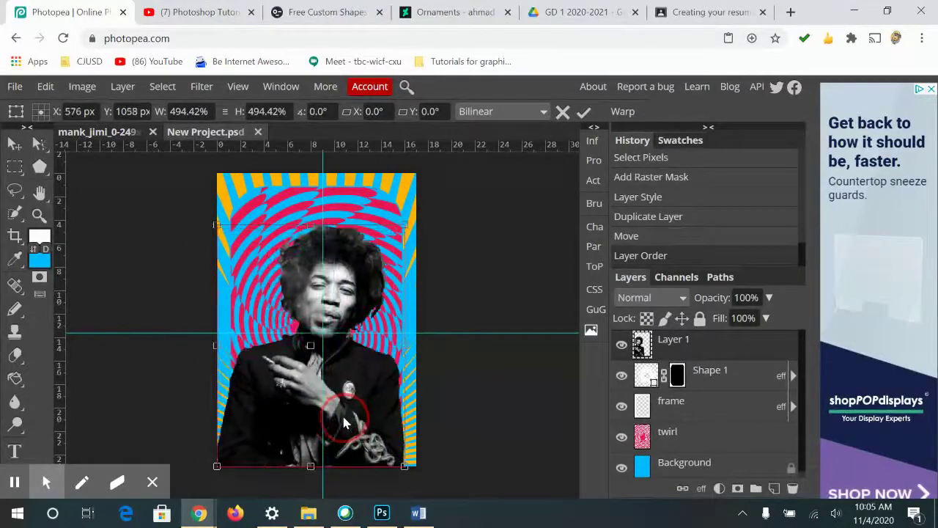
left_click_drag(404, 225, 365, 274)
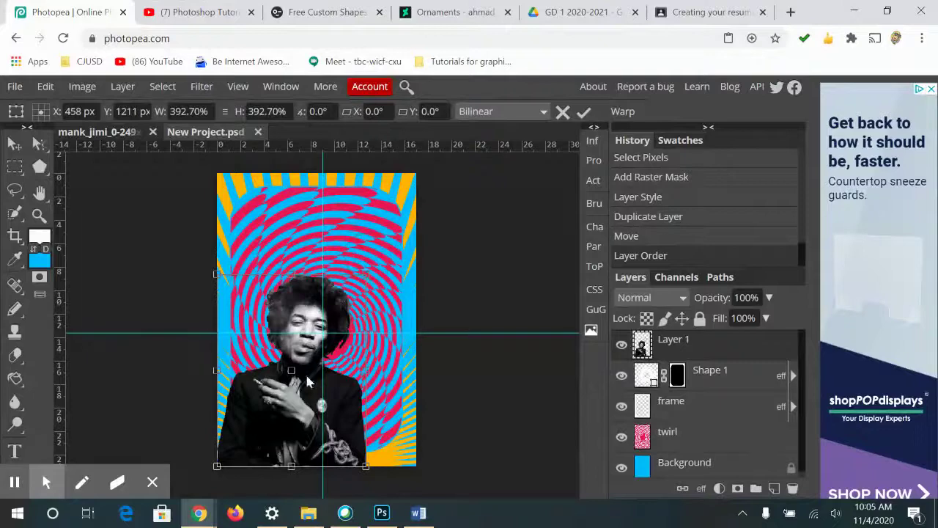
left_click_drag(293, 427, 315, 425)
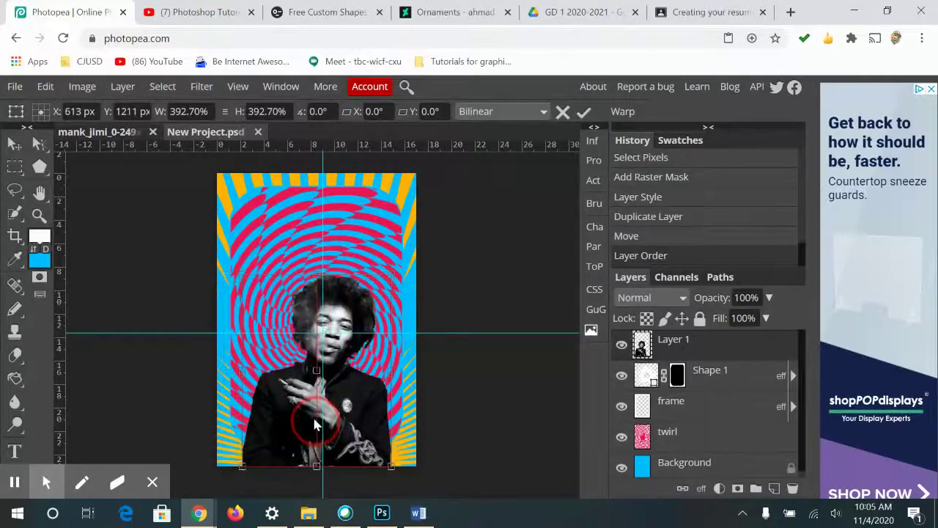
key("Return")
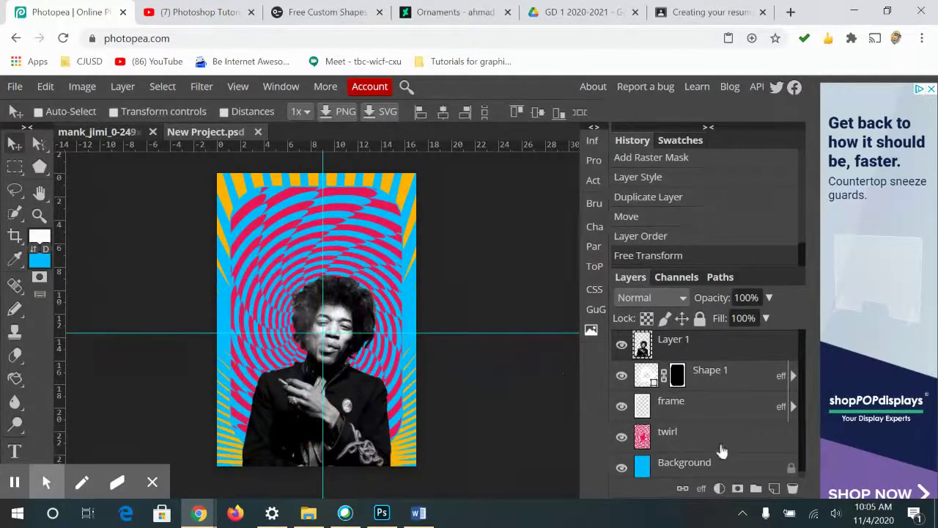
left_click_drag(363, 419, 361, 413)
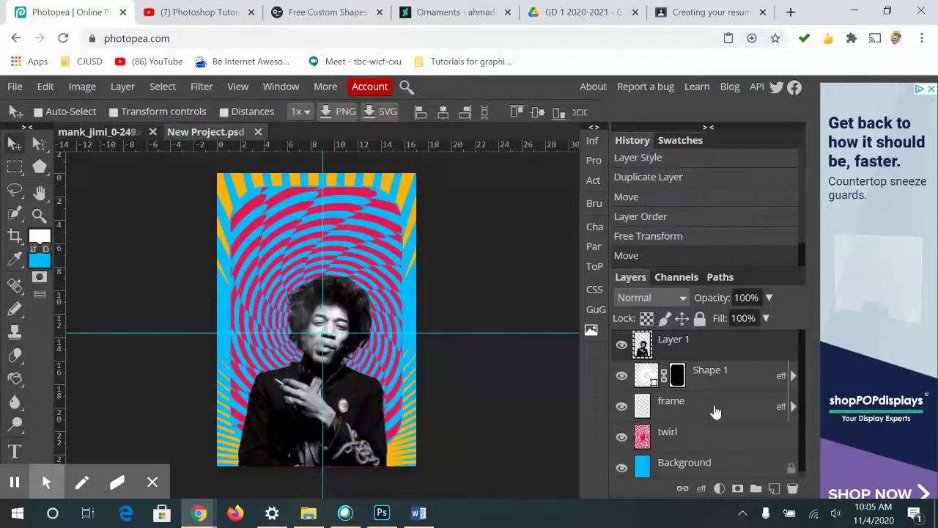
left_click(677, 383)
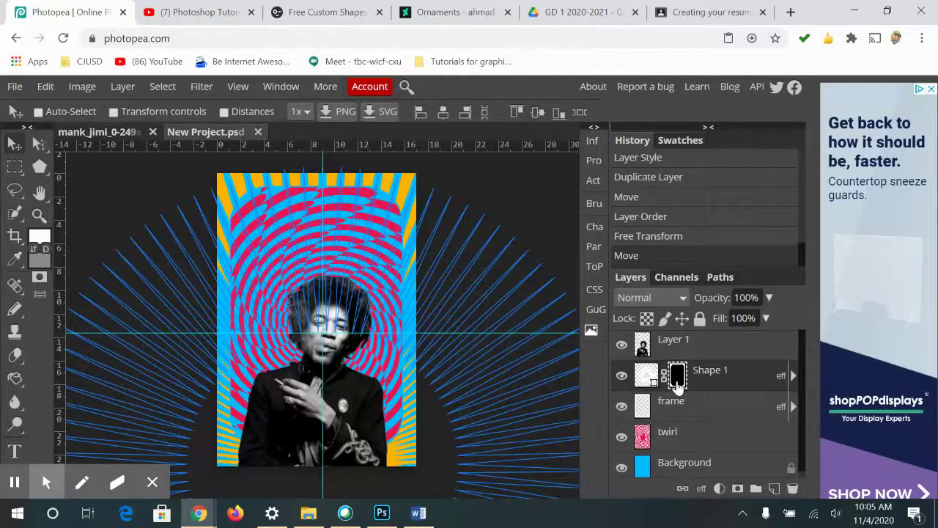
left_click_drag(677, 389, 673, 346)
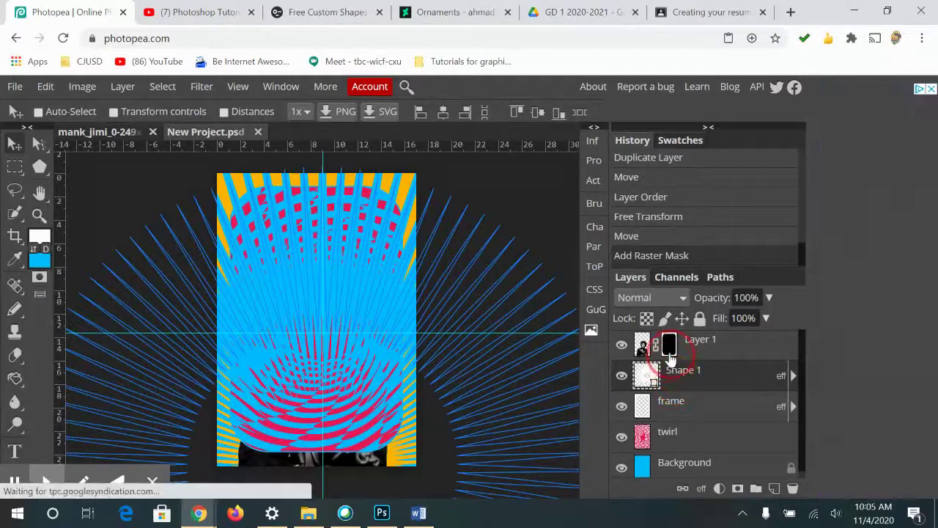
key("ctrl+z")
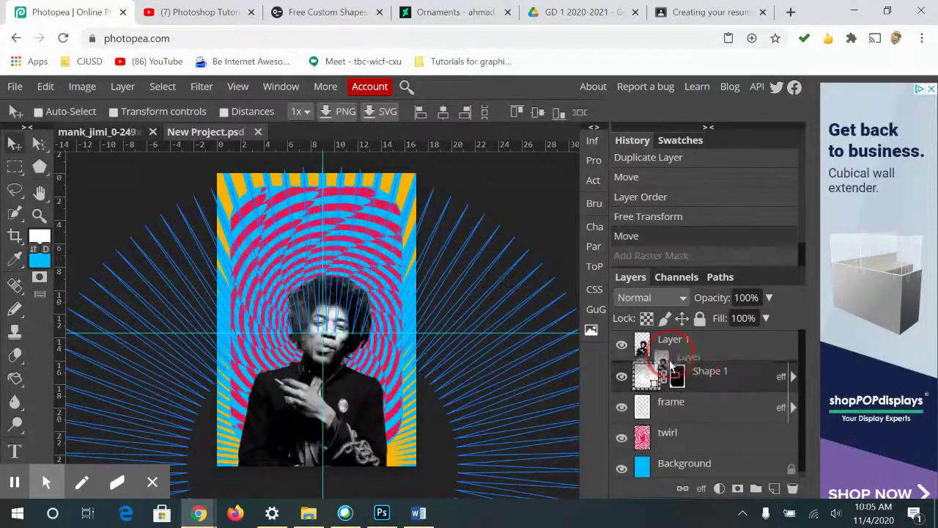
left_click_drag(671, 366, 682, 375)
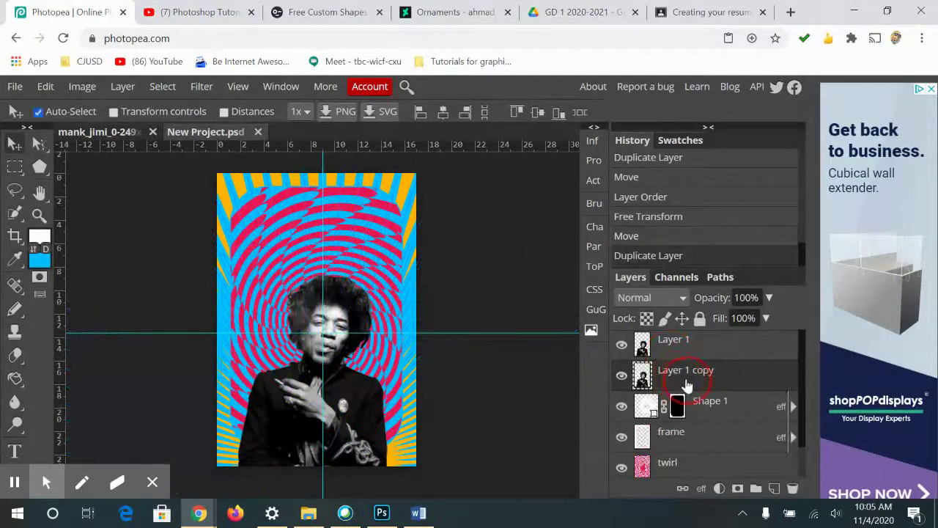
key("ctrl+z")
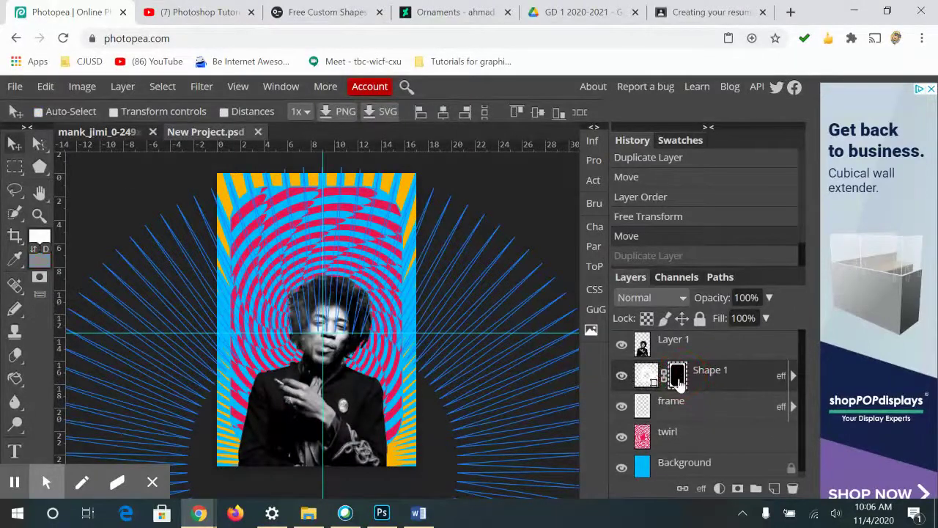
- Copy the Shape 1 layer's raster mask onto the portrait layer and invert the copied mask
left_click_drag(678, 382, 679, 347)
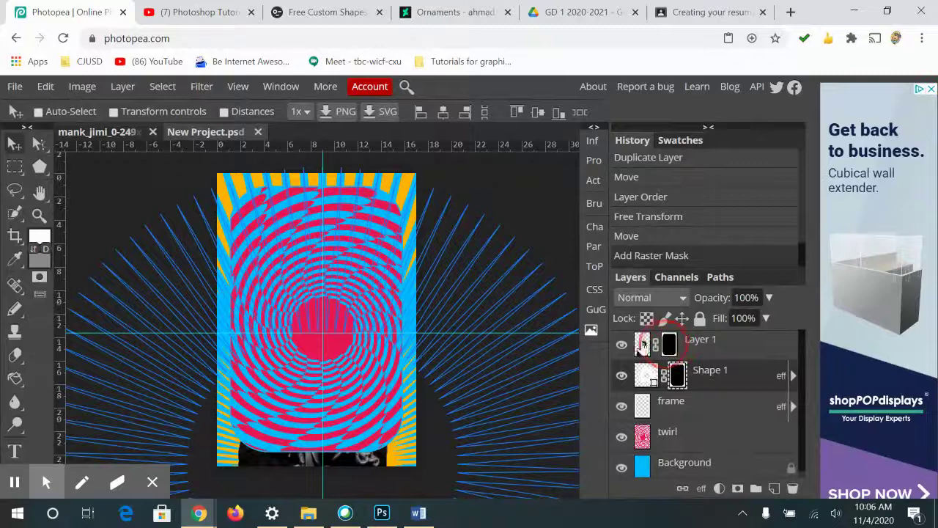
left_click(673, 349)
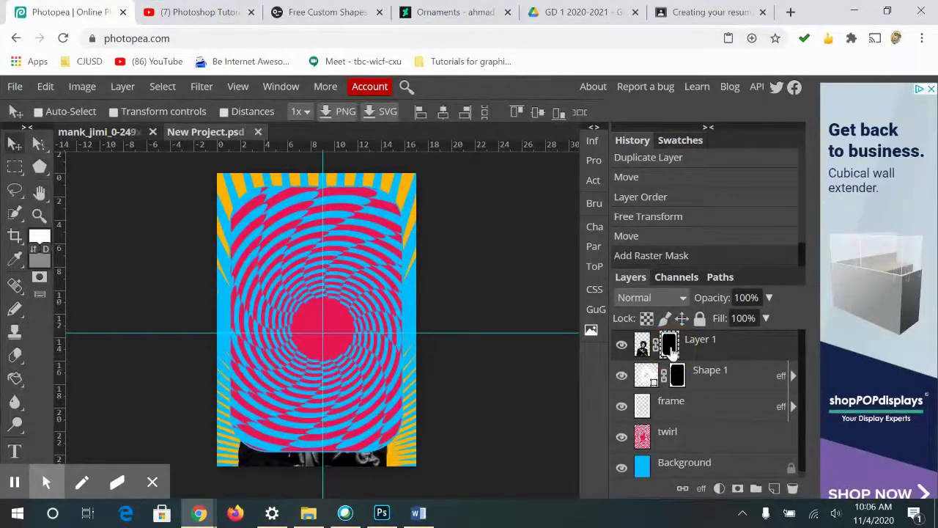
key("ctrl+i")
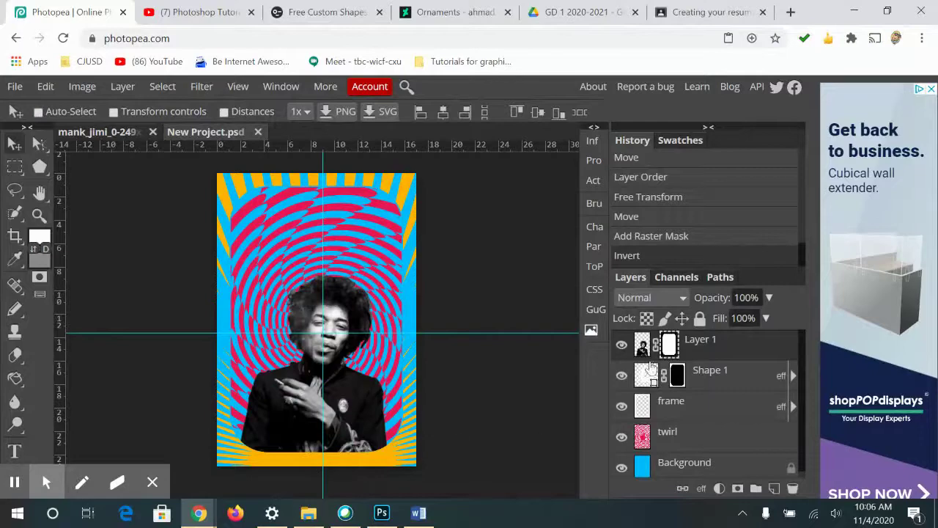
- Unlink the portrait from its mask and scale only the portrait to about 131%, centred so it fills the frame's width
left_click(652, 348)
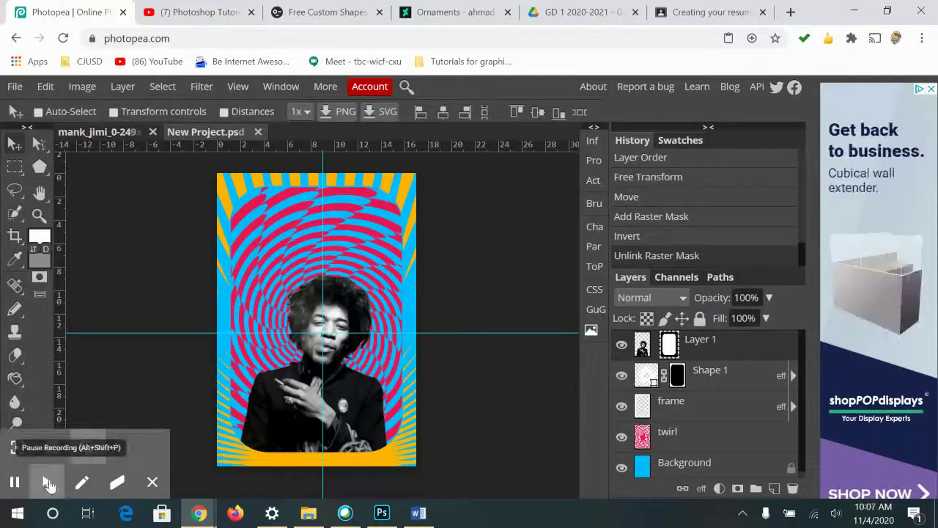
left_click(724, 349)
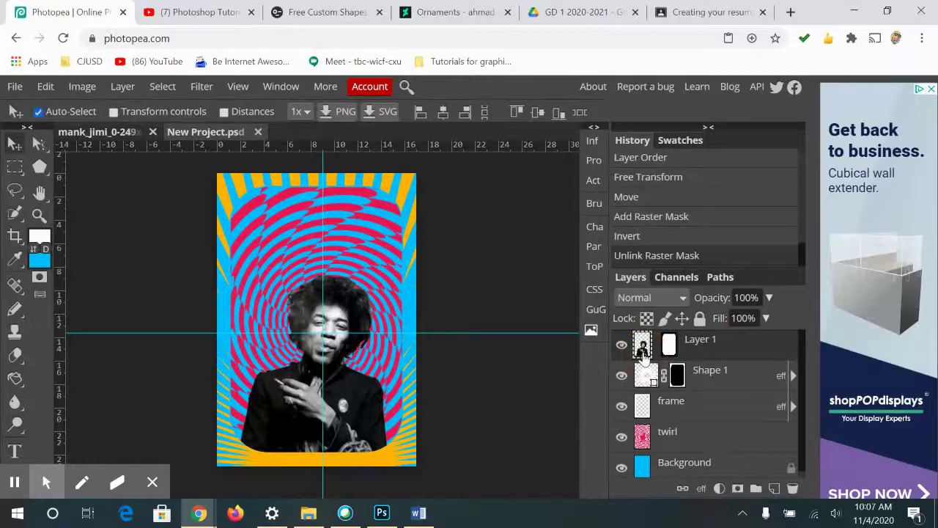
key("ctrl+t")
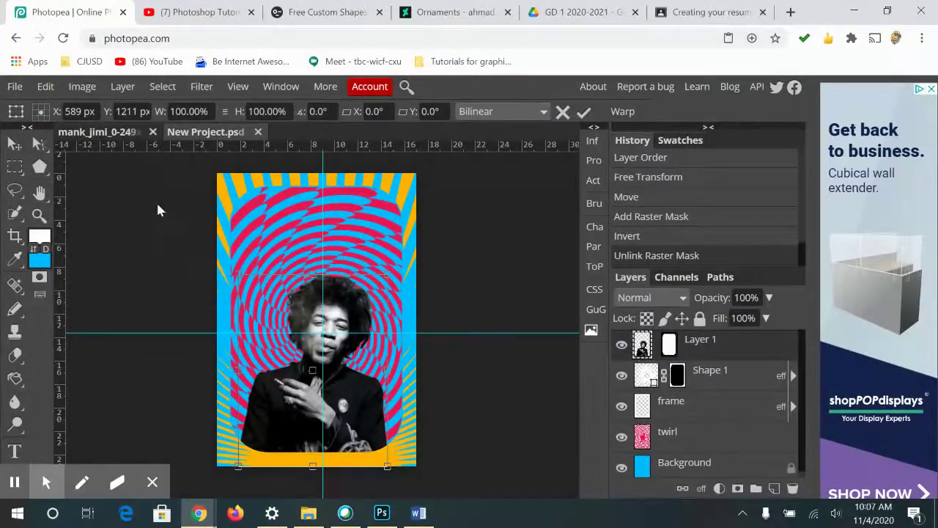
left_click_drag(387, 273, 433, 237)
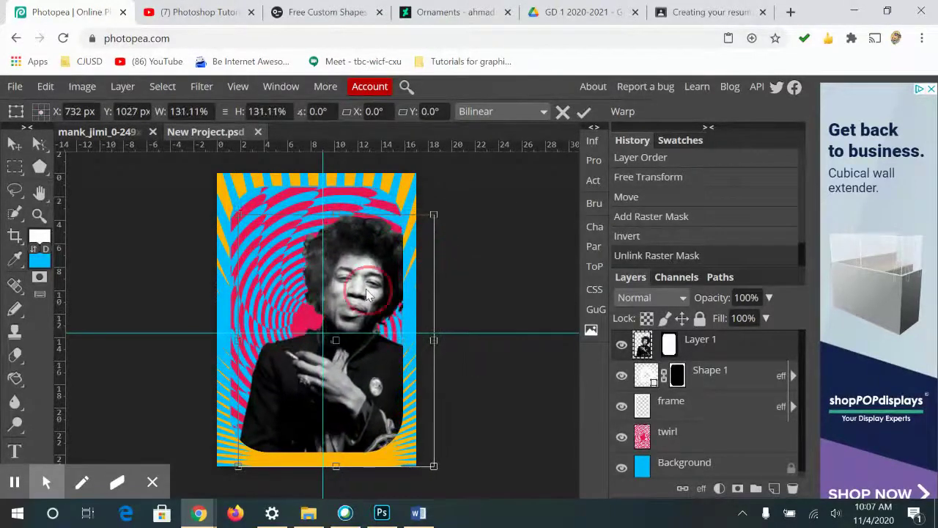
left_click_drag(366, 294, 349, 287)
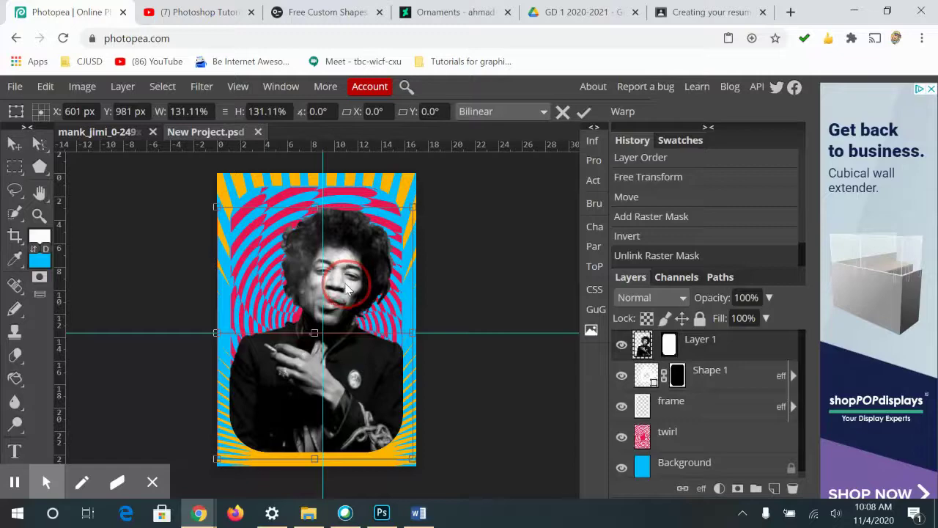
left_click_drag(348, 290, 349, 290)
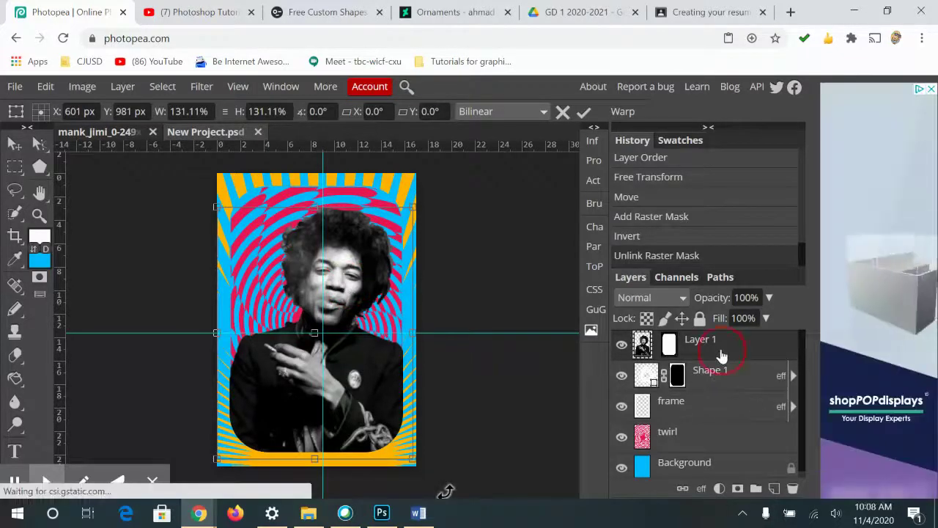
key("Return")
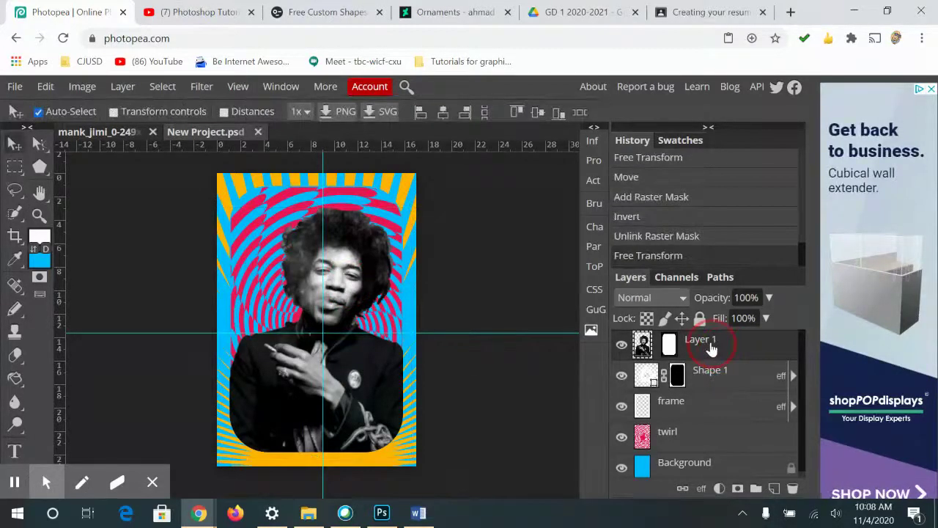
- Convert the masked portrait layer to a smart object and rename it Jimi
right_click(709, 349)
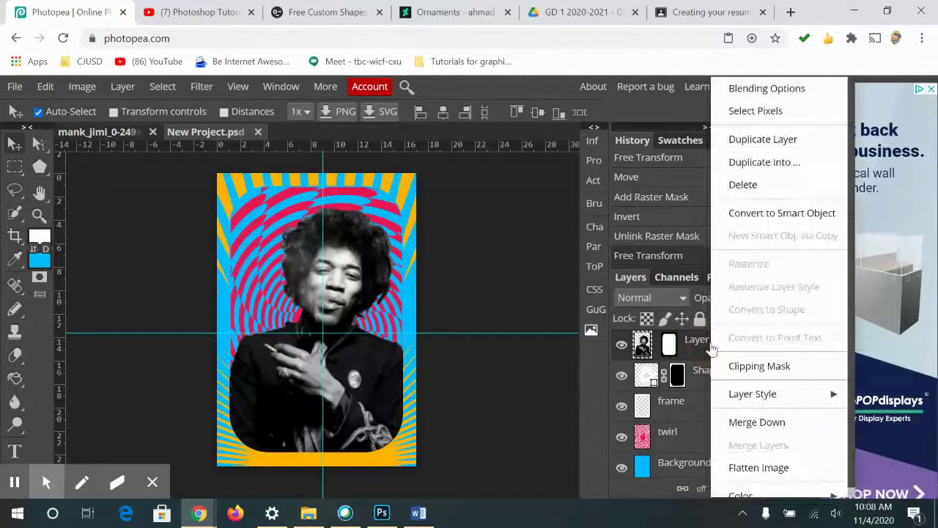
left_click(751, 222)
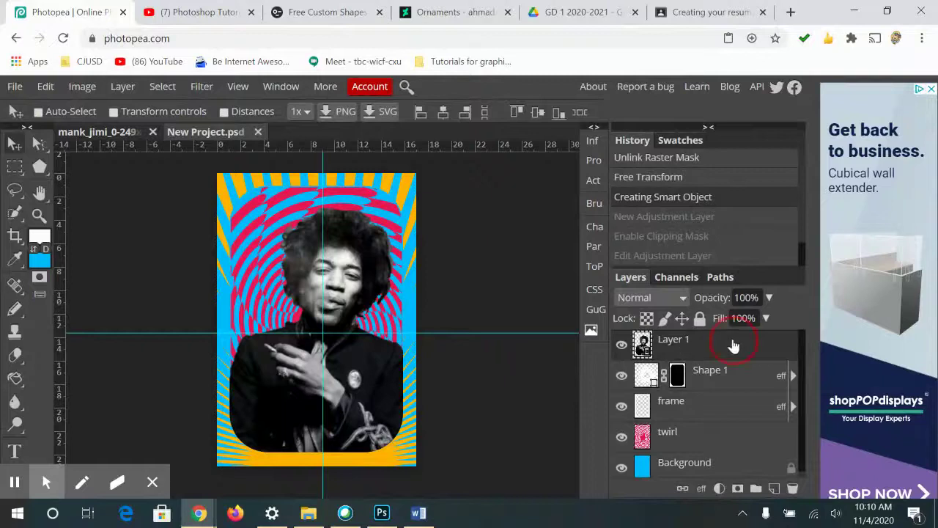
double_click(679, 340)
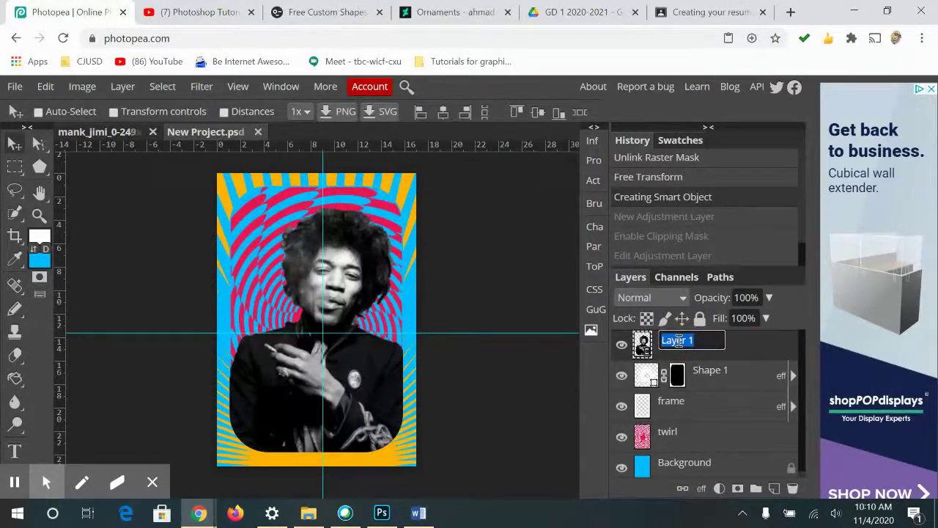
type("jimi")
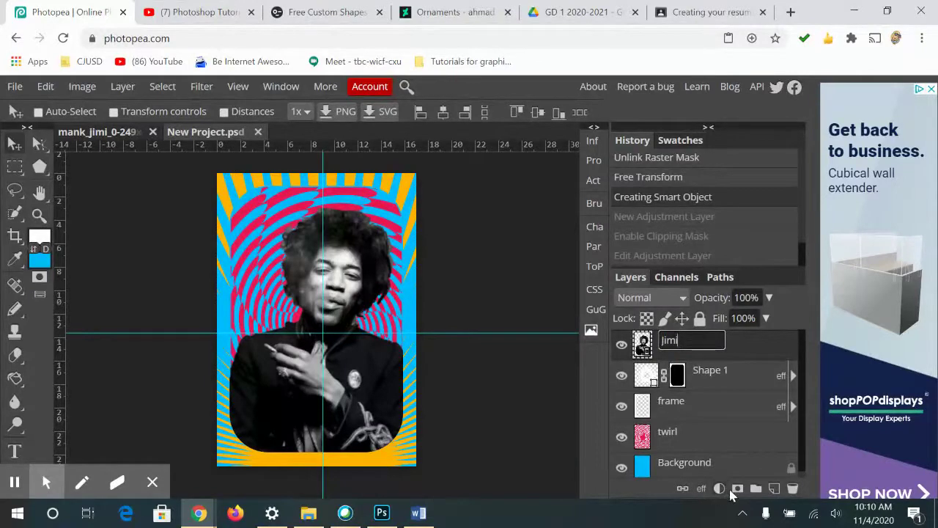
- Add a Gradient Map adjustment layer above the portrait and clip it to the Jimi layer
left_click(725, 493)
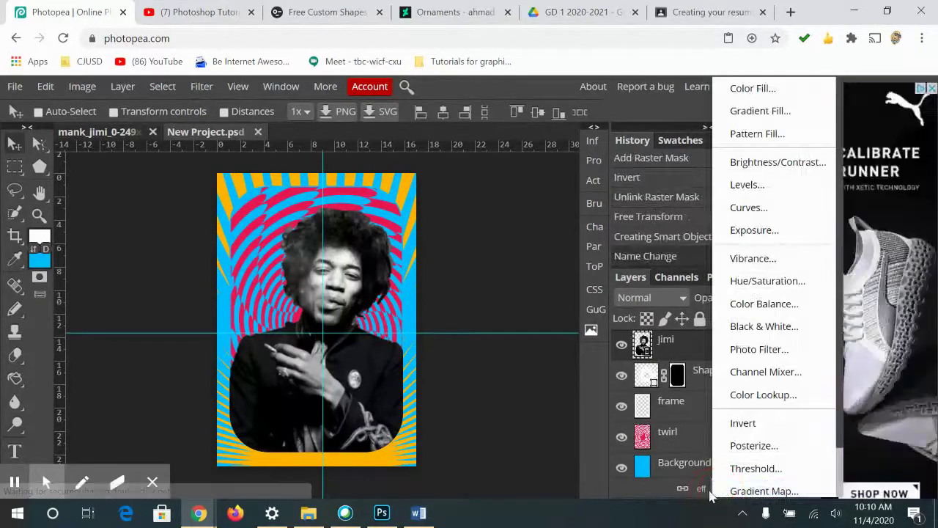
left_click(711, 493)
left_click(712, 492)
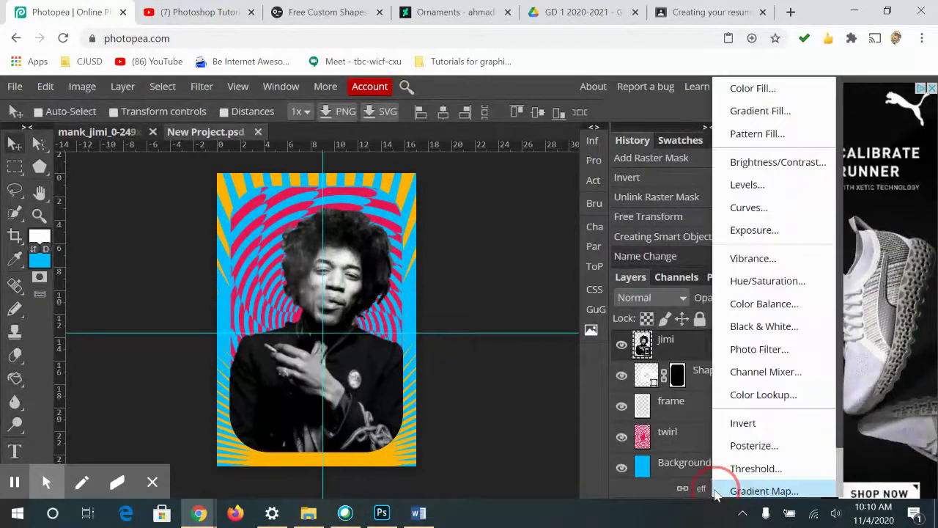
left_click(758, 493)
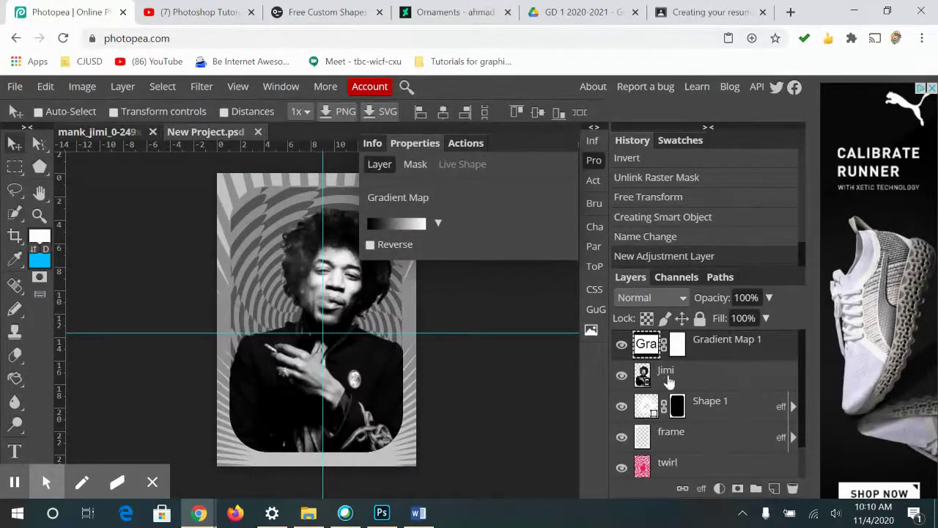
right_click(753, 346)
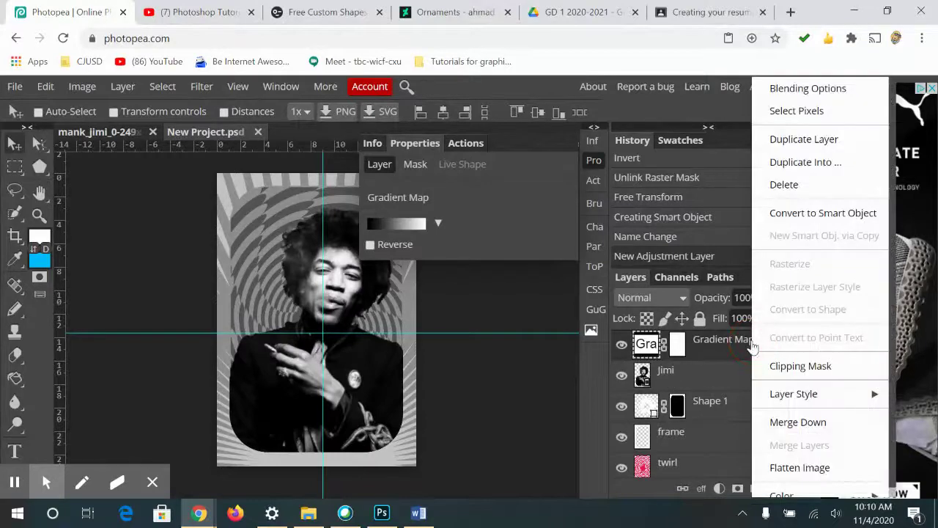
left_click(782, 369)
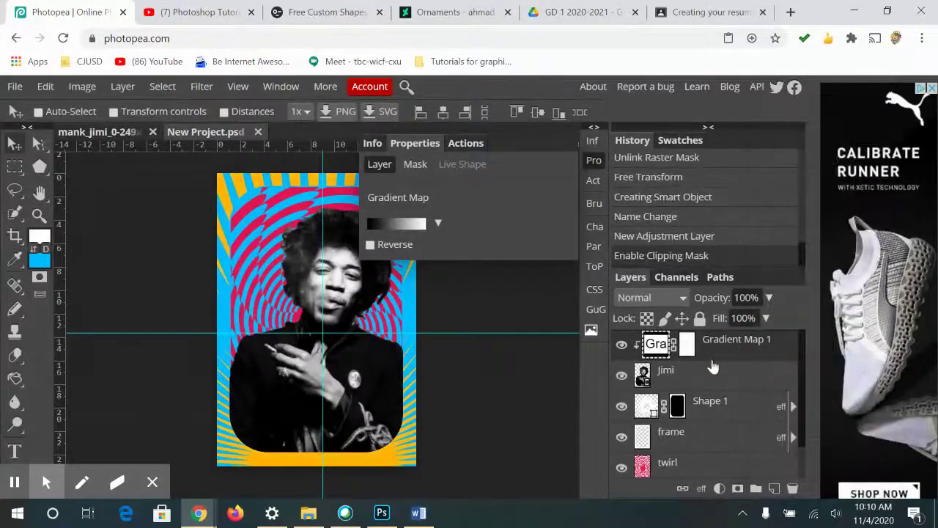
- Open the gradient map's gradient and bring up the hex colour of its black stop at 0% for editing
left_click(387, 223)
left_click_drag(353, 202, 697, 171)
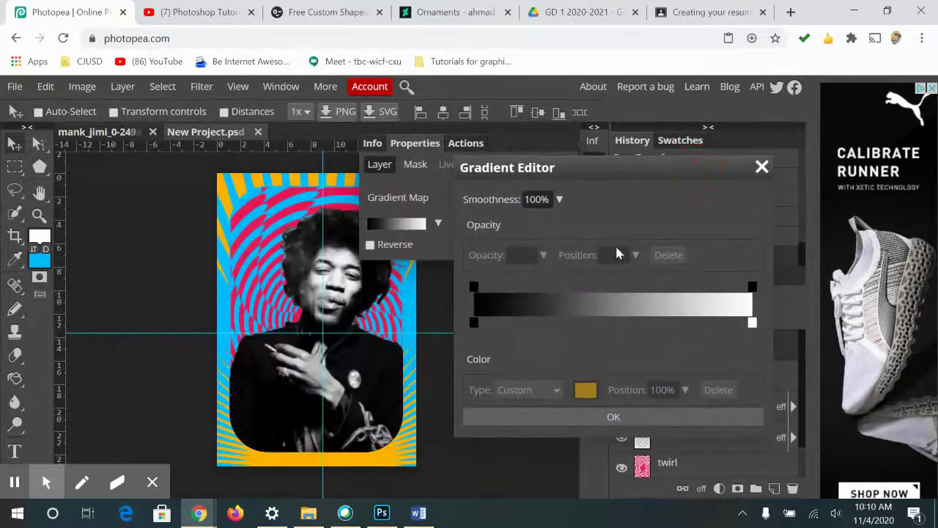
left_click(472, 327)
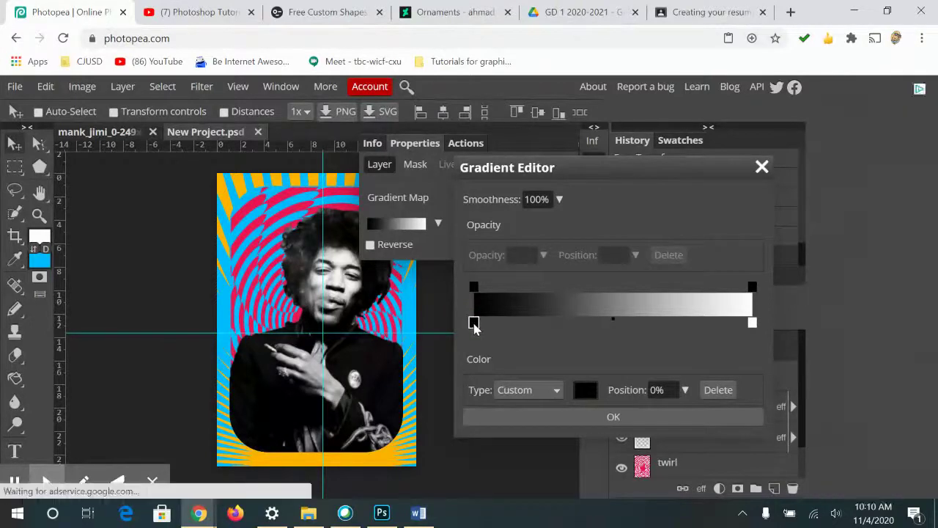
left_click(473, 325)
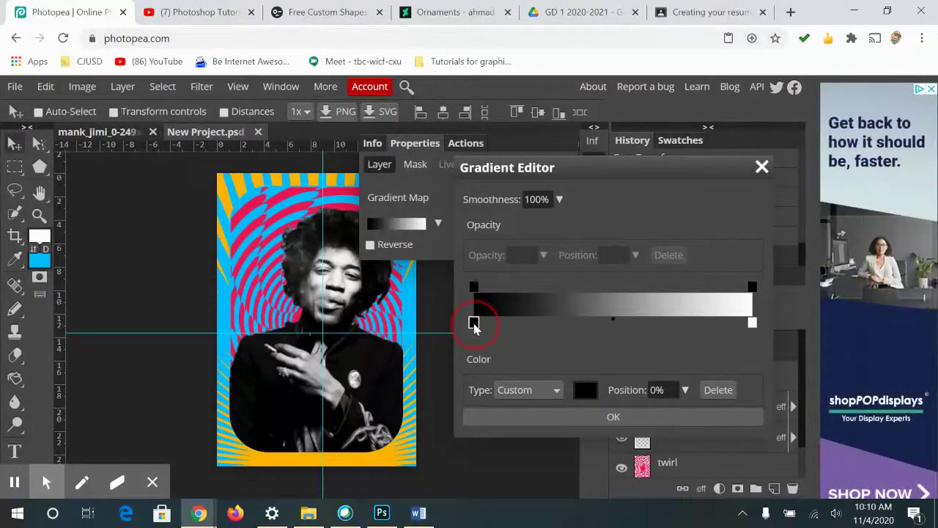
double_click(473, 324)
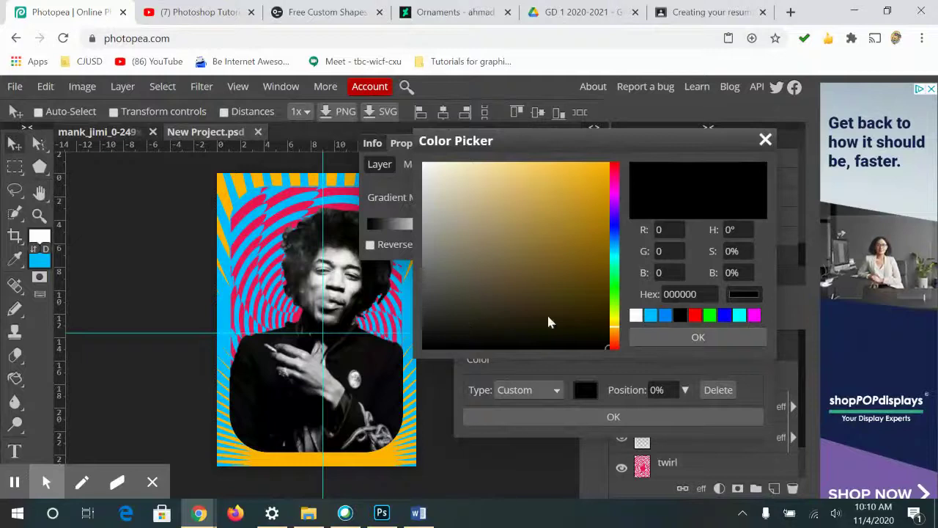
left_click_drag(700, 294, 626, 292)
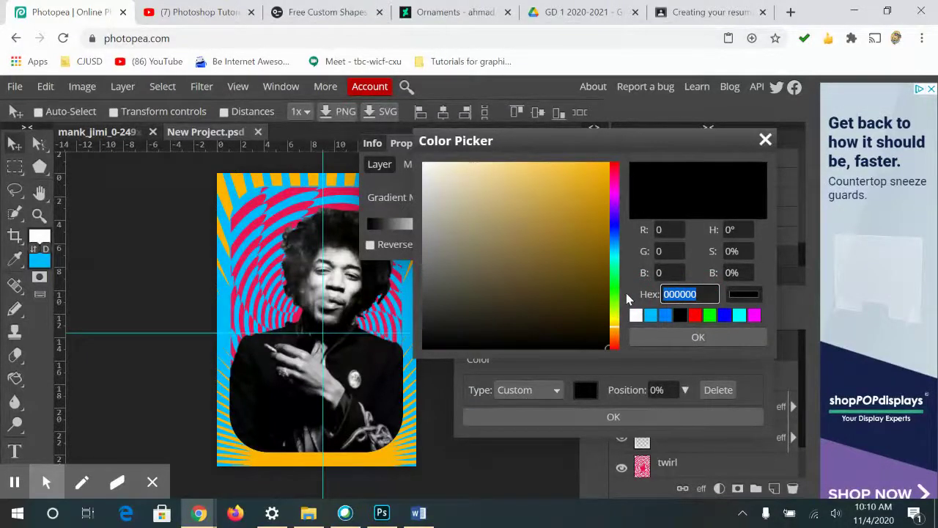
- Set the gradient map's dark color stop at 0% to 00bdff
type("00bdff")
key("Return")
left_click(665, 338)
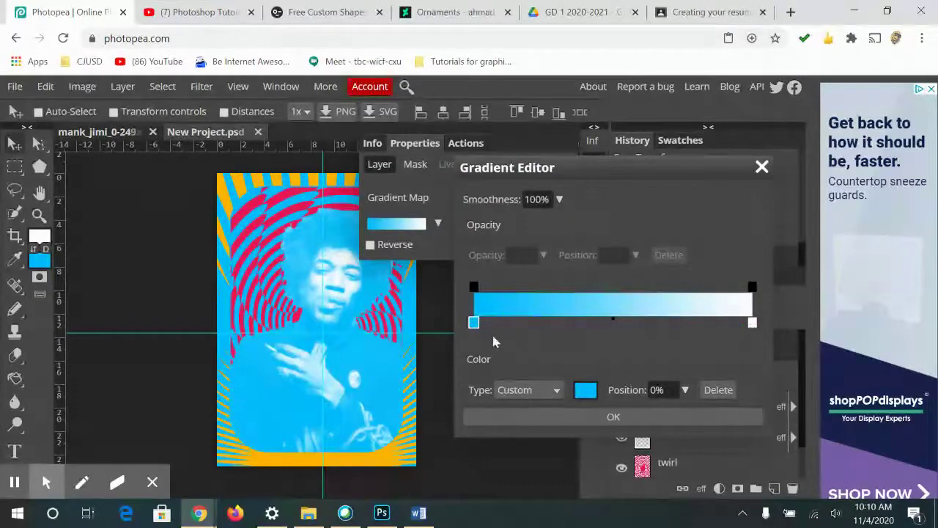
- Set the gradient map's 0% color stop to the poster's crimson, ea1754, sampled from the twirl pattern
double_click(474, 325)
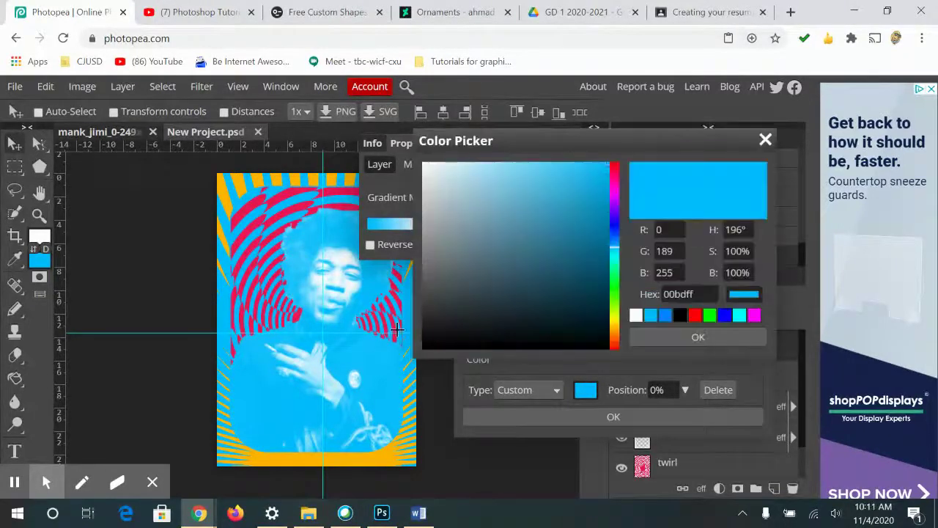
left_click(393, 322)
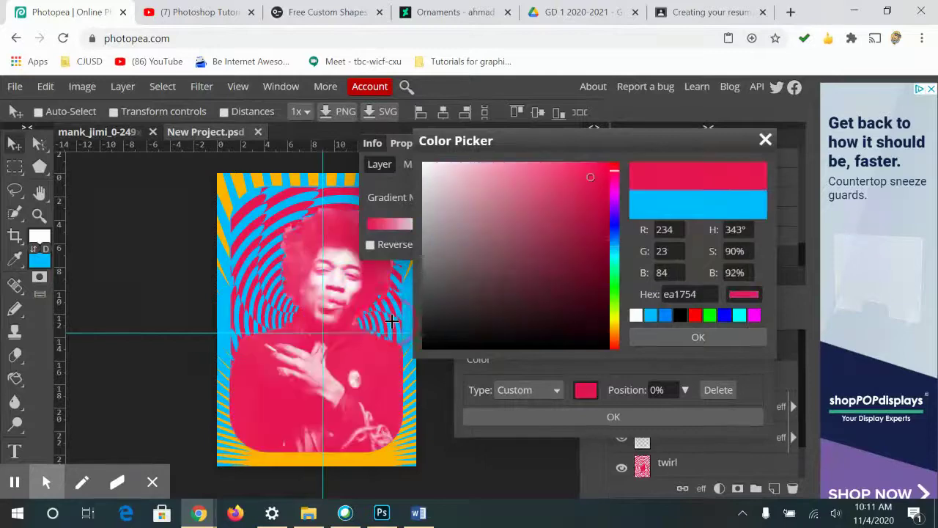
left_click(697, 338)
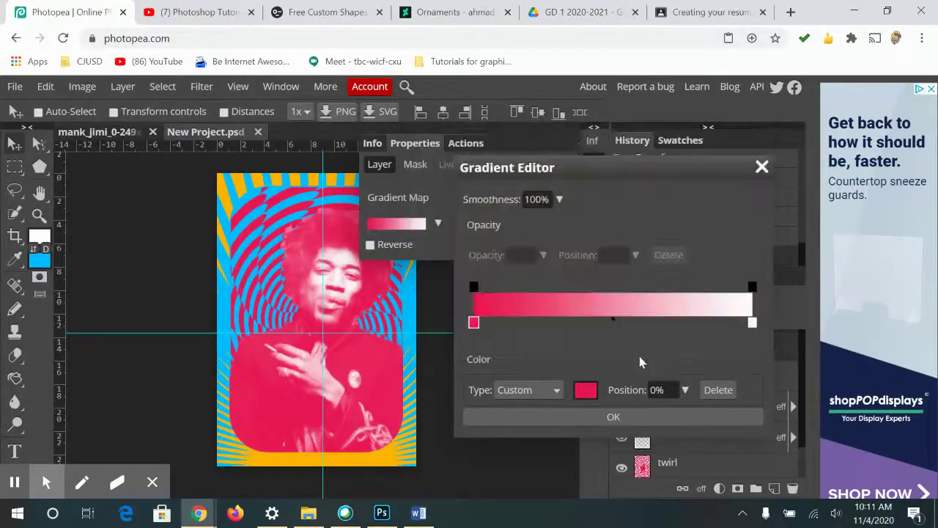
- Set the gradient map's white 100% stop to the poster's orange, ffb400, and apply the gradient
left_click(752, 323)
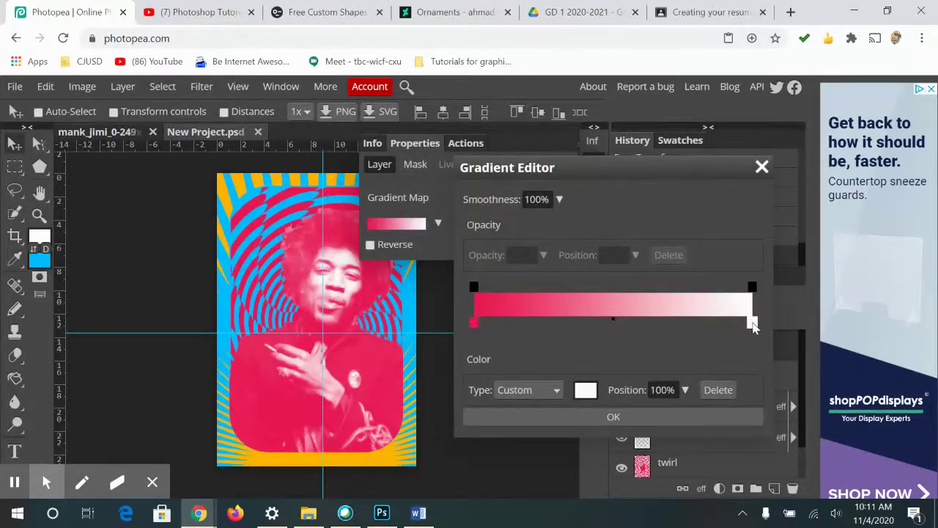
double_click(753, 323)
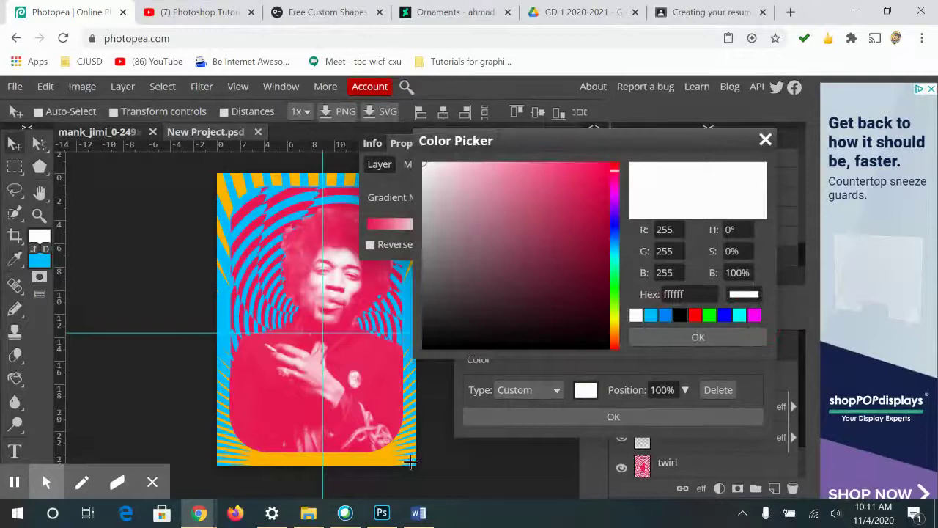
left_click(376, 456)
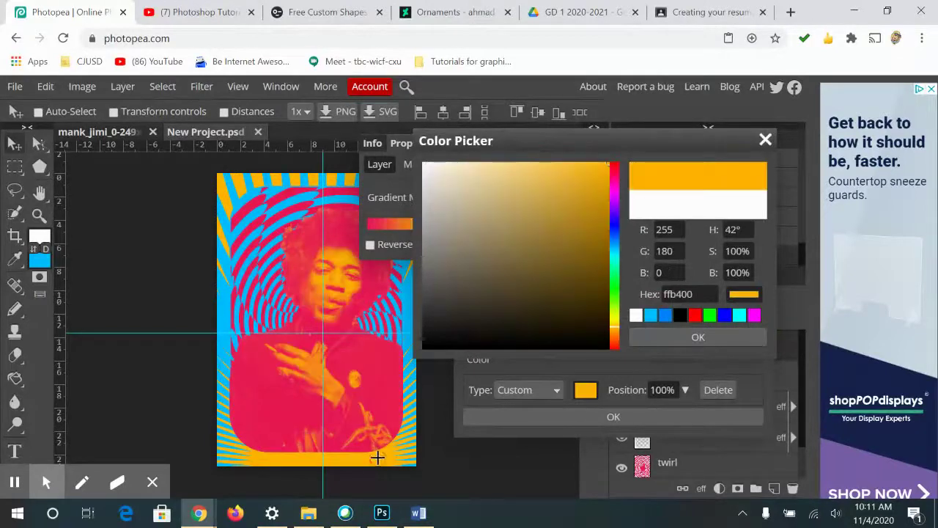
left_click(714, 336)
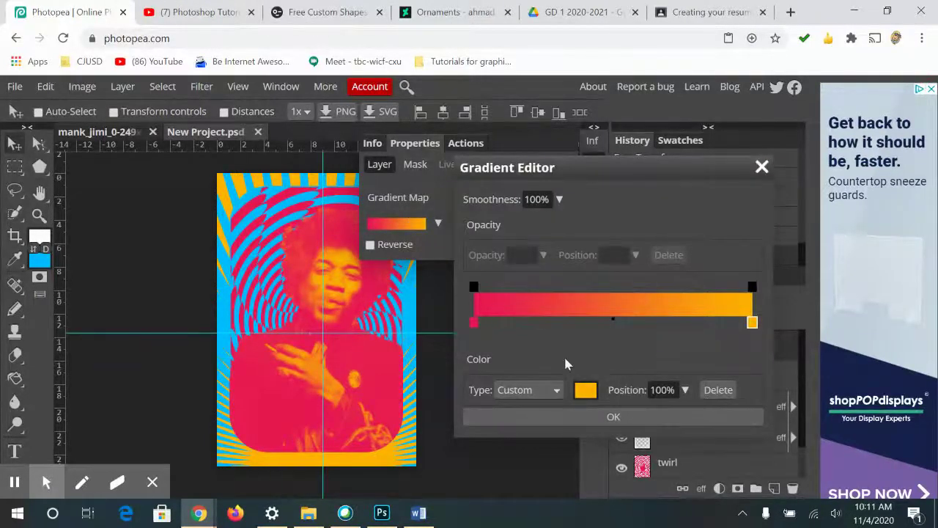
left_click(613, 417)
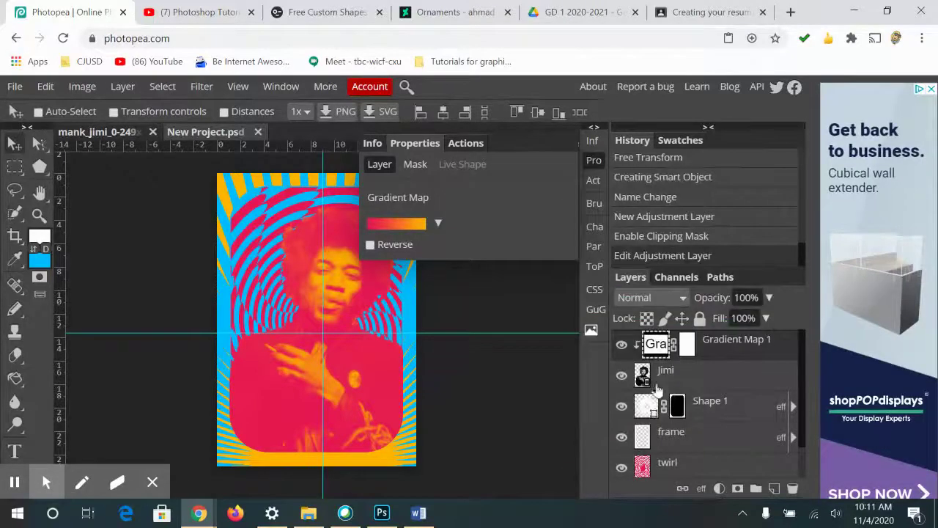
left_click(593, 159)
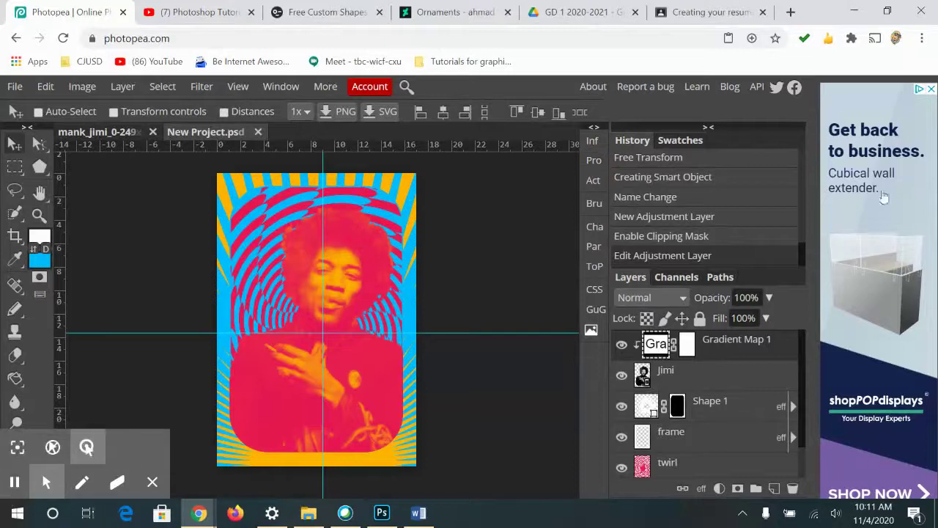
- Add a Stroke layer style to the Jimi layer with a size of 9 px
left_click(720, 378)
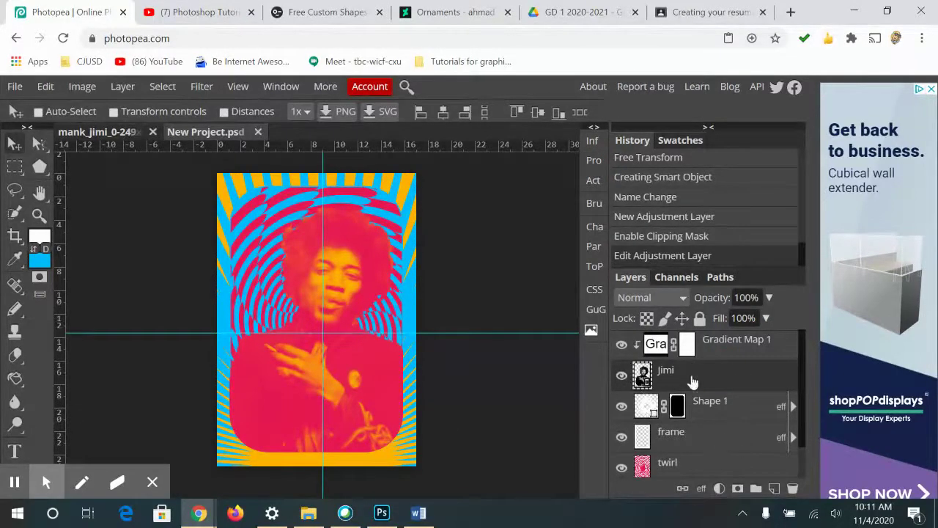
left_click(666, 375)
left_click(701, 489)
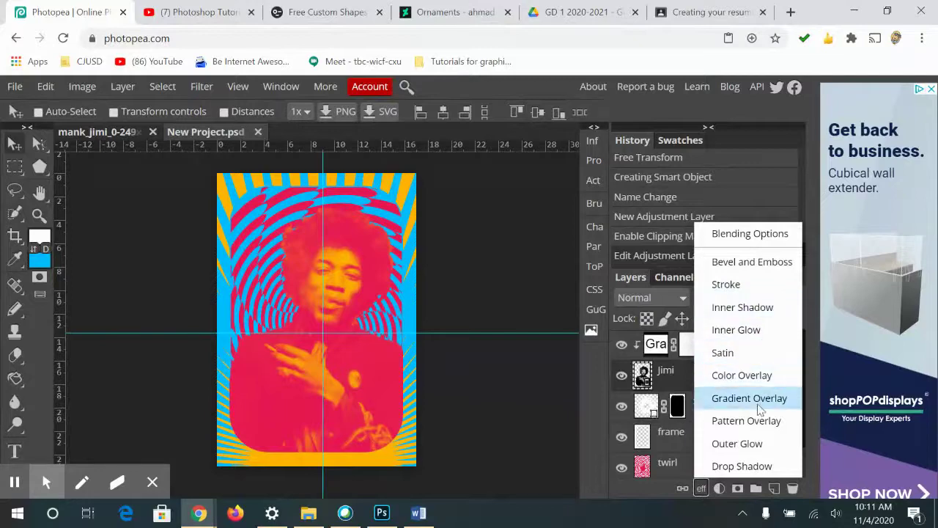
left_click(741, 284)
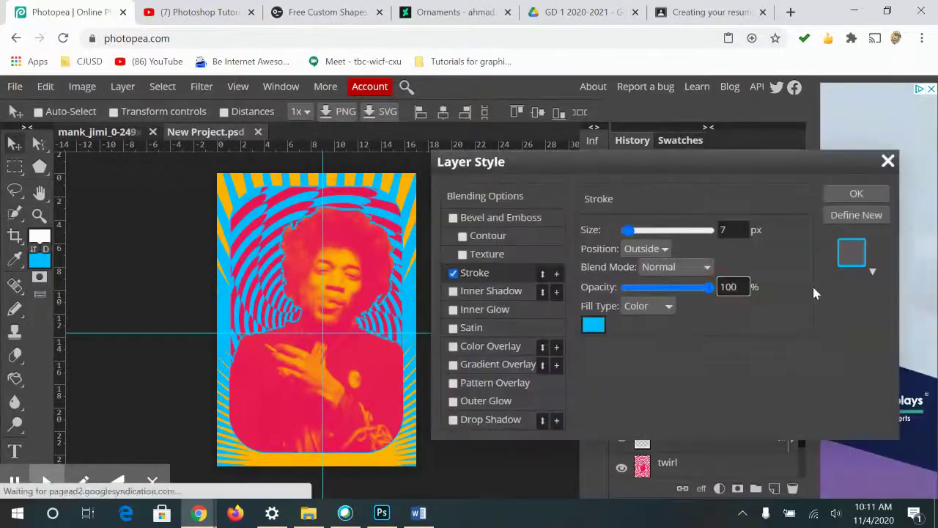
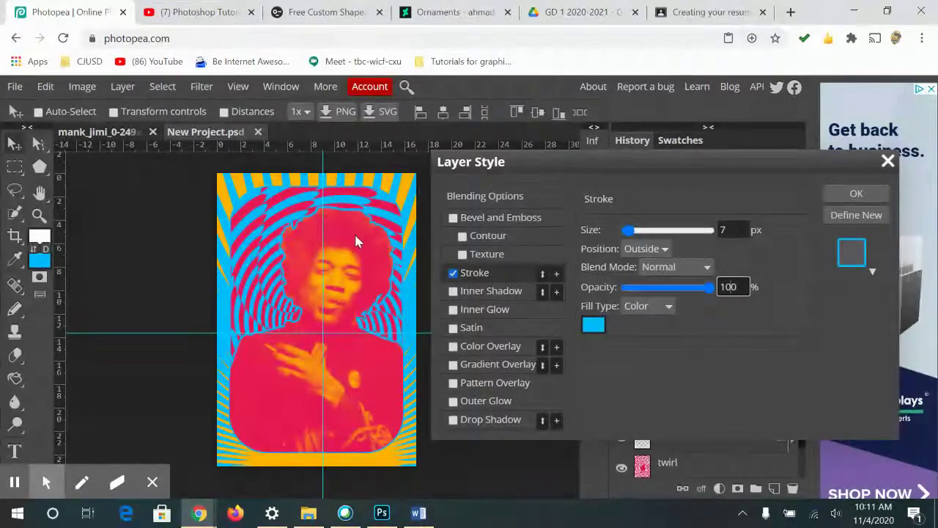
left_click(717, 231)
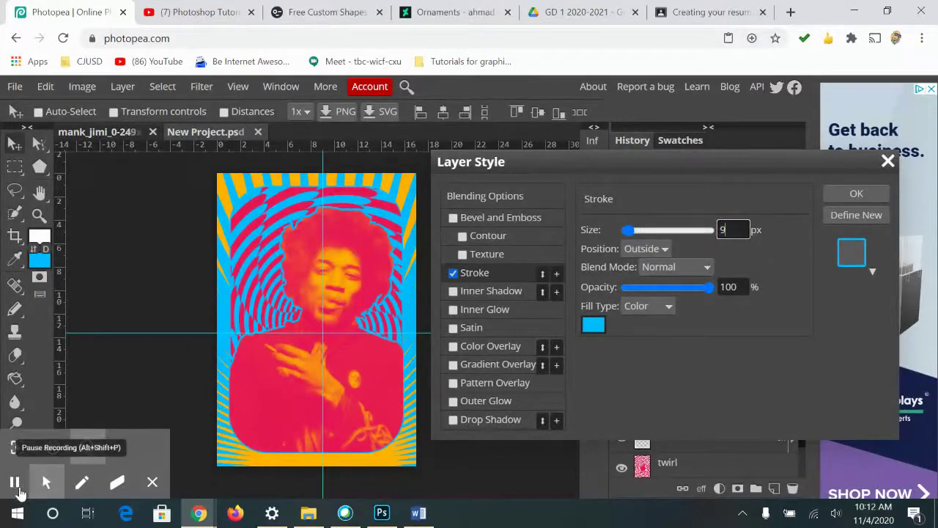
key("Return")
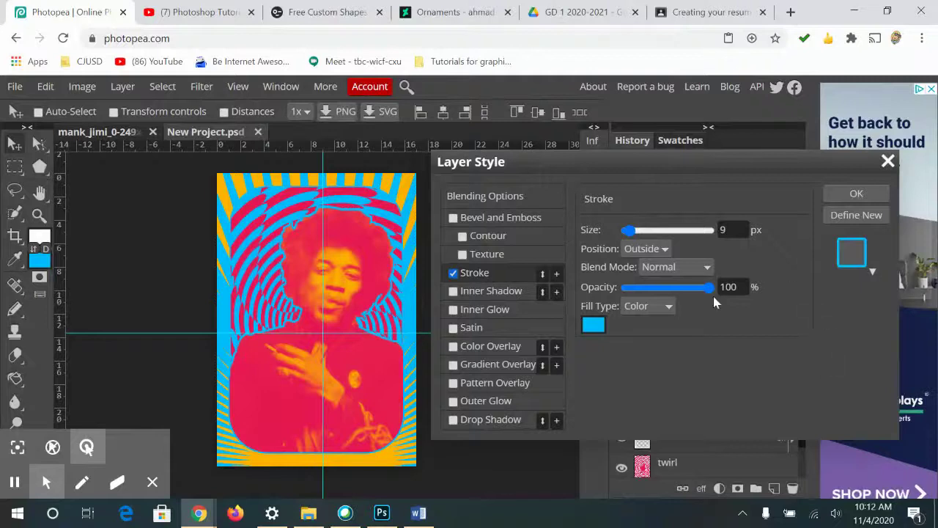
- Position the Jimi layer's stroke Outside, keep its color as 00bdff, and apply the layer style
left_click(645, 249)
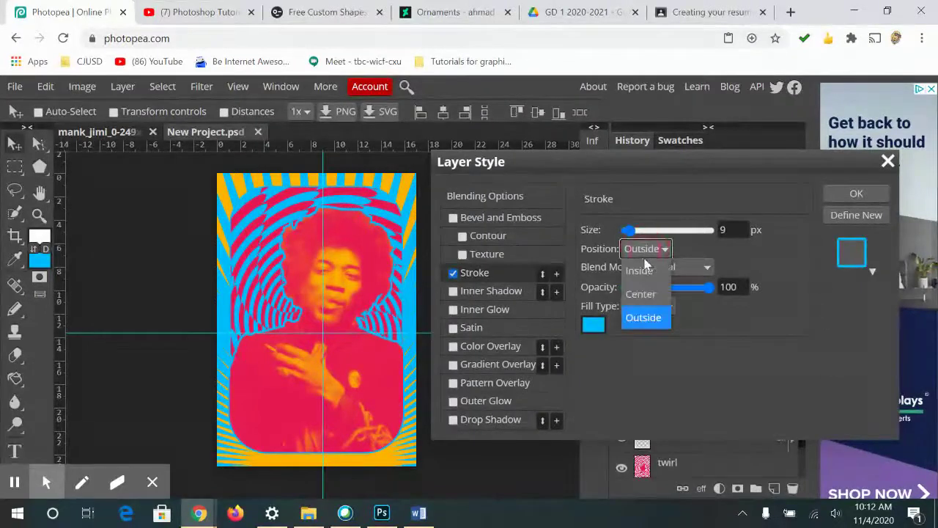
left_click(644, 316)
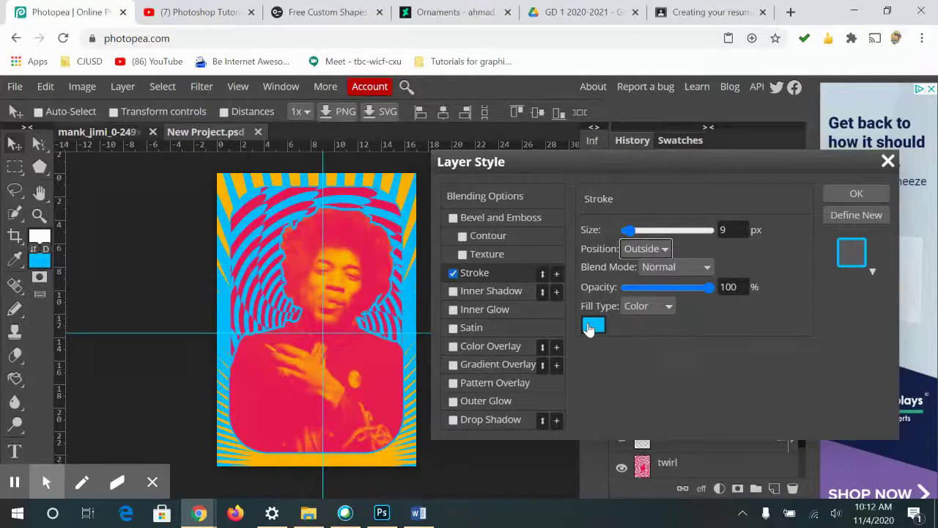
left_click(590, 327)
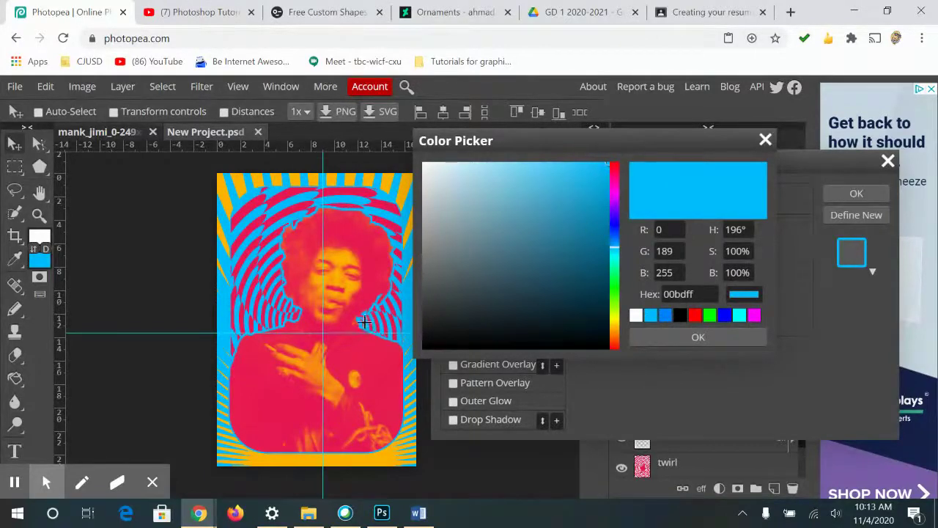
left_click(865, 207)
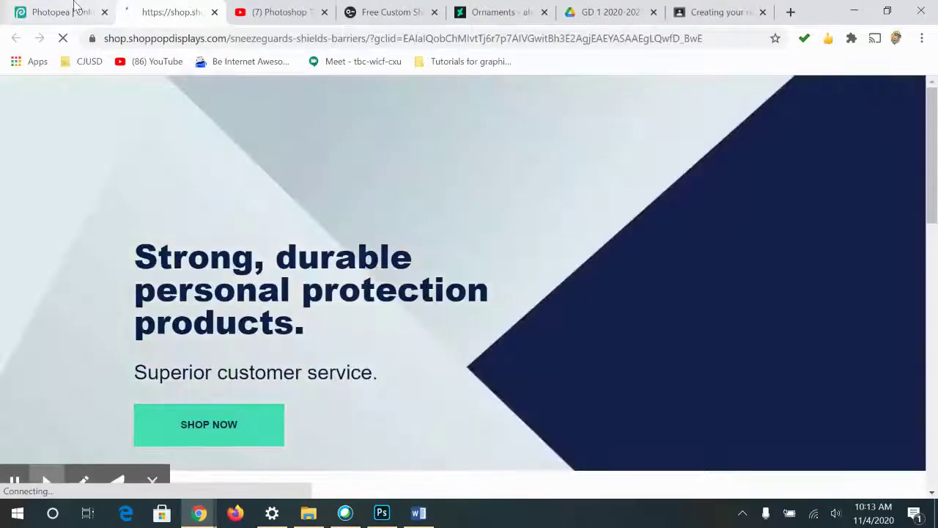
left_click(73, 8)
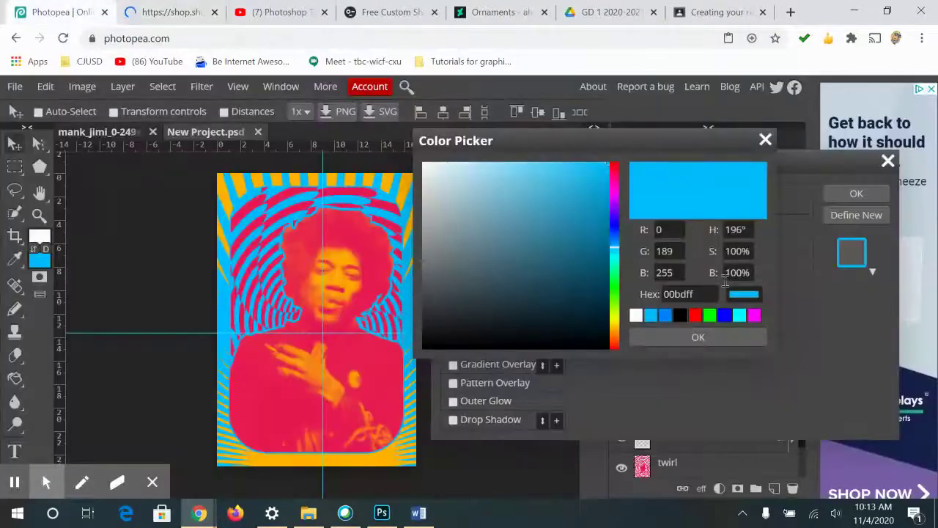
left_click(695, 341)
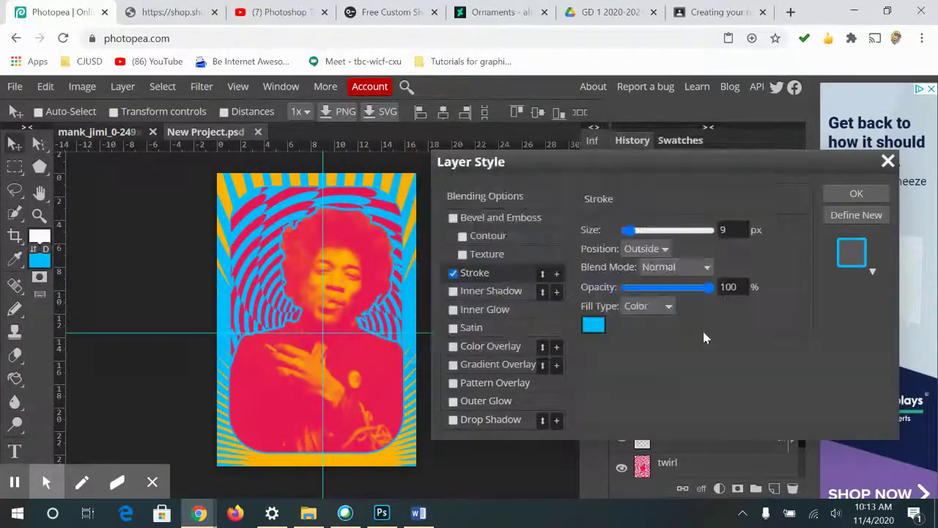
left_click(838, 198)
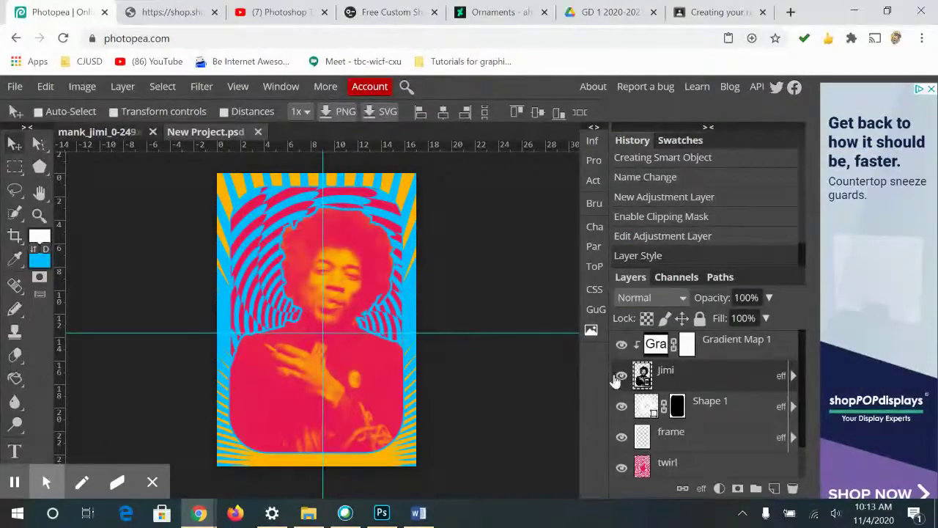
- Select the Gradient Map 1 layer and, for the Type tool, load the font file Belbott0.ttf from the bell_bottom_laser folder in Downloads
left_click(775, 347)
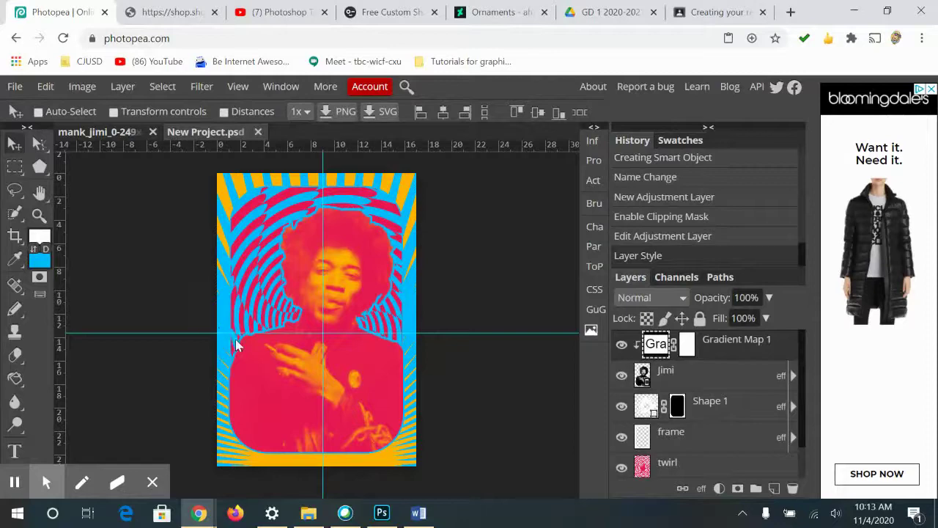
left_click(14, 452)
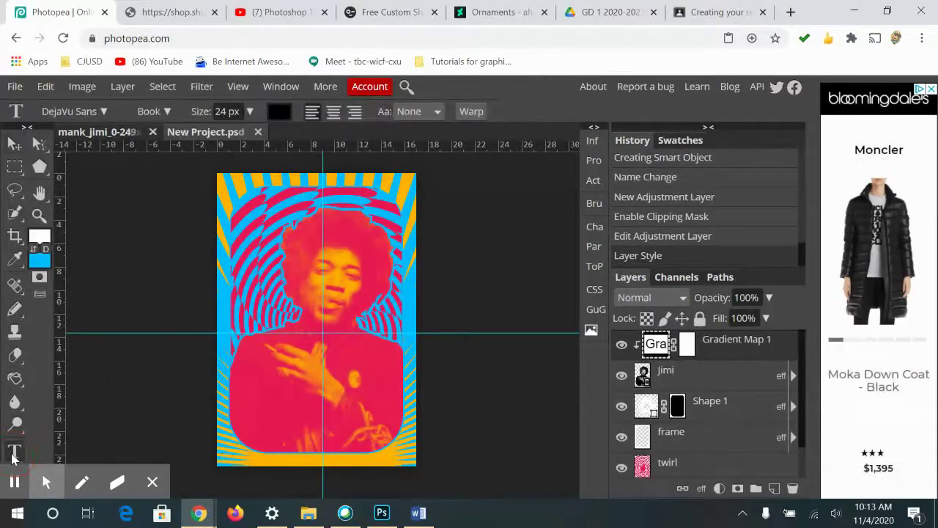
left_click(15, 482)
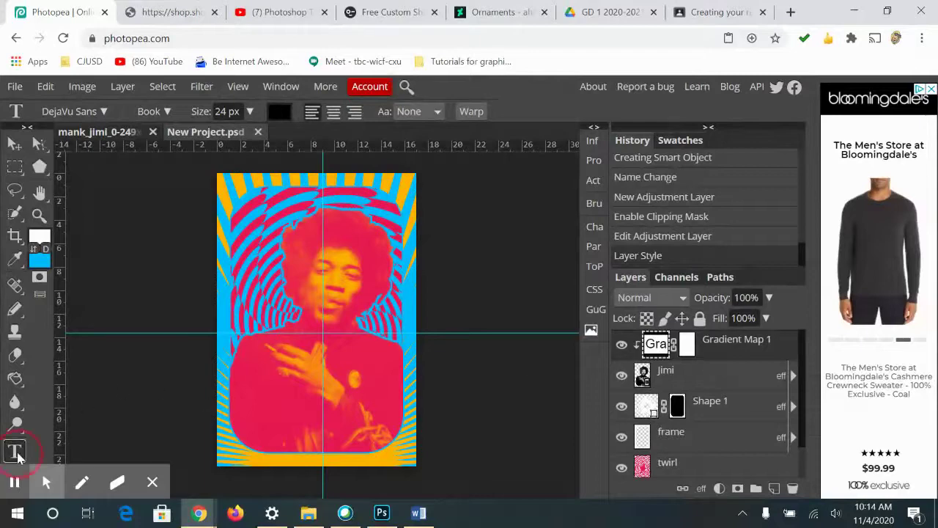
left_click(103, 113)
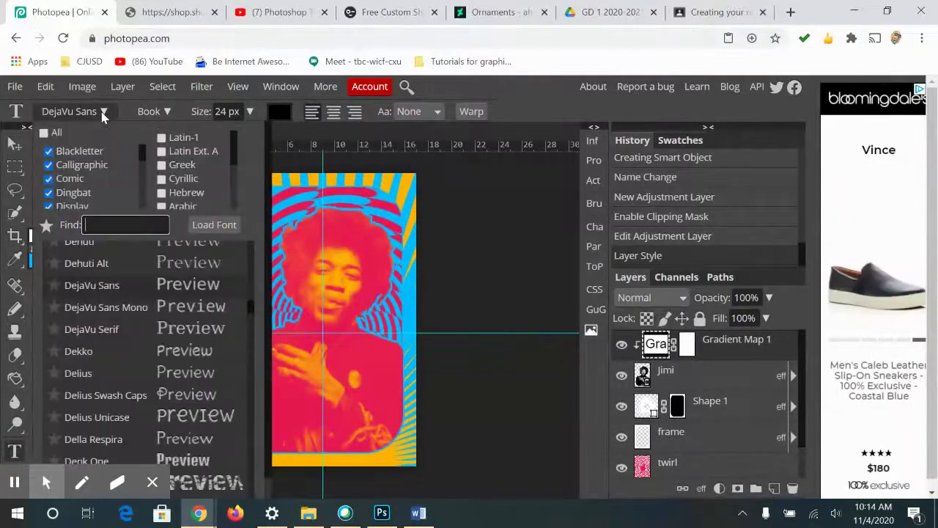
left_click(213, 229)
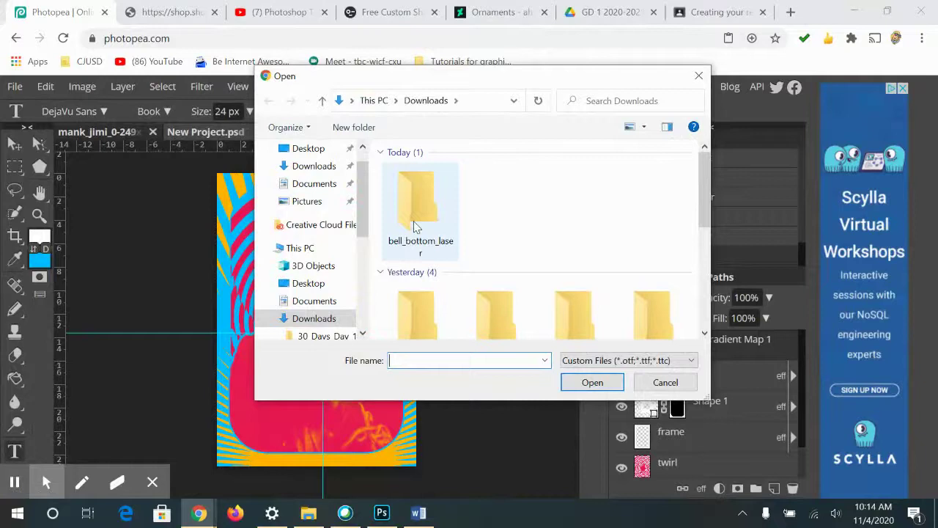
double_click(414, 227)
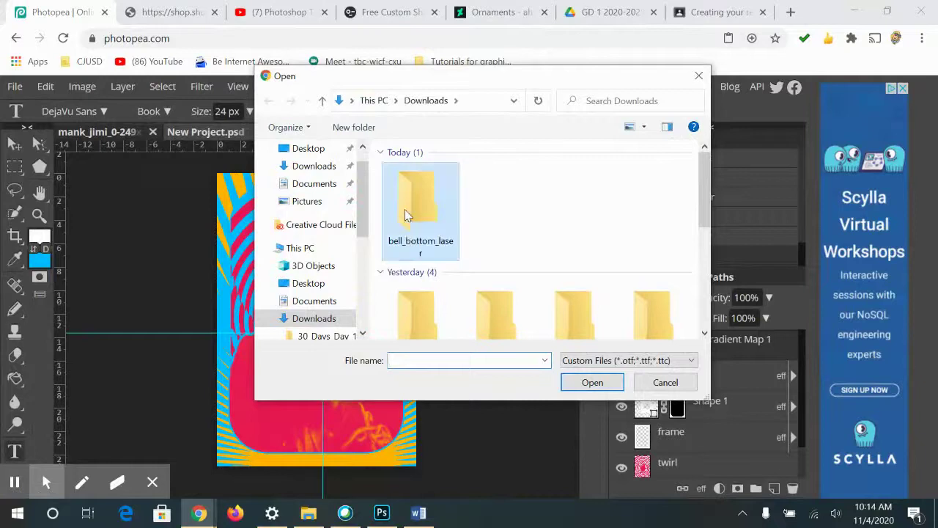
left_click(410, 179)
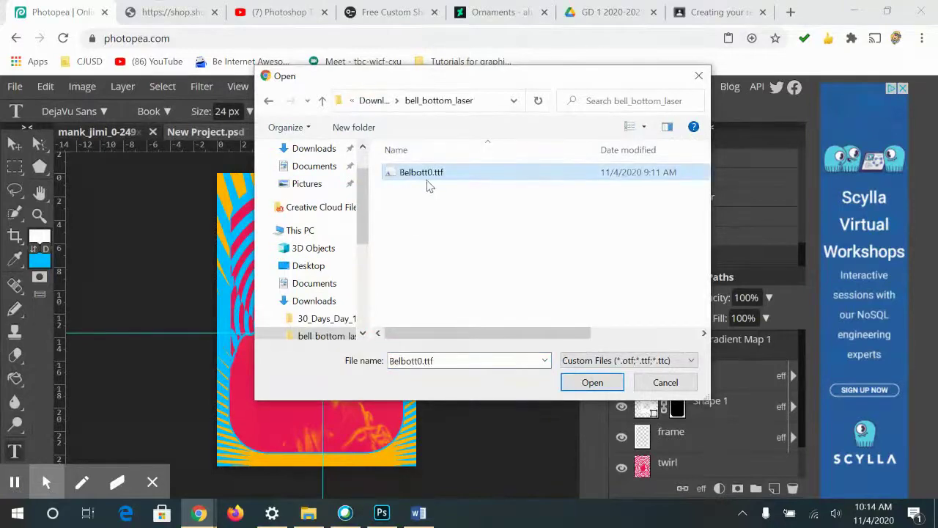
left_click(412, 178)
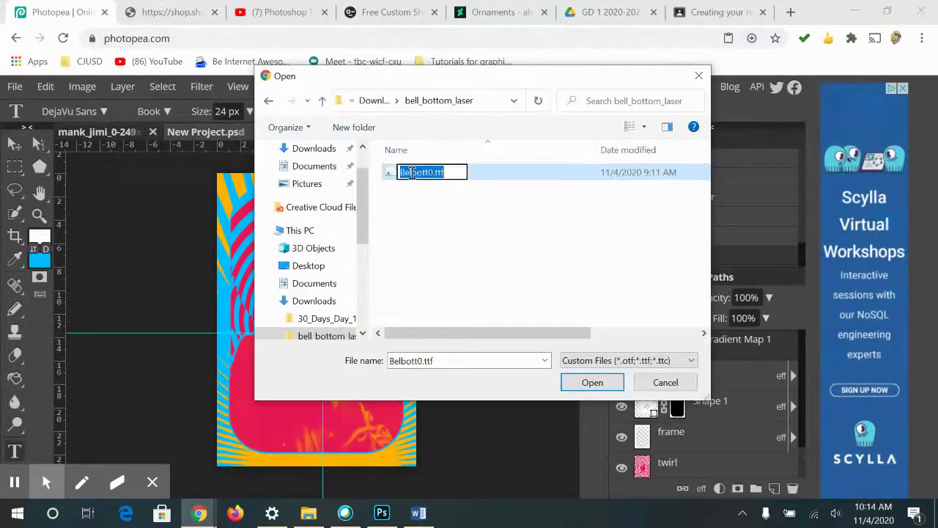
double_click(485, 179)
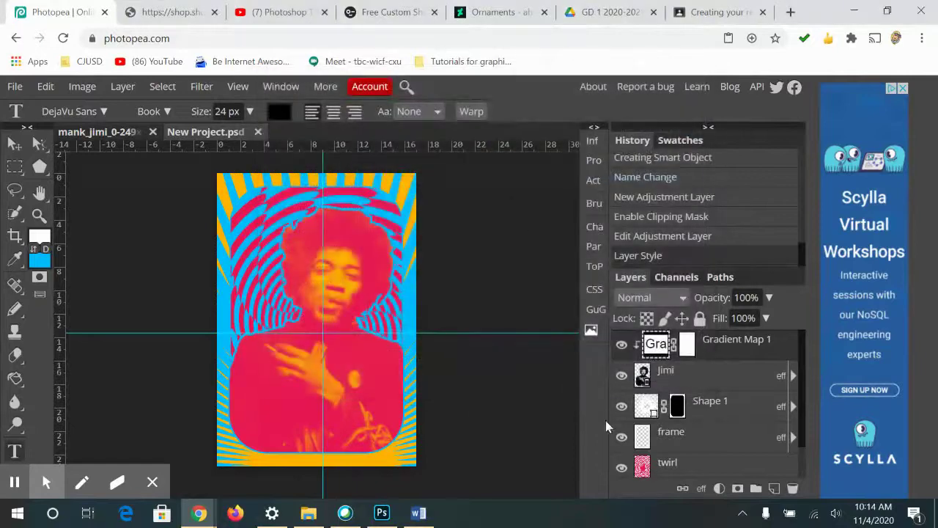
- Search the fonts for "bell" and choose BellBottom.Laser as the text font
left_click(78, 110)
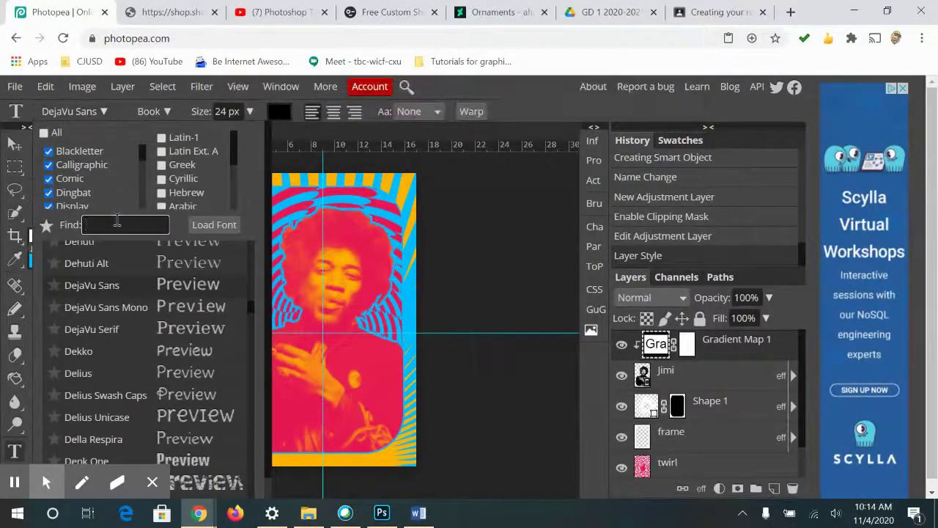
type("bell")
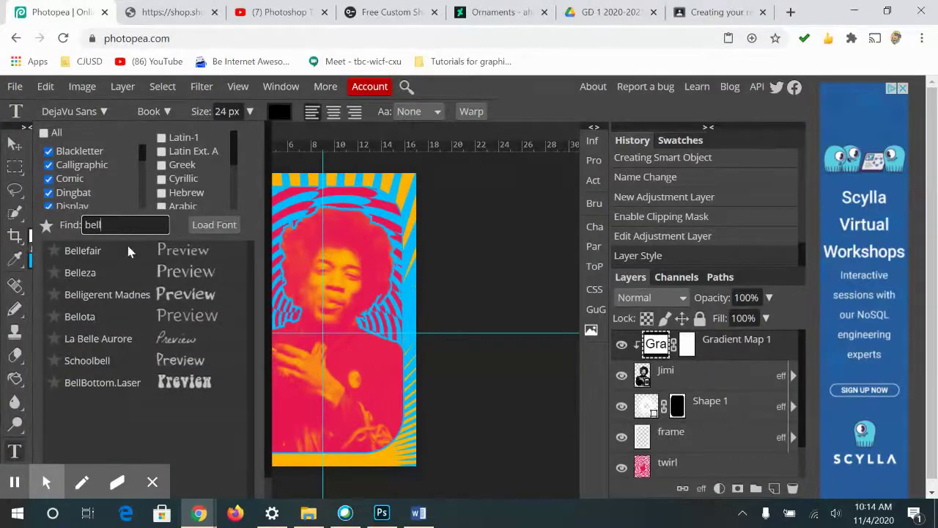
left_click(102, 382)
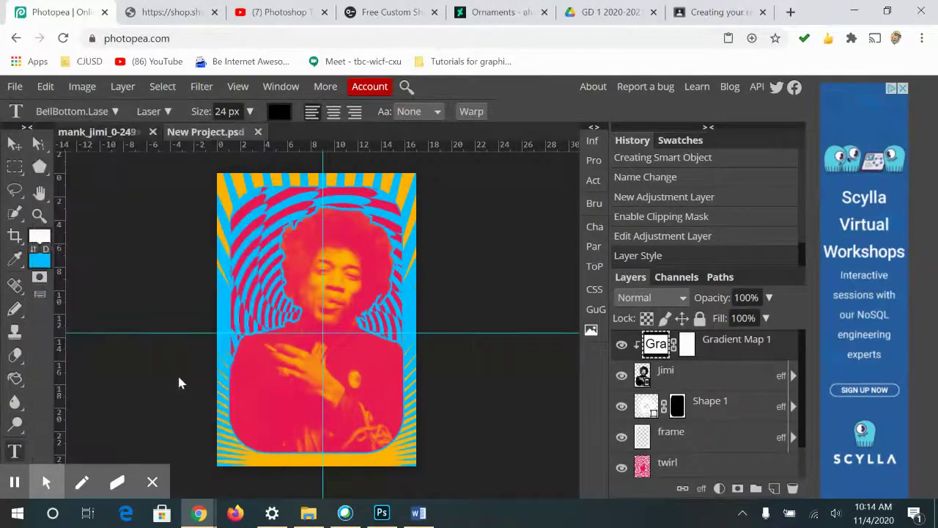
- Add the title text "JIMI HENDRIX" above the portrait and set its size to 125 px
left_click(322, 204)
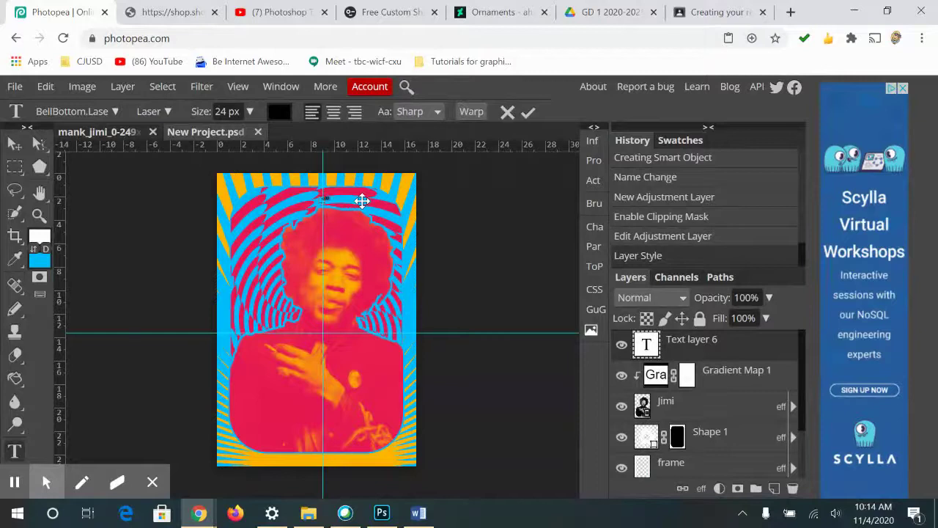
type("JIMI HENDRIX")
left_click(249, 111)
left_click_drag(248, 136, 244, 139)
left_click_drag(246, 138, 255, 138)
- Change the title text color to white and move the title over the vertical guide near the poster's upper edge
left_click(278, 114)
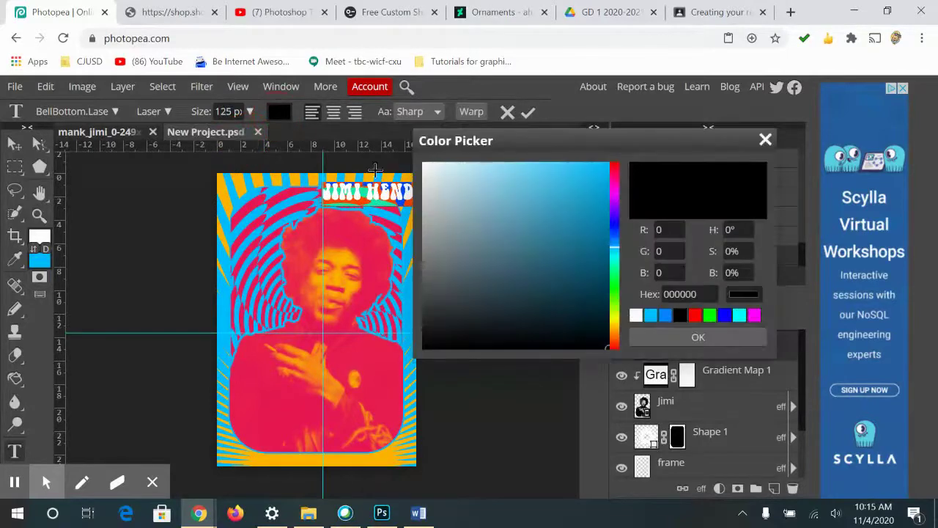
left_click(440, 183)
left_click(424, 164)
left_click(700, 339)
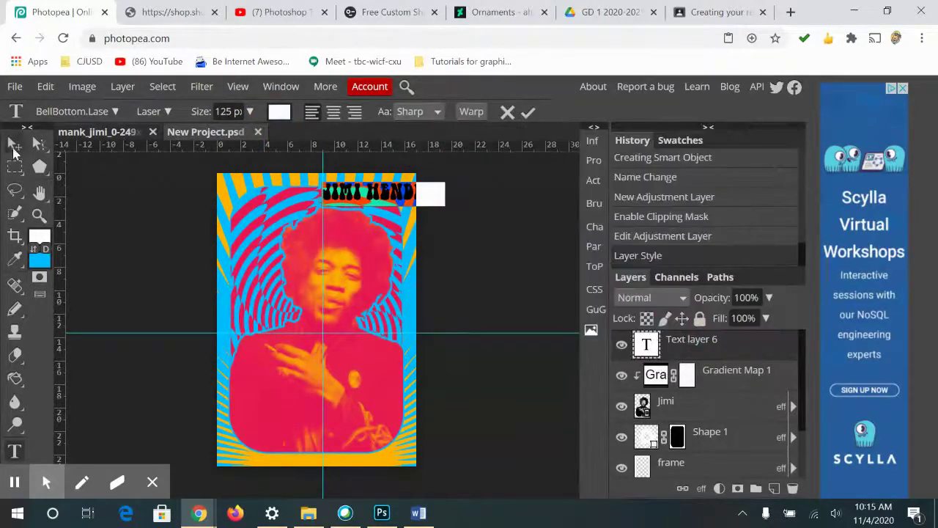
left_click(15, 142)
left_click_drag(358, 198, 295, 199)
- Set the tracking of the whole JIMI HENDRIX title to 186% and shift the title left to fit the poster
key("t")
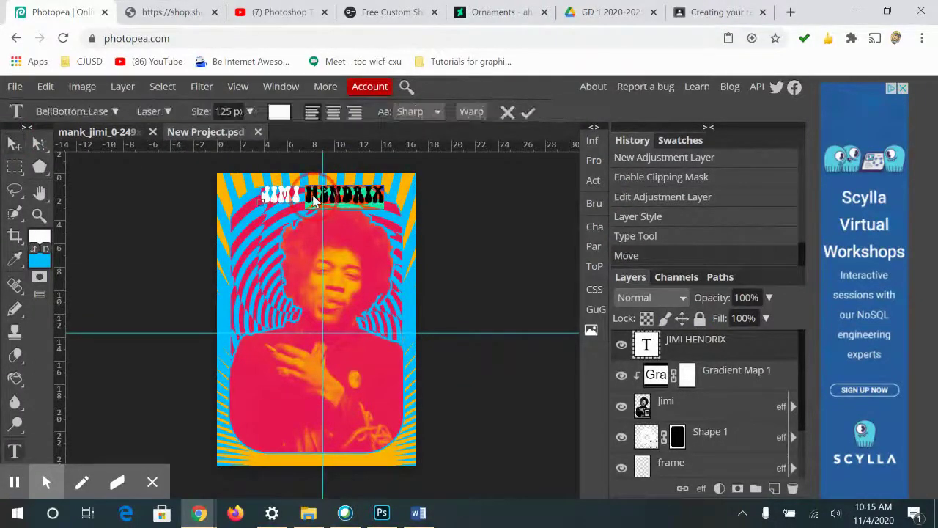
double_click(313, 199)
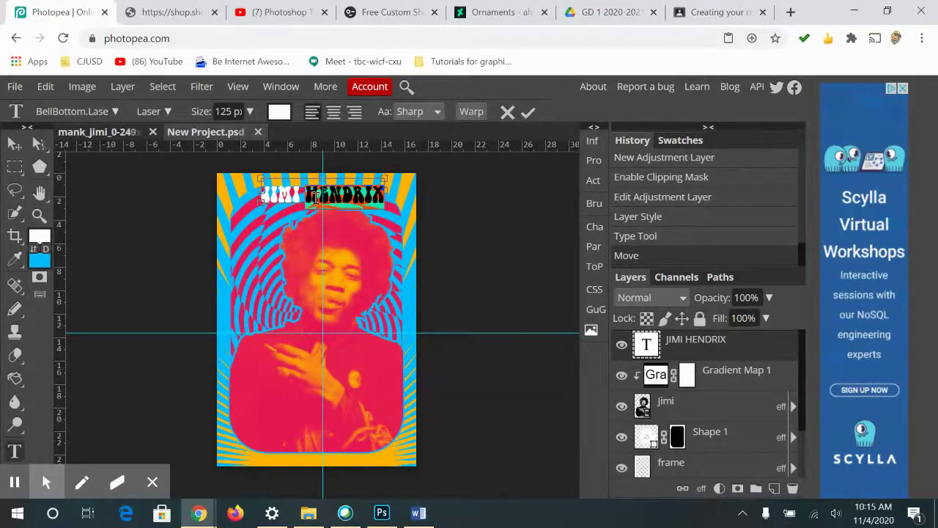
key("ctrl+a")
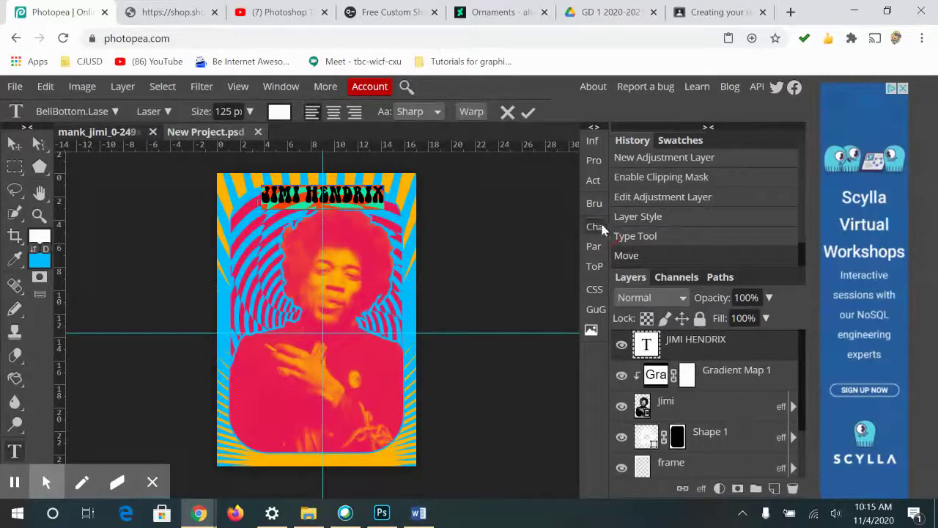
left_click(596, 228)
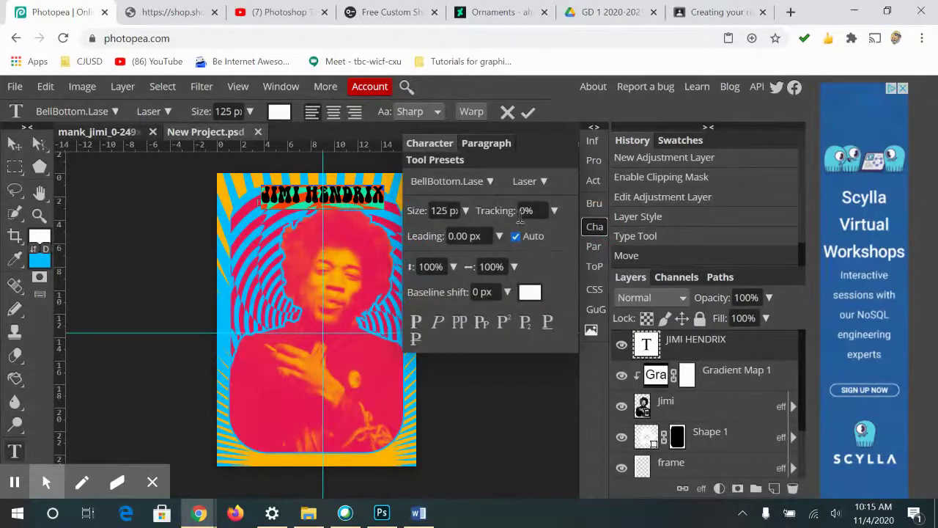
left_click(554, 211)
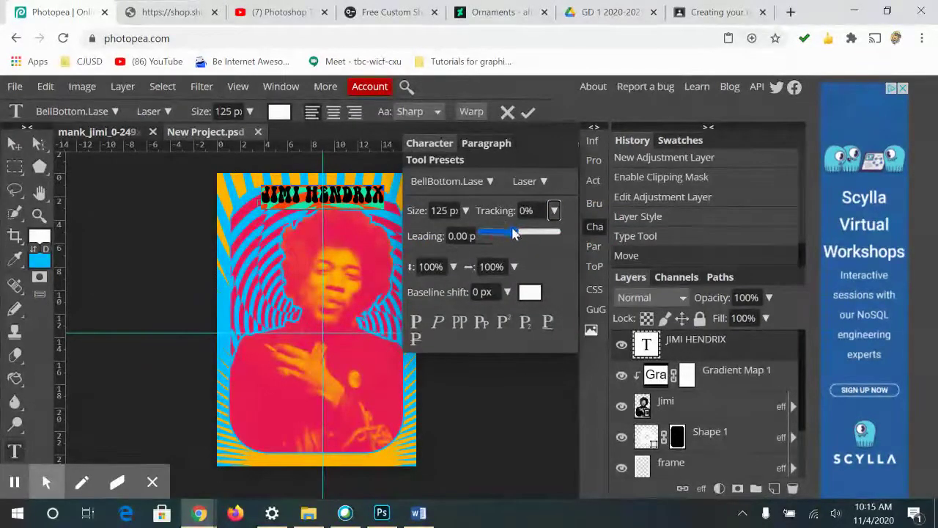
mouse_move(505, 233)
left_mouse_down()
mouse_move(526, 235)
mouse_move(516, 237)
left_mouse_up()
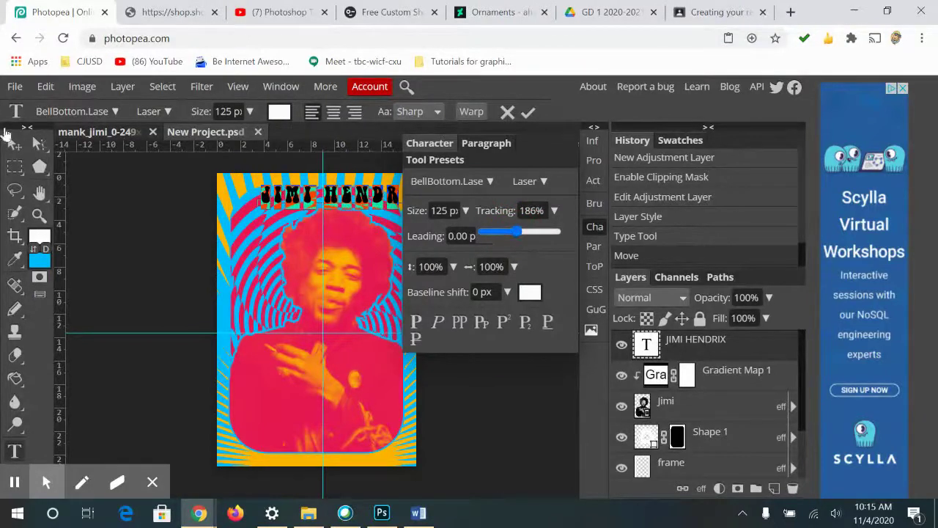
left_click(24, 148)
left_click_drag(364, 204, 336, 204)
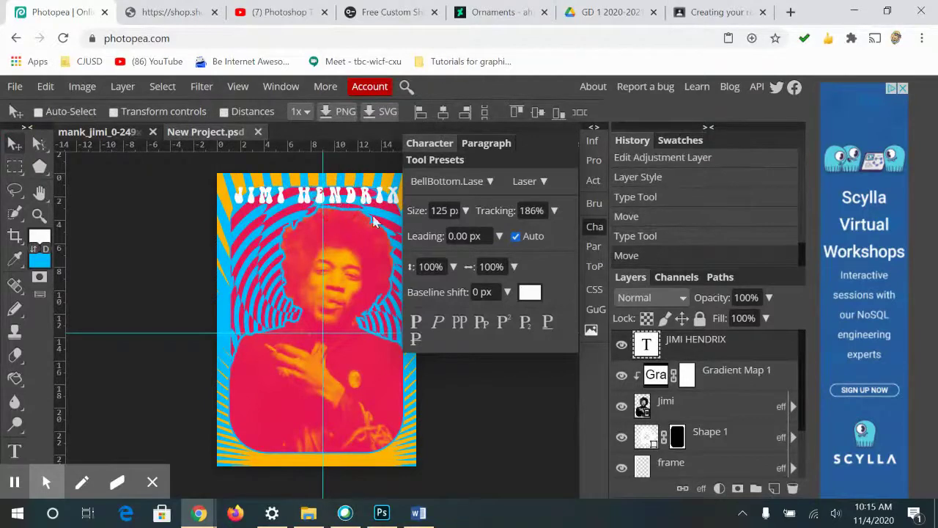
- Set the title's tracking to 127% and reposition it slightly lower, centered above the portrait
left_click(554, 210)
left_click(518, 233)
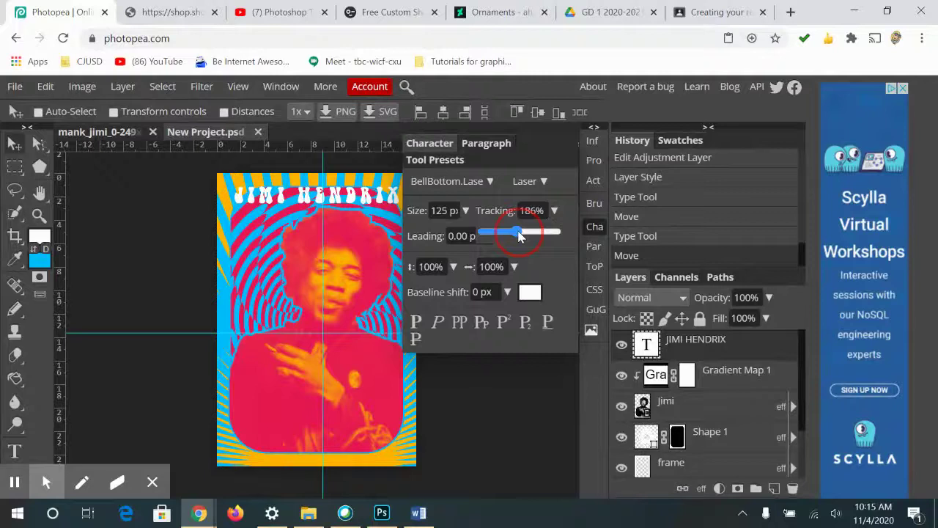
left_click_drag(519, 234, 516, 235)
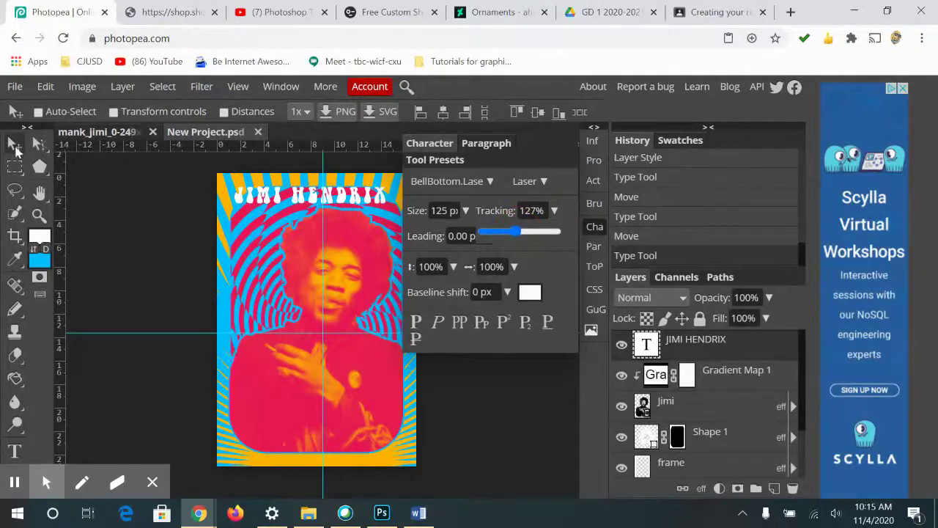
left_click(594, 229)
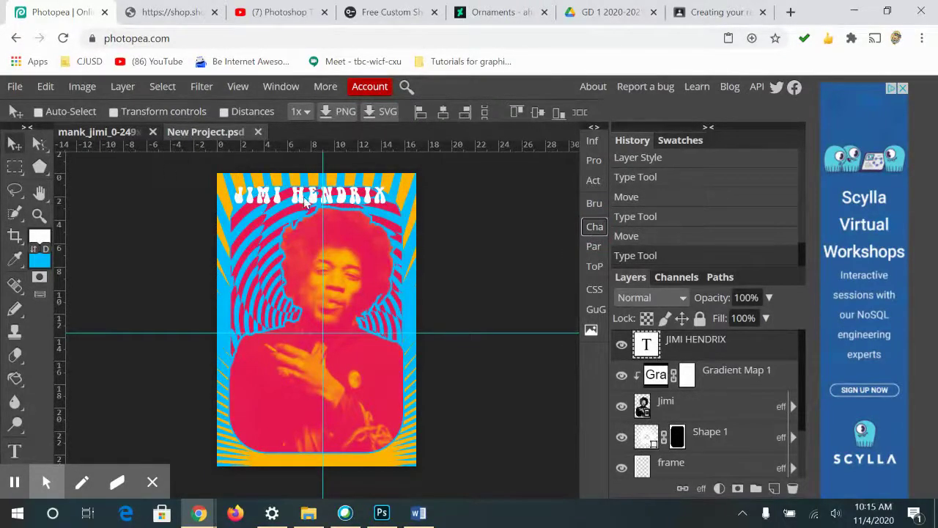
left_click_drag(305, 203, 311, 209)
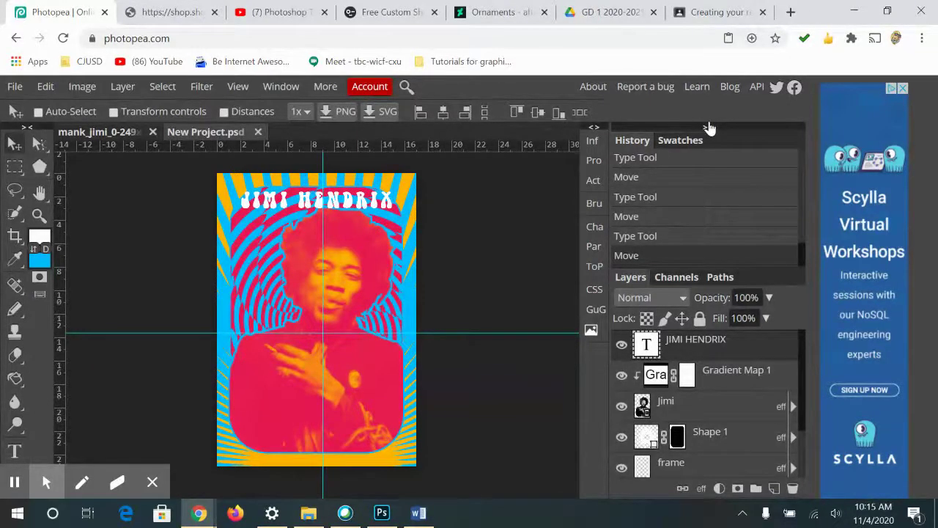
left_click(14, 481)
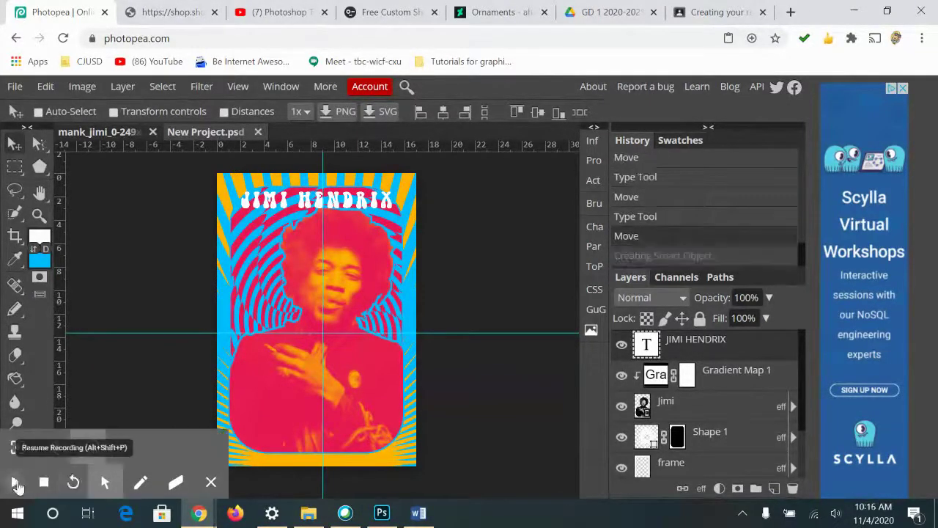
left_click(15, 482)
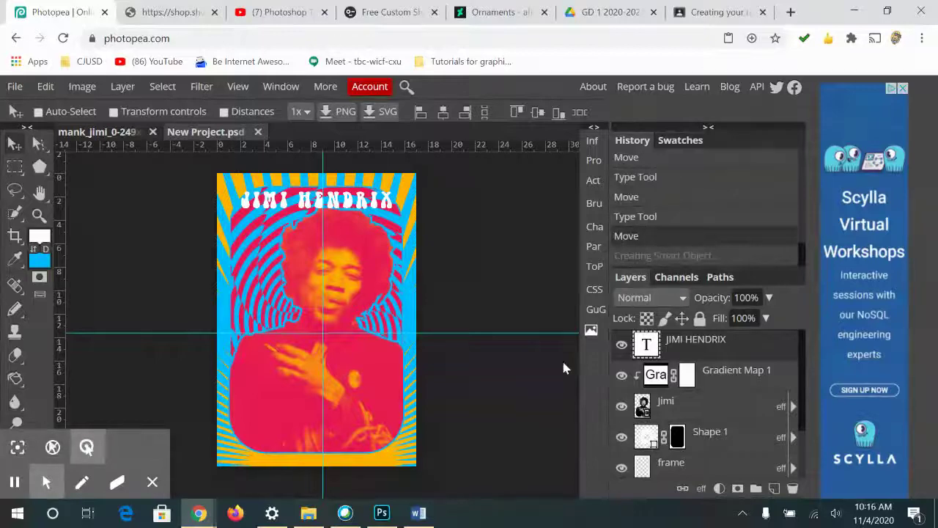
- Convert the JIMI HENDRIX text layer to a Smart Object
right_click(709, 354)
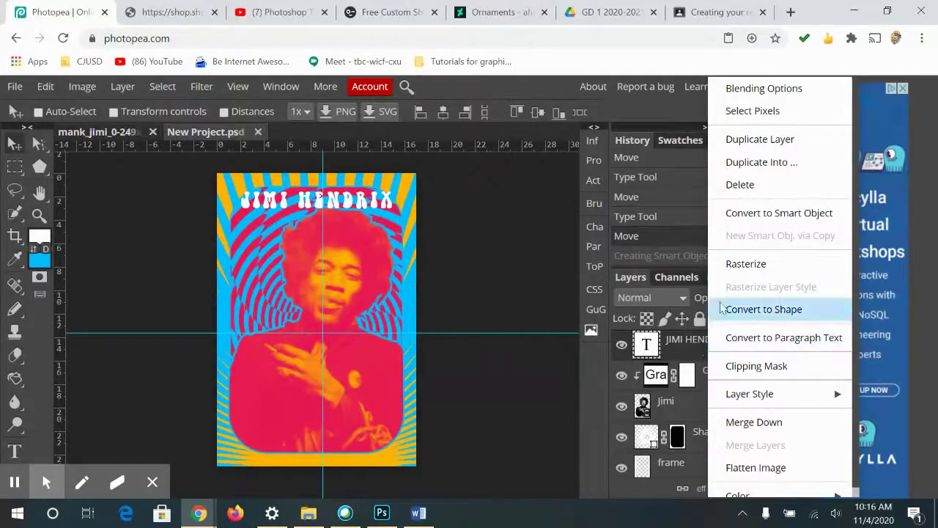
left_click(761, 223)
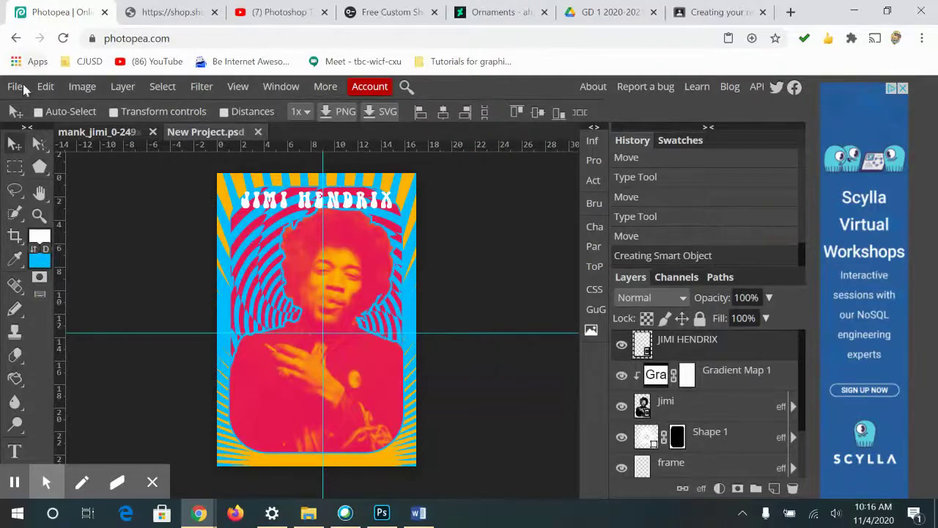
- Warp the right half of the JIMI HENDRIX title, bending its end downward and raising its middle to arch over the hair
left_click(45, 86)
mouse_move(165, 449)
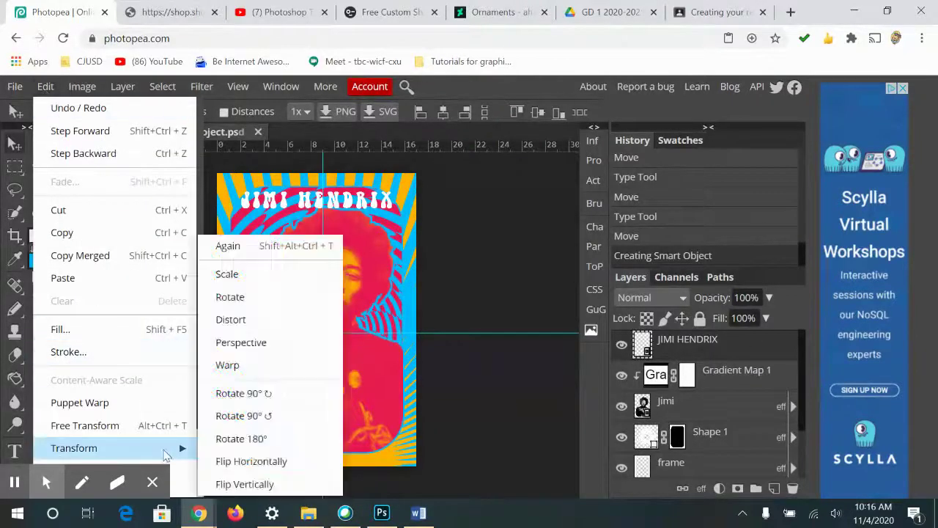
left_click(229, 365)
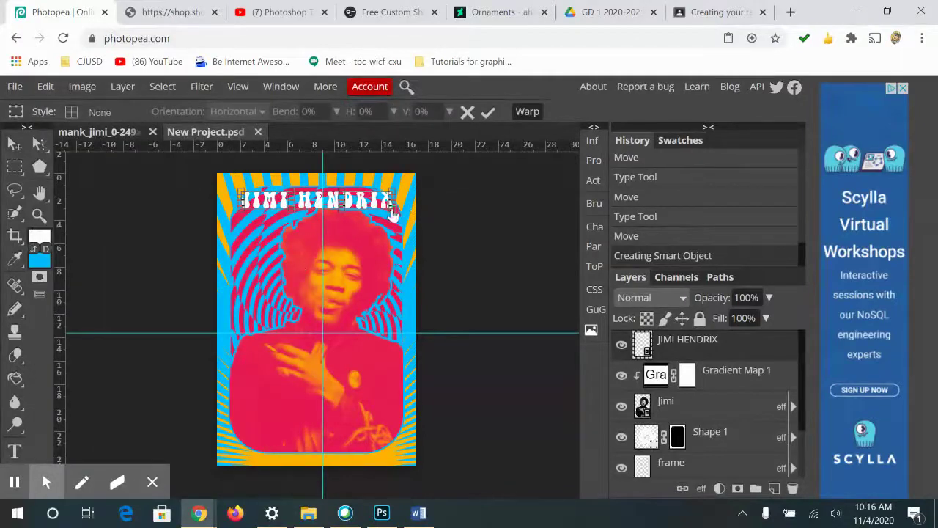
key("ctrl+plus")
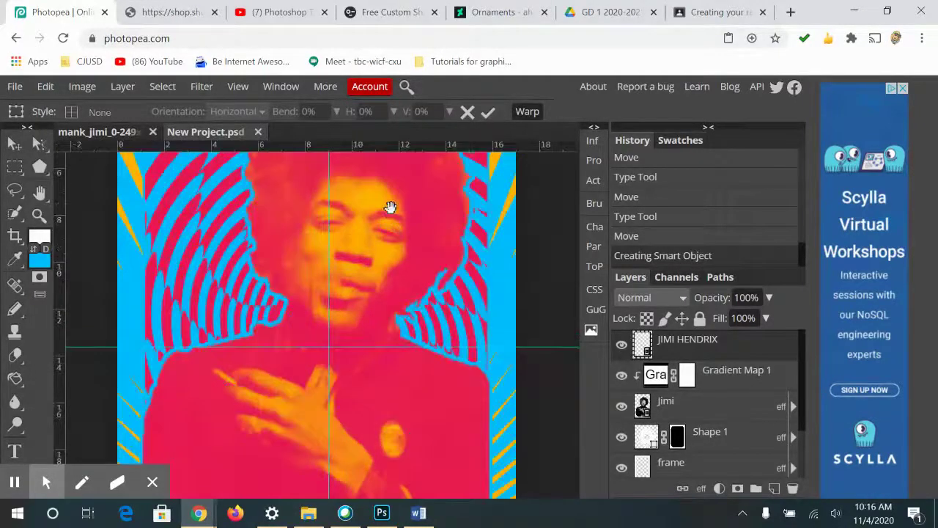
left_click_drag(390, 208, 397, 407)
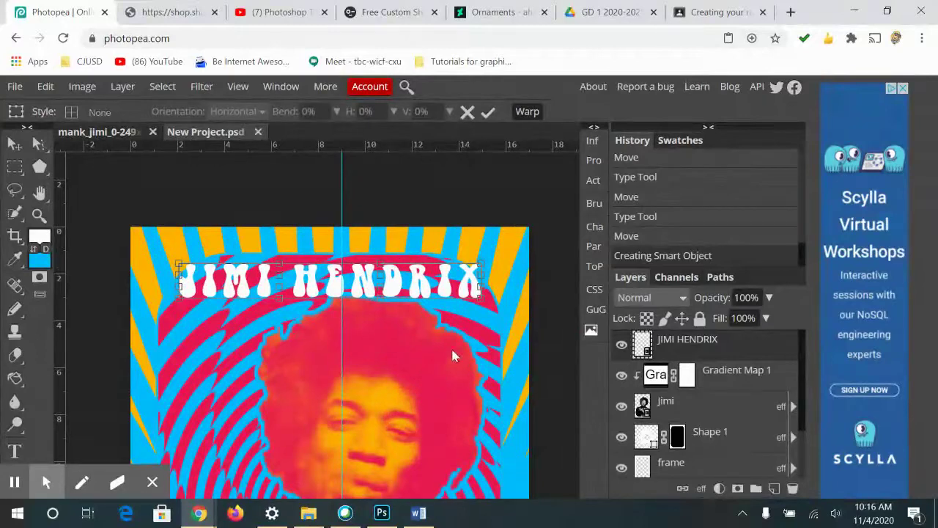
key("ctrl+plus")
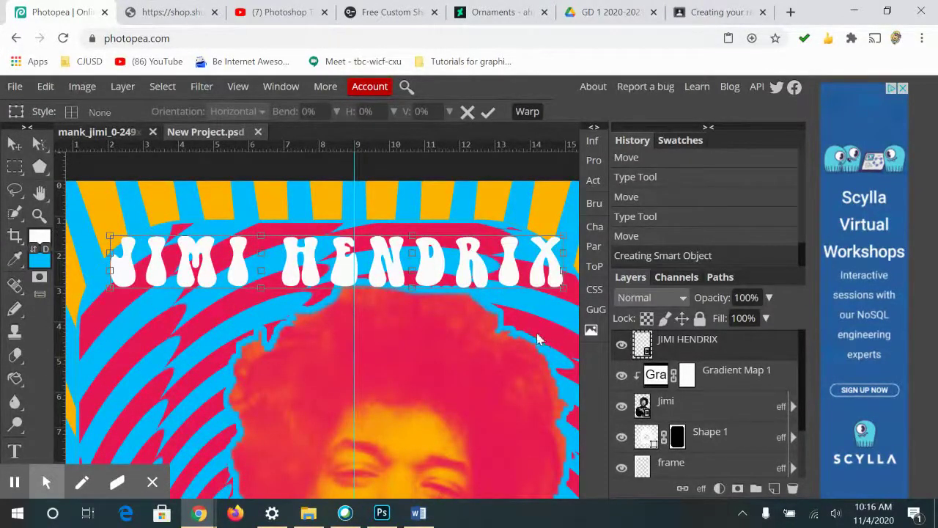
left_click_drag(535, 332, 513, 315)
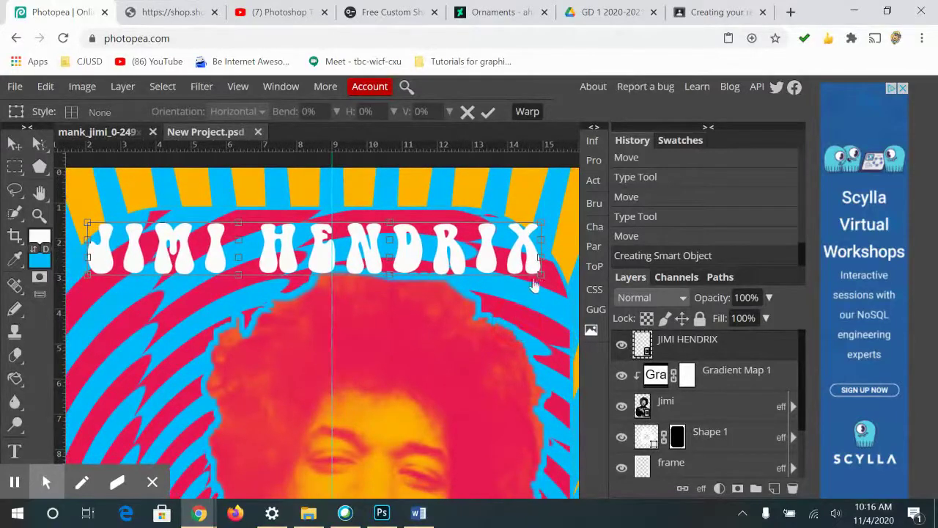
left_click_drag(542, 278, 564, 327)
left_click_drag(541, 223, 559, 260)
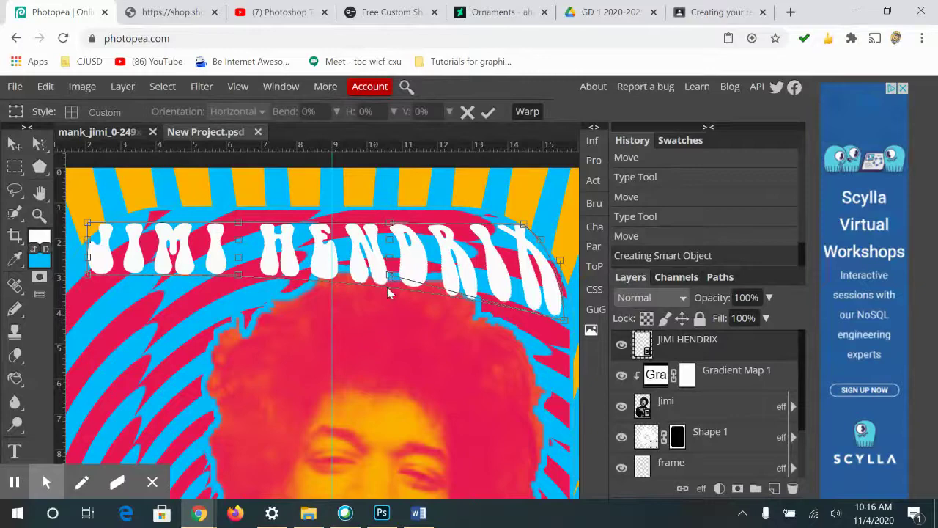
left_click_drag(392, 280, 395, 191)
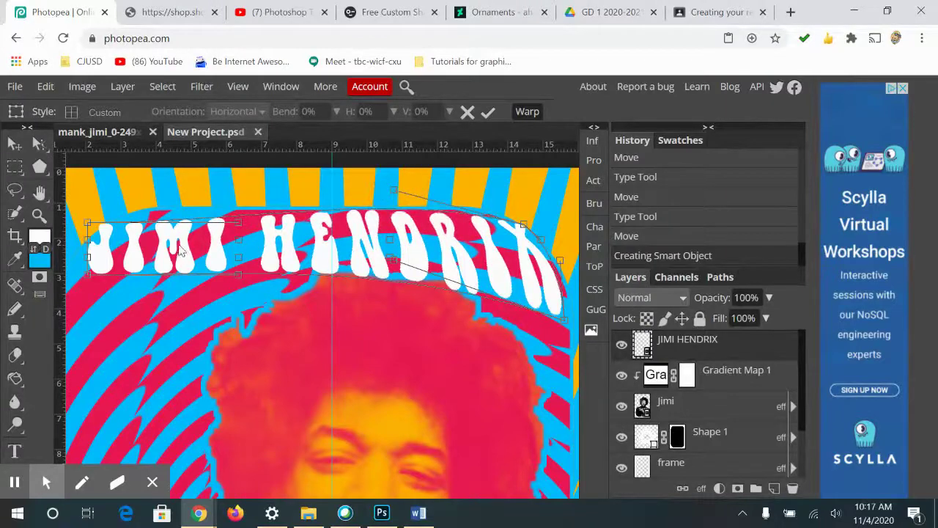
- Warp the left half of the title to match, raising its middle and flaring the J end down and outward
left_click_drag(243, 230, 241, 201)
left_click_drag(87, 222, 96, 228)
mouse_move(88, 276)
left_mouse_down()
mouse_move(64, 293)
mouse_move(75, 284)
left_mouse_up()
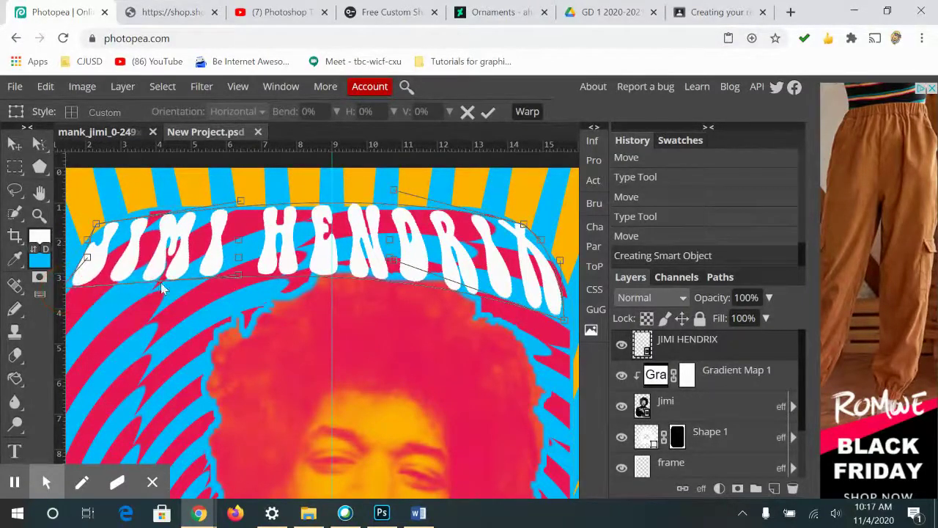
left_click_drag(238, 284, 251, 269)
left_click_drag(88, 262, 85, 240)
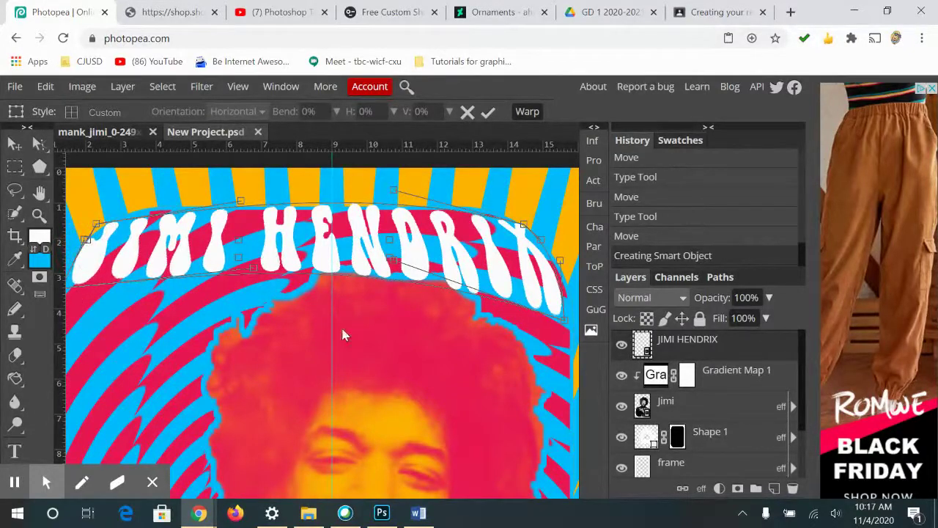
- Refine the upper curve of the JIMI HENDRIX warp, raising its left part and lowering its right part slightly to even out the arch
left_click_drag(379, 324, 387, 256)
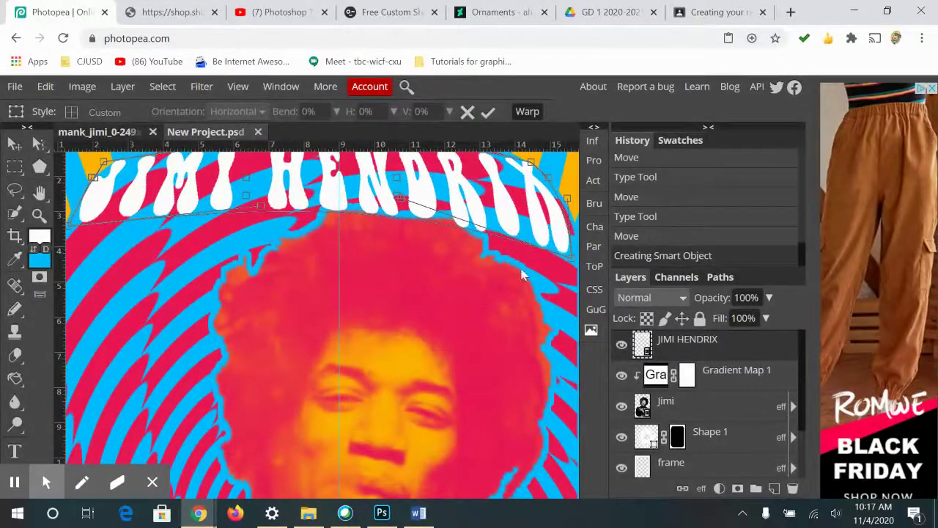
left_click_drag(372, 316, 419, 403)
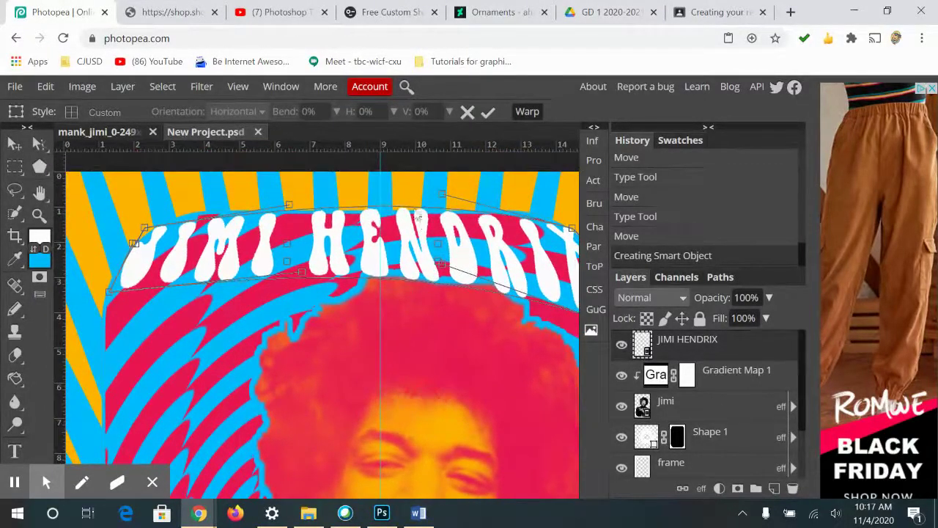
left_click(445, 199)
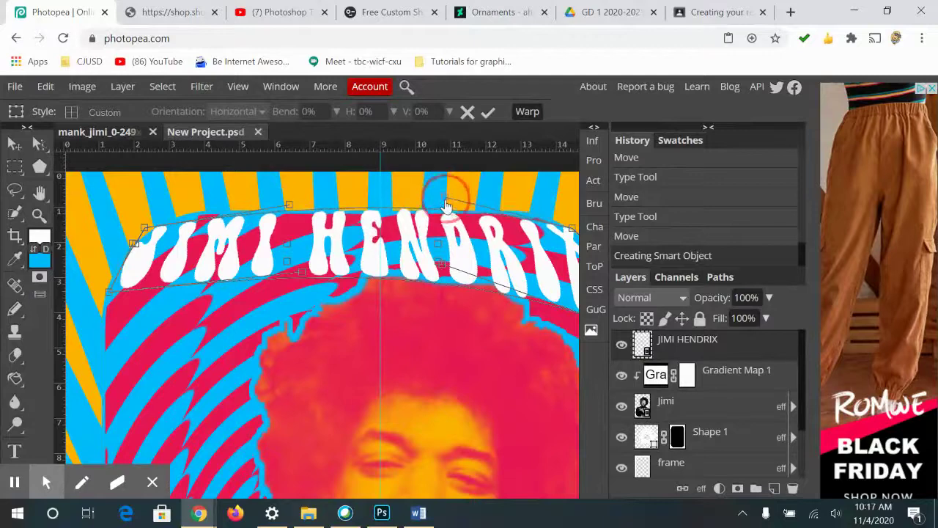
left_click_drag(291, 208, 264, 192)
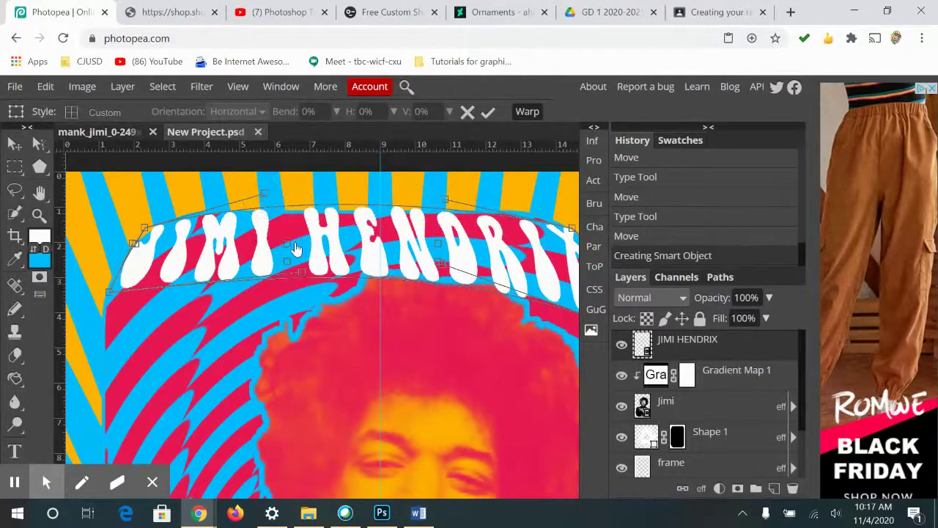
left_click_drag(287, 245, 290, 267)
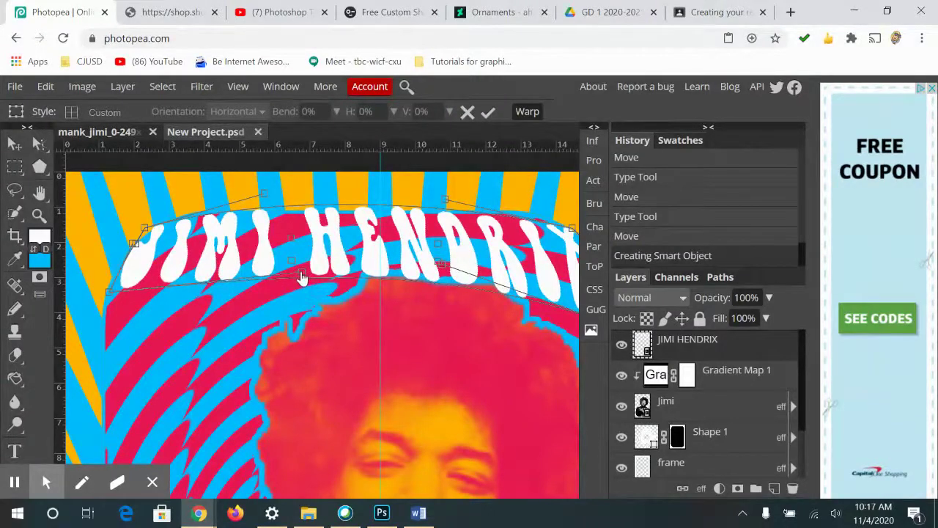
- Lower the bottom edge of the title's warp slightly around the middle, closer to the hair, and apply the warp
left_click_drag(303, 279, 305, 284)
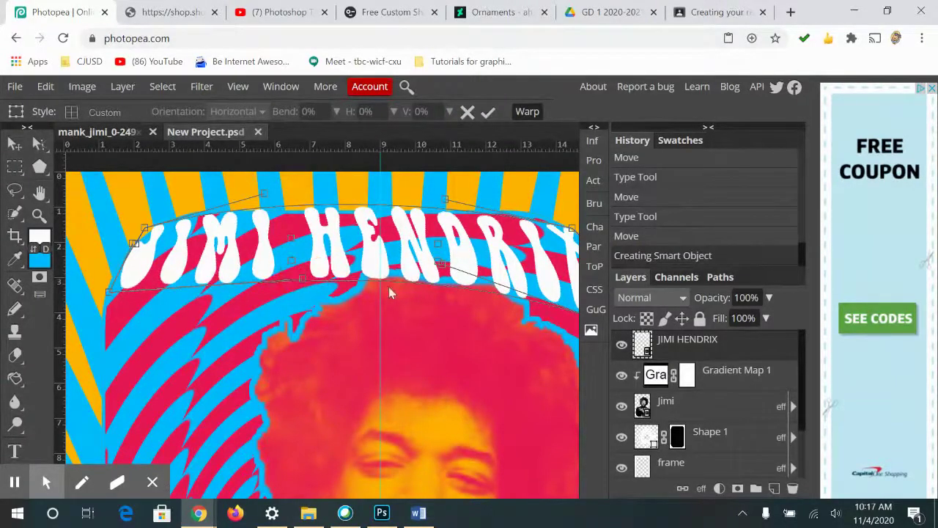
mouse_move(439, 263)
left_mouse_down()
mouse_move(437, 286)
mouse_move(439, 271)
left_mouse_up()
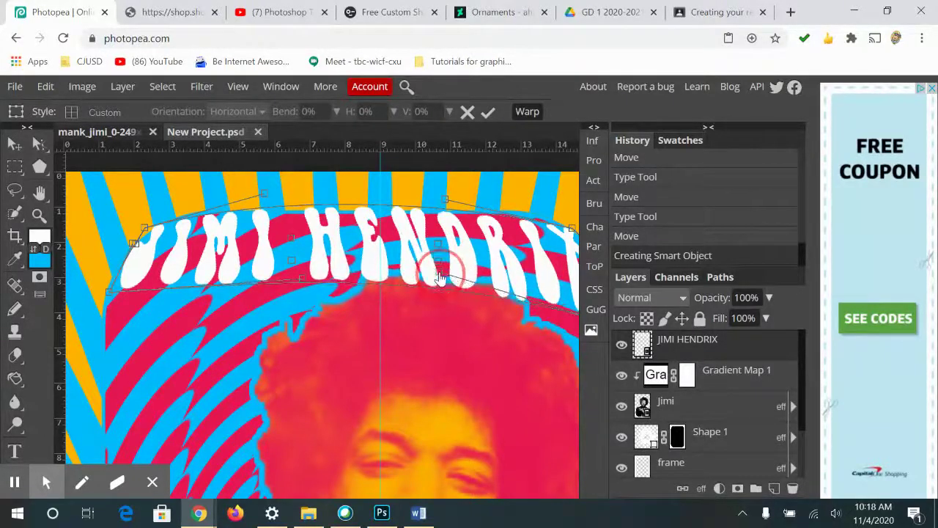
left_click_drag(300, 279, 309, 292)
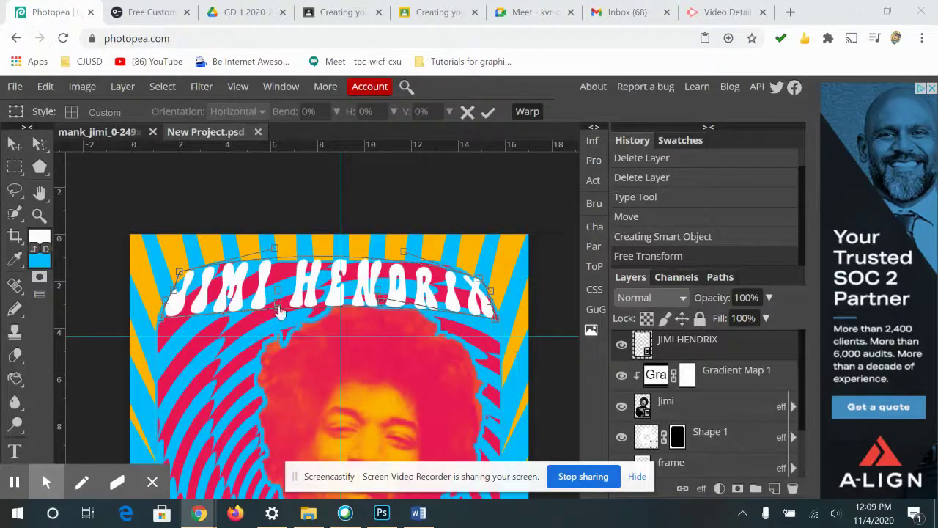
left_click(279, 300)
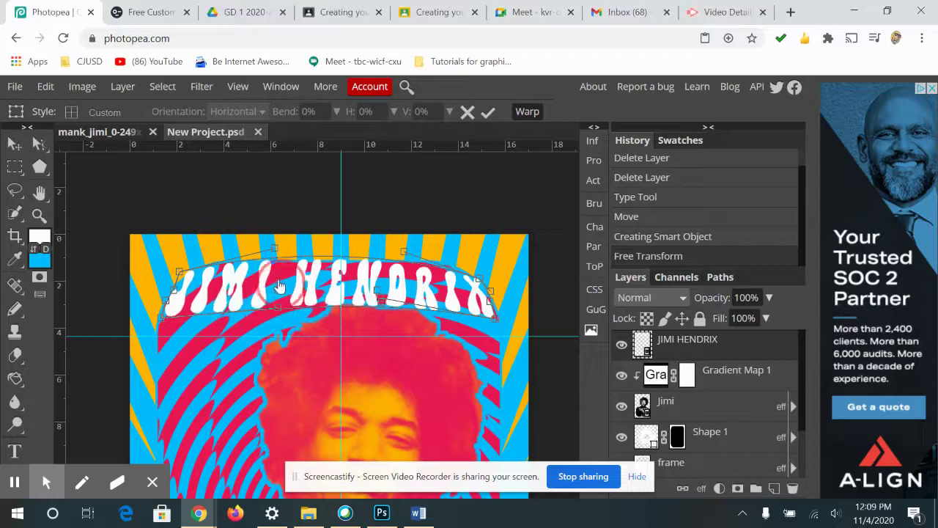
key("Return")
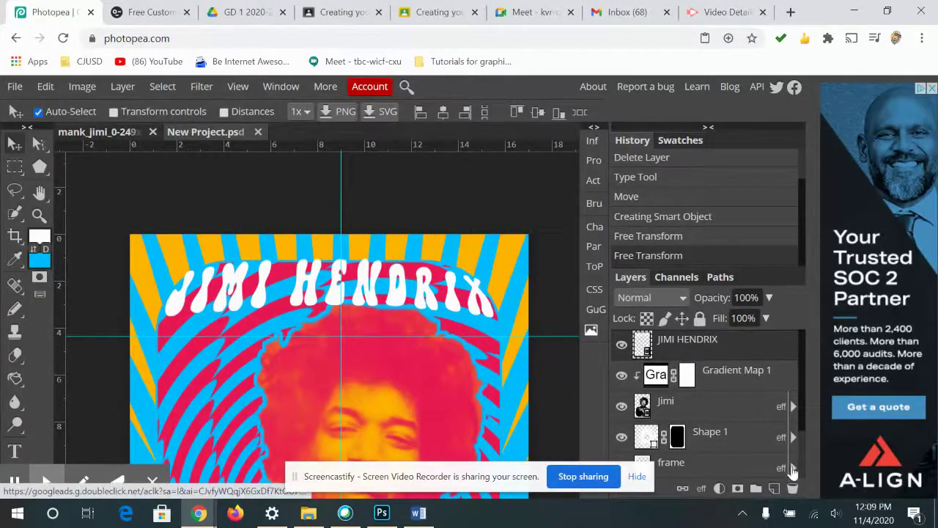
- Add a Color Overlay to the JIMI HENDRIX layer using the yellow-orange ffb400 sampled from the background rays
left_click(700, 489)
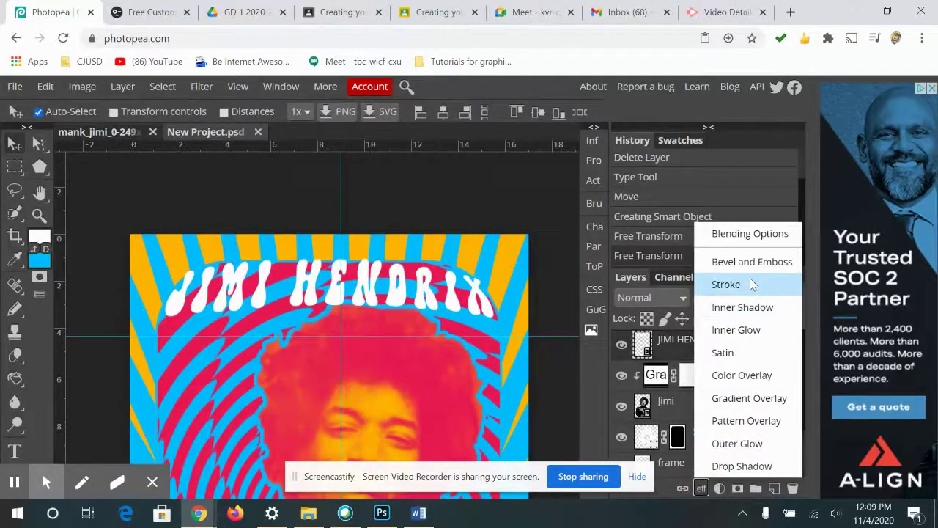
left_click(726, 374)
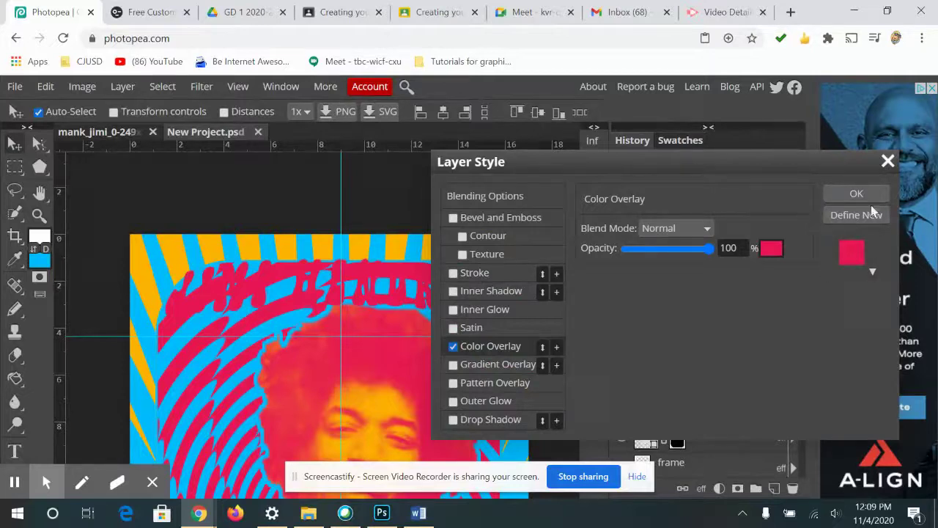
left_click(771, 248)
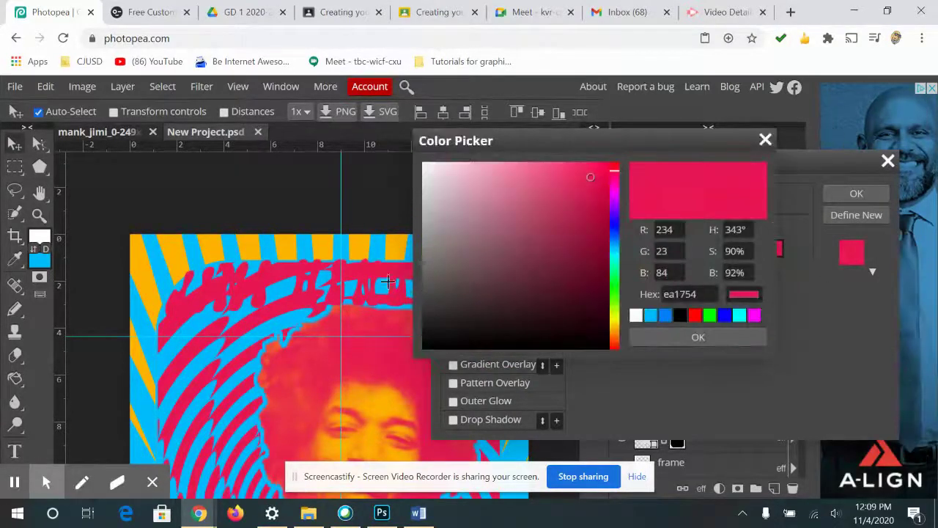
left_click(276, 291)
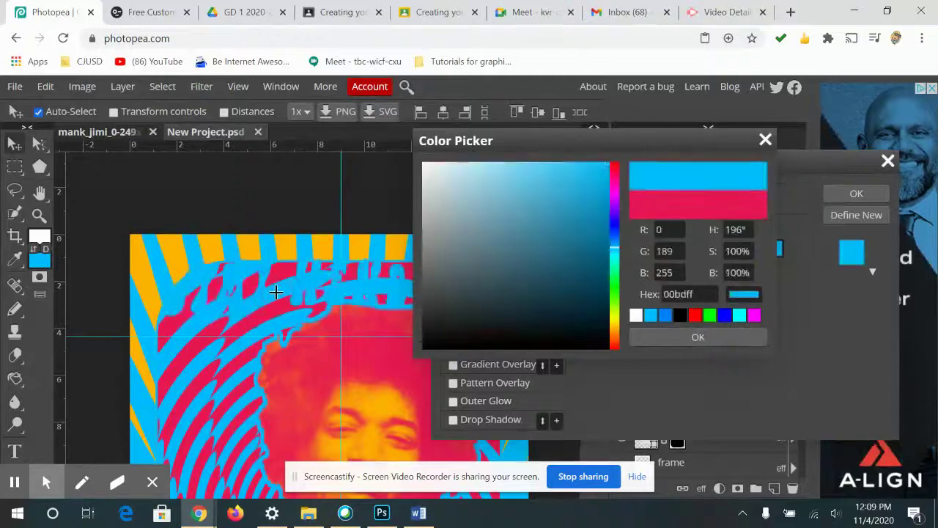
left_click(286, 247)
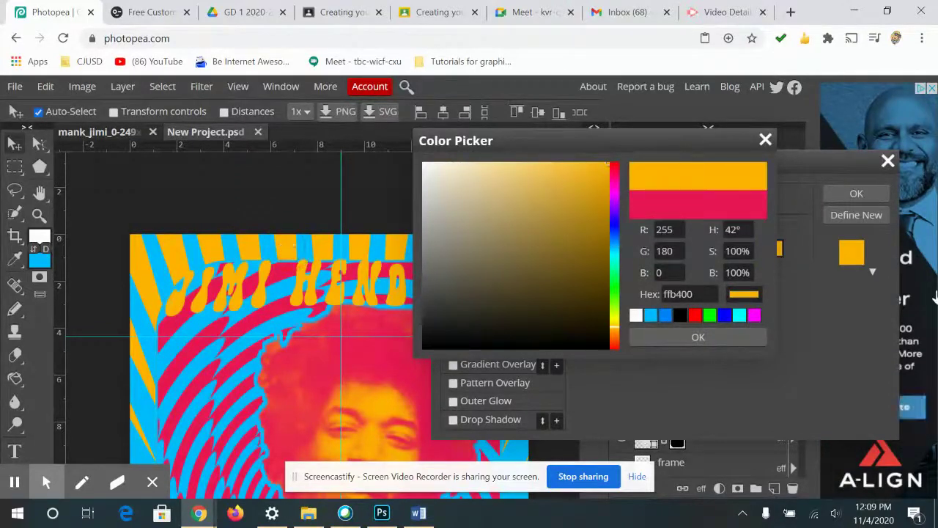
left_click(726, 334)
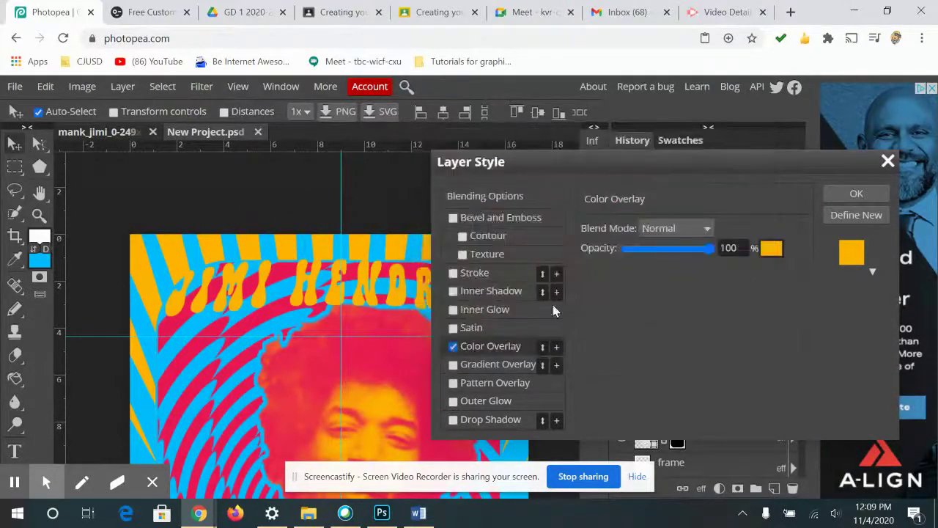
- Add a 9 px blue outside stroke to the JIMI HENDRIX title and apply the layer style
left_click(478, 273)
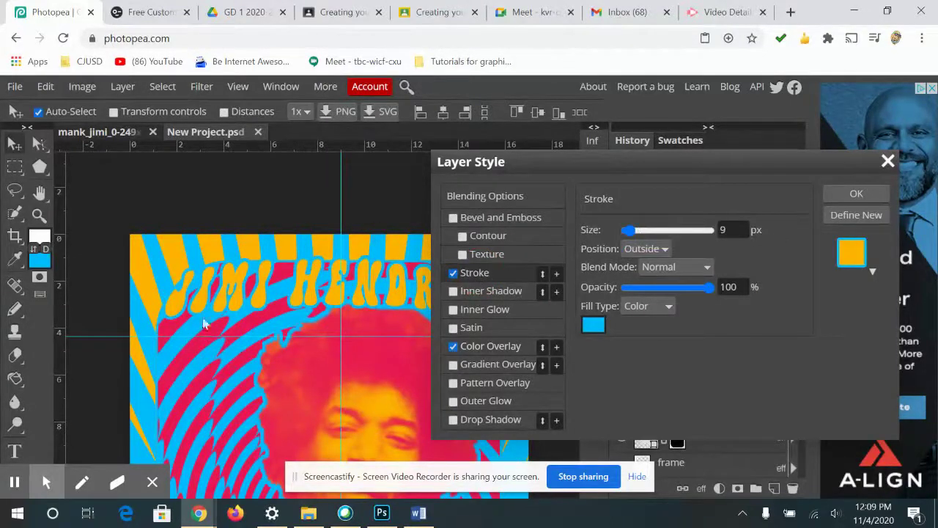
left_click(731, 229)
left_click(854, 195)
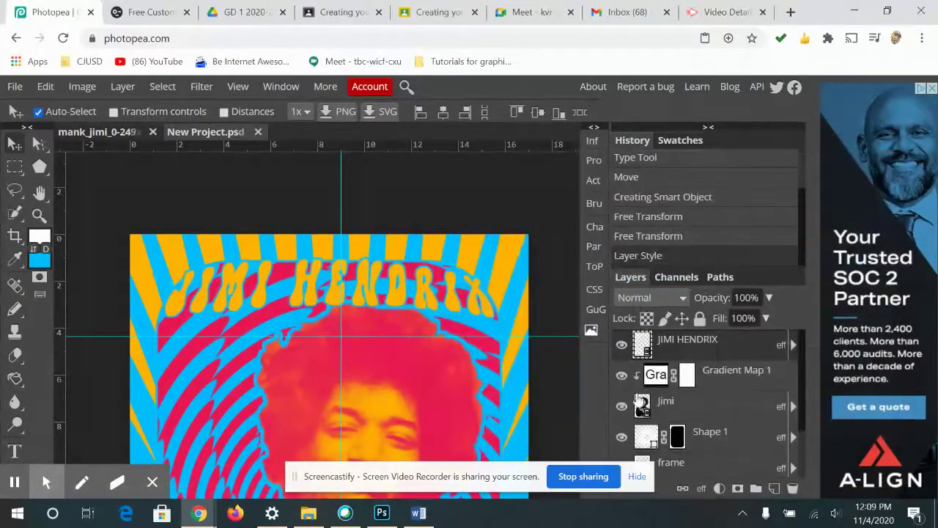
- Add the text EXPERIENCE in white BellBottom at 129 px above the JIMI HENDRIX layer and place it near the poster's lower edge
scroll(546, 411, "down", 5)
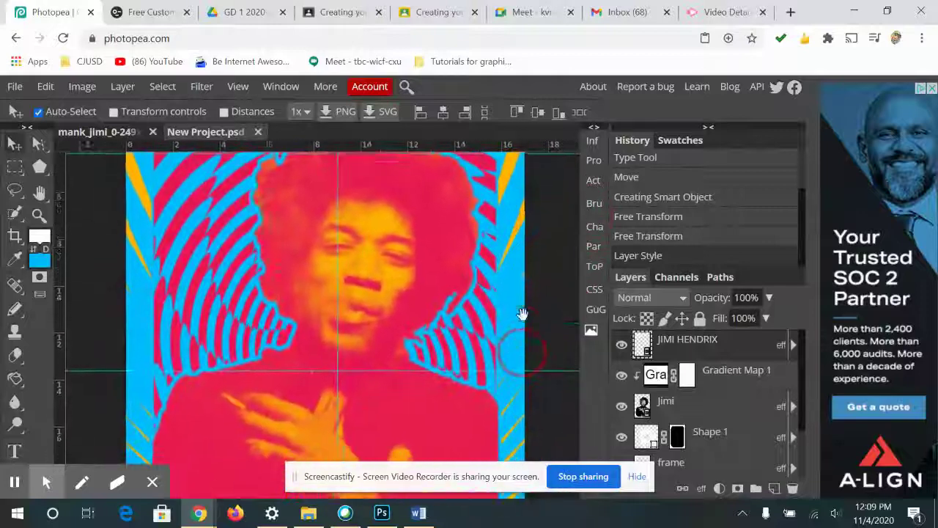
scroll(520, 278, "down", 2)
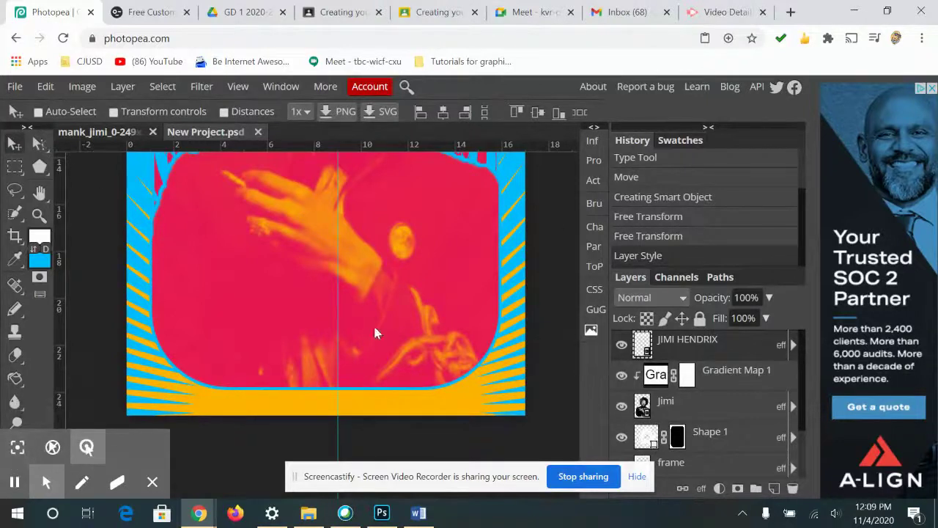
left_click(722, 358)
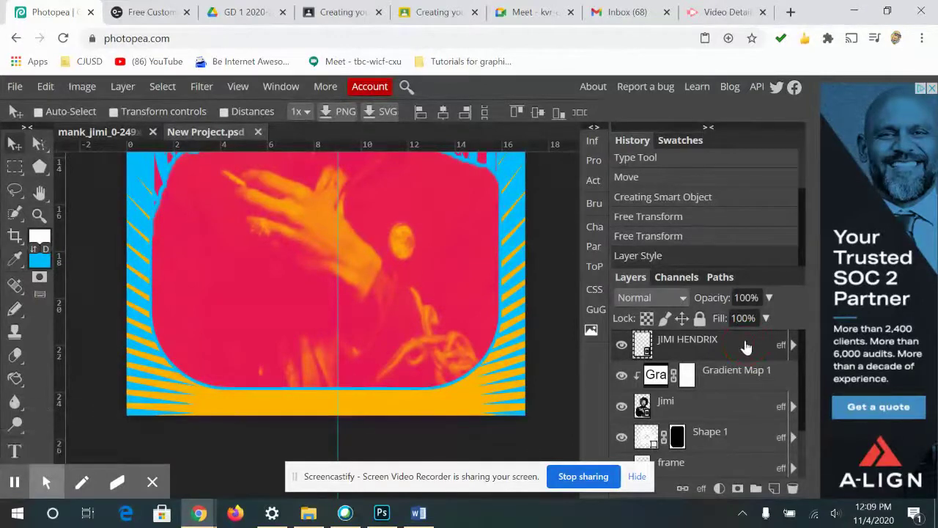
left_click(15, 451)
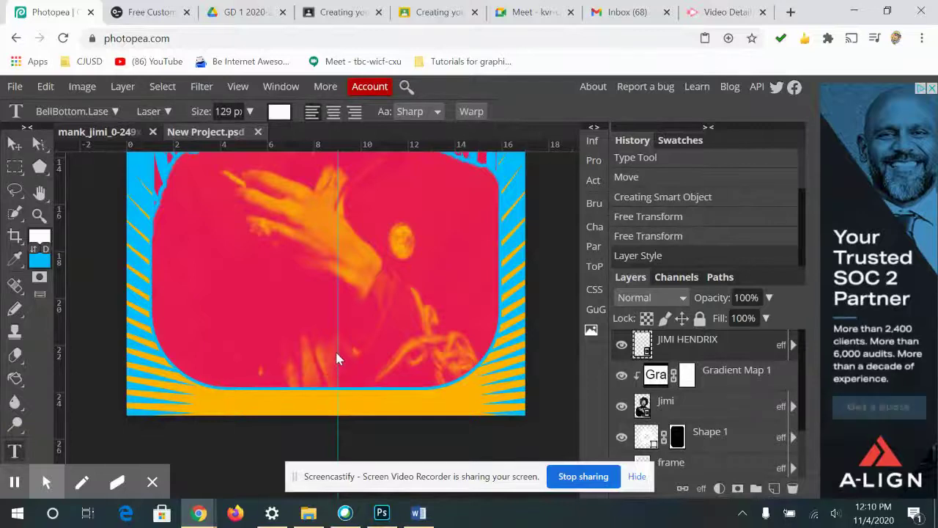
left_click(337, 359)
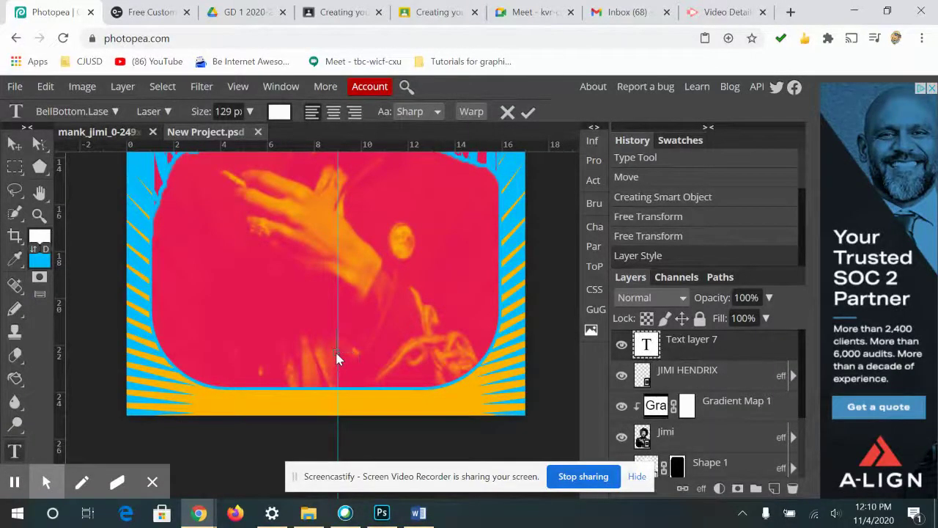
type("EXPERIEN")
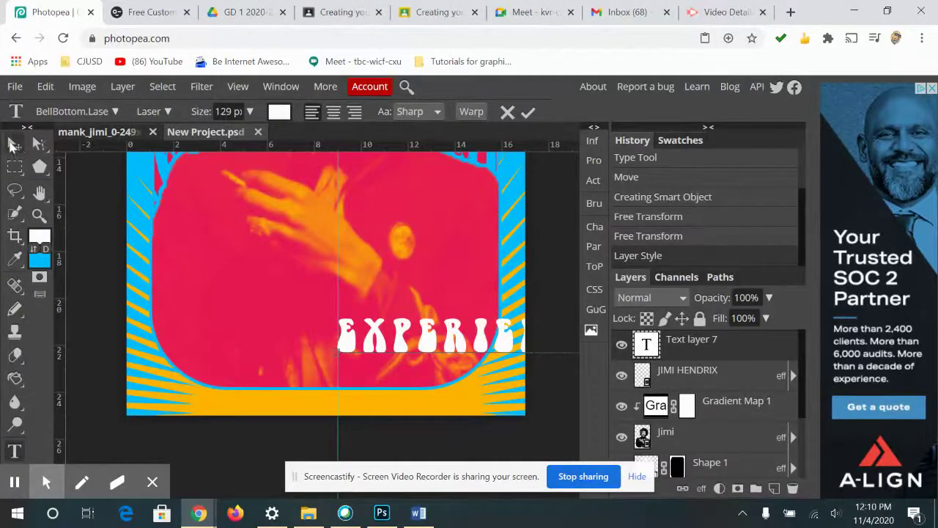
left_click(14, 144)
left_click_drag(429, 355, 308, 390)
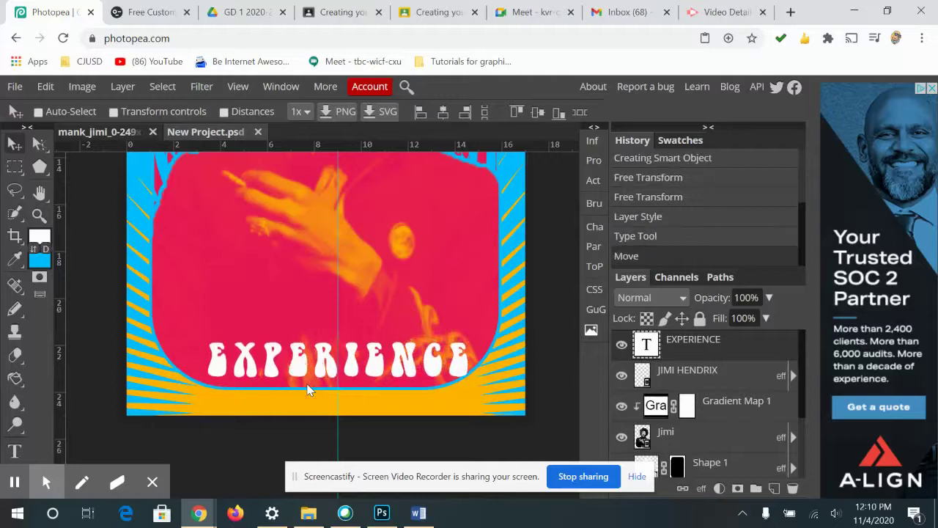
- Set the EXPERIENCE text size to 150 px and recenter the word inside the lower part of the frame
left_click(44, 480)
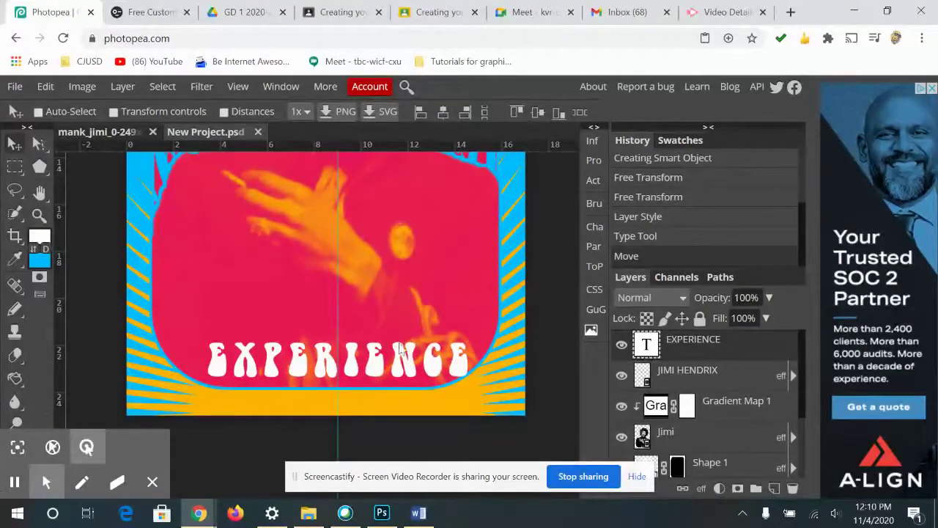
double_click(407, 354)
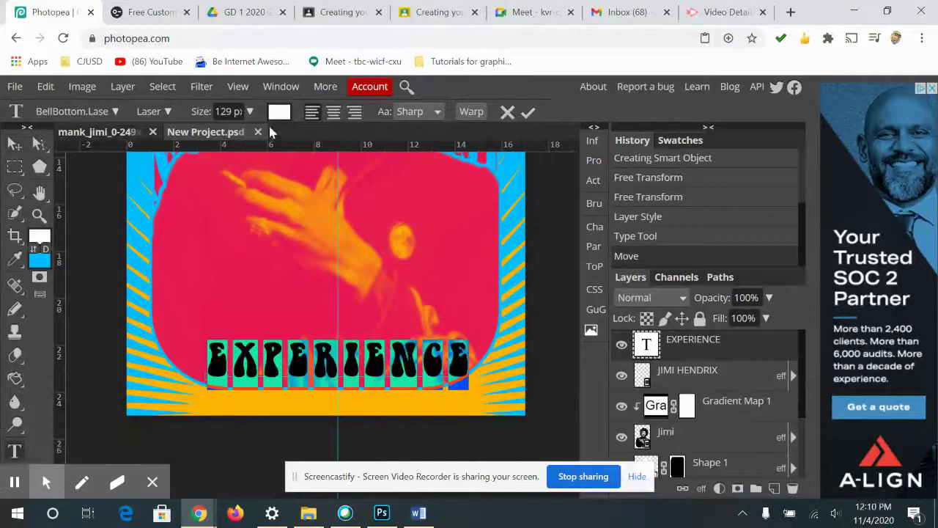
left_click(250, 113)
left_click_drag(254, 135, 258, 136)
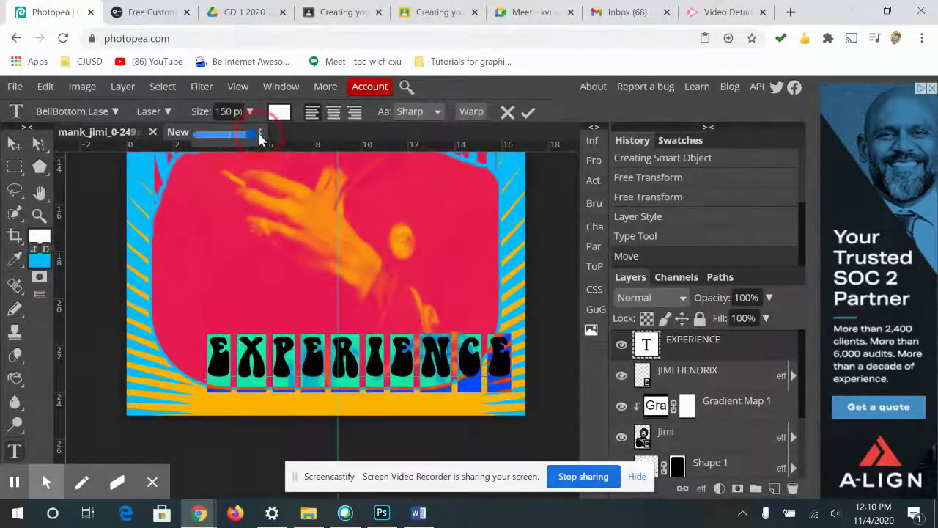
left_click(14, 143)
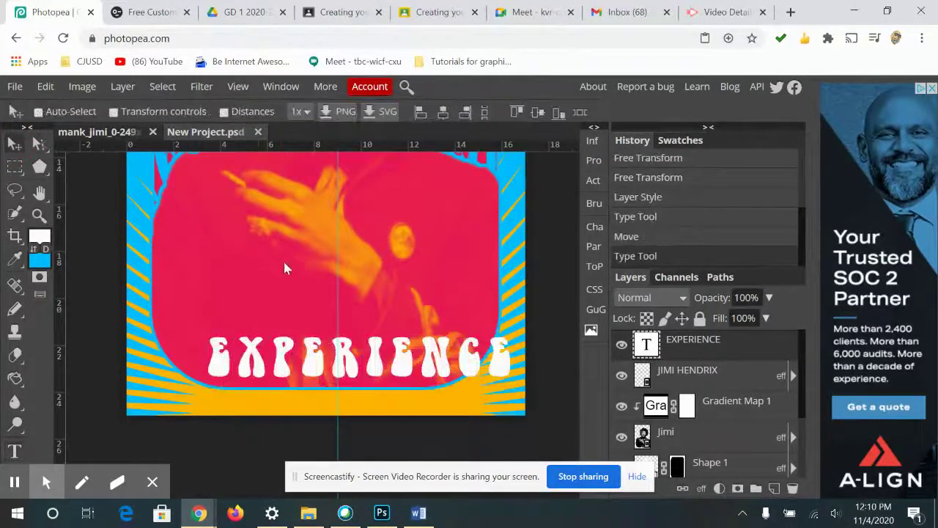
left_click_drag(348, 354, 315, 349)
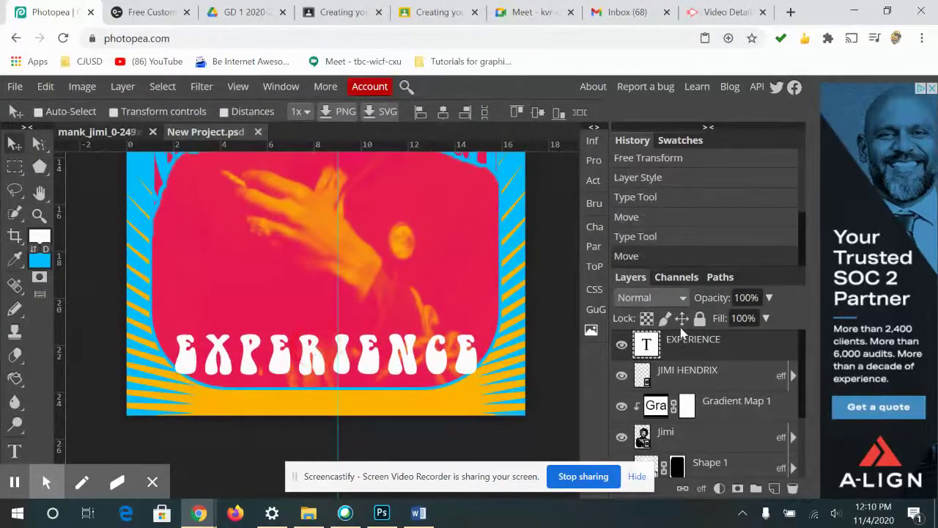
- Stretch the EXPERIENCE text upward to about 191% height while keeping its width and baseline position
left_click(46, 481)
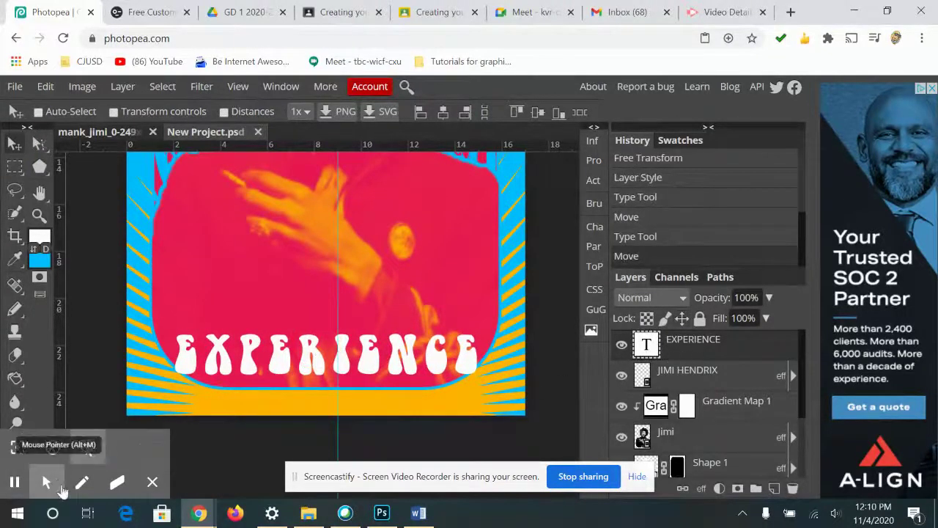
double_click(408, 360)
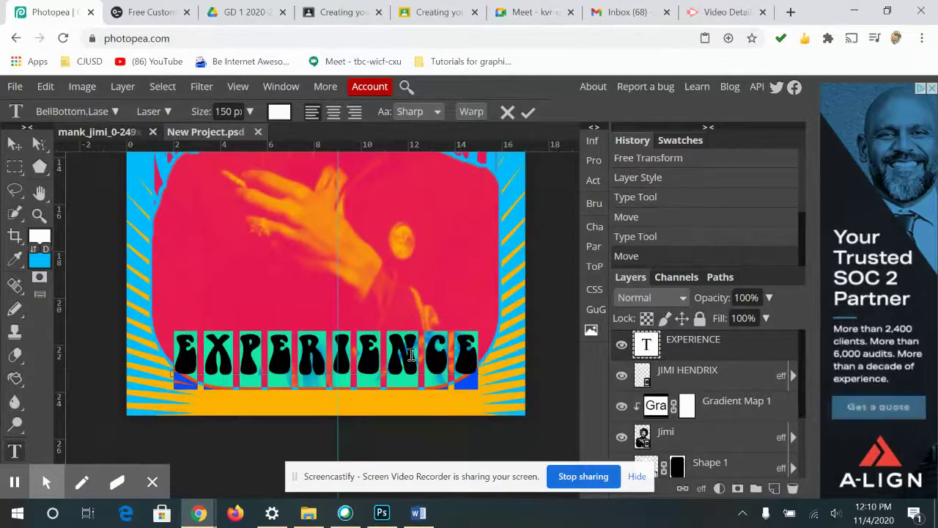
left_click(15, 144)
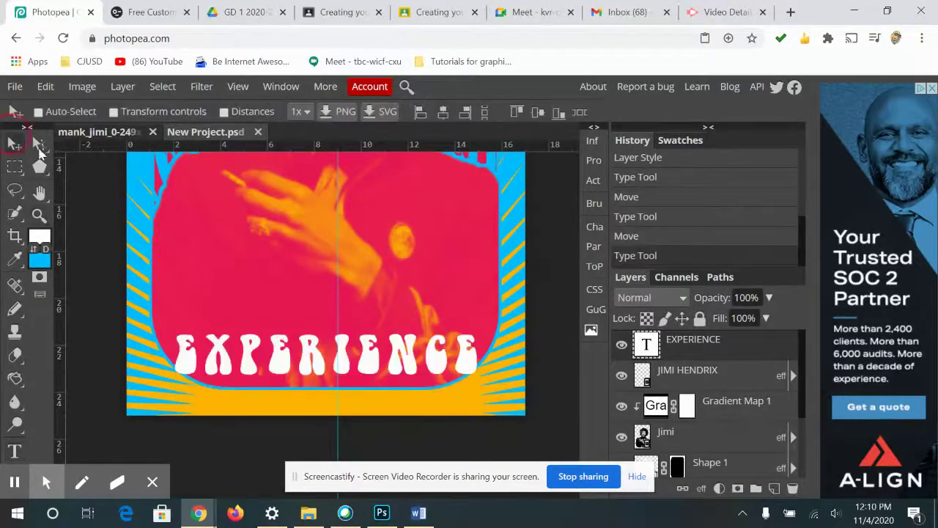
key("ctrl+t")
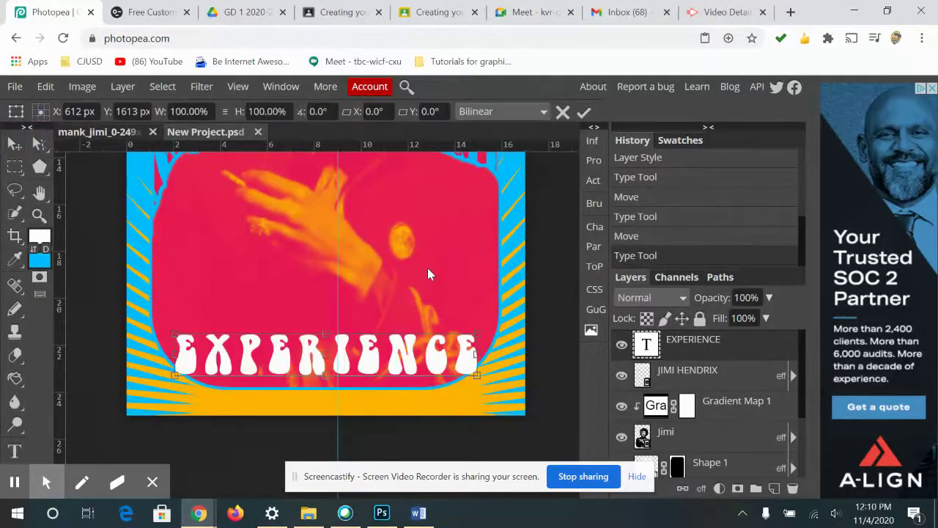
left_click_drag(326, 334, 332, 293)
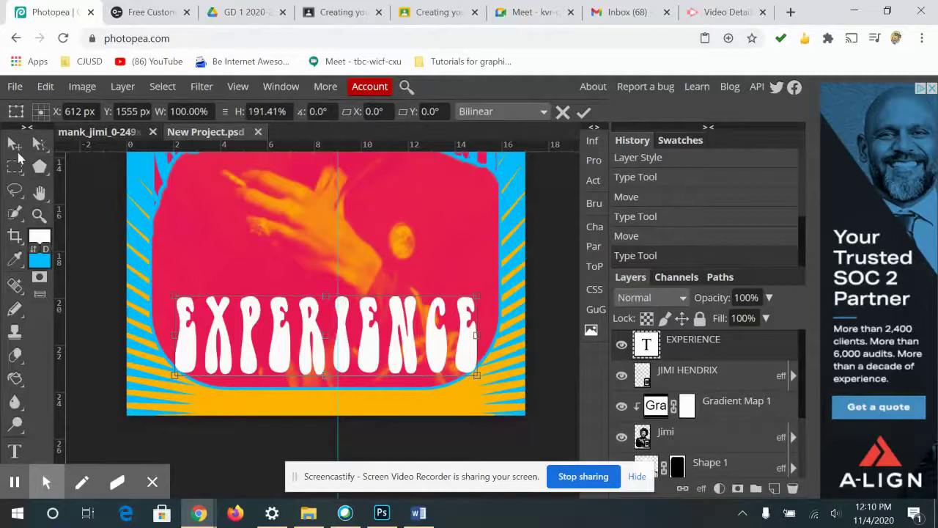
- Apply a horizontal Arc Upper text warp with 50% bend to the EXPERIENCE text
left_click(13, 450)
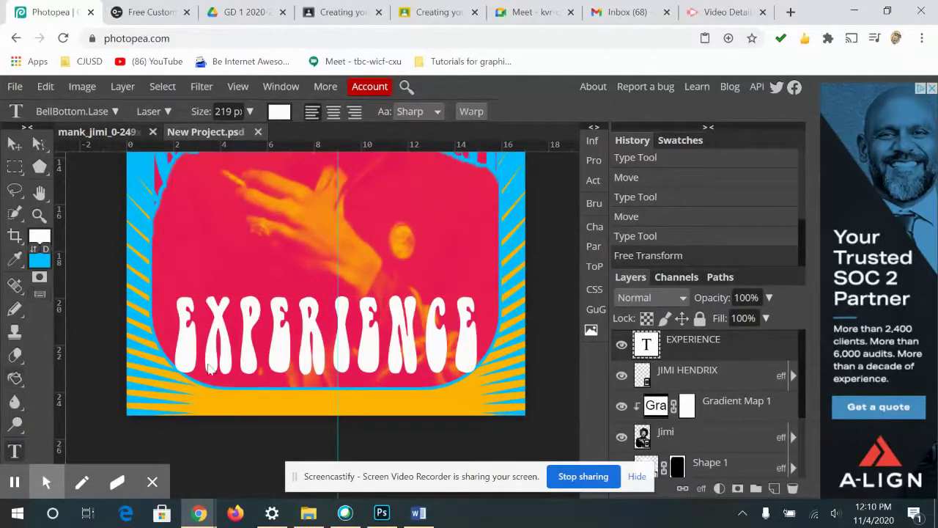
double_click(392, 348)
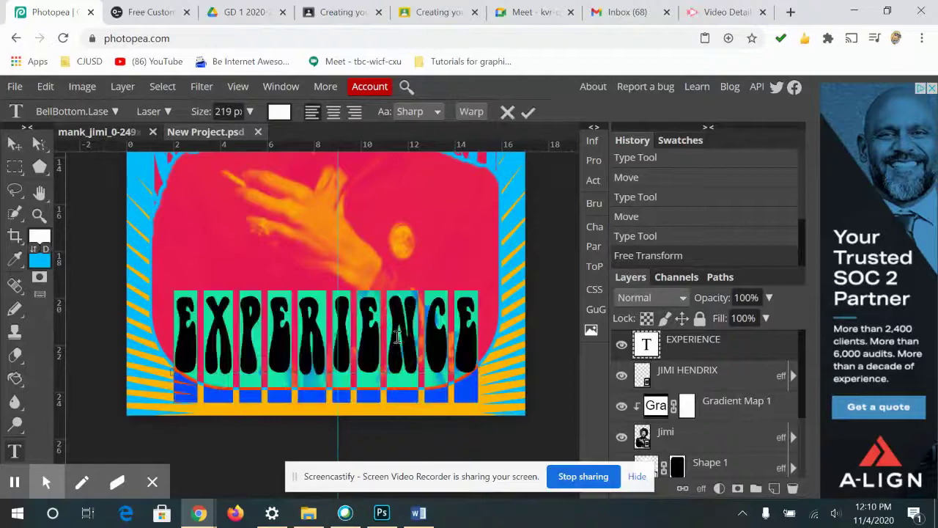
left_click(470, 113)
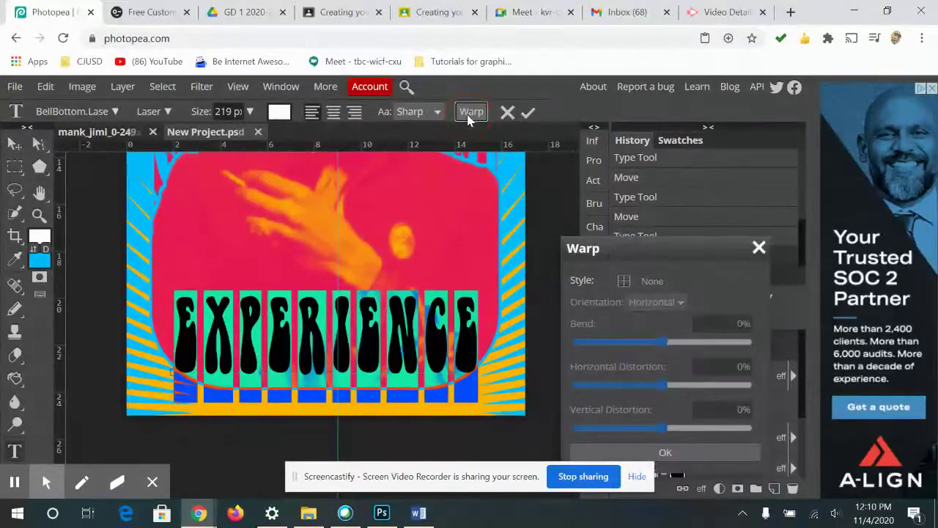
left_click(653, 283)
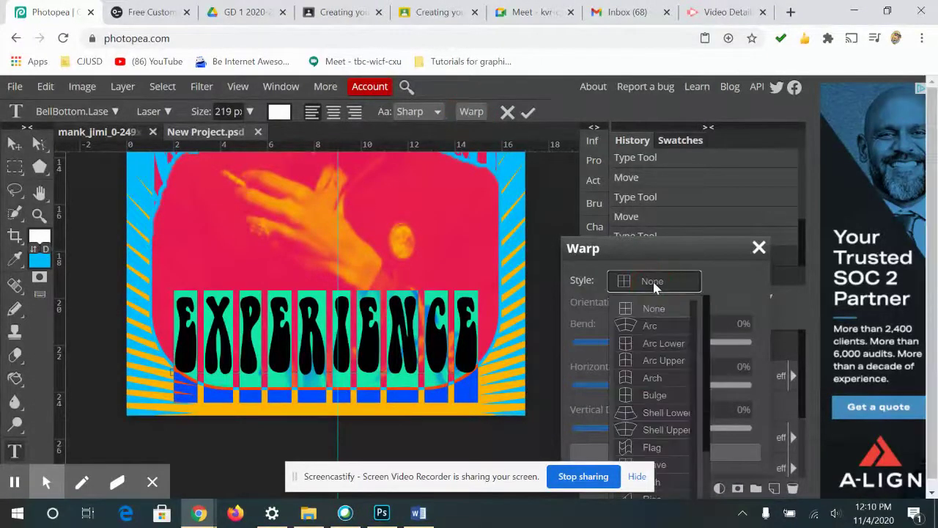
left_click(664, 367)
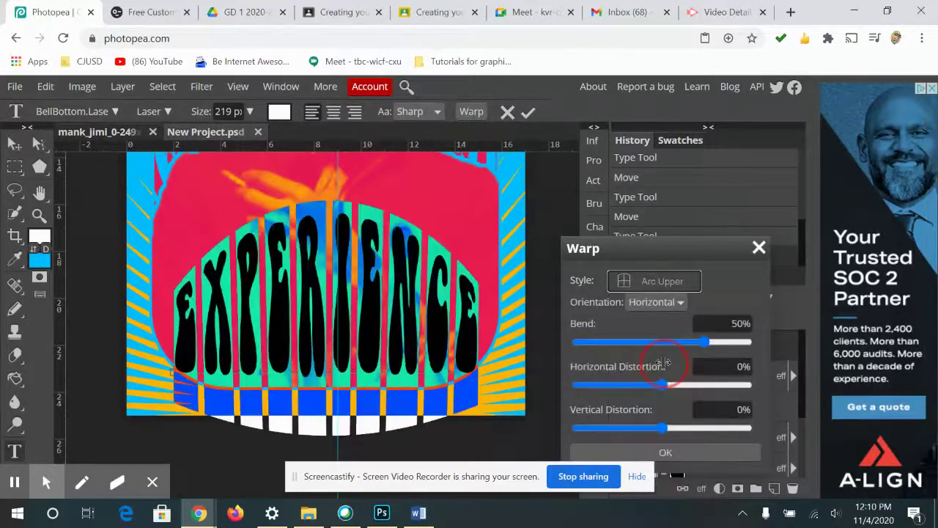
left_click(678, 453)
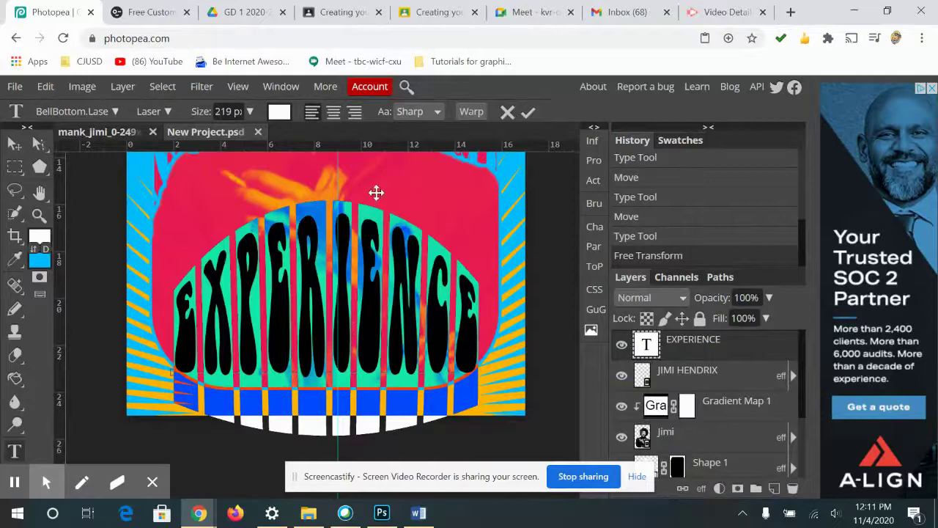
- Set the bend of the EXPERIENCE text's Arc Upper warp to -20%
left_click(468, 112)
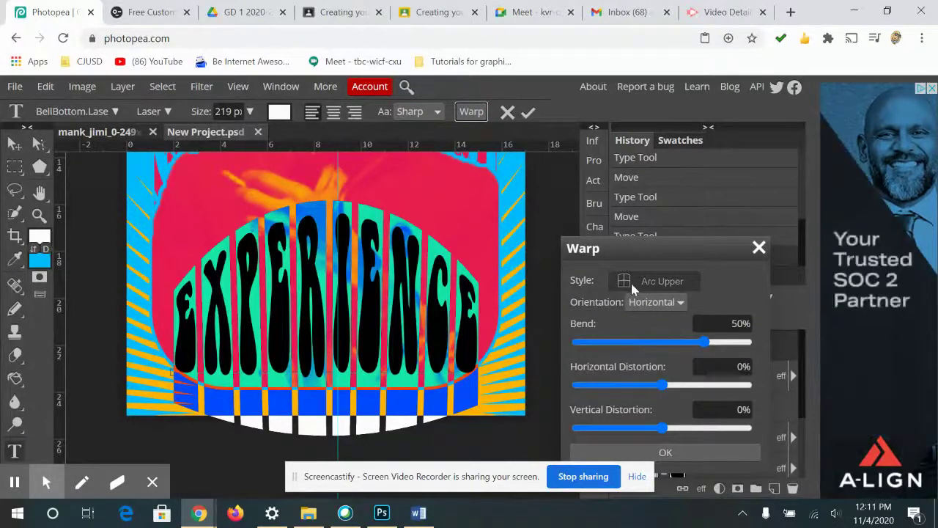
left_click(730, 325)
key("BackSpace")
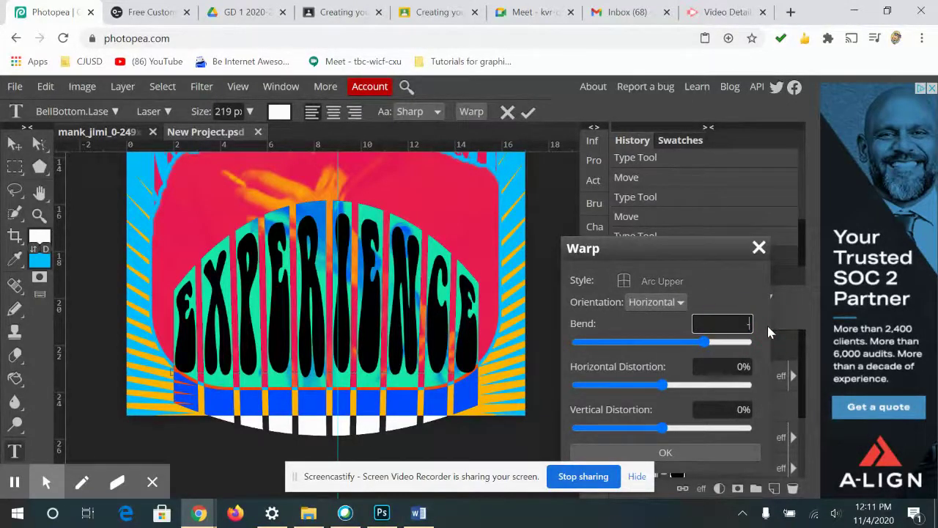
type("-20")
key("Return")
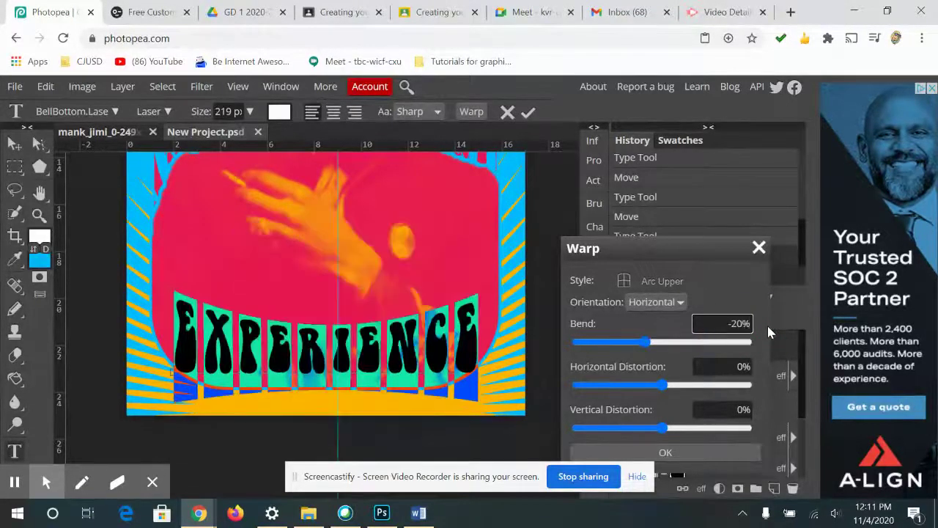
left_click(714, 455)
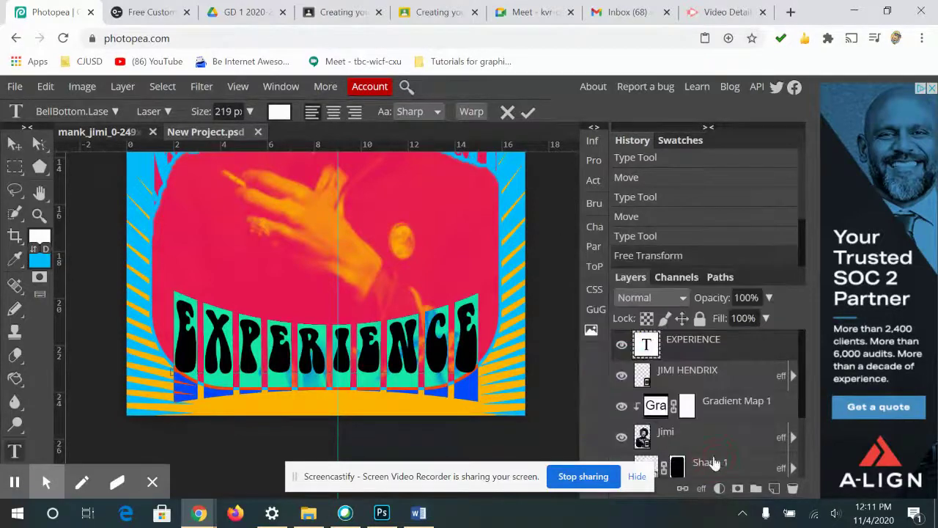
- Convert the EXPERIENCE layer to a smart object and warp its left end to follow the frame's curved lower-left corner
right_click(731, 355)
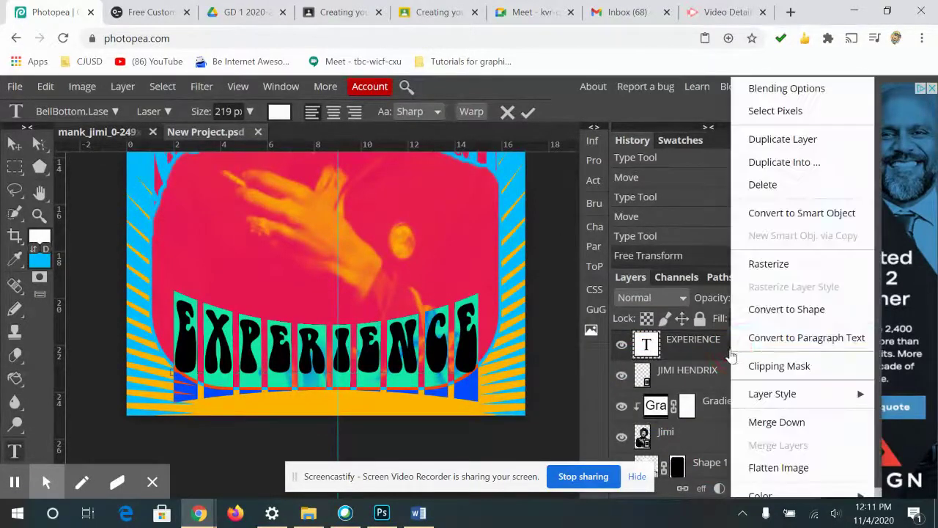
left_click(790, 213)
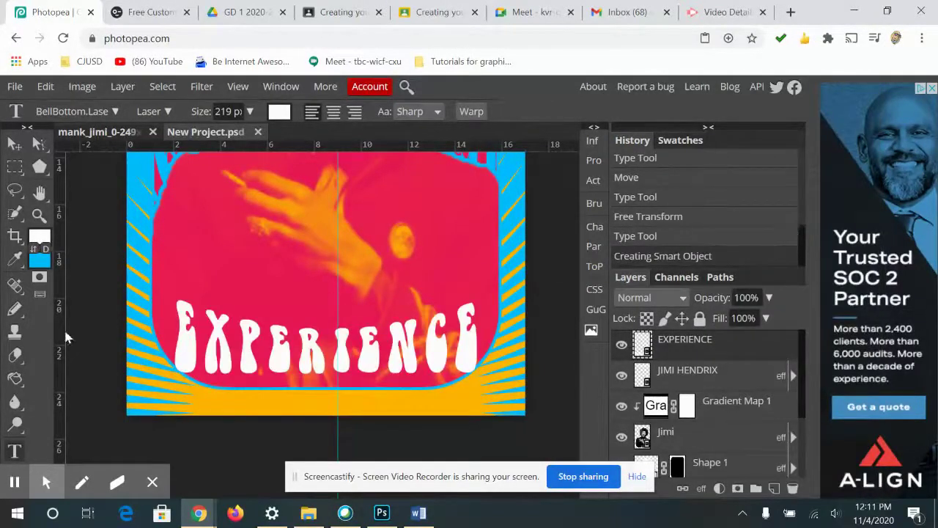
key("ctrl+t")
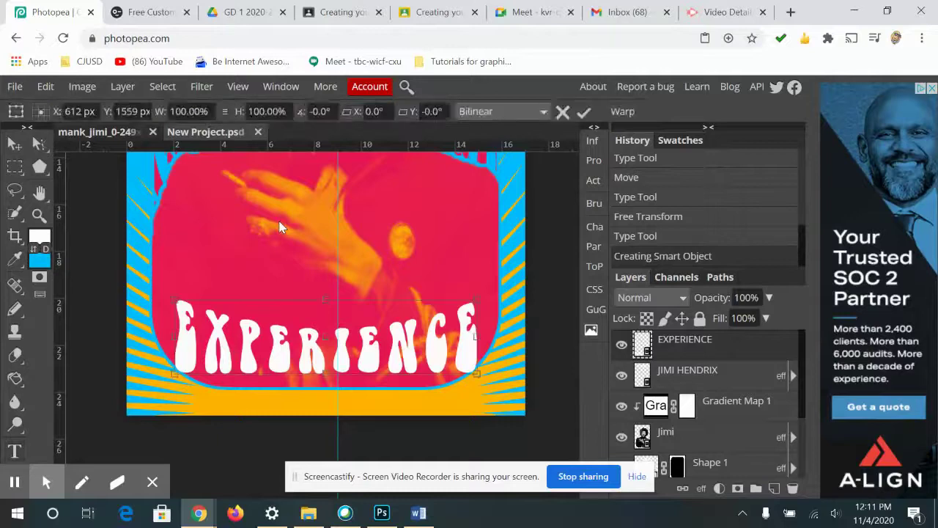
right_click(296, 328)
left_click(329, 370)
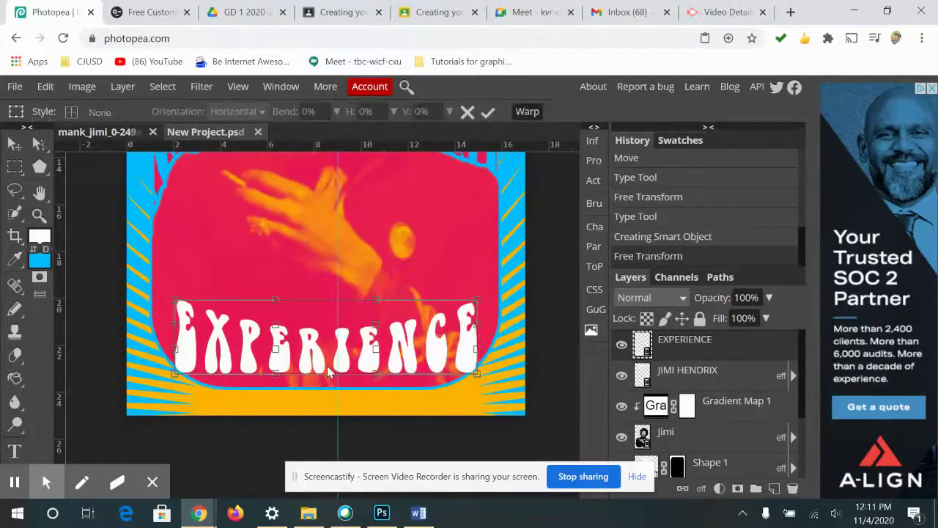
left_click_drag(171, 303, 135, 335)
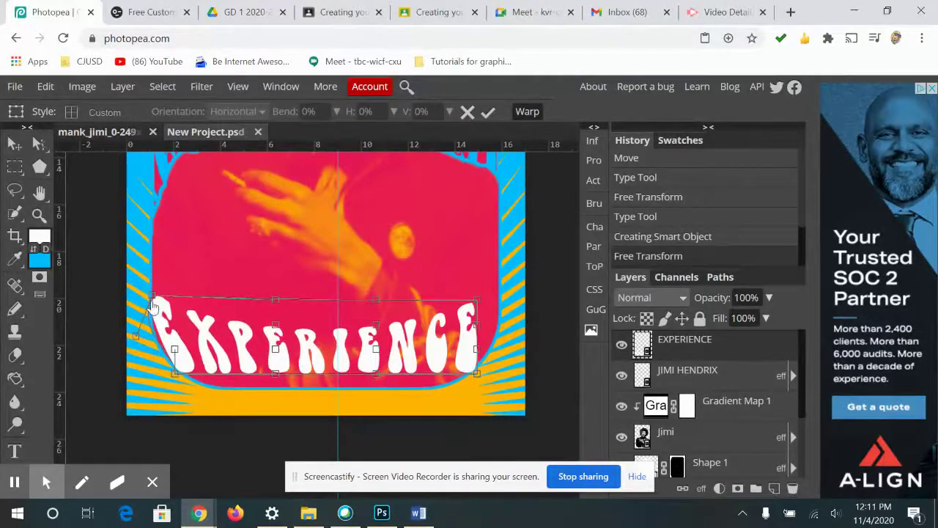
left_click_drag(153, 297, 155, 296)
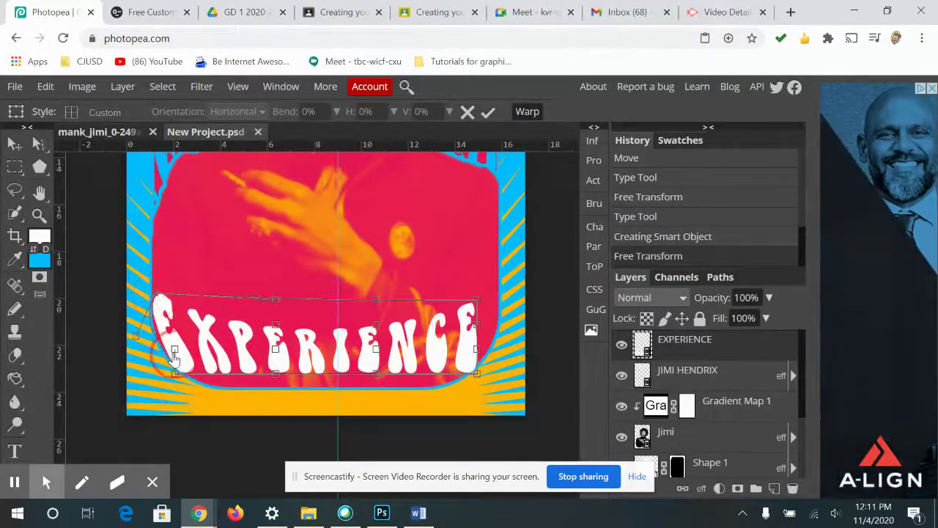
left_click_drag(174, 349, 175, 361)
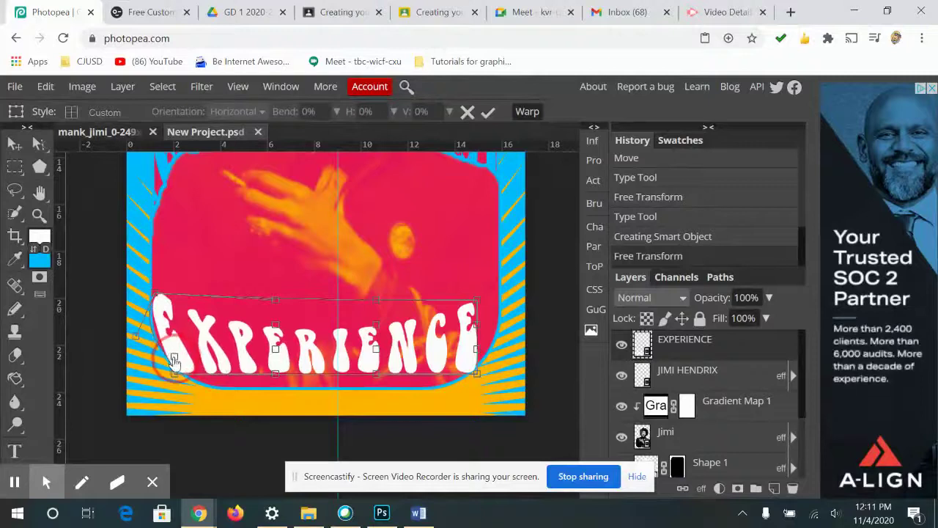
- Warp the bottom edge and right end of EXPERIENCE to fit the frame's lower curve and apply the transform
left_click_drag(274, 375, 273, 397)
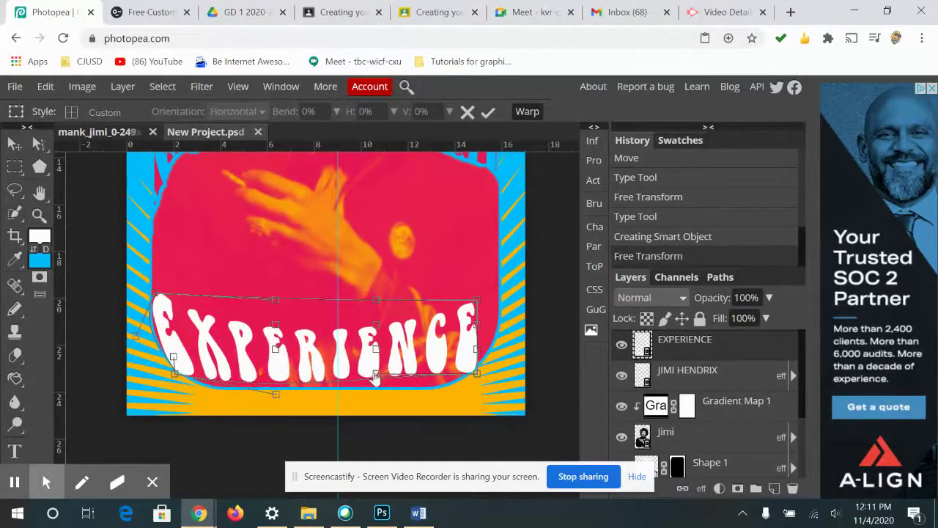
left_click_drag(375, 376, 378, 389)
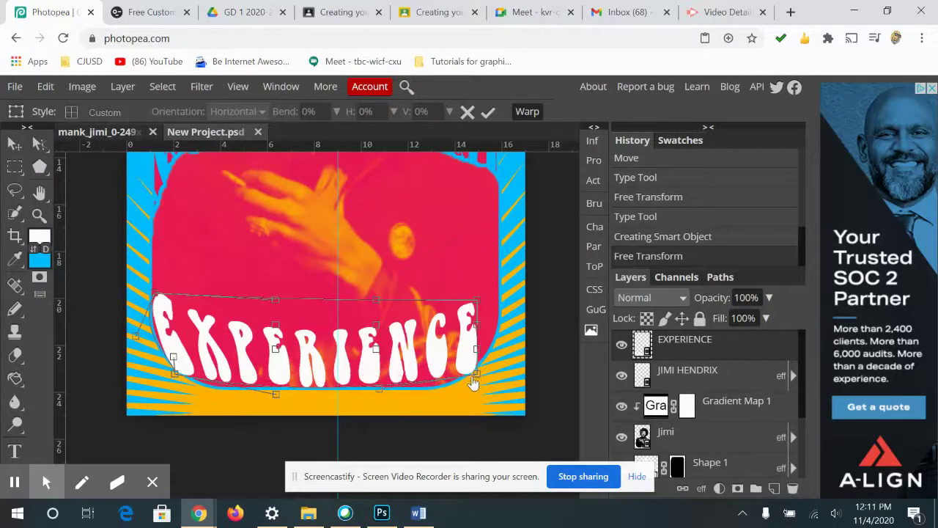
left_click_drag(473, 379, 469, 385)
left_click_drag(478, 351, 497, 332)
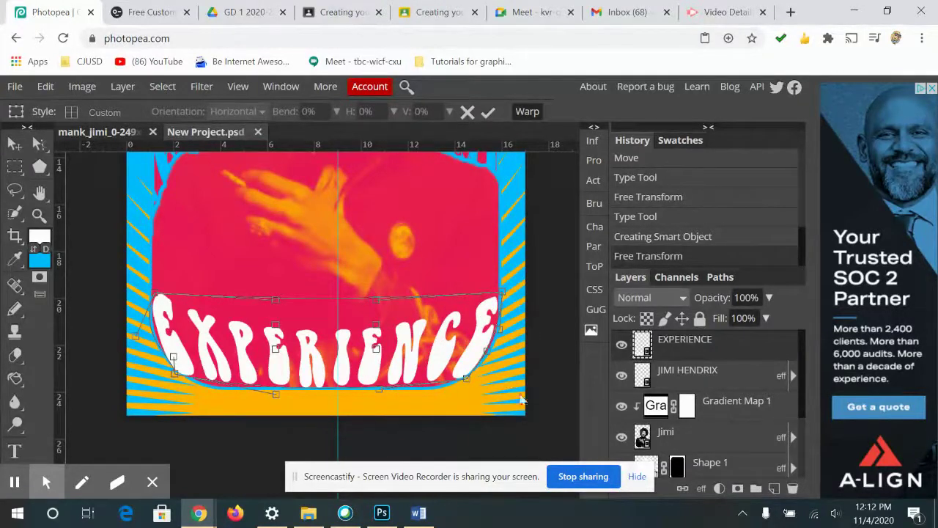
left_click(735, 349)
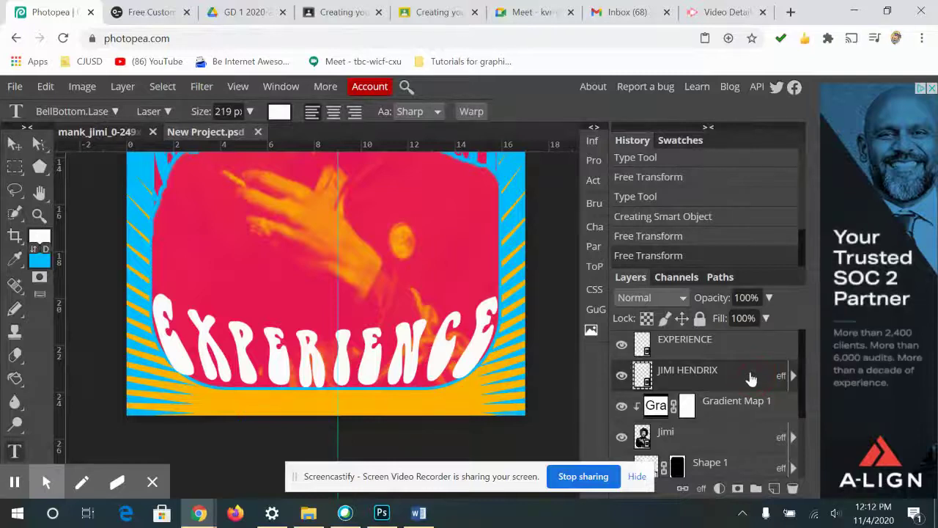
- Copy the JIMI HENDRIX layer's style and paste it onto the EXPERIENCE layer
left_click(751, 377)
right_click(752, 377)
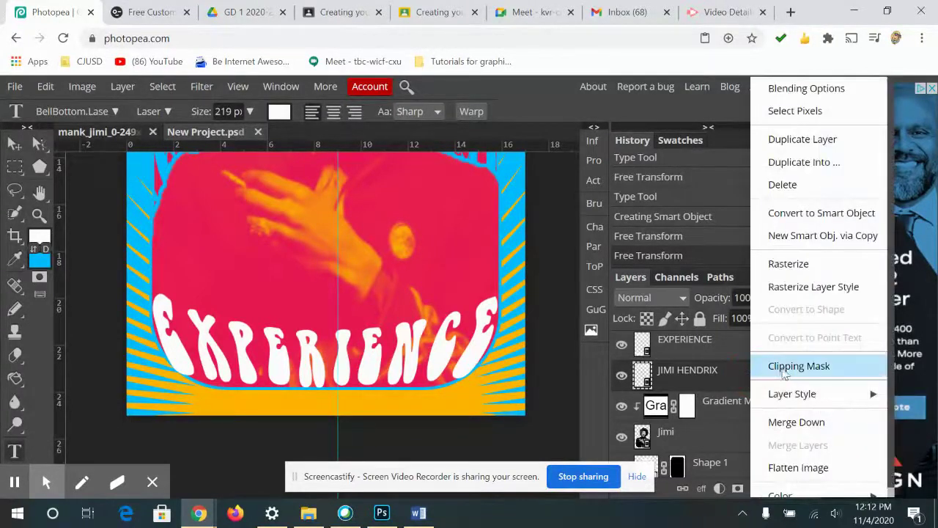
mouse_move(786, 393)
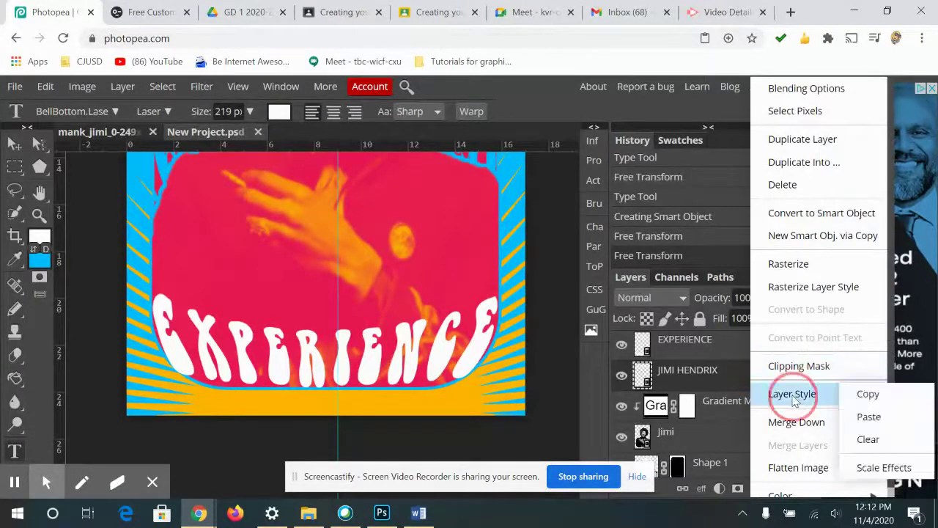
left_click(879, 401)
left_click(745, 352)
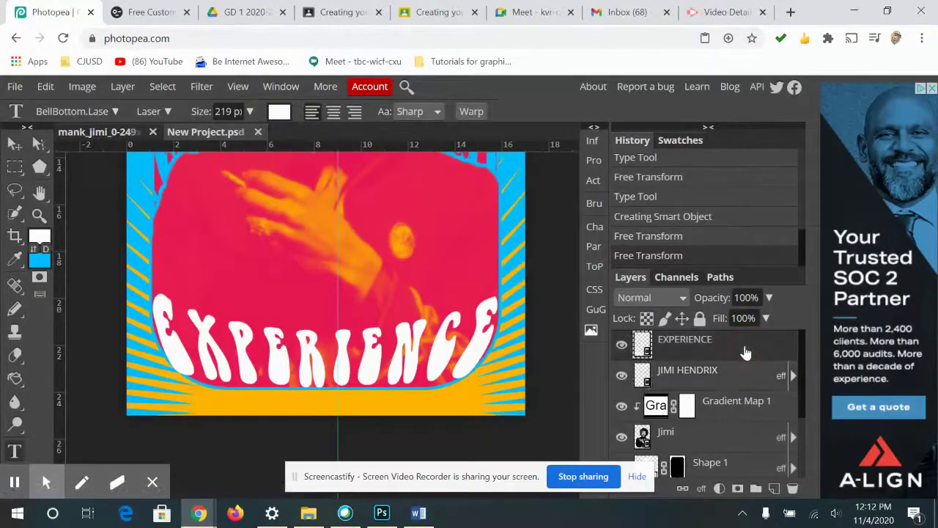
right_click(745, 352)
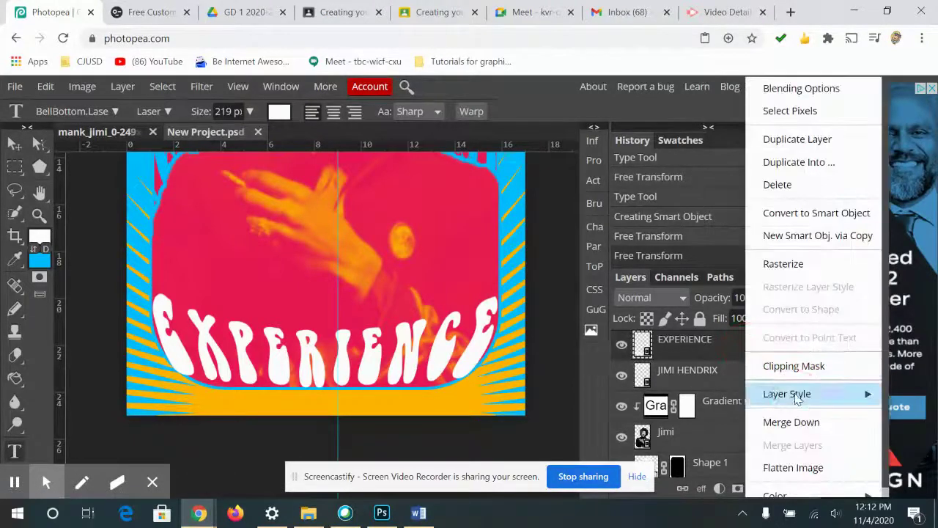
mouse_move(806, 393)
left_click(870, 416)
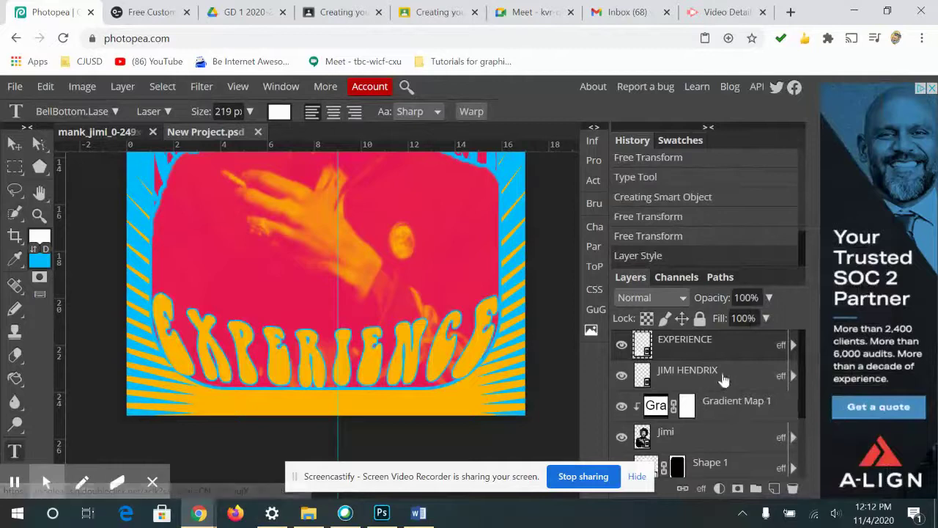
- Try pink (ea1754) and orange (ffb400), sampled from the poster, as the stroke colour of the EXPERIENCE layer
left_click(794, 345)
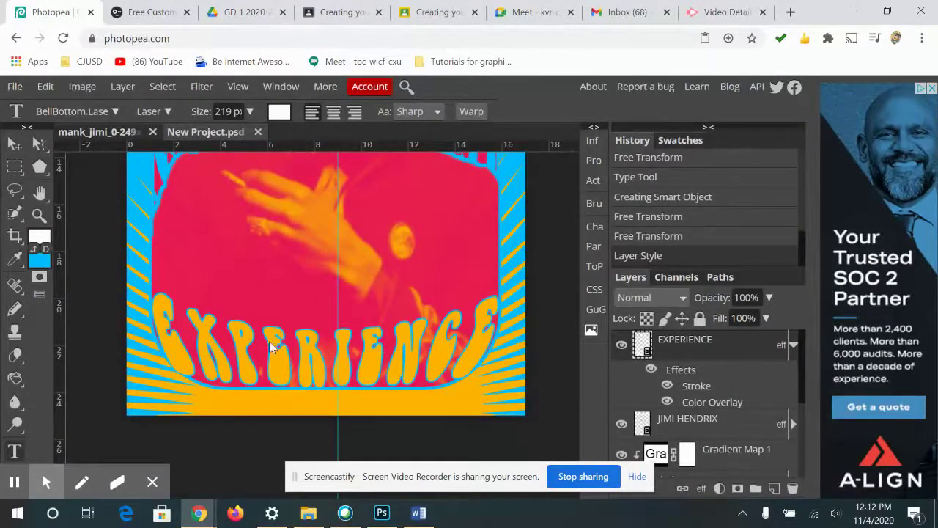
left_click(782, 349)
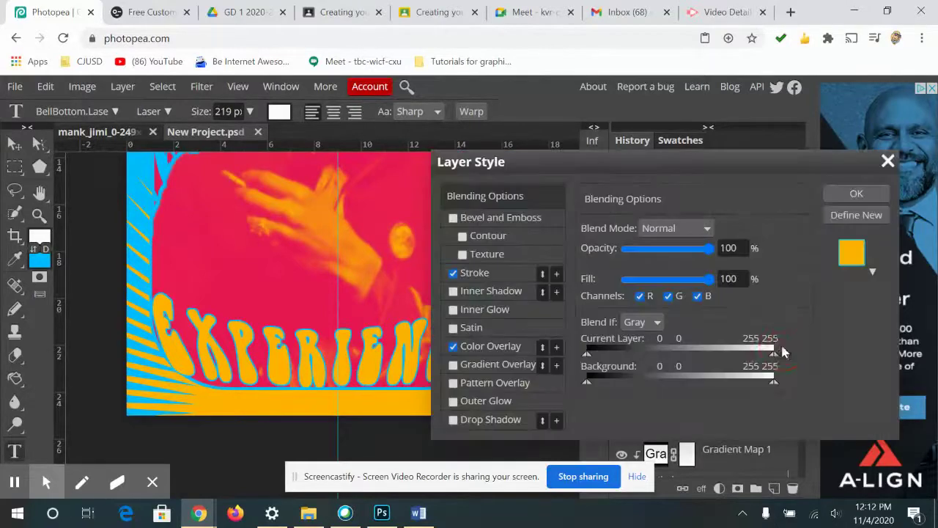
left_click(474, 273)
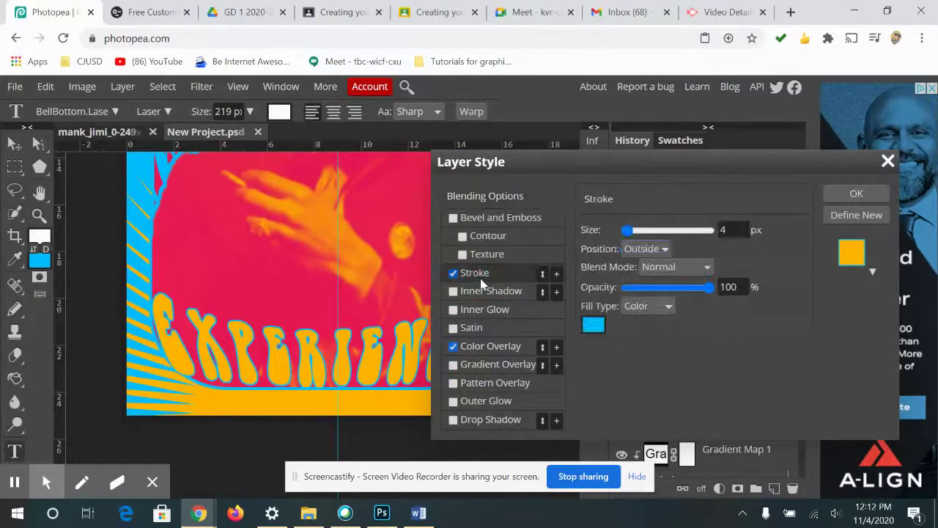
left_click(593, 326)
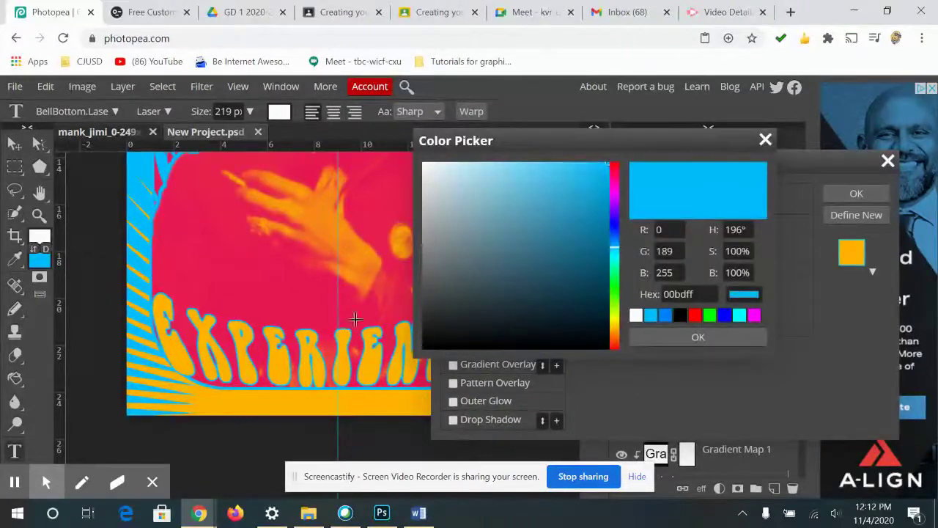
left_click(328, 309)
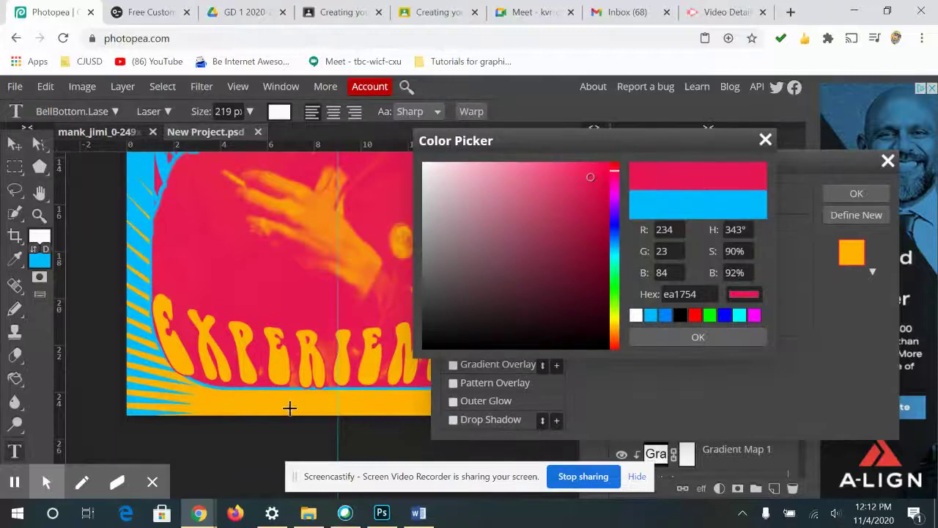
left_click(701, 339)
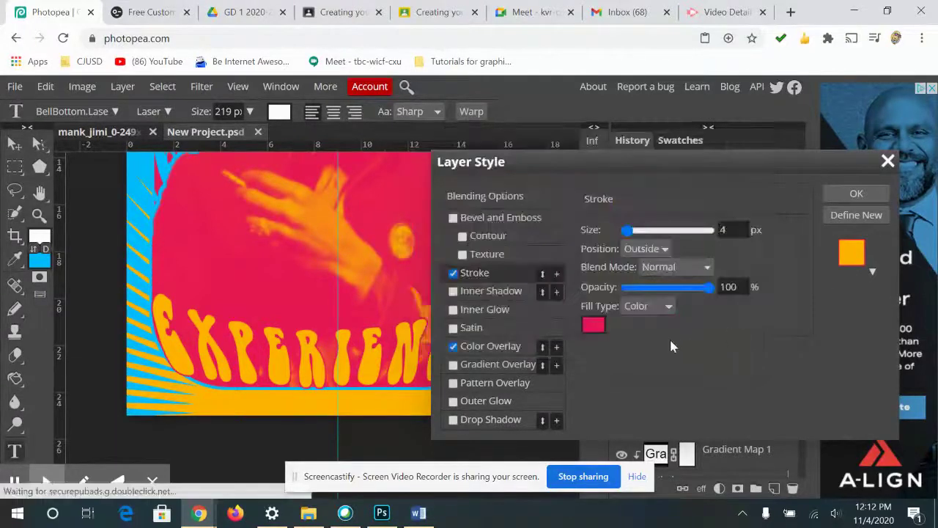
left_click(594, 330)
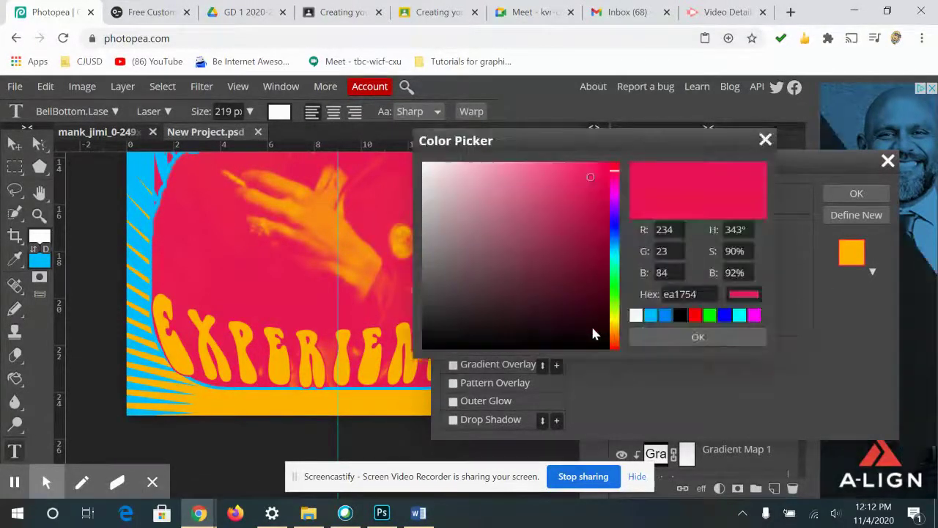
left_click(306, 357)
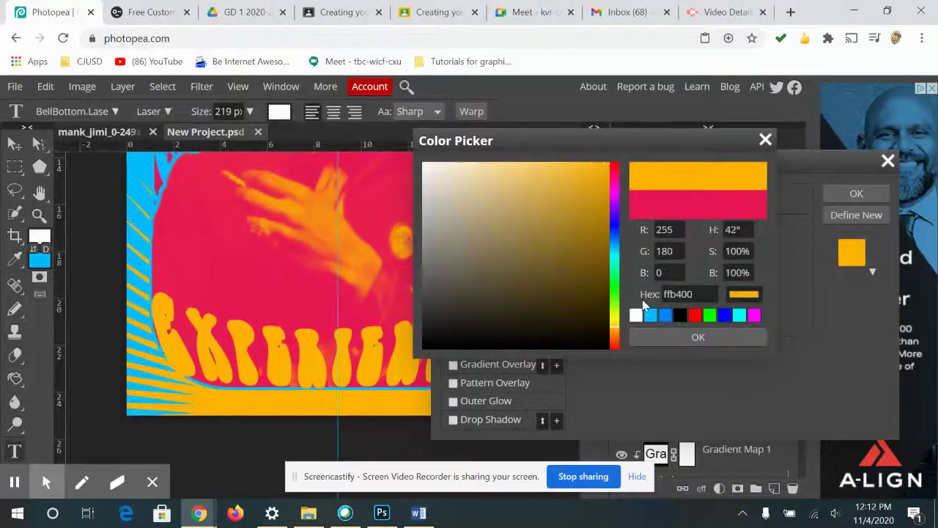
left_click(698, 337)
- Try pink (ea1754) and blue (00bdff) as EXPERIENCE's colour overlay and go back to orange (ffb400)
left_click(493, 353)
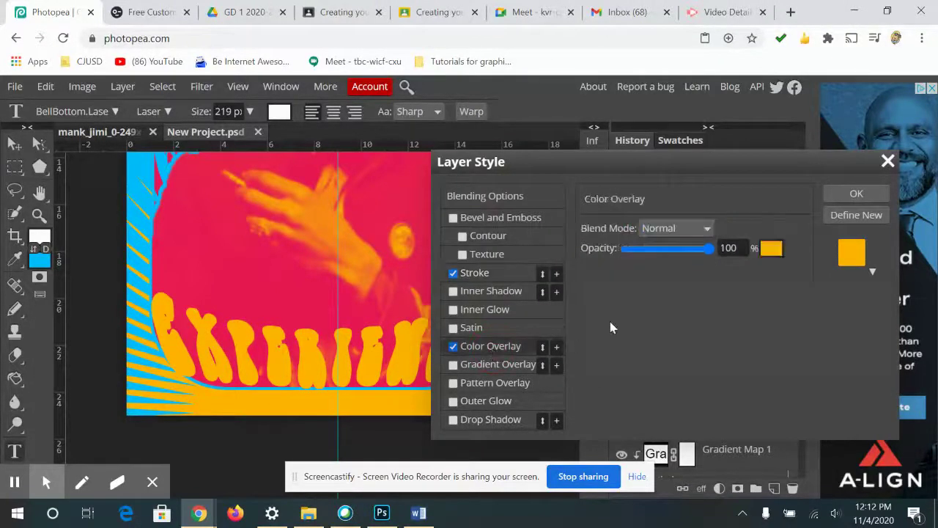
left_click(771, 250)
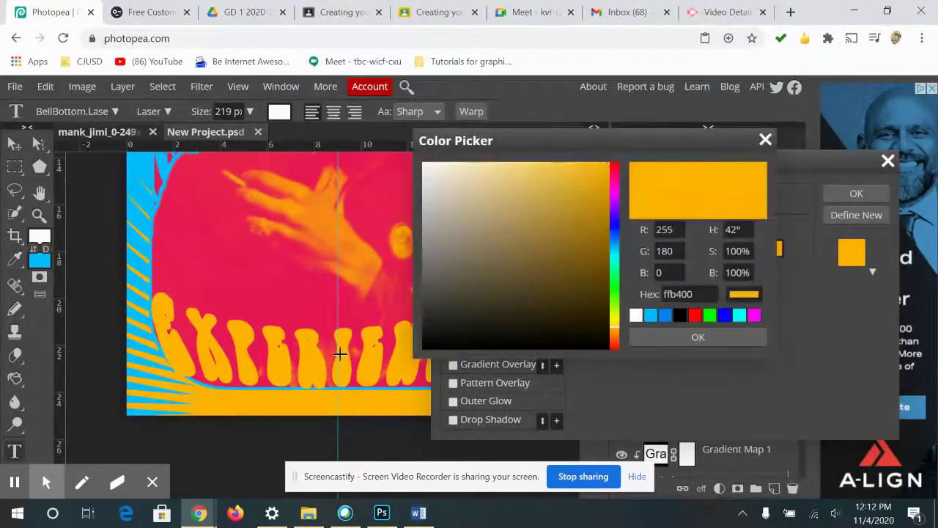
left_click(309, 314)
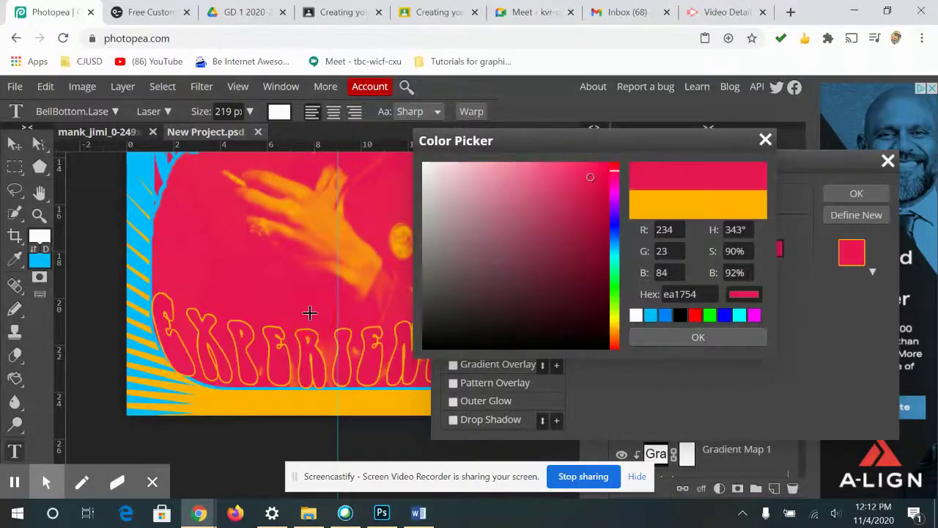
left_click(144, 361)
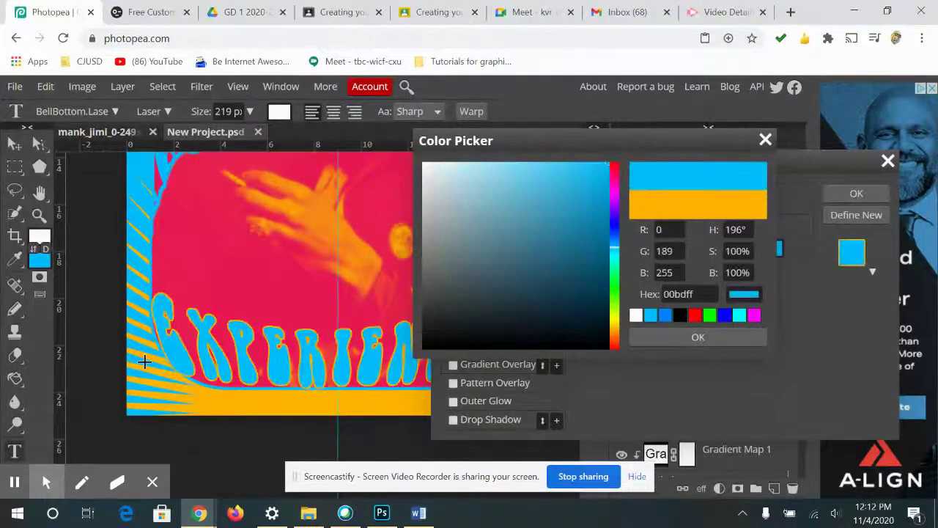
left_click(247, 398)
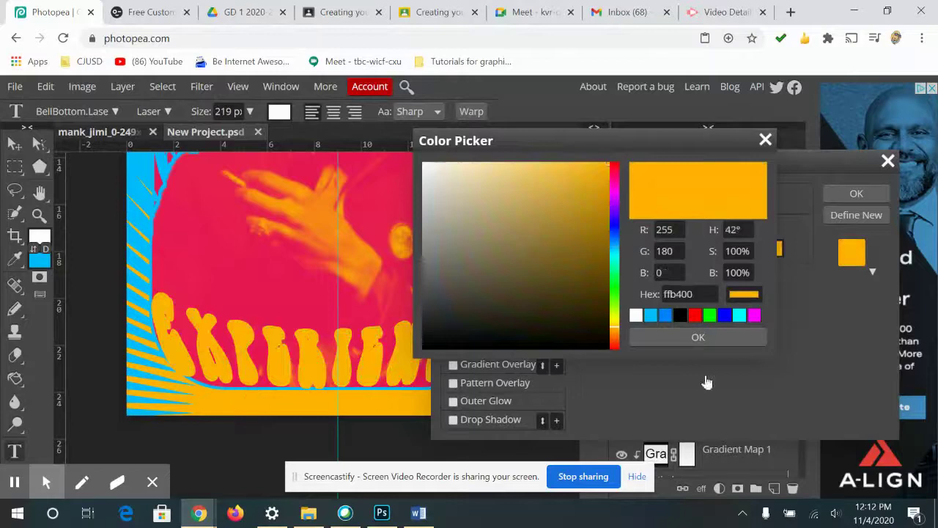
left_click(697, 337)
- Set the EXPERIENCE layer's stroke colour back to the poster's blue (00bdff) and apply the layer style
left_click(453, 272)
left_click(474, 273)
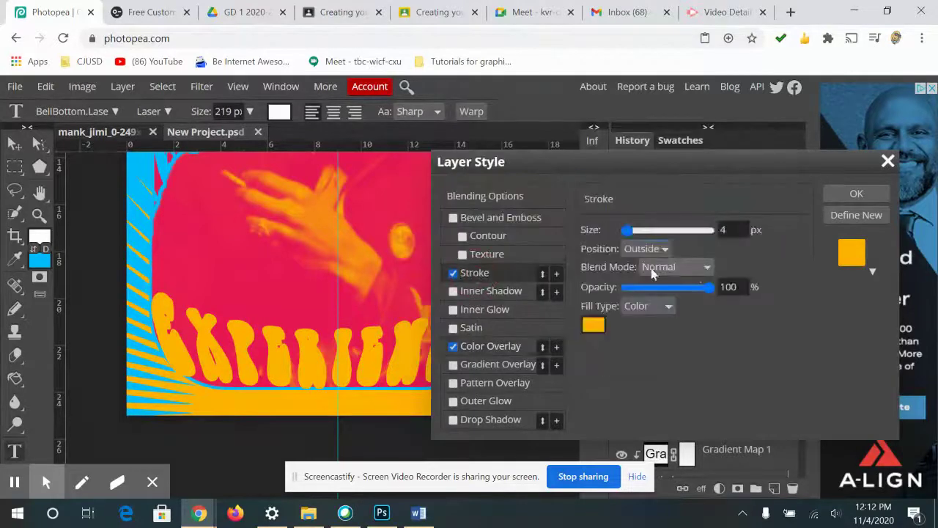
left_click(594, 327)
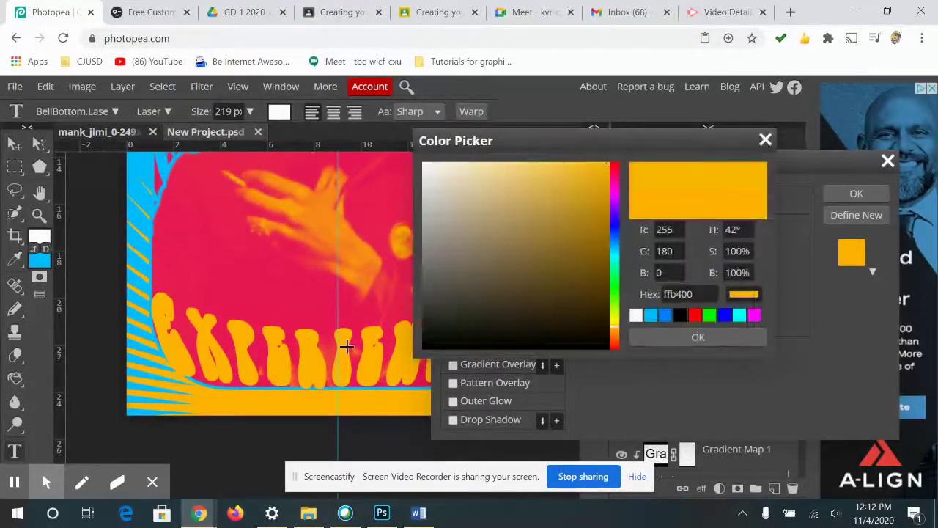
left_click(328, 388)
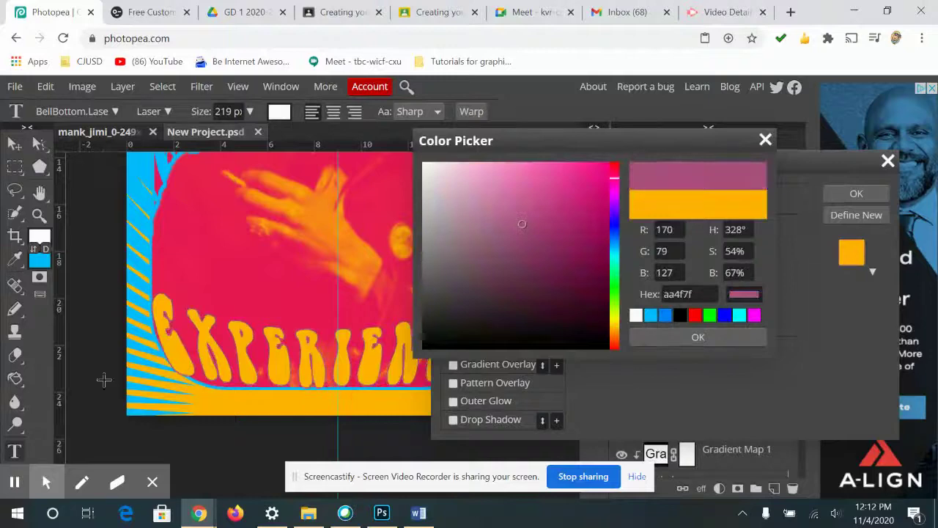
left_click(161, 372)
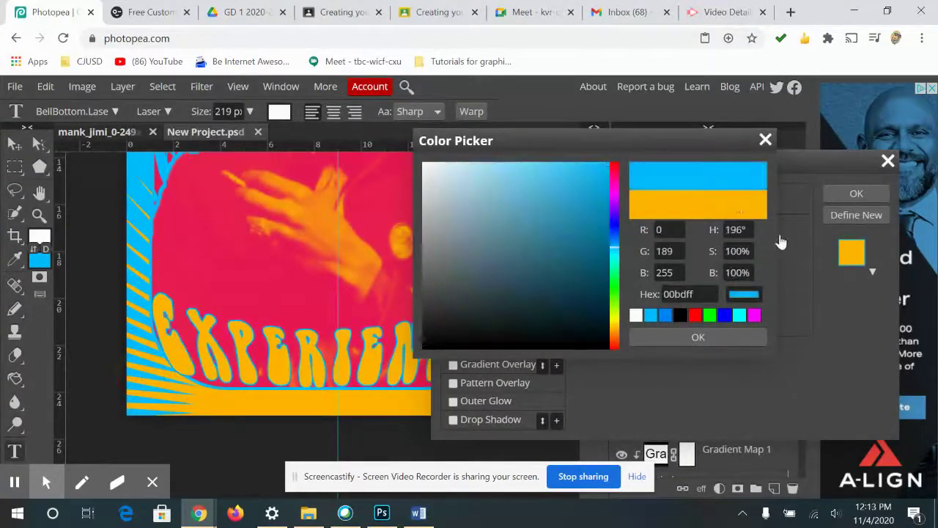
left_click(858, 195)
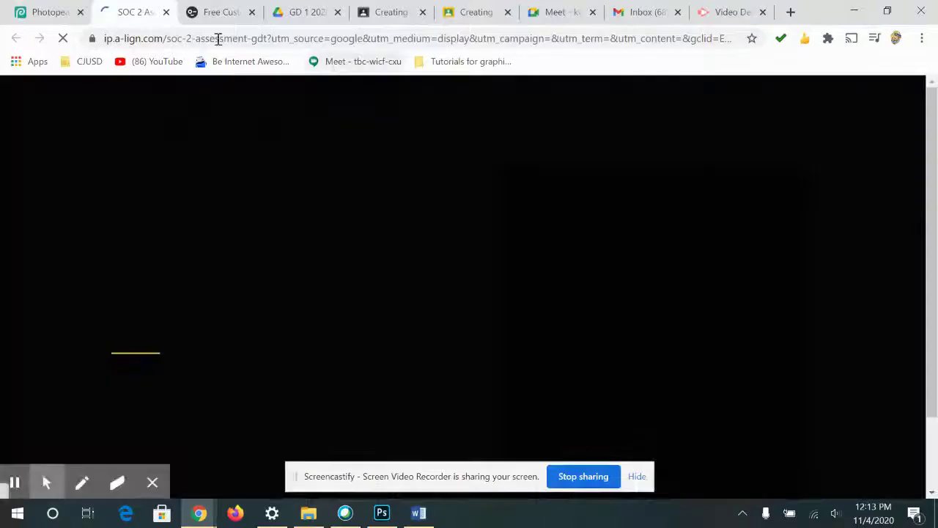
left_click(50, 12)
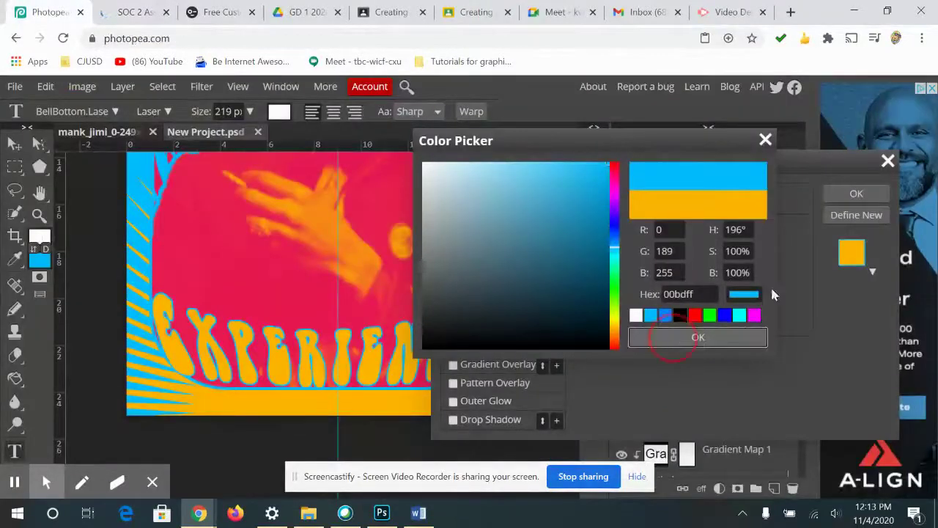
left_click(854, 195)
left_click(854, 194)
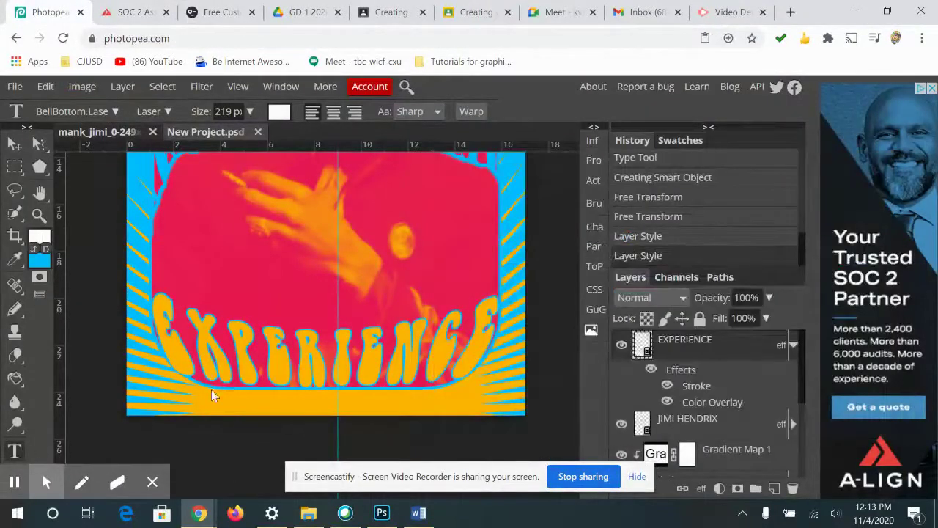
- Add a 55 px white text line reading FILLMORE WEST SAN FRANSICO in the orange band below EXPERIENCE
left_click(327, 396)
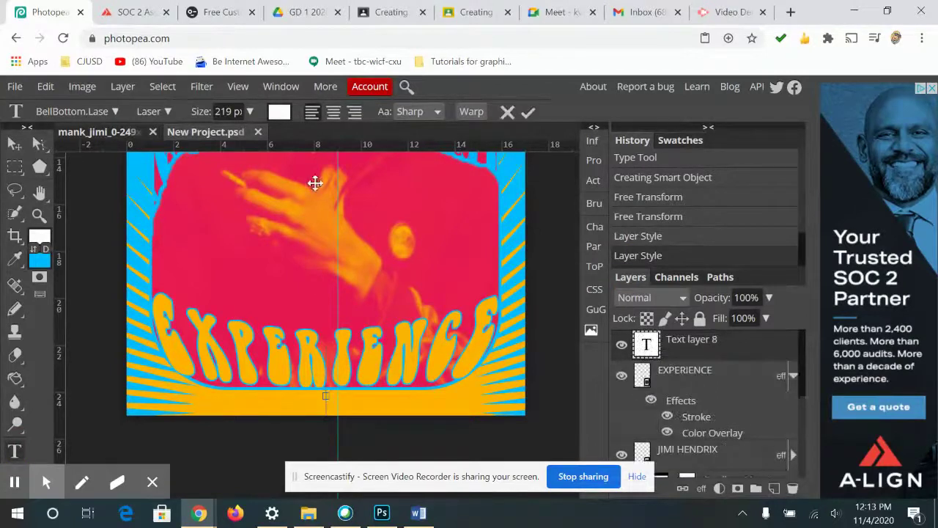
left_click(250, 112)
left_click_drag(233, 134, 236, 138)
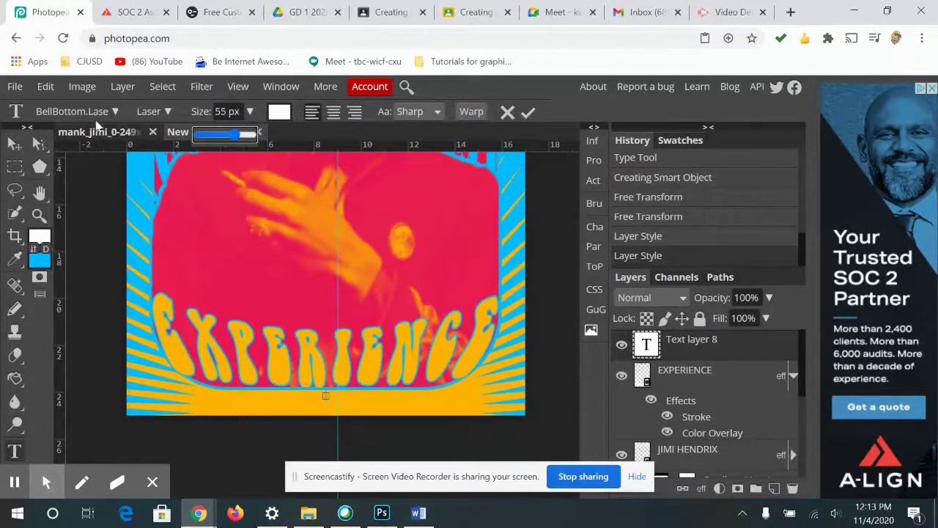
left_click(327, 399)
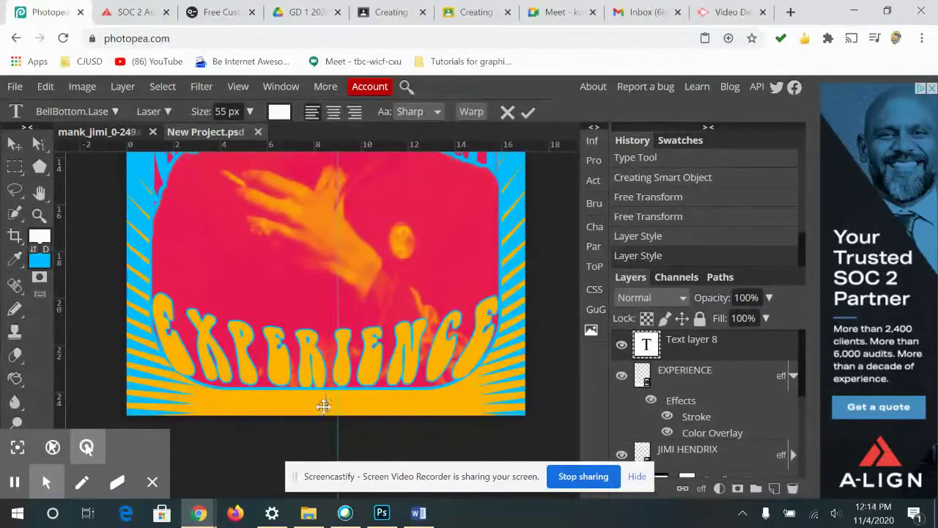
left_click(325, 399)
type("Jimi")
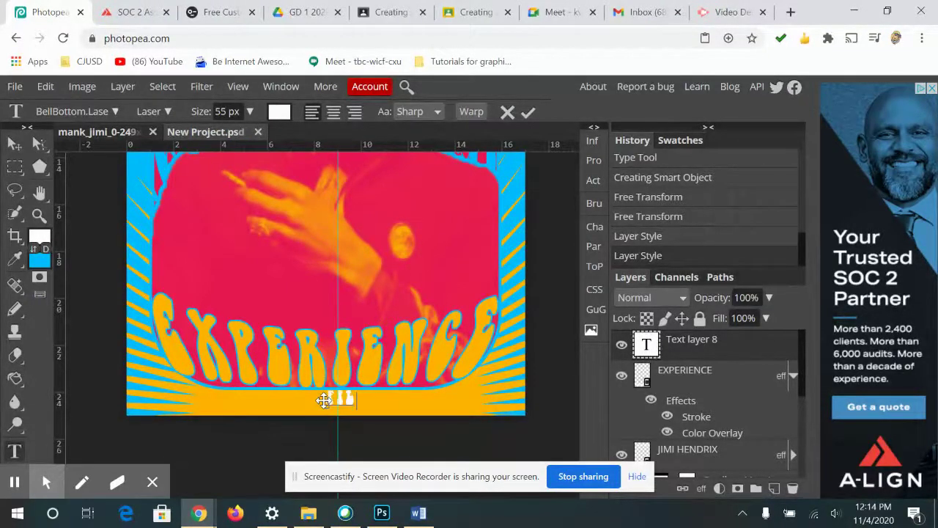
type("MORE WES")
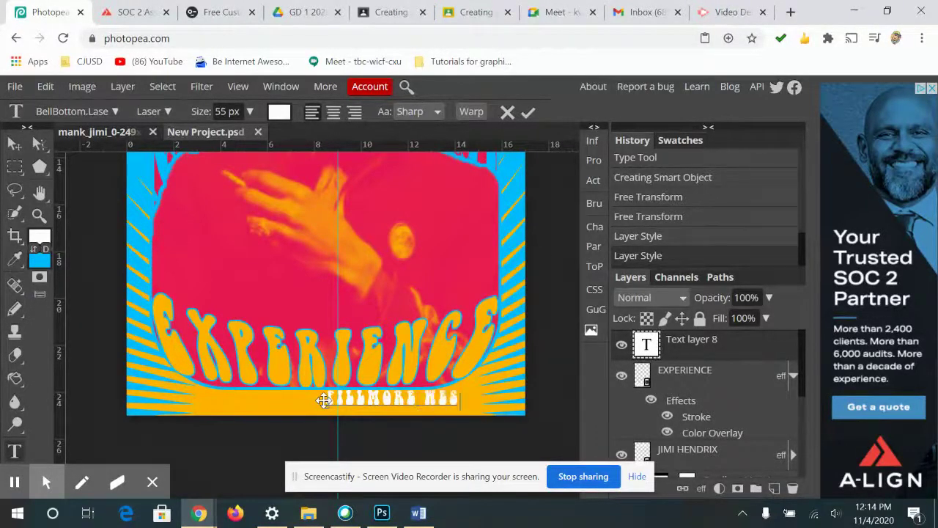
type("T SAN")
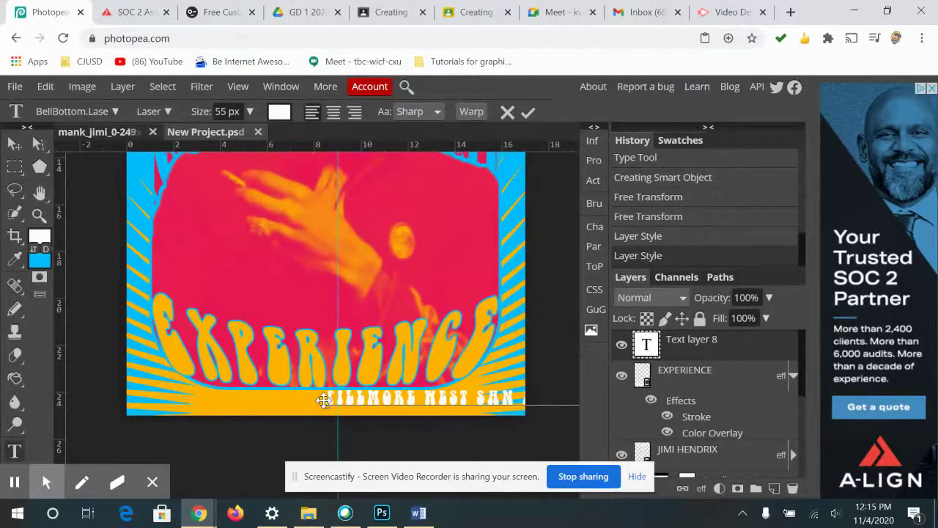
- Move the FILLMORE WEST text line left so it starts at the poster's left edge
left_click(333, 395)
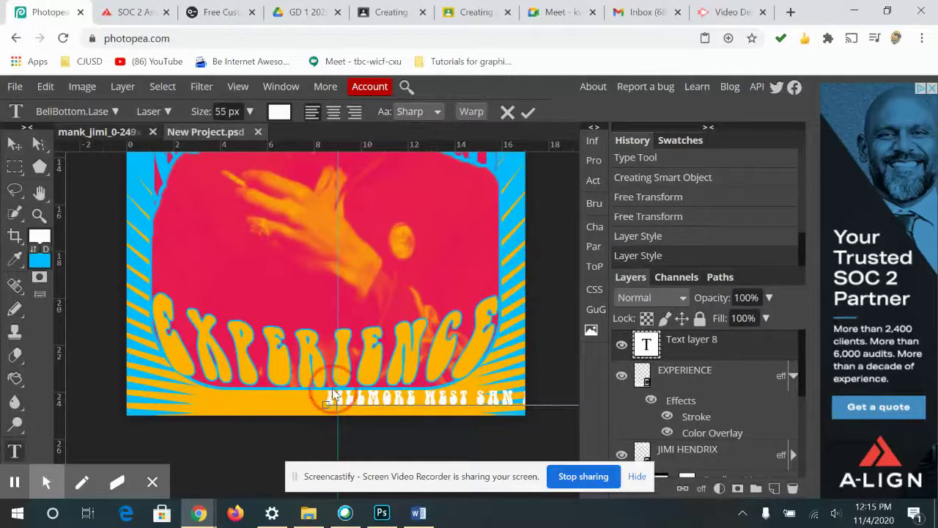
left_click_drag(367, 400, 261, 401)
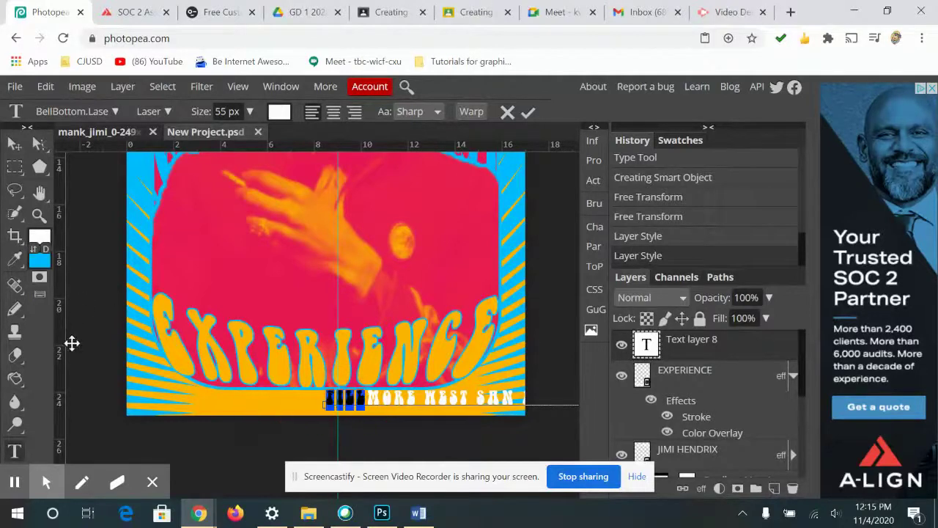
left_click(14, 143)
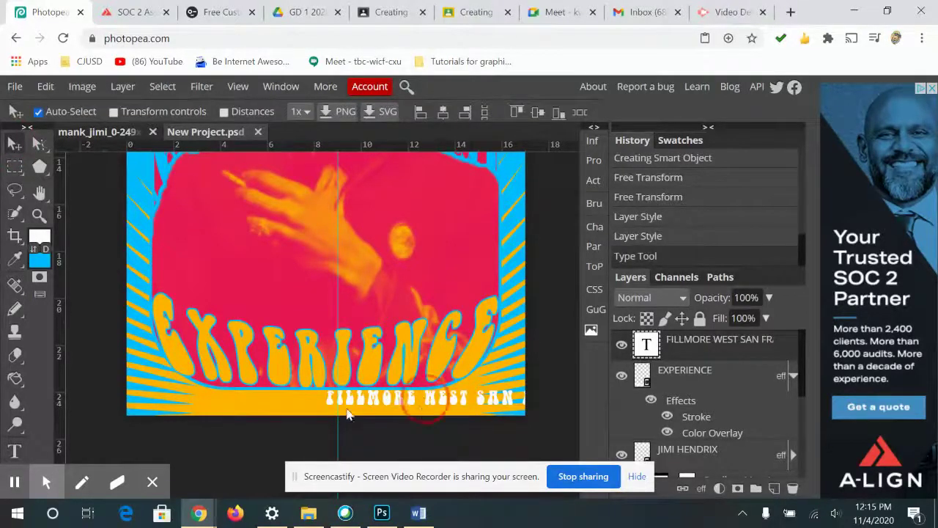
left_click_drag(347, 415, 227, 401)
- Append the concert date AUGUST 1, 1968 to the end of the FILLMORE WEST text line
double_click(411, 397)
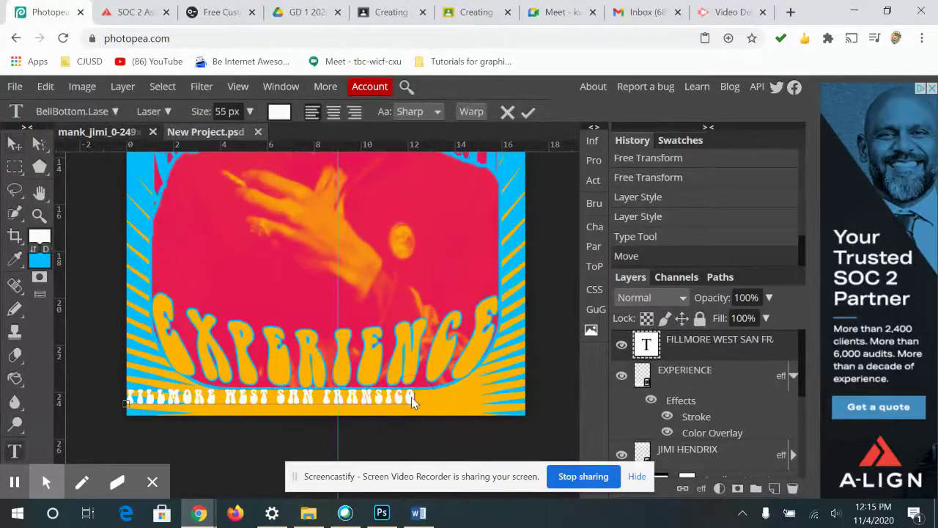
type(", AUGUST 1")
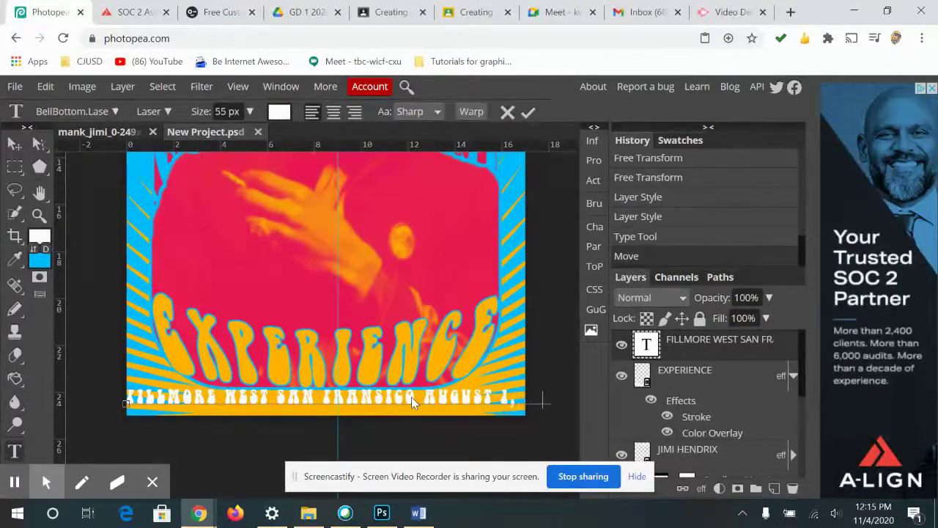
type(",")
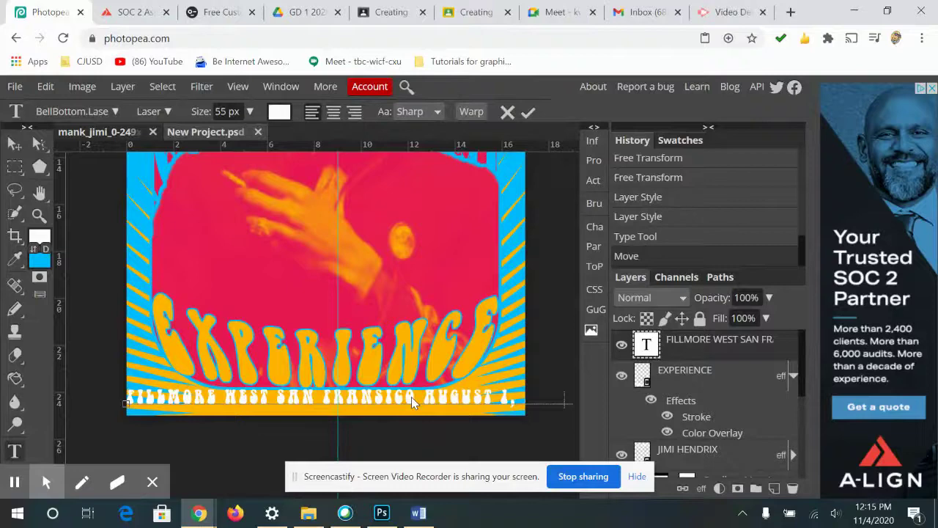
- Set the whole venue and date line's font size to 43 px and centre it under EXPERIENCE
key("ctrl+a")
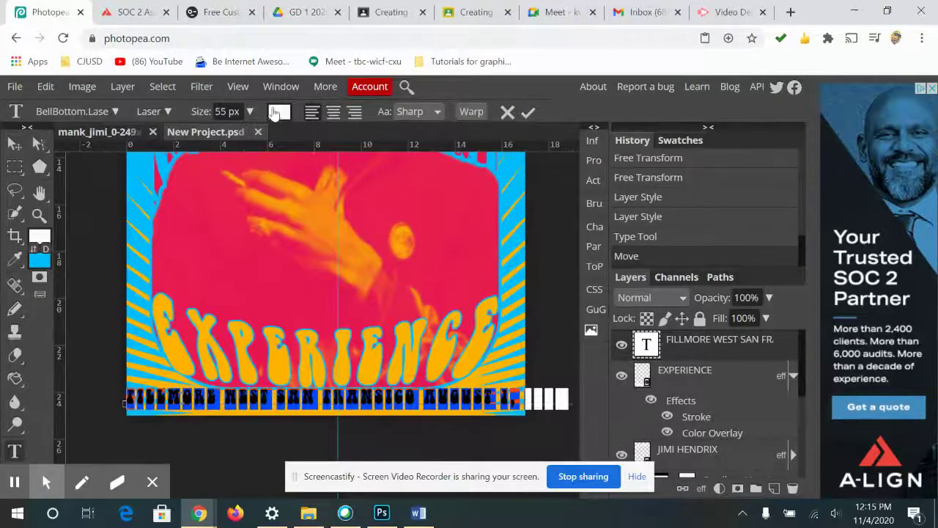
left_click(249, 112)
left_click_drag(245, 133, 230, 138)
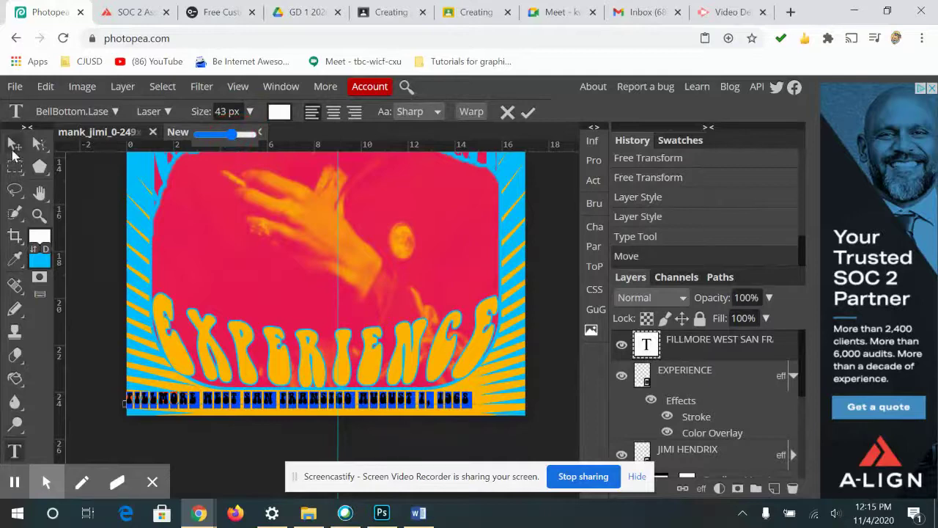
left_click(14, 145)
left_click_drag(278, 411, 303, 413)
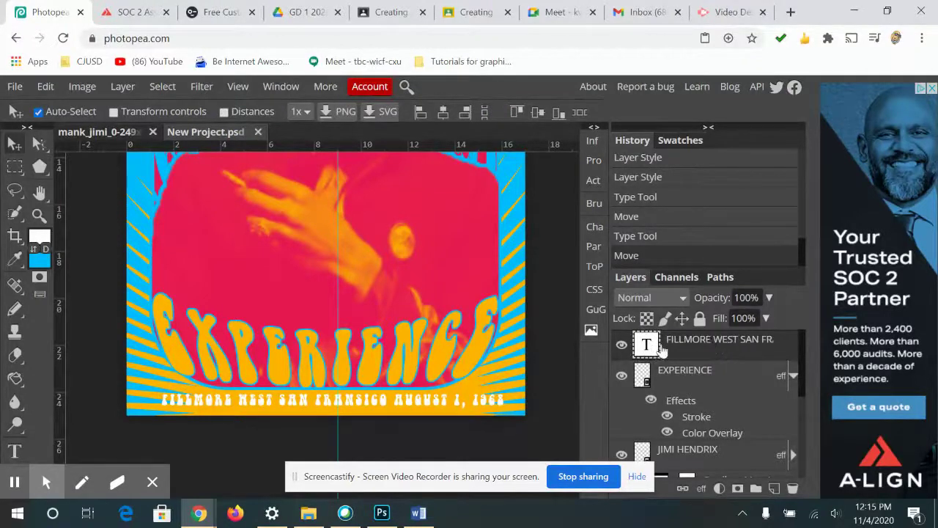
- Paste the copied stroke and color overlay layer style onto the FILLMORE WEST venue and date text layer
right_click(694, 343)
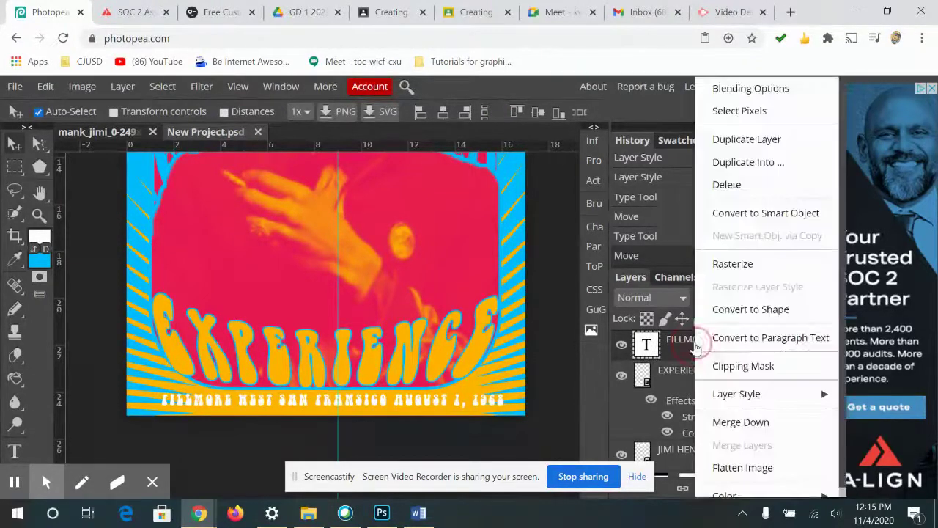
left_click(744, 396)
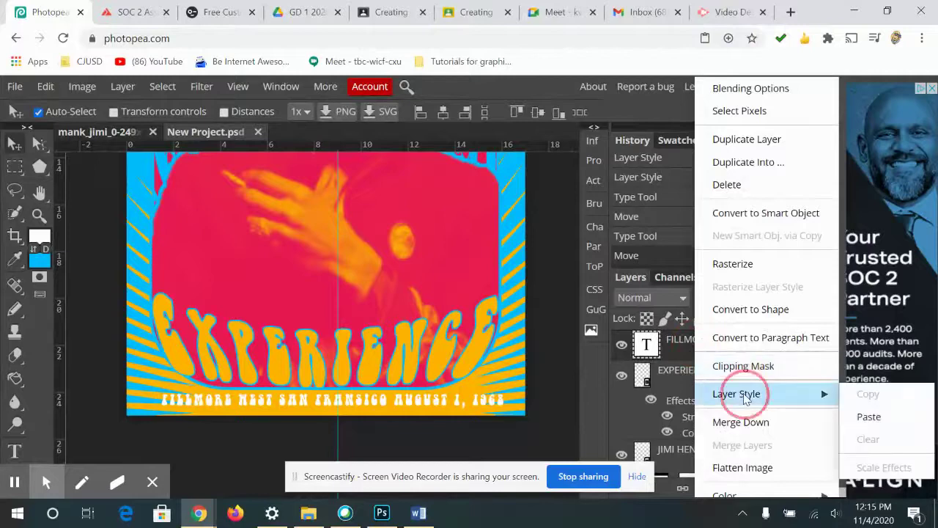
left_click(872, 418)
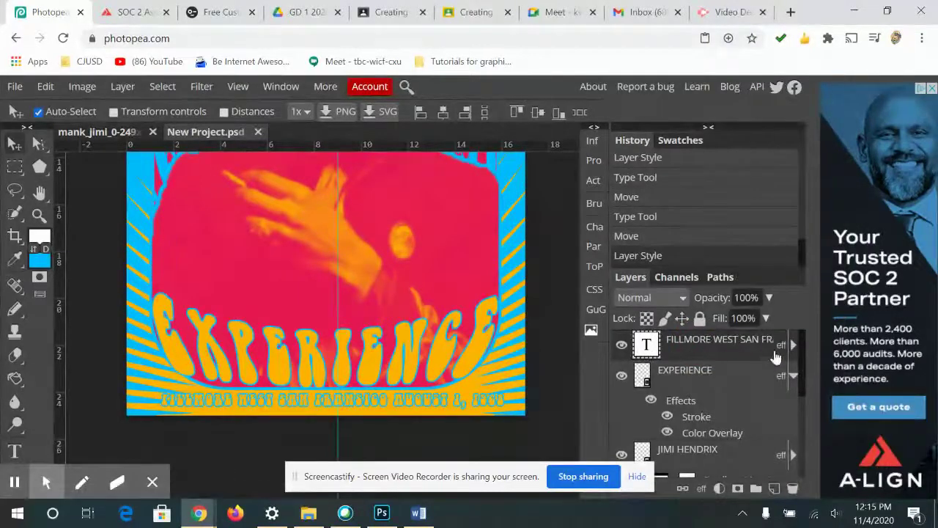
- Change the venue and date line's Color Overlay to the portrait's pink-red, hex ea1754
left_click(793, 344)
left_click(698, 389)
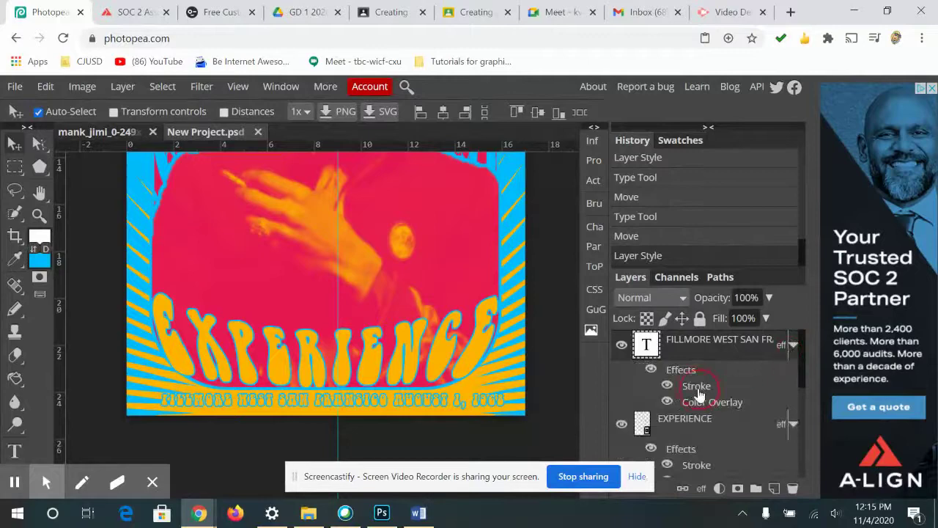
double_click(698, 390)
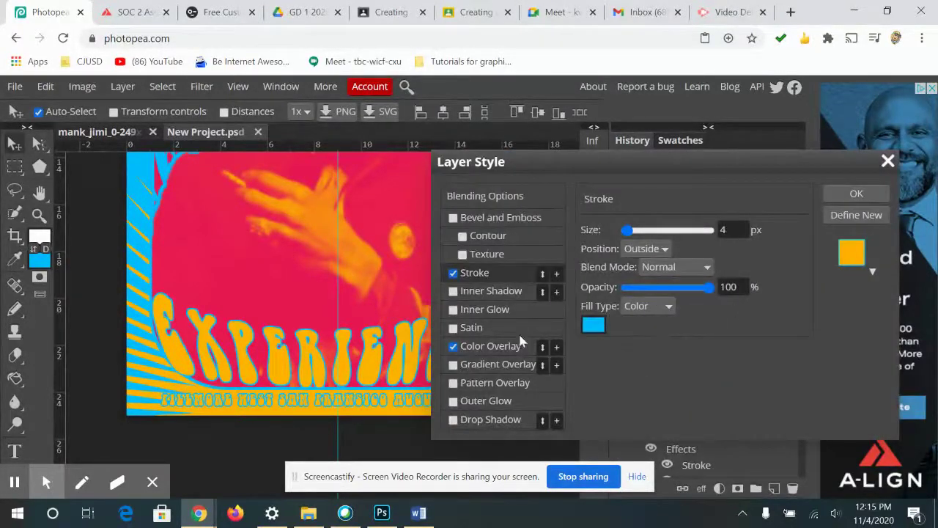
left_click(484, 347)
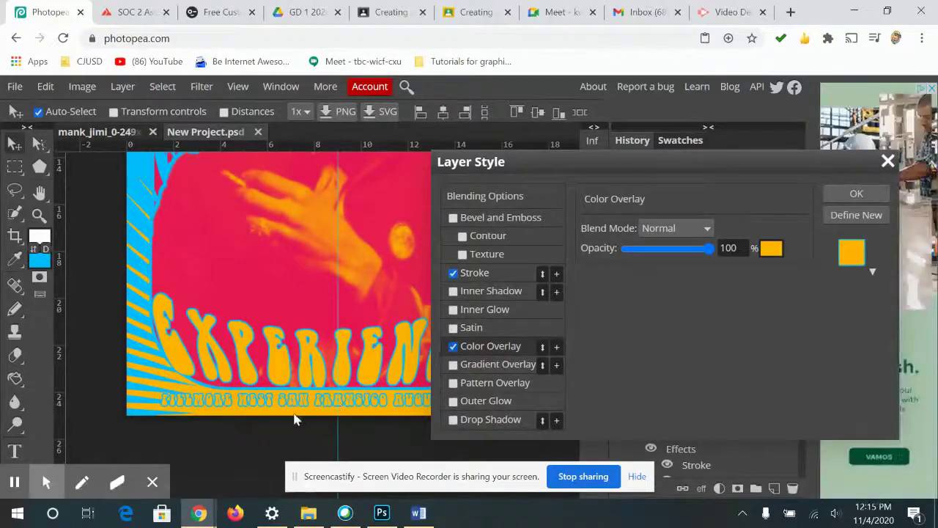
left_click(773, 249)
left_click(326, 308)
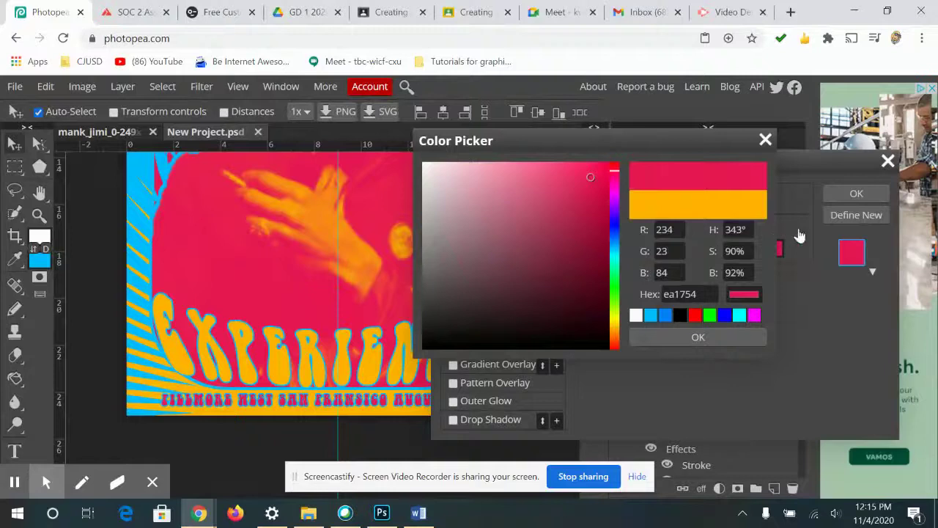
left_click(697, 337)
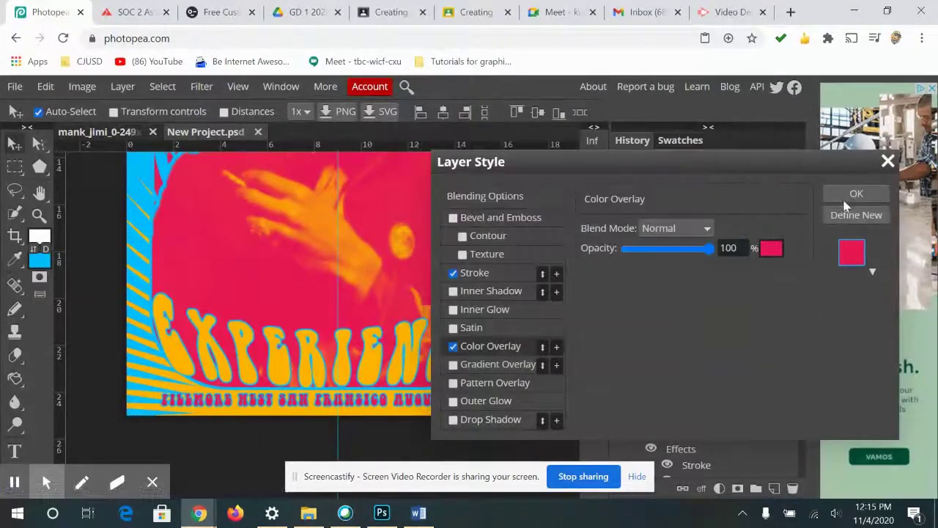
- Set the blue outside stroke of the venue and date line to 9 px and apply the layer style
left_click(484, 274)
left_click(724, 231)
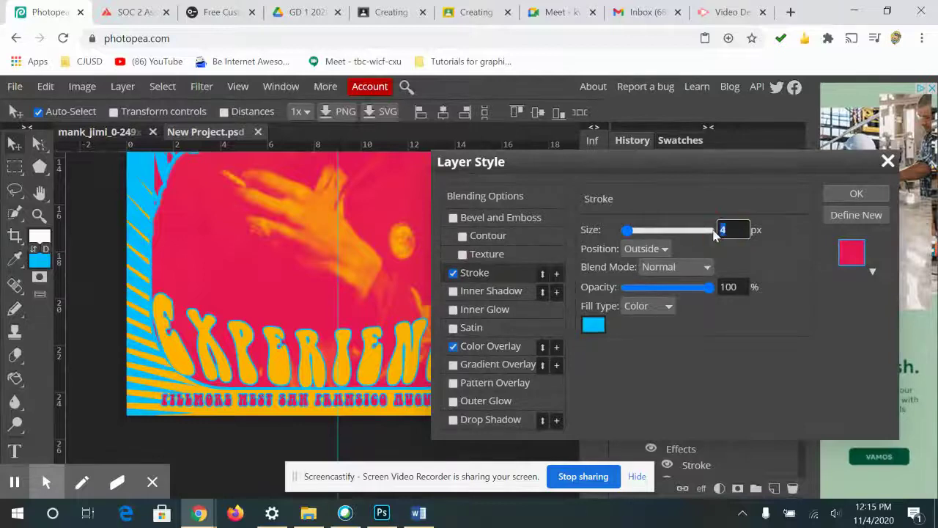
key("Return")
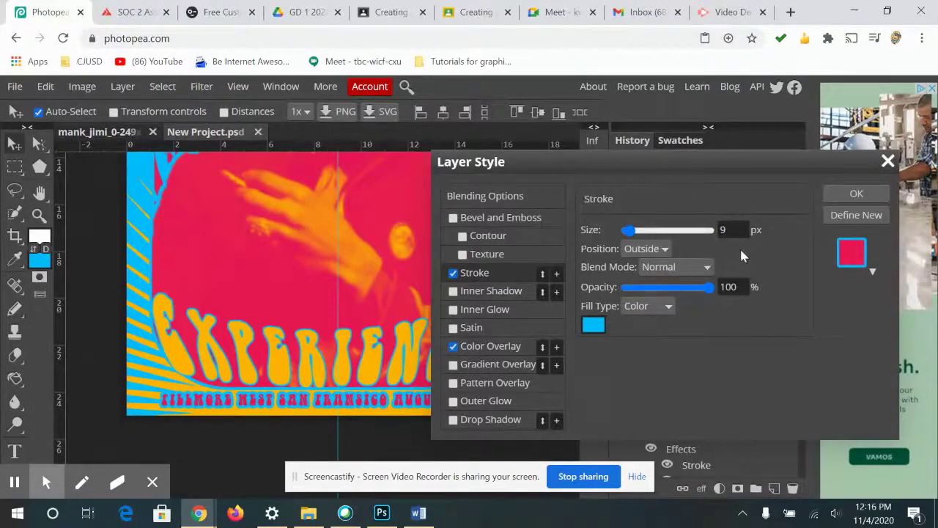
left_click(856, 194)
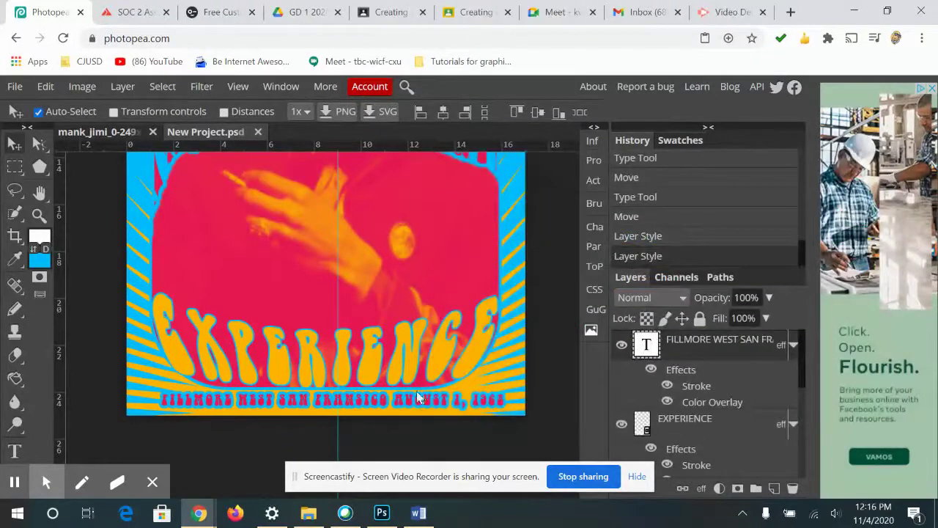
key("ctrl+minus")
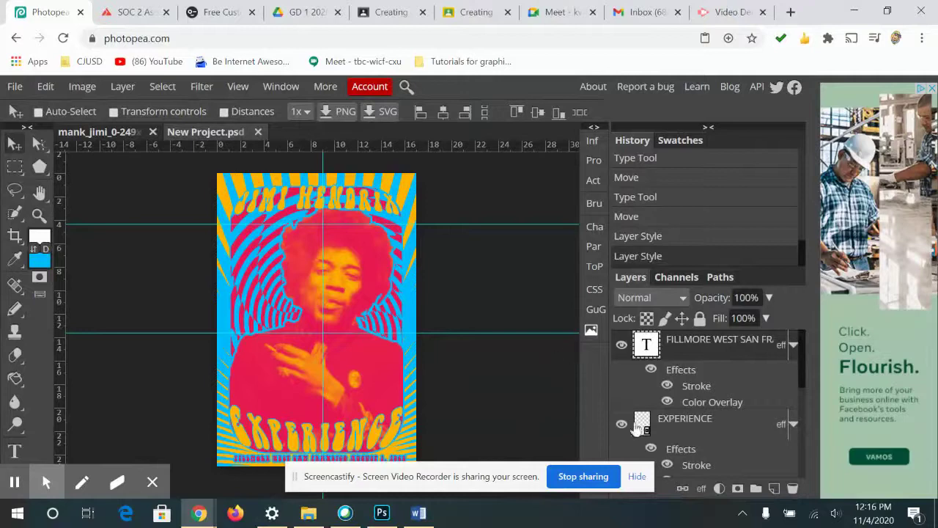
left_click(641, 477)
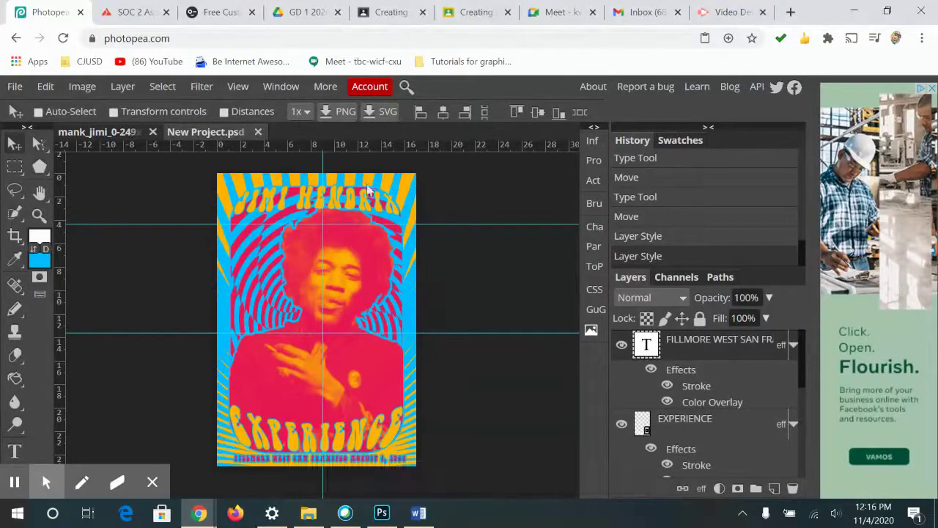
scroll(795, 462, "down", 5)
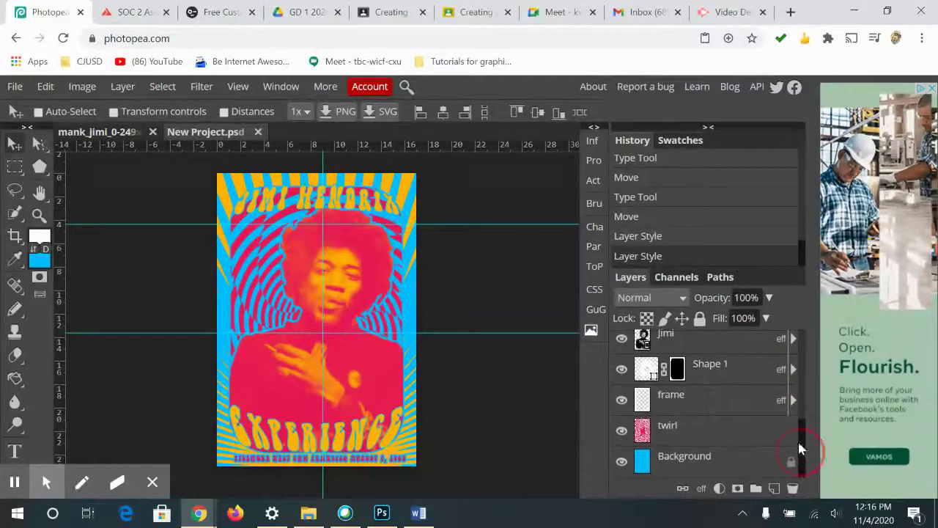
scroll(799, 449, "up", 5)
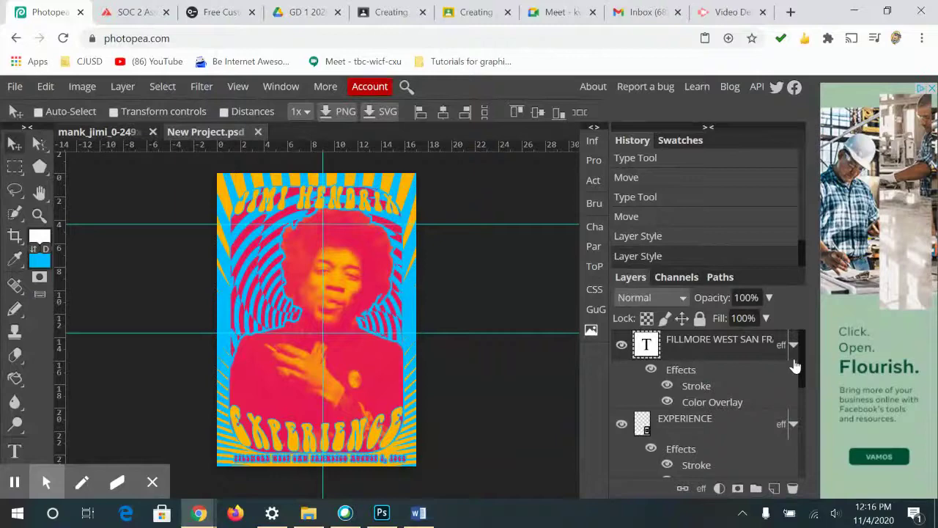
left_click(42, 88)
left_click(37, 93)
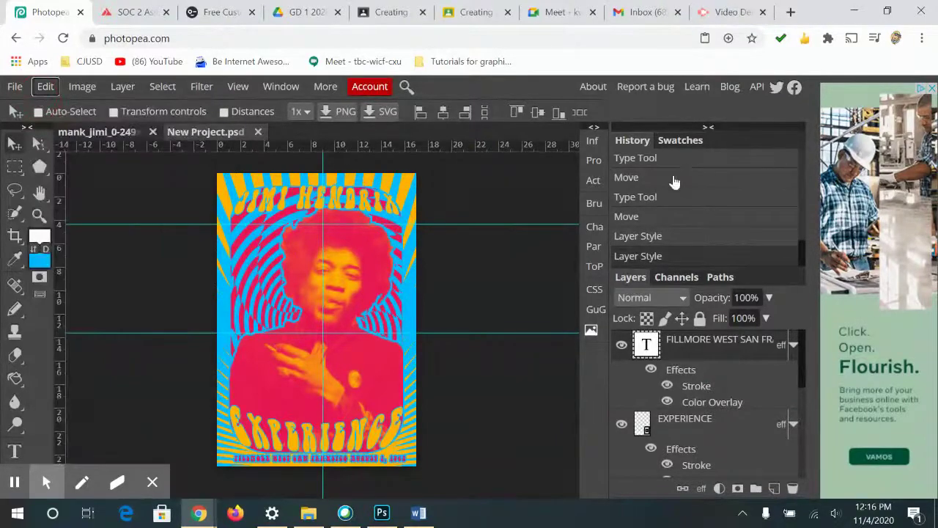
- Select all layers from the FILLMORE WEST text down to Background and convert them into one Smart Object
left_click_drag(802, 365, 804, 488)
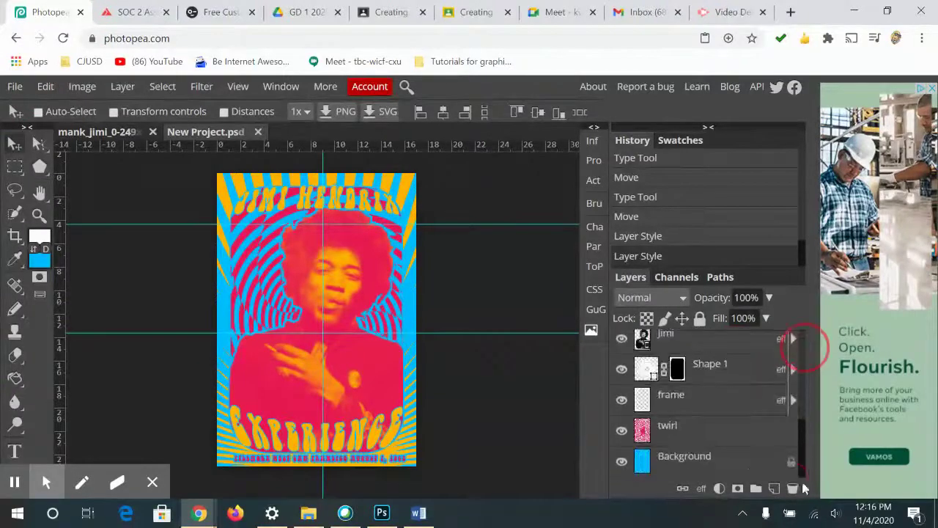
left_click(730, 467)
right_click(731, 468)
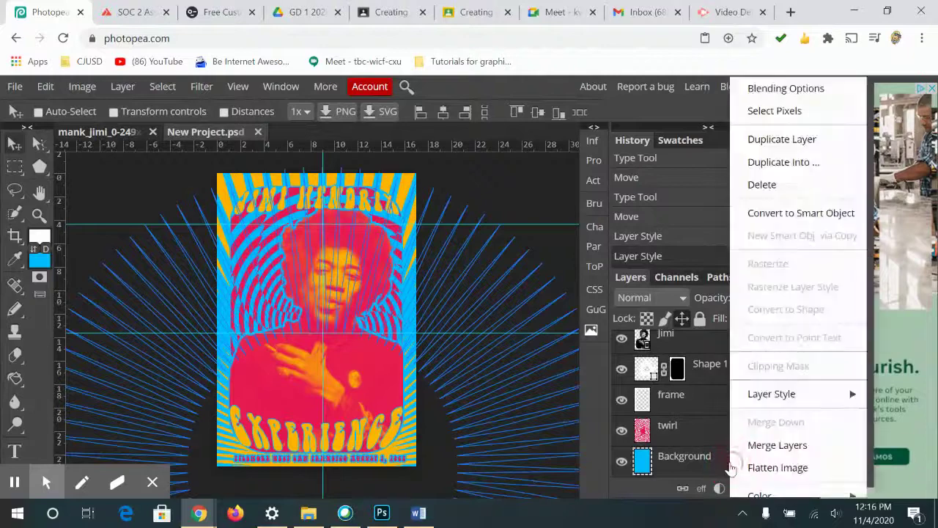
left_click(759, 216)
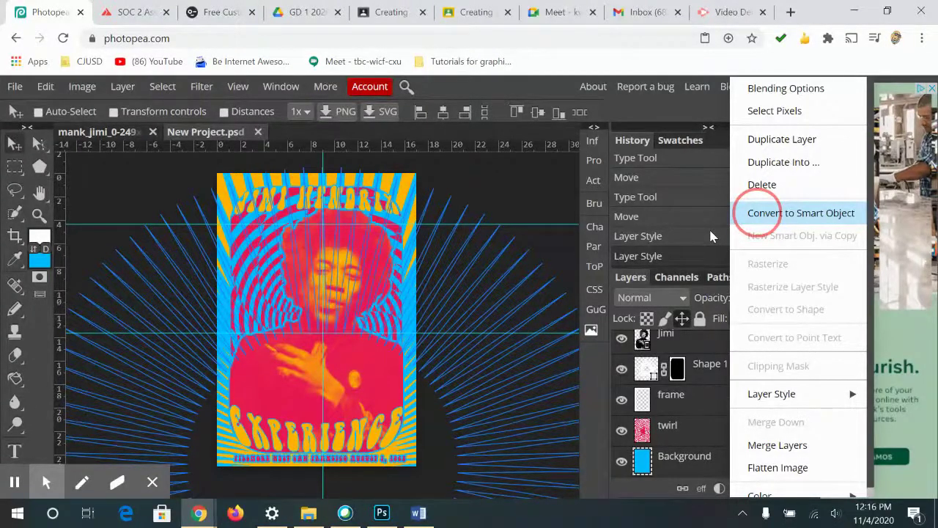
left_click(15, 483)
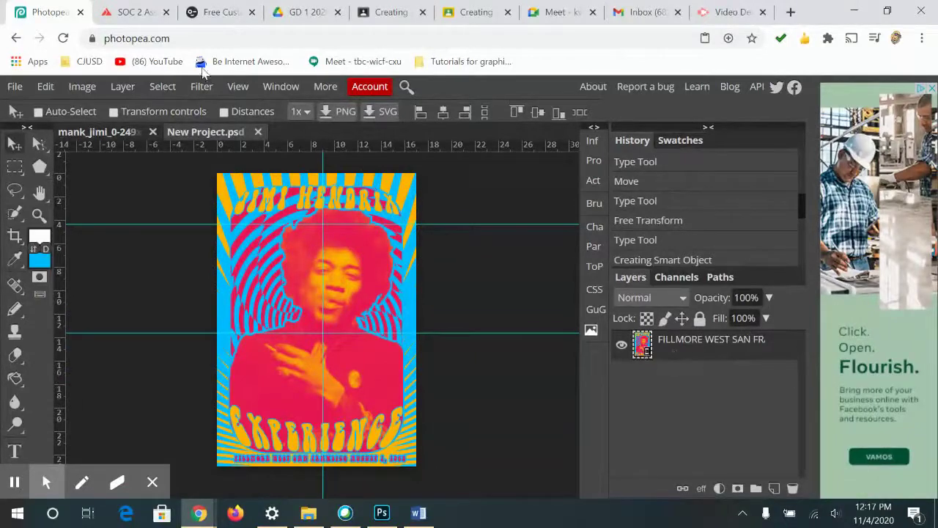
- Place the Paper-aged,-yellow.jpg image from Downloads into the poster as a new layer
left_click(15, 87)
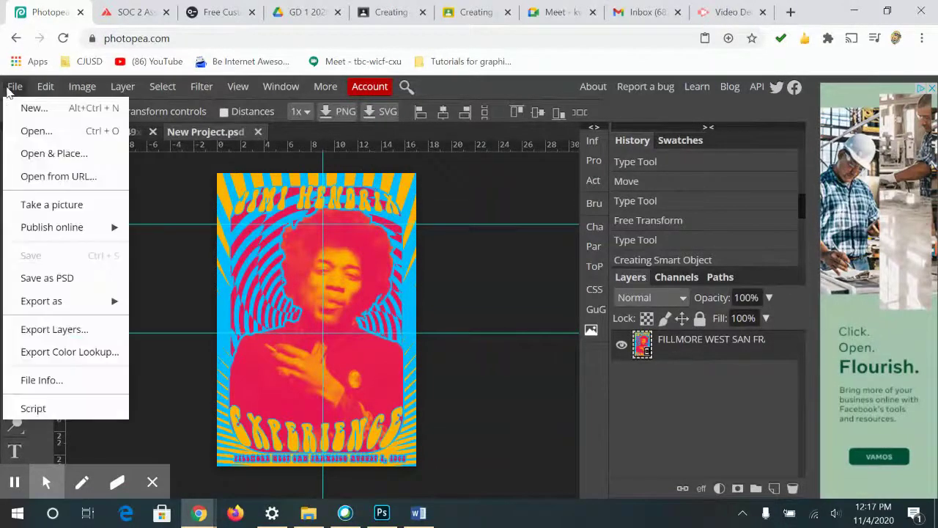
left_click(43, 158)
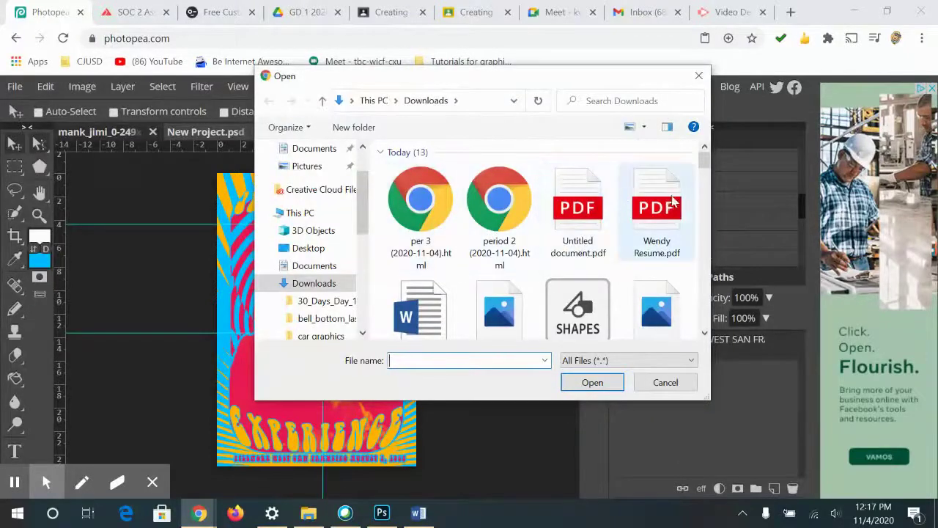
scroll(709, 178, "down", 2)
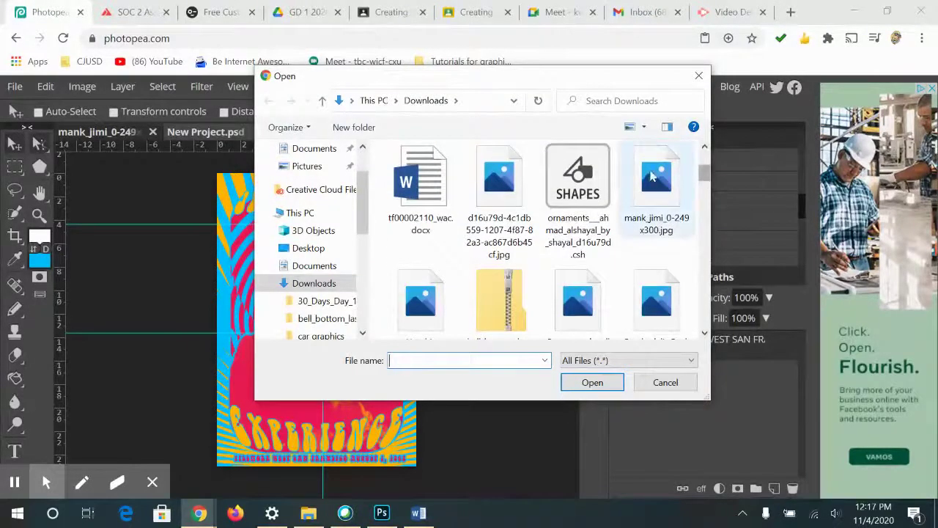
scroll(709, 346, "down", 3)
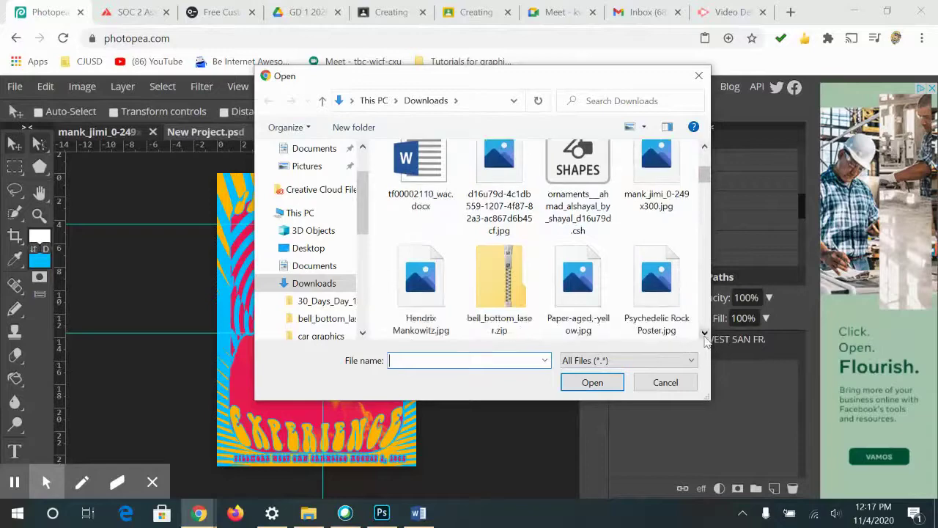
left_click(577, 200)
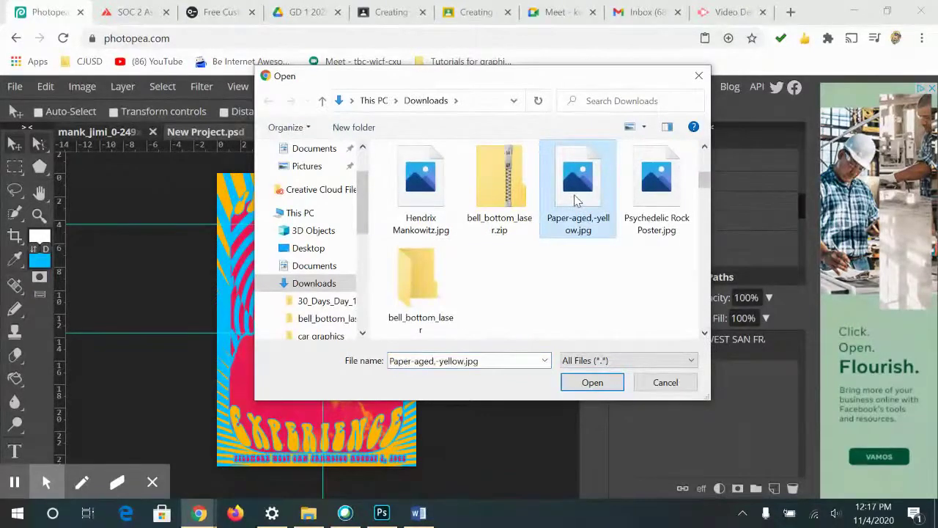
double_click(574, 194)
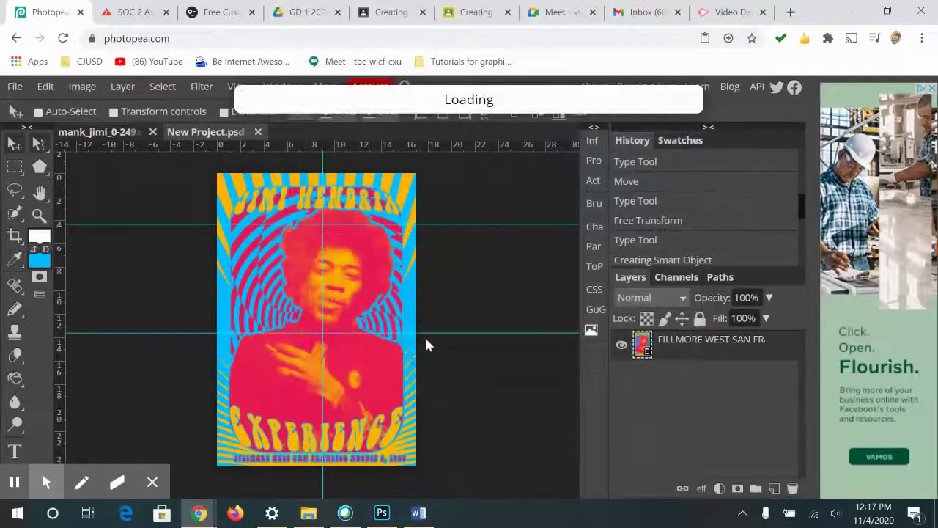
- Stretch the aged paper image vertically to 231.07% height so it covers the whole poster
left_click_drag(315, 256, 317, 174)
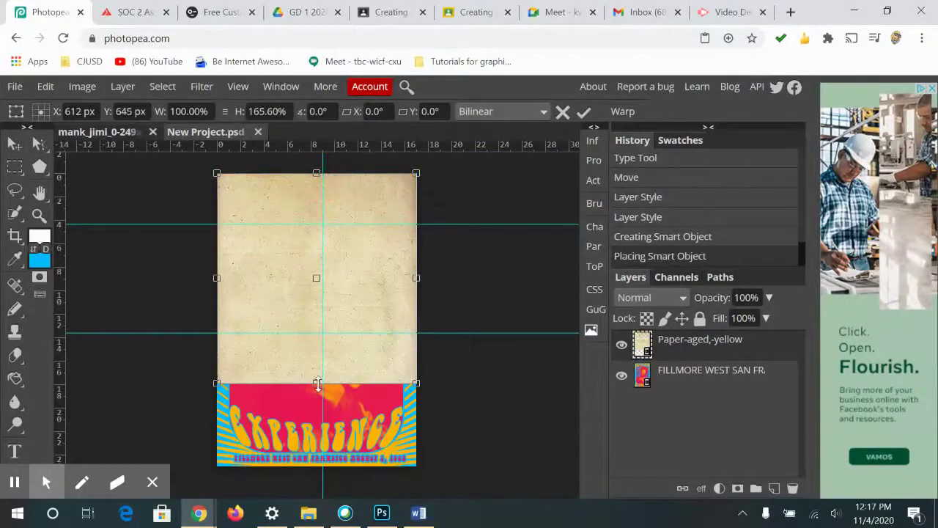
left_click_drag(317, 382, 323, 467)
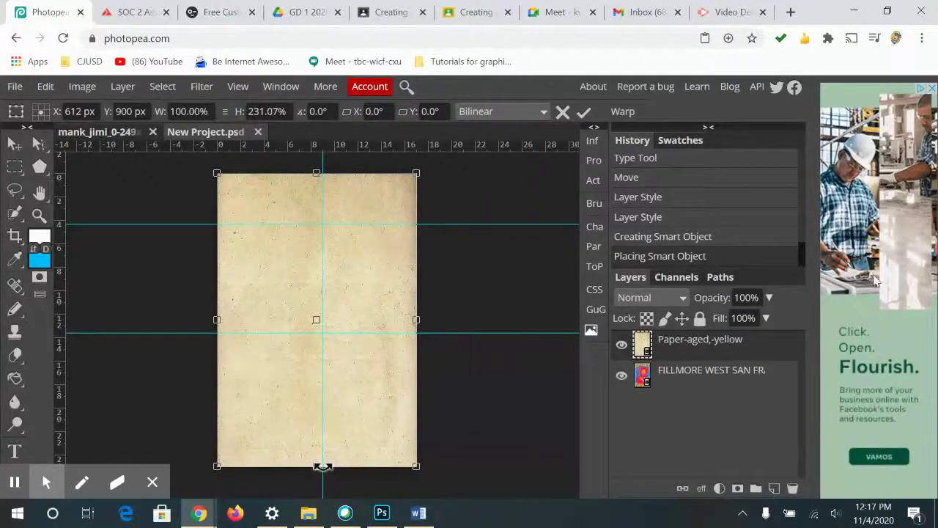
key("Return")
- Try the Linear Dodge and Overlay blend modes on the Paper-aged,-yellow layer
left_click(663, 297)
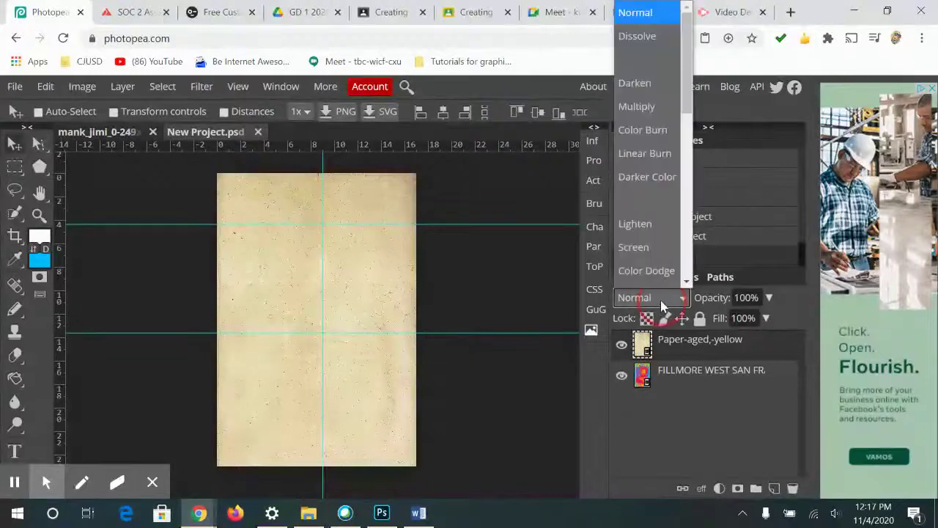
left_click(649, 276)
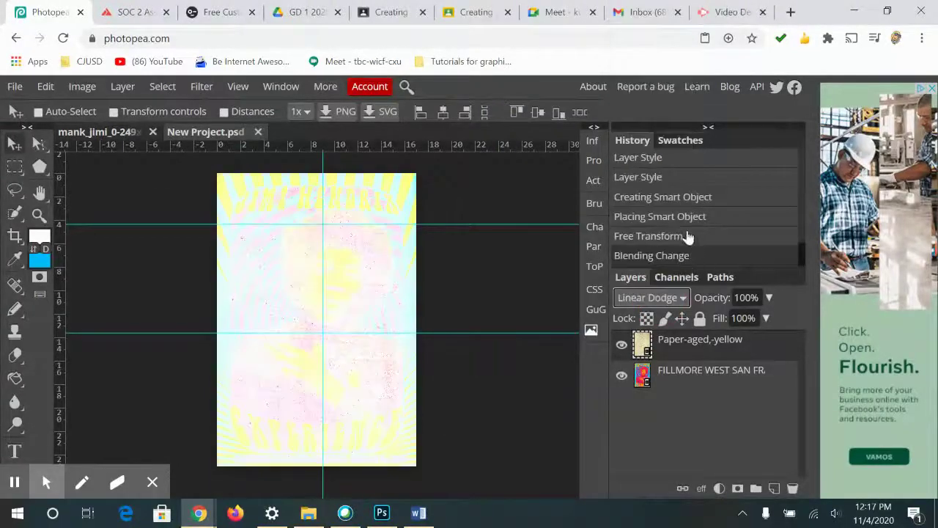
left_click(667, 301)
scroll(688, 281, "down", 3)
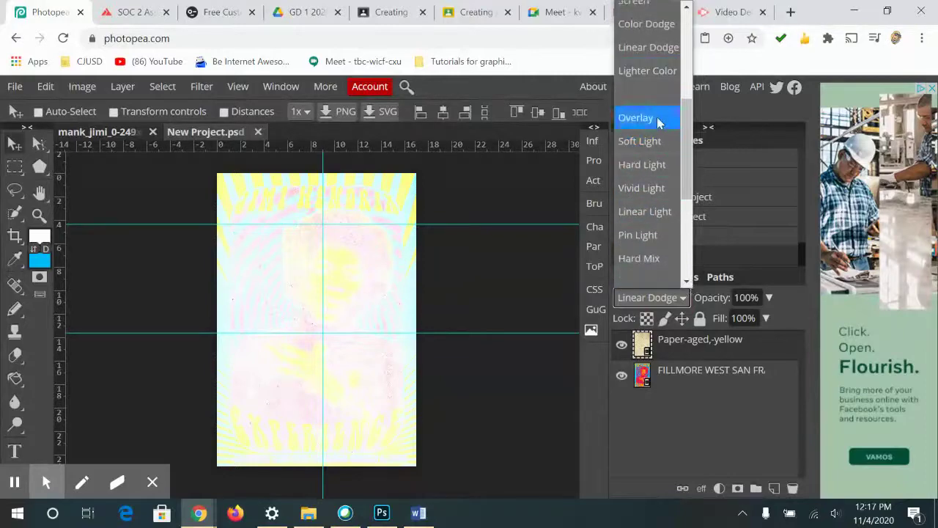
left_click(629, 126)
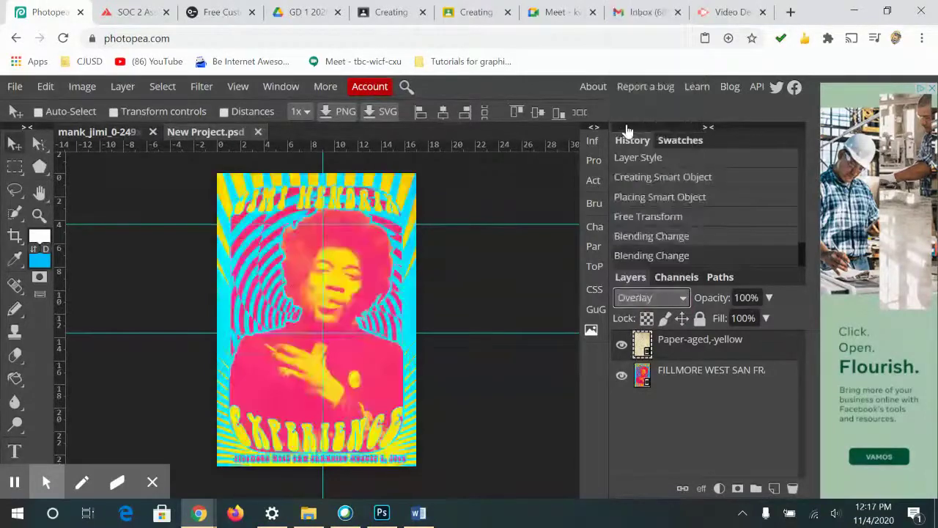
- Try the Soft Light, Hard Light, Vivid Light and Pin Light blend modes on the Paper-aged,-yellow layer
key("Down")
key("Down")
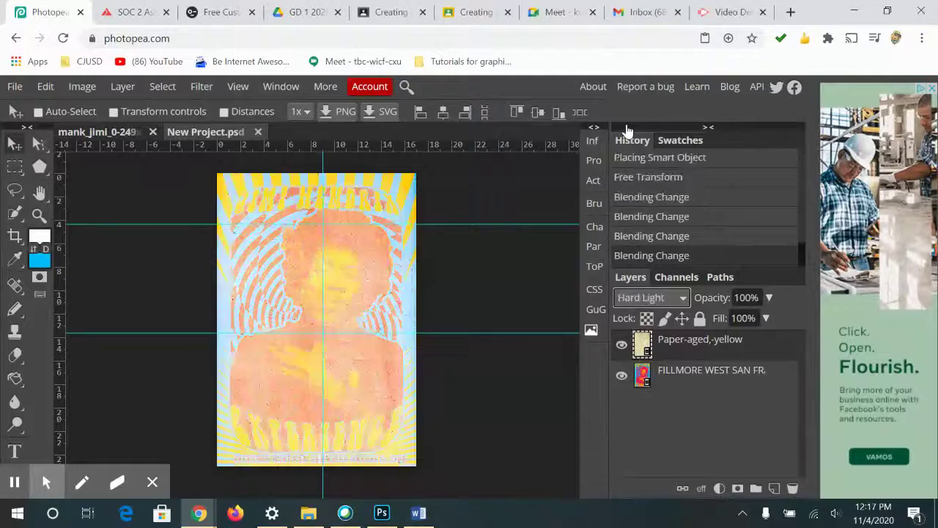
key("Down")
key("Down")
key("Down")
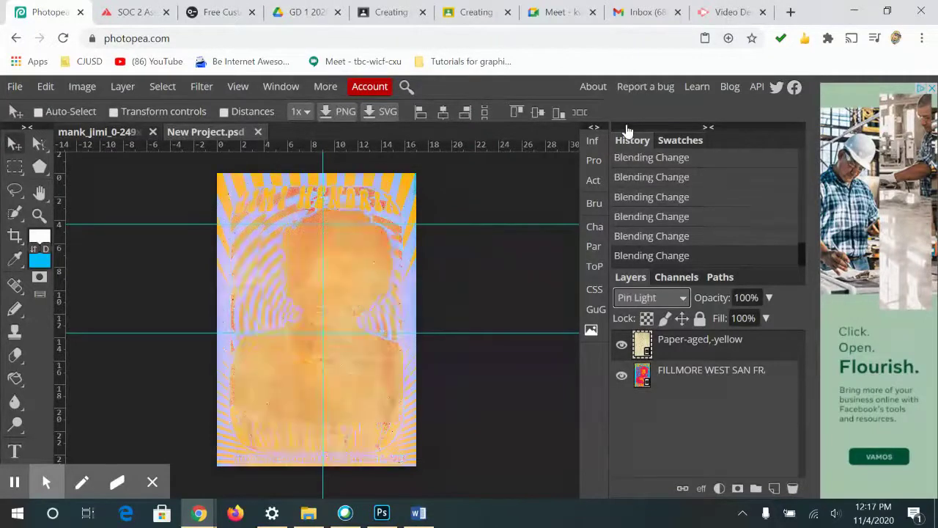
key("Down")
key("Up")
key("Up")
key("Up")
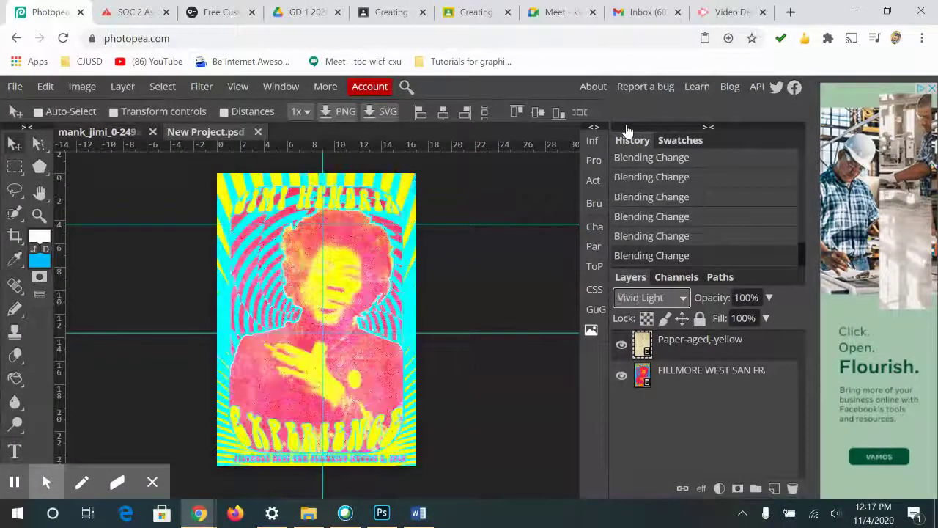
- Set the Paper-aged,-yellow layer's blend mode to Soft Light and compare the poster with the texture hidden and shown
key("Up")
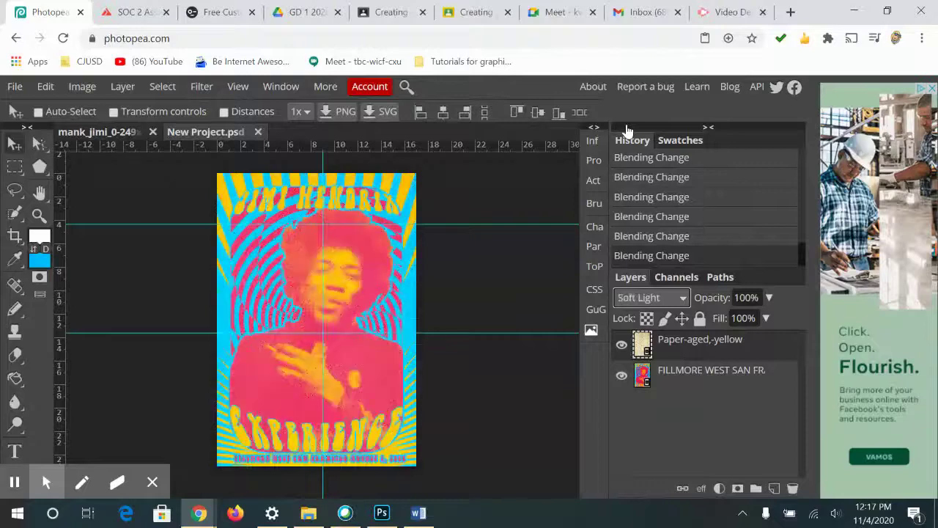
key("Up")
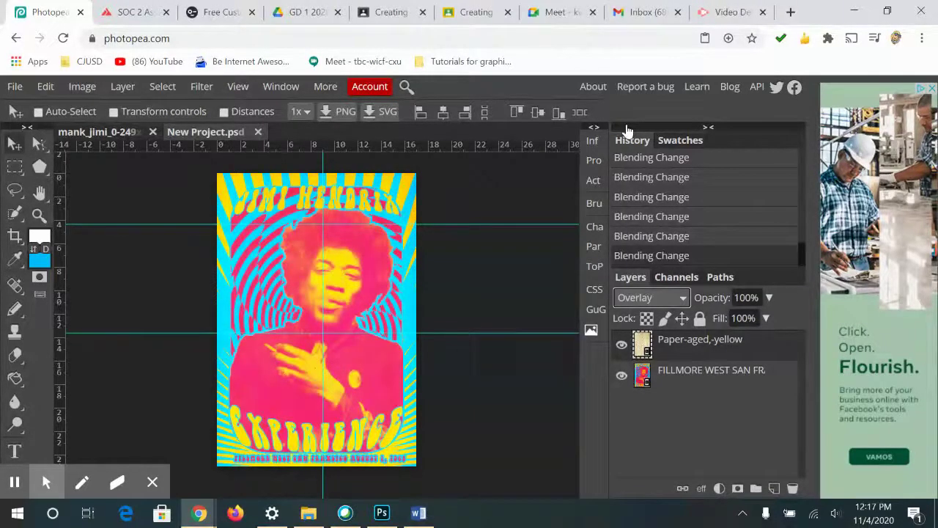
key("Down")
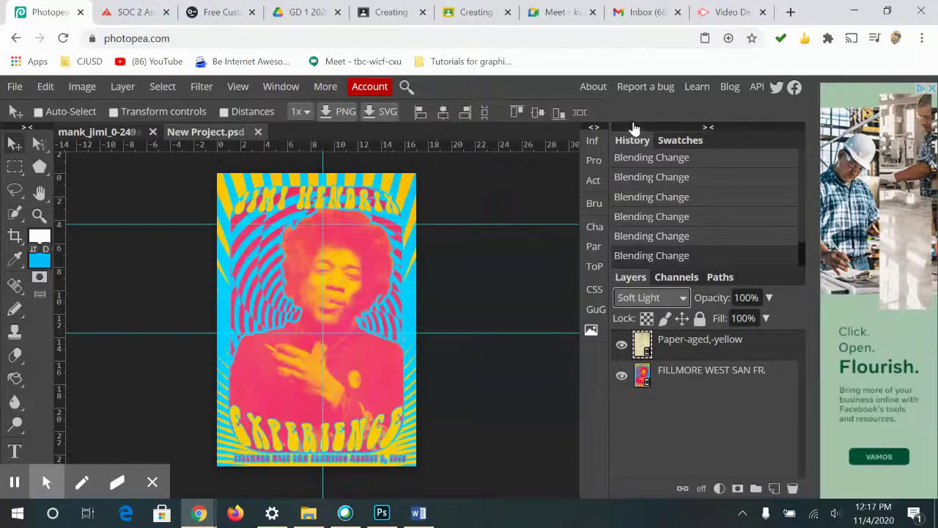
left_click(622, 344)
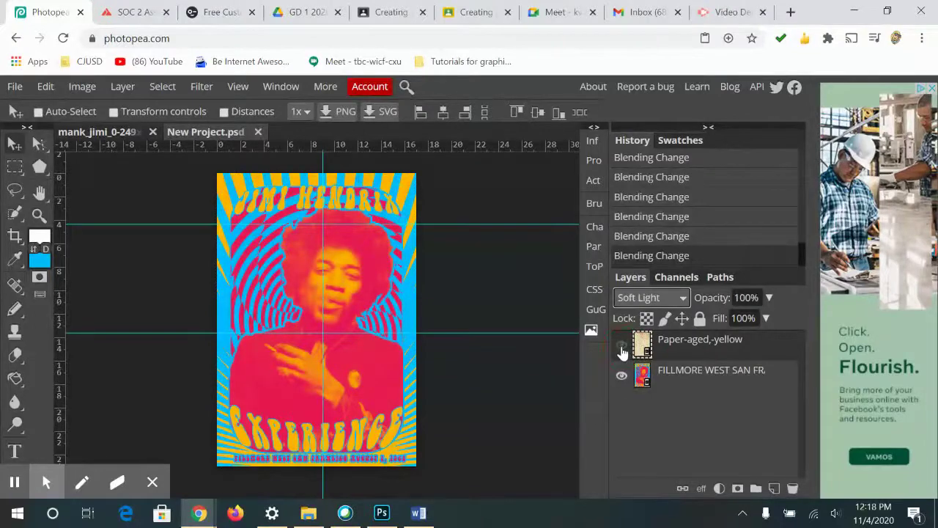
left_click(621, 346)
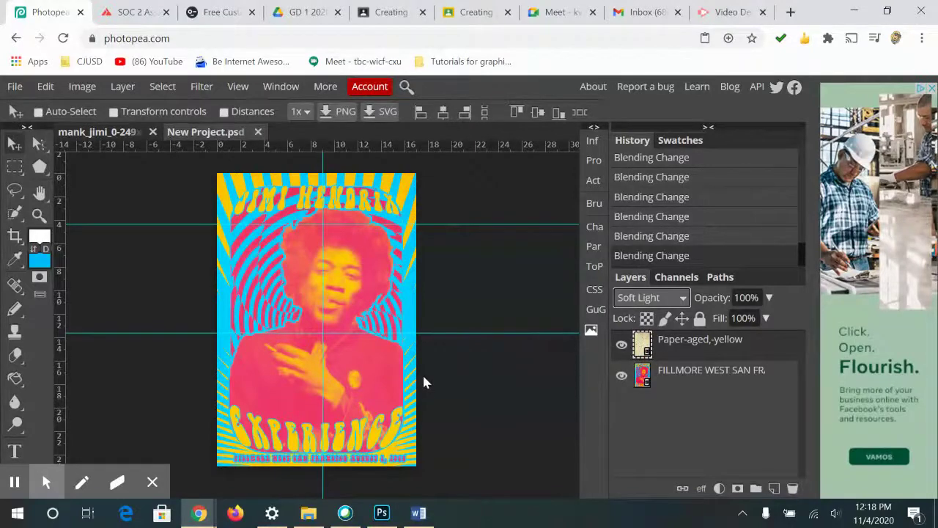
- Export the finished poster as a JPG at 1224 × 1800 px and 70% quality
left_click(15, 88)
mouse_move(73, 302)
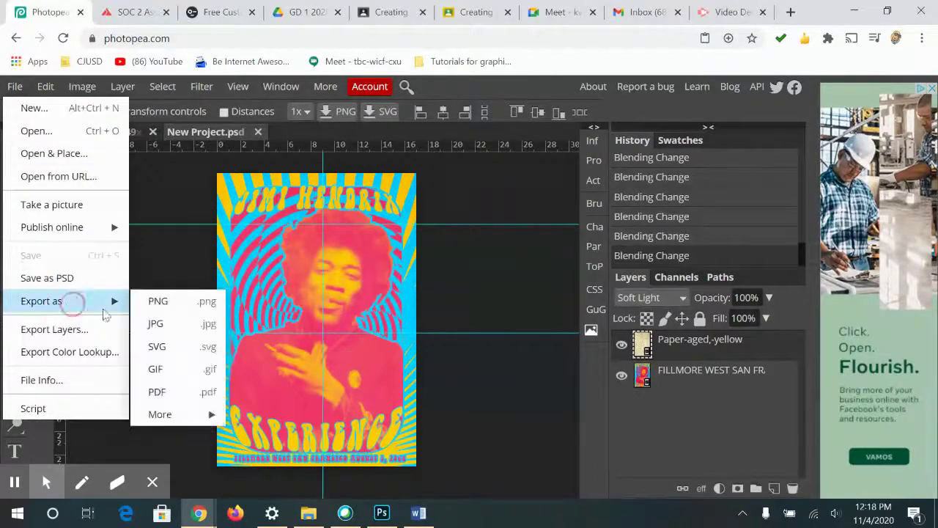
left_click(160, 324)
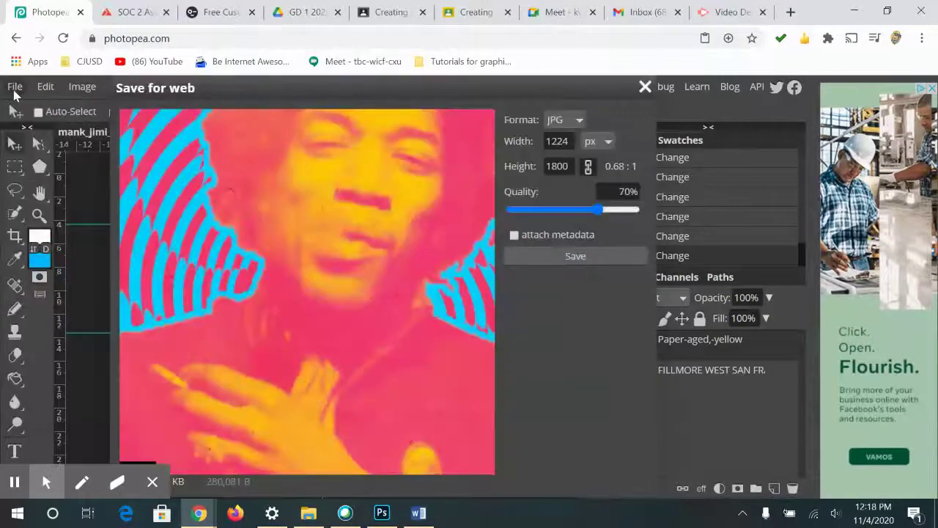
left_click(598, 261)
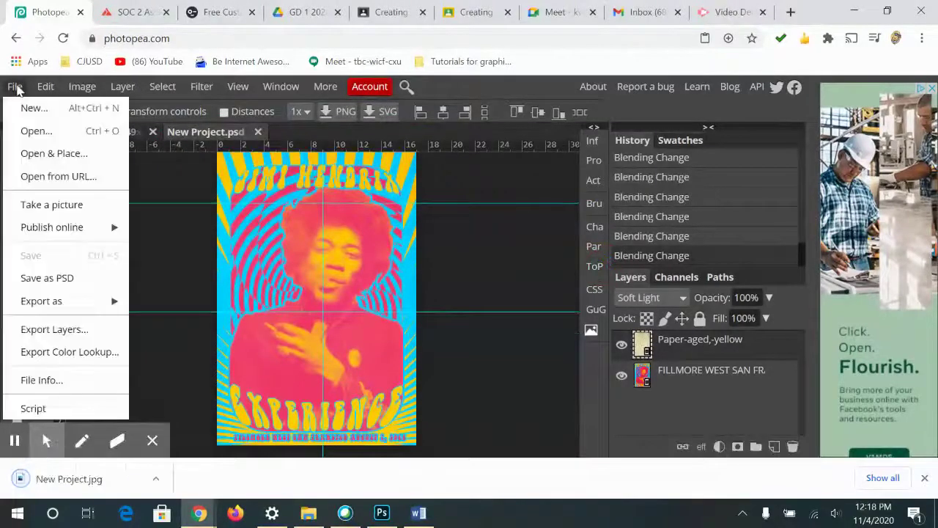
left_click(15, 87)
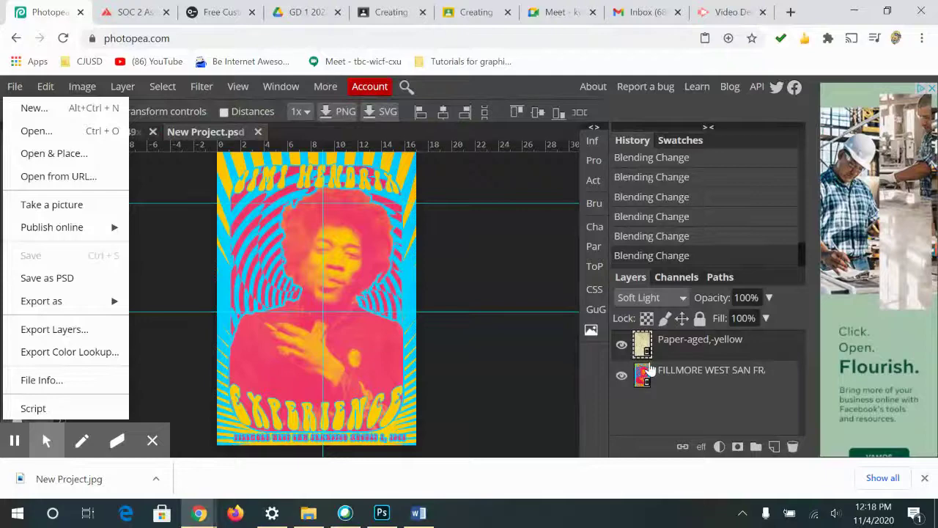